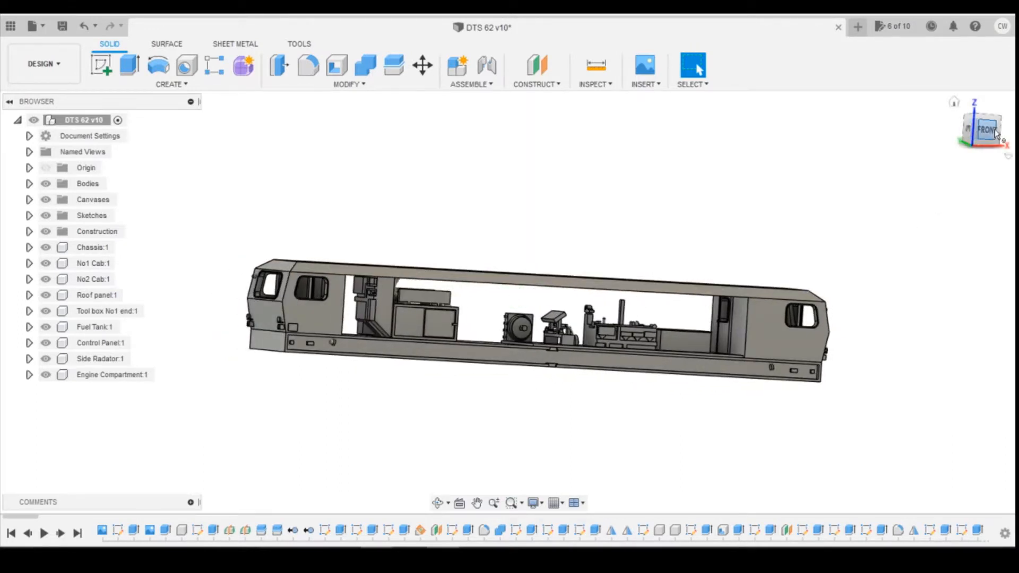
Examine the vehicle model from the opposite side and open the reference photo of the hydraulic oil tank.
{"action": "middle_click_drag", "start_coordinate": [935, 202], "coordinate": [573, 311], "text": "shift"}
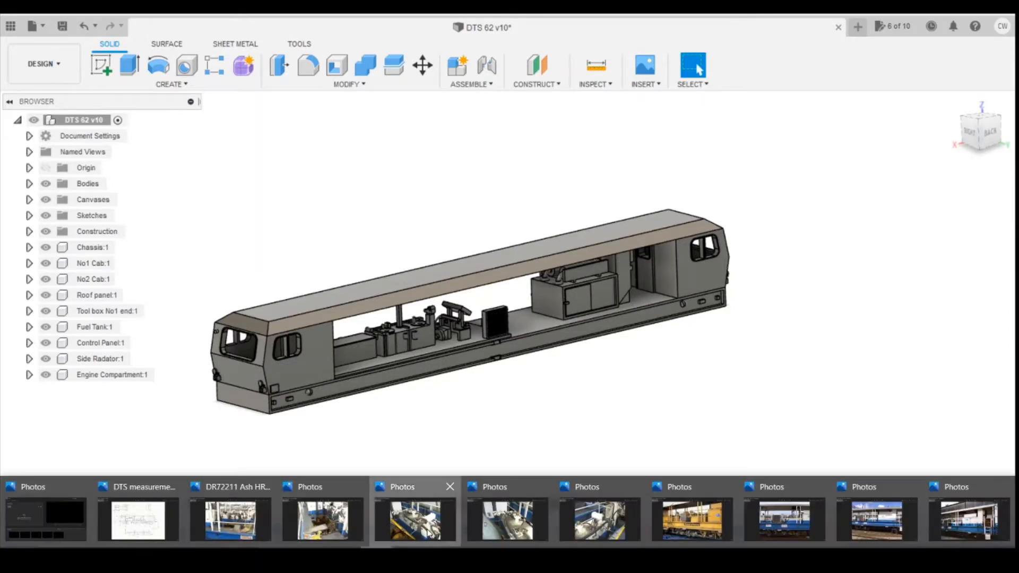
{"action": "left_click", "coordinate": [416, 513]}
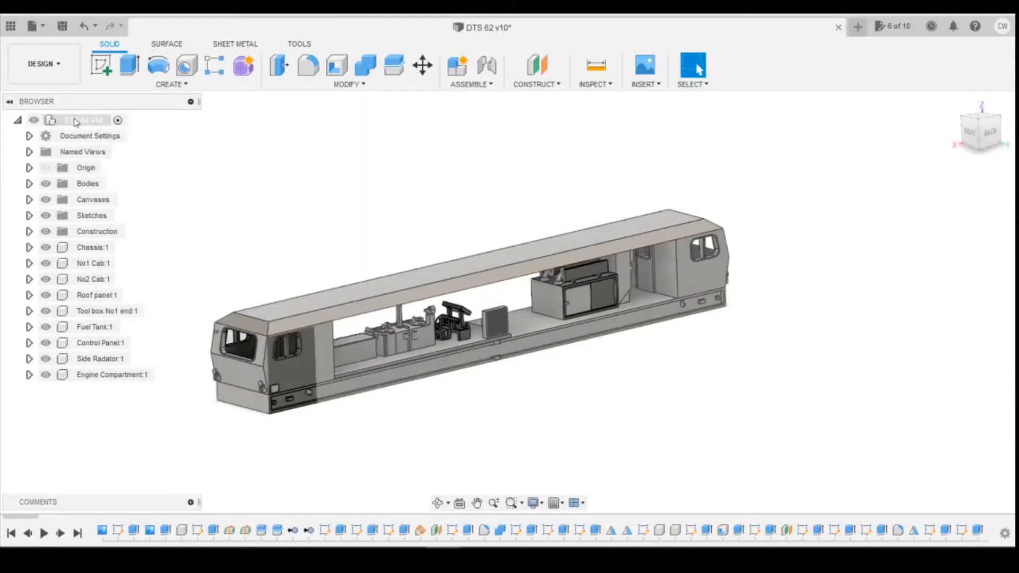
Create an active internal component named "Hydraulic Oil" under the root assembly, checking its name against the tank photo.
{"action": "right_click", "coordinate": [75, 118]}
{"action": "left_click", "coordinate": [111, 126]}
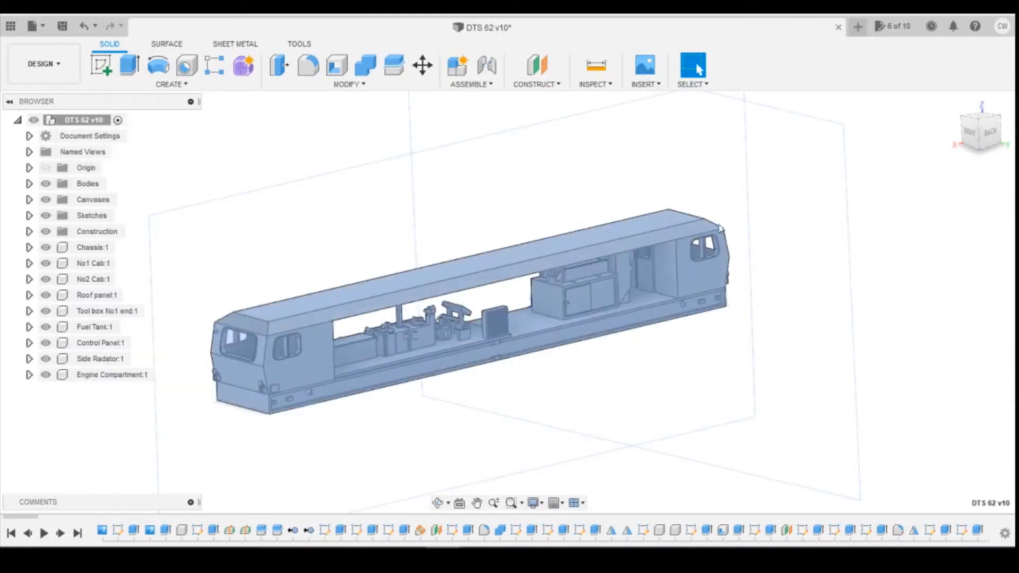
{"action": "right_click", "coordinate": [96, 118]}
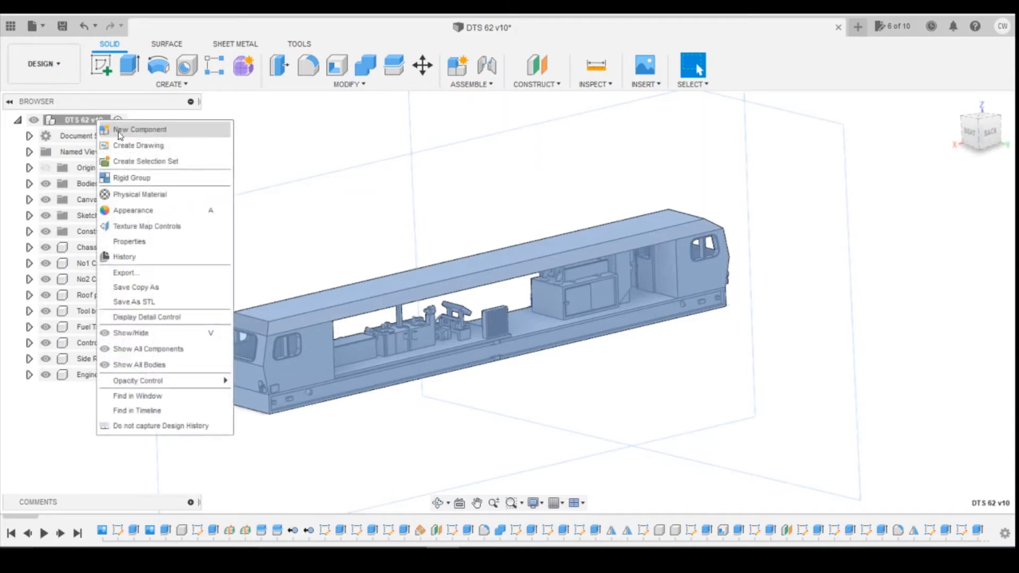
{"action": "left_click", "coordinate": [118, 132]}
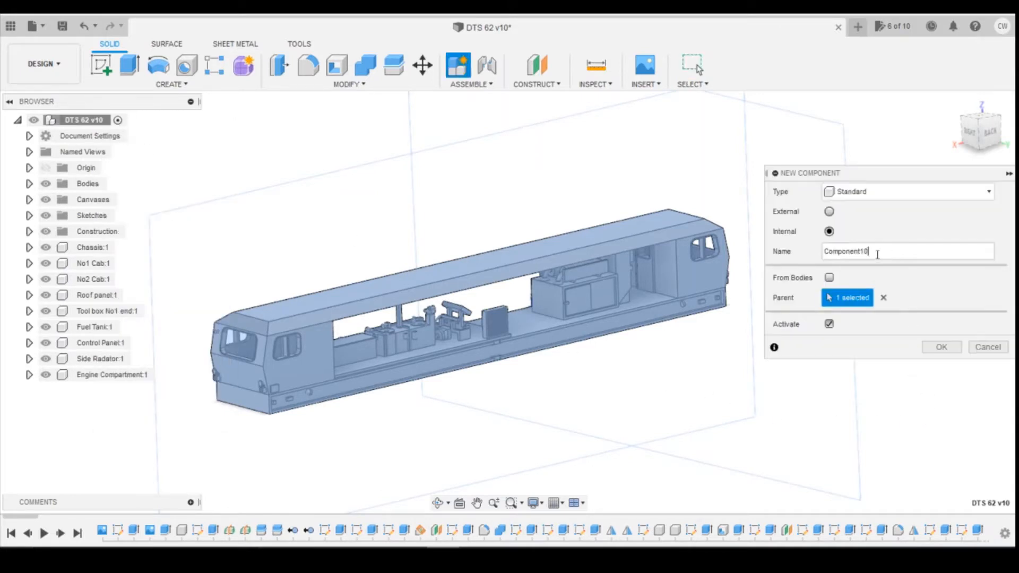
{"action": "double_click", "coordinate": [874, 252]}
{"action": "type", "text": "Hydralic"}
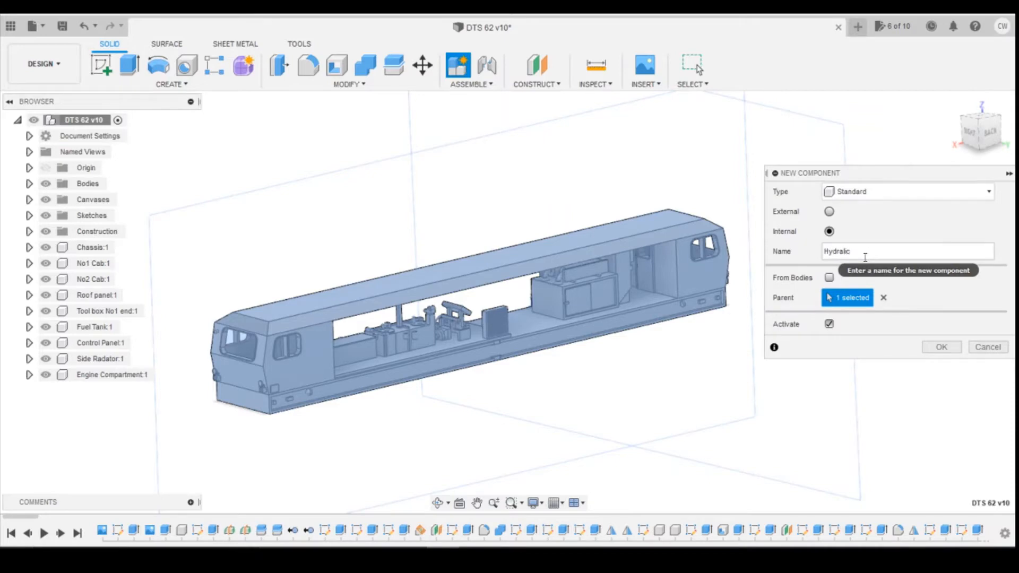
{"action": "mouse_move", "coordinate": [377, 558]}
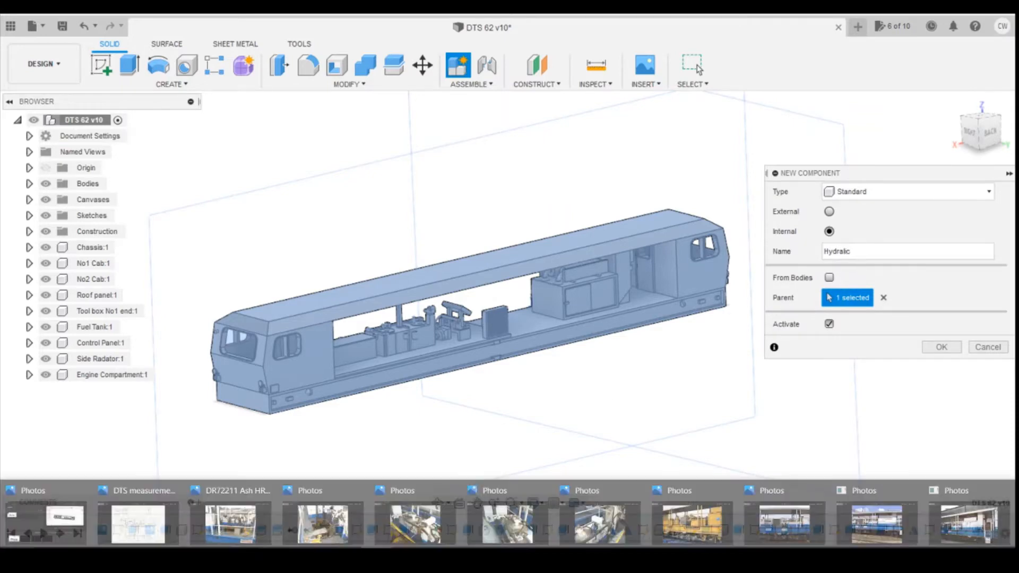
{"action": "left_click", "coordinate": [411, 523]}
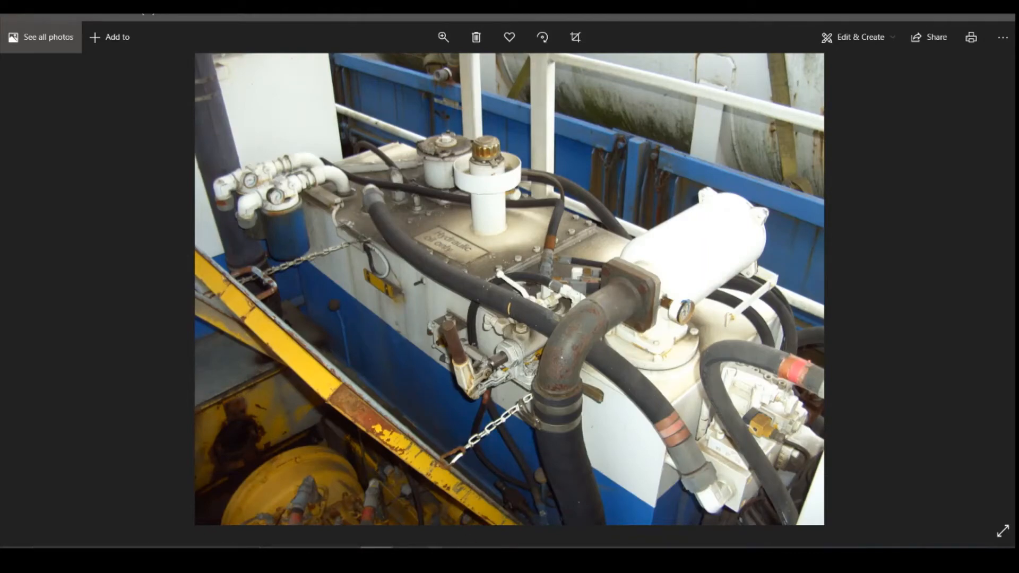
{"action": "left_click", "coordinate": [444, 557]}
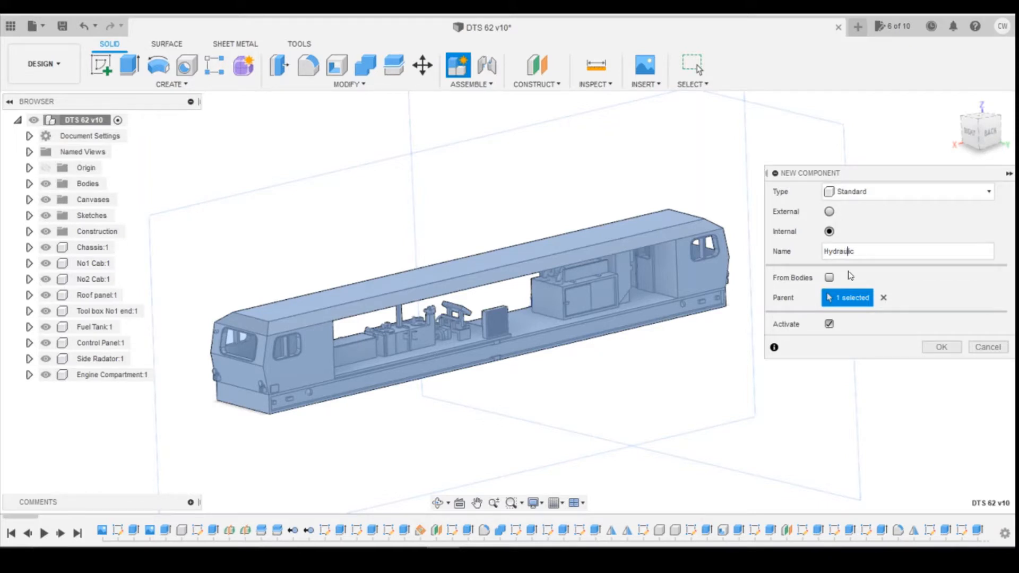
{"action": "left_click", "coordinate": [880, 254]}
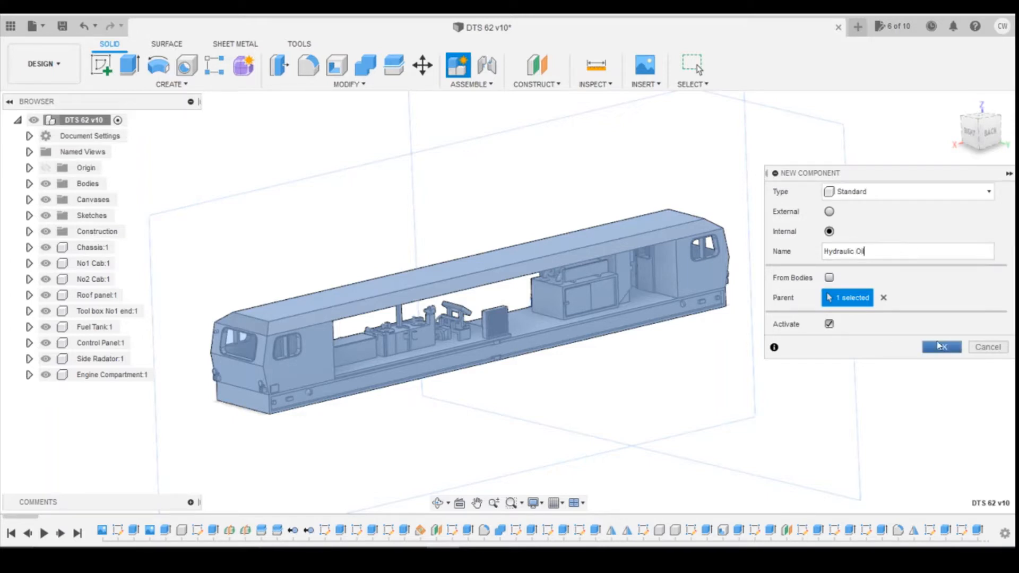
{"action": "left_click", "coordinate": [941, 347]}
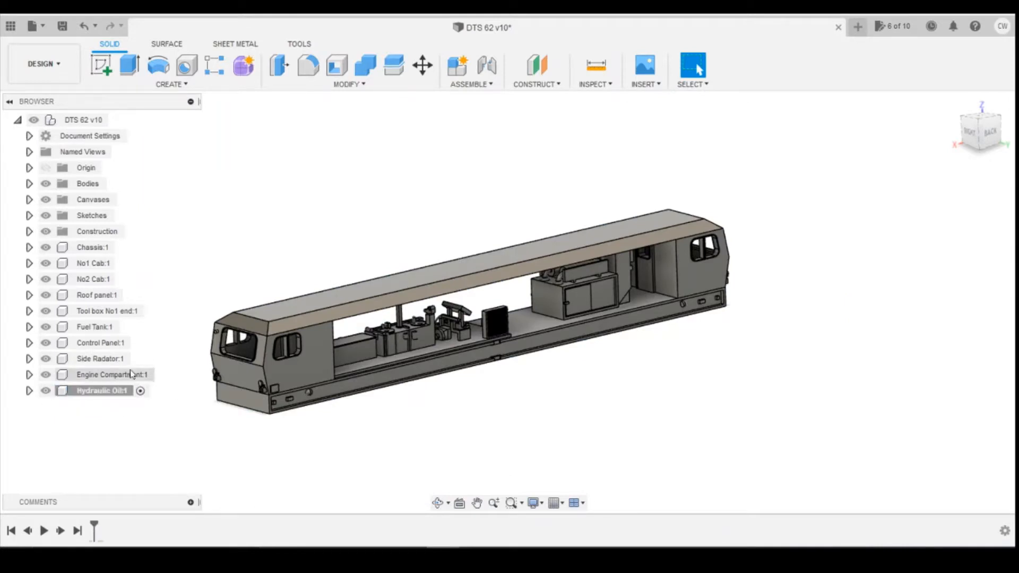
Hide the roof panel component and view the vehicle deck from directly above.
{"action": "left_click", "coordinate": [45, 295]}
{"action": "left_click_drag", "start_coordinate": [986, 133], "coordinate": [988, 139]}
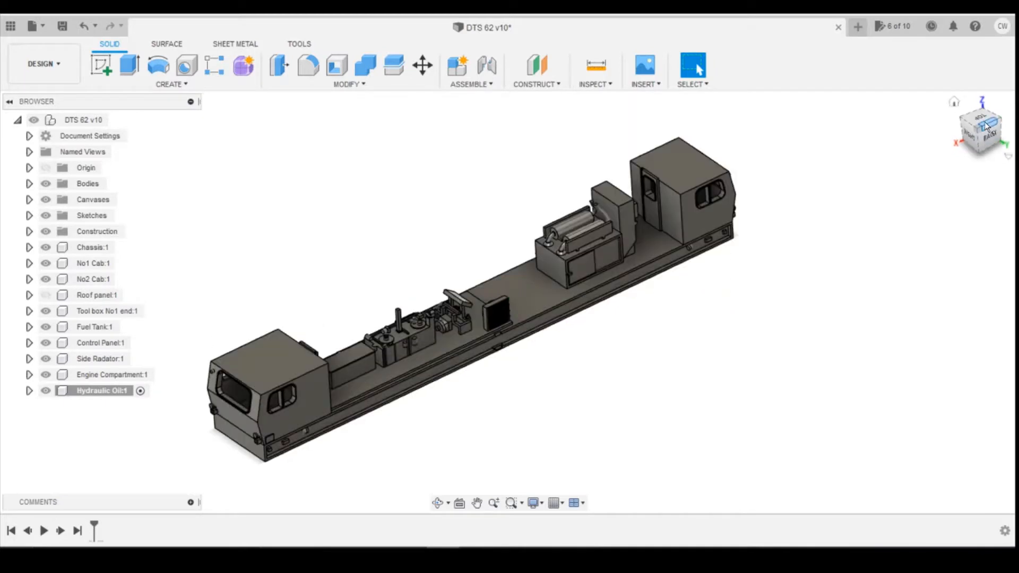
{"action": "left_click", "coordinate": [981, 120]}
{"action": "scroll", "coordinate": [525, 275], "scroll_direction": "up", "scroll_amount": 3}
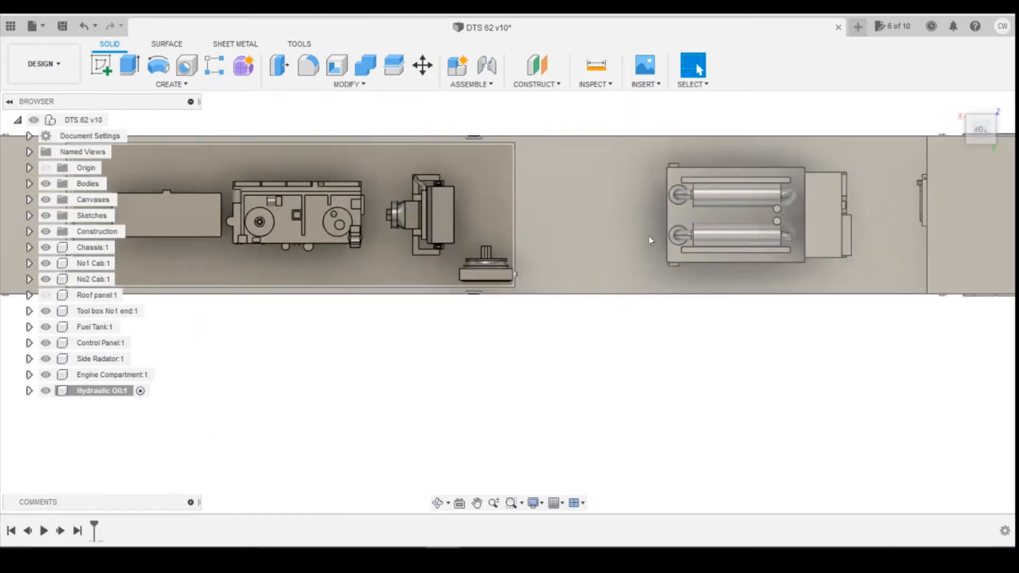
Examine the DTS measurement drawings and bring up the sheet with the deck plan dimensions.
{"action": "mouse_move", "coordinate": [377, 548]}
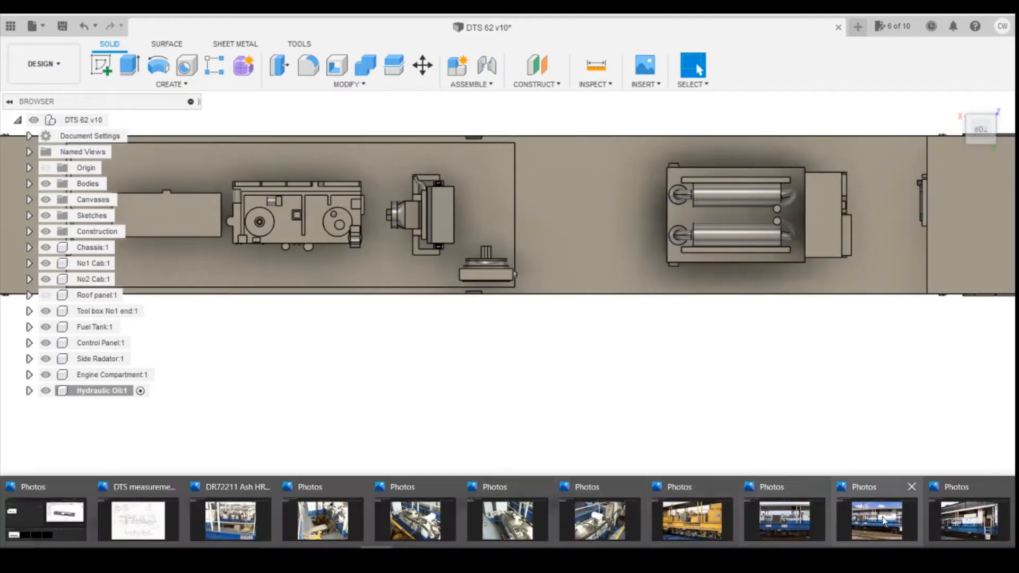
{"action": "left_click", "coordinate": [143, 528]}
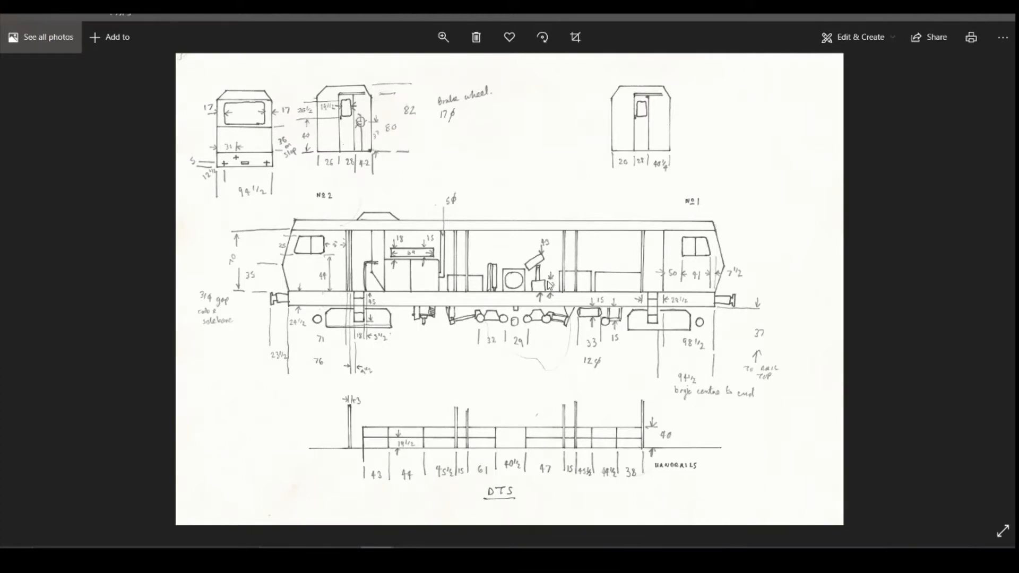
{"action": "key", "text": "Right"}
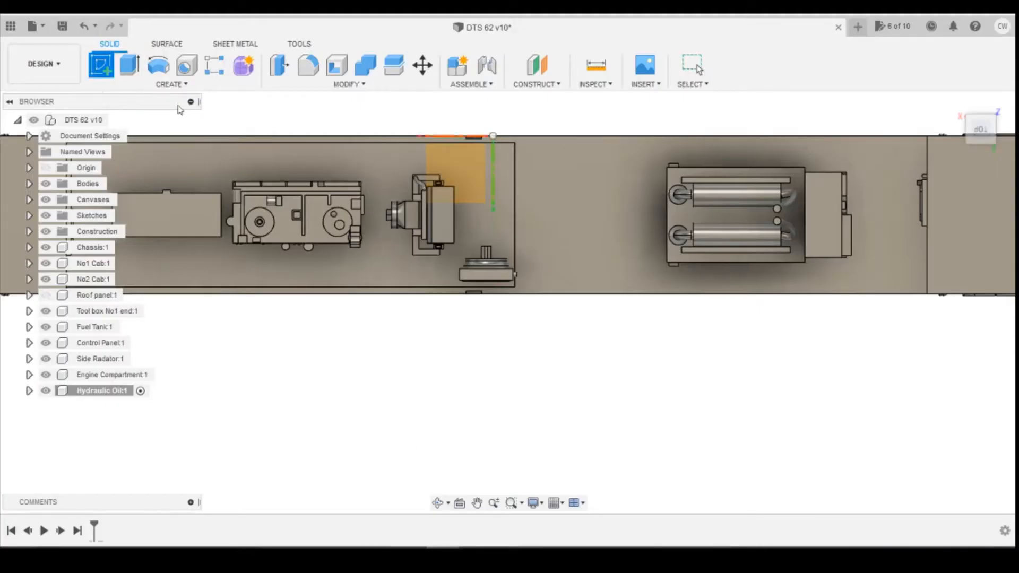
Start a sketch on the deck and draw a rectangle about 13 mm long between the twin-cylinder cabinet and the side radiator.
{"action": "left_click", "coordinate": [577, 262]}
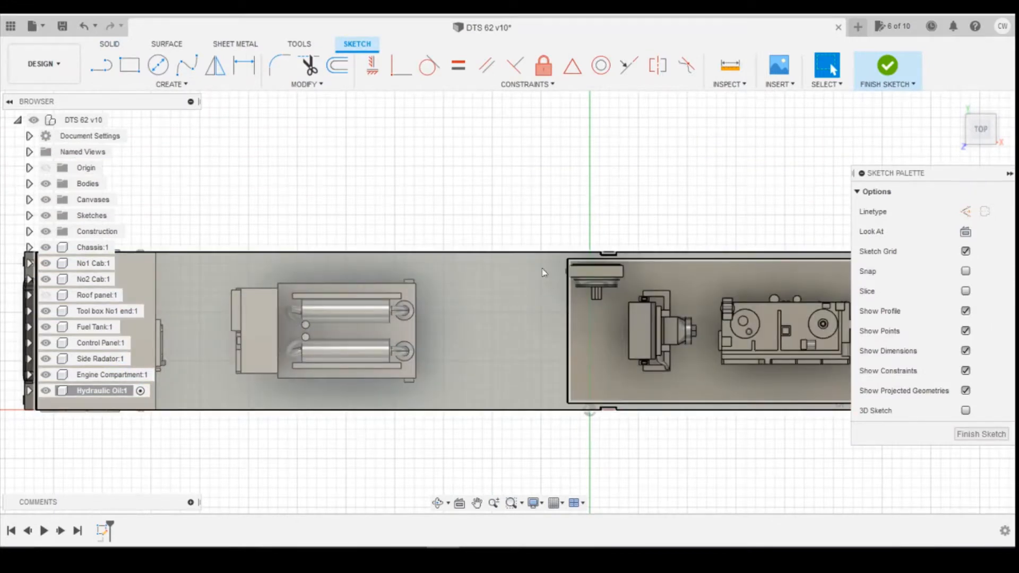
{"action": "left_click", "coordinate": [129, 65]}
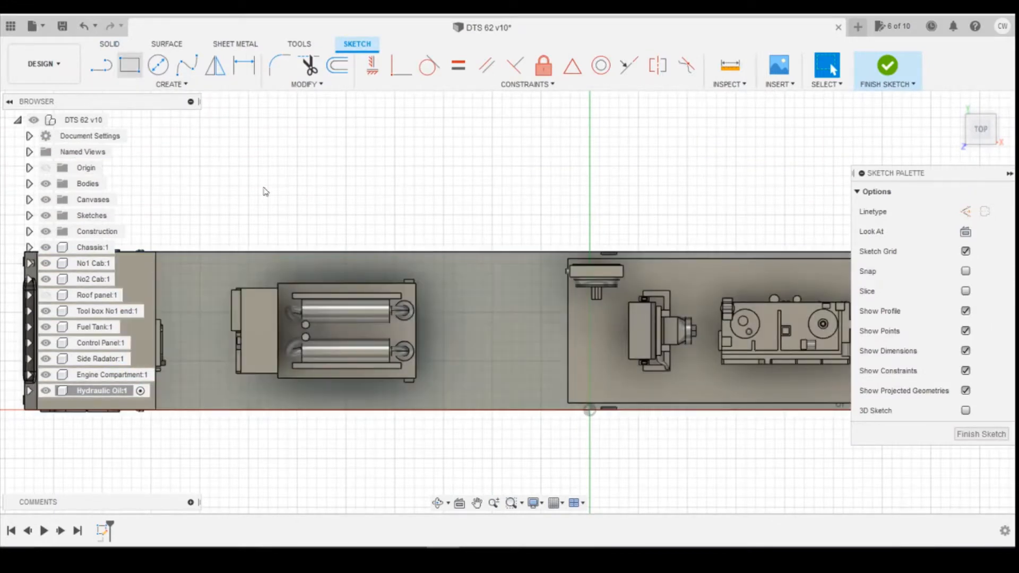
{"action": "left_click", "coordinate": [426, 262]}
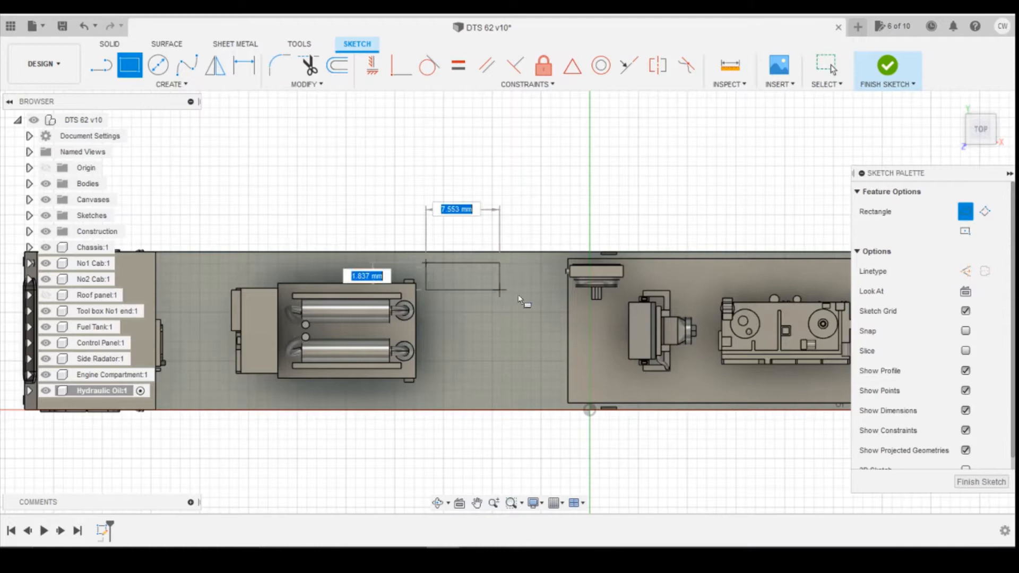
{"action": "left_click", "coordinate": [555, 313]}
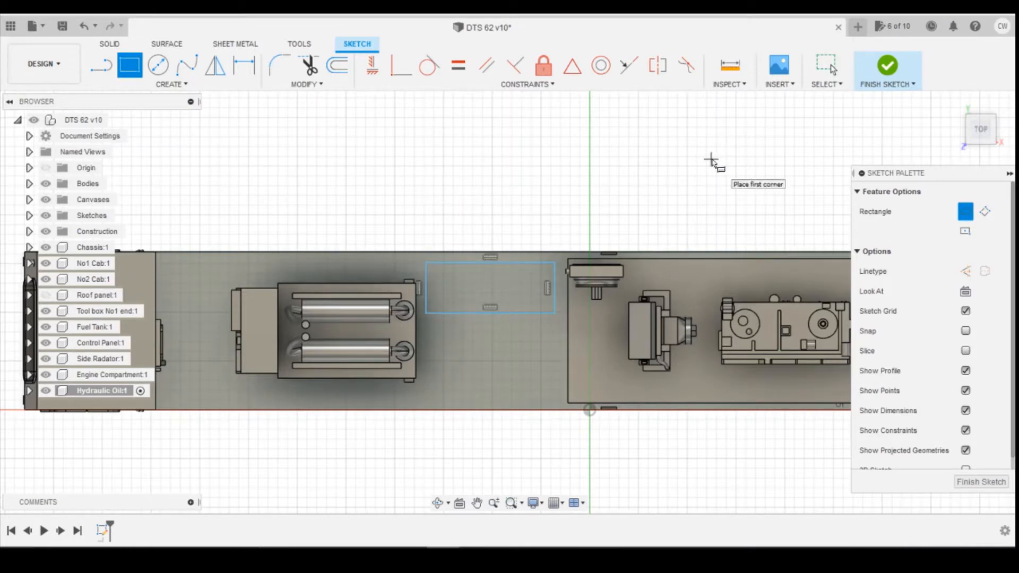
Check the tank-to-cabinet gap on the plan drawing and convert 8 inches to millimetres in the browser's unit converter.
{"action": "key", "text": "alt+Tab"}
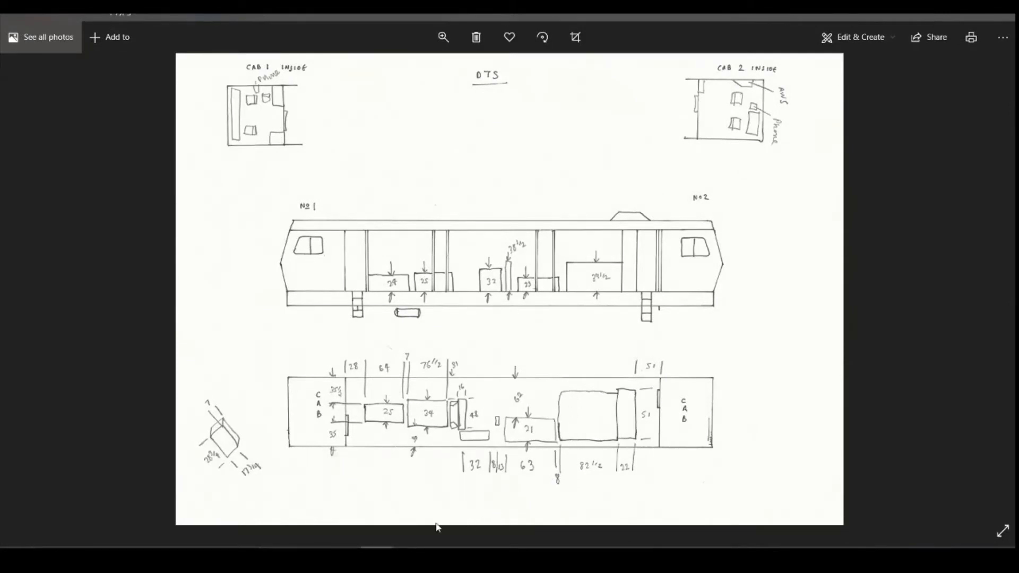
{"action": "key", "text": "alt+Tab"}
{"action": "double_click", "coordinate": [182, 236]}
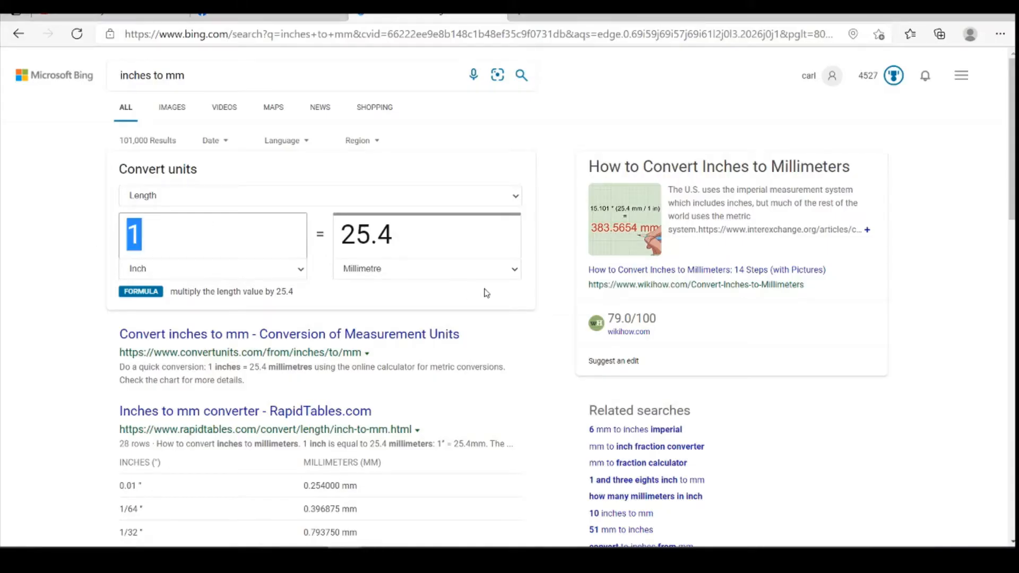
{"action": "type", "text": "8"}
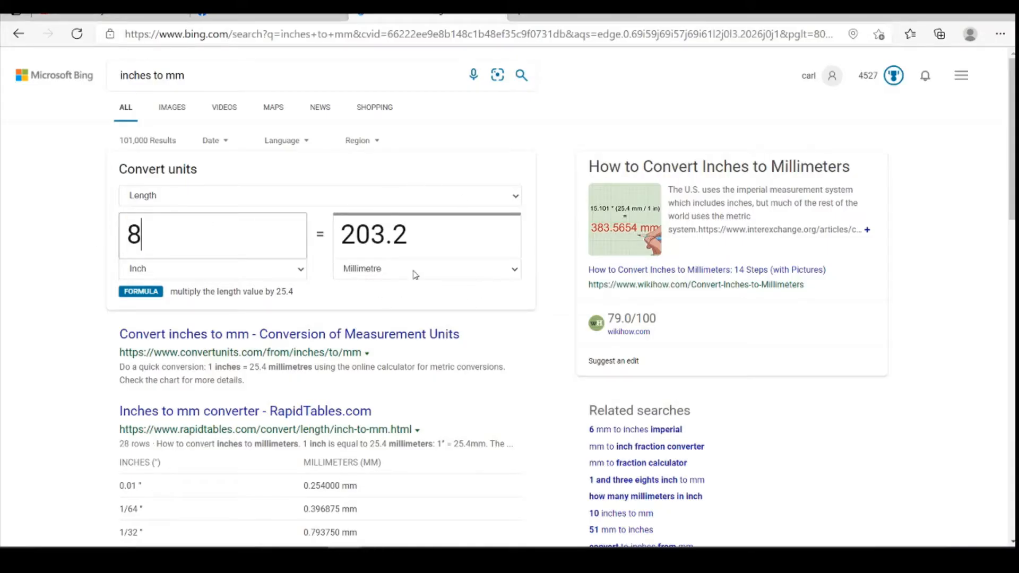
{"action": "key", "text": "alt+Tab"}
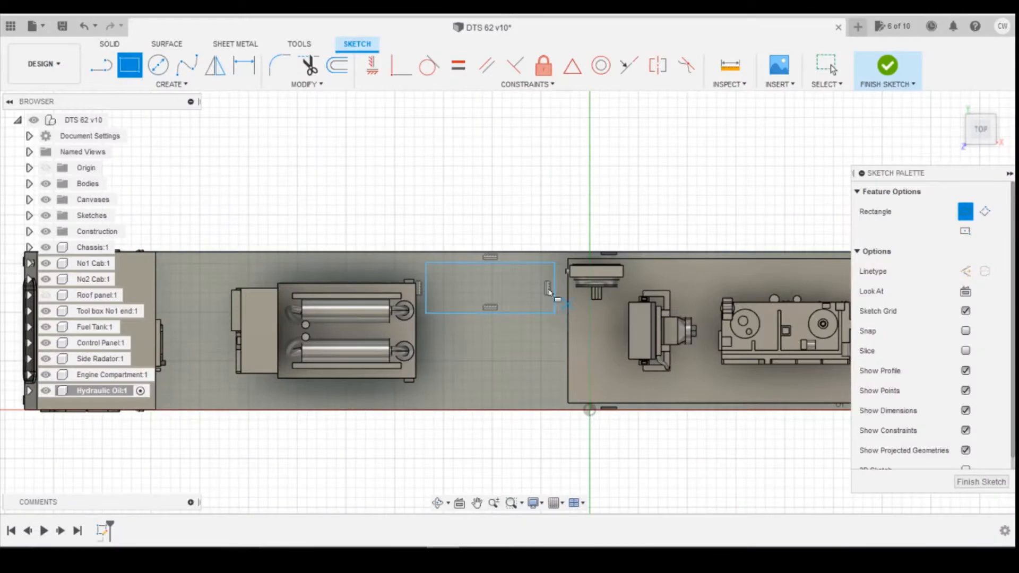
Dimension the gap between the twin-cylinder cabinet's corner and the rectangle's near end as 203.2/148 mm.
{"action": "key", "text": "d"}
{"action": "left_click", "coordinate": [417, 285]}
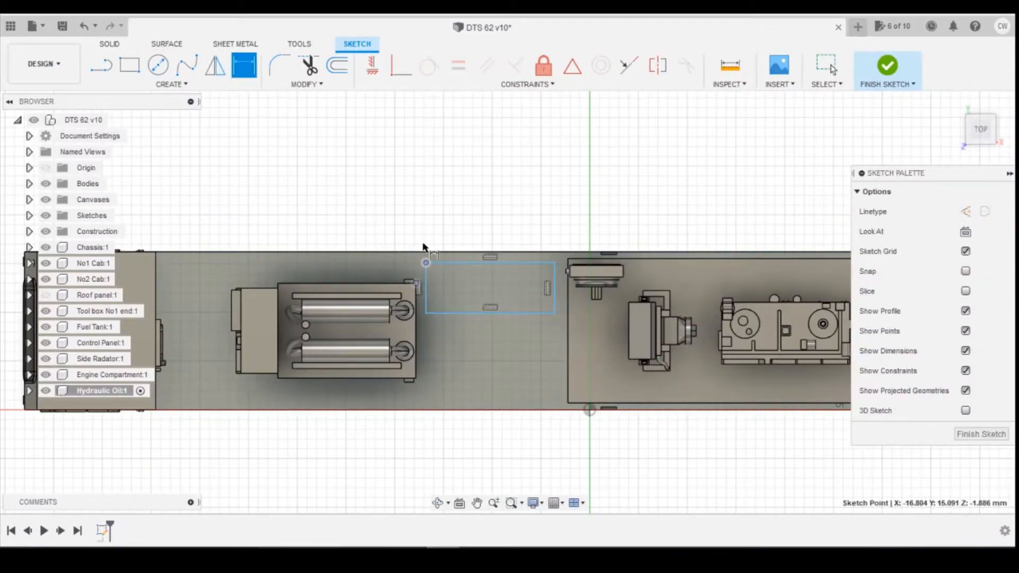
{"action": "left_click", "coordinate": [418, 211]}
{"action": "type", "text": "2"}
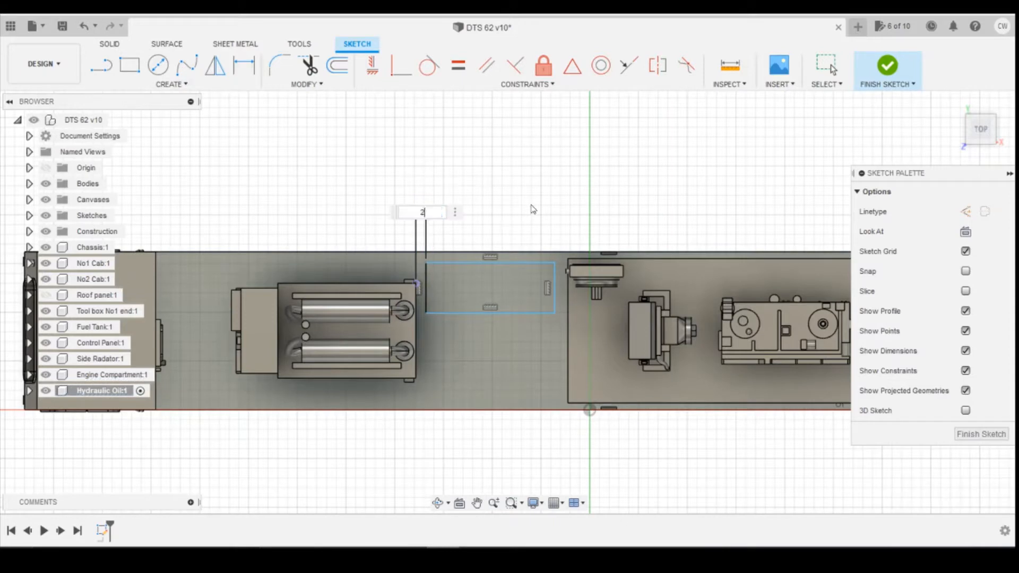
{"action": "type", "text": "03.2/148"}
{"action": "key", "text": "Return"}
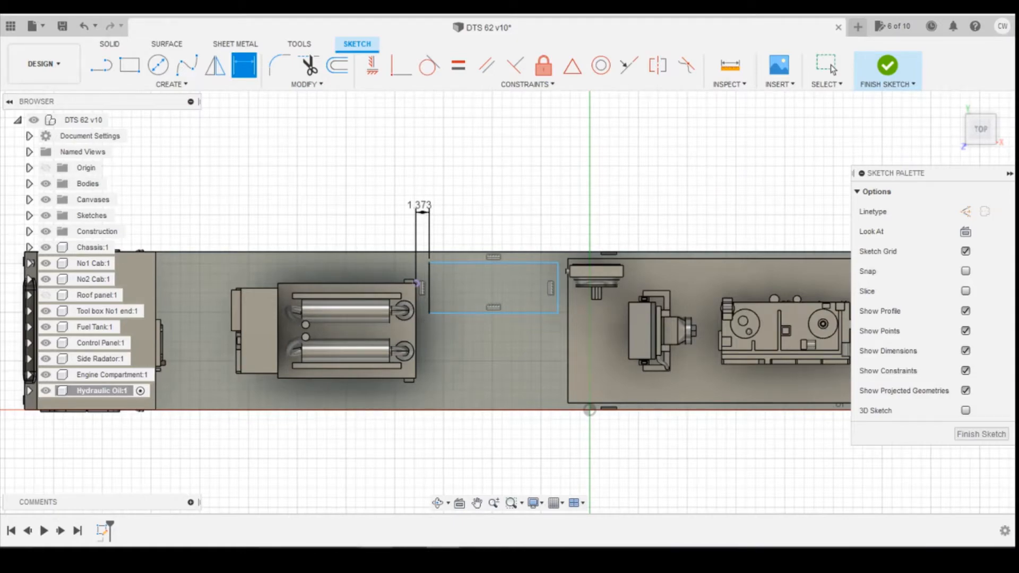
Check the tank's length on the plan drawing and convert 63 inches to millimetres in the browser's unit converter.
{"action": "left_click", "coordinate": [139, 513]}
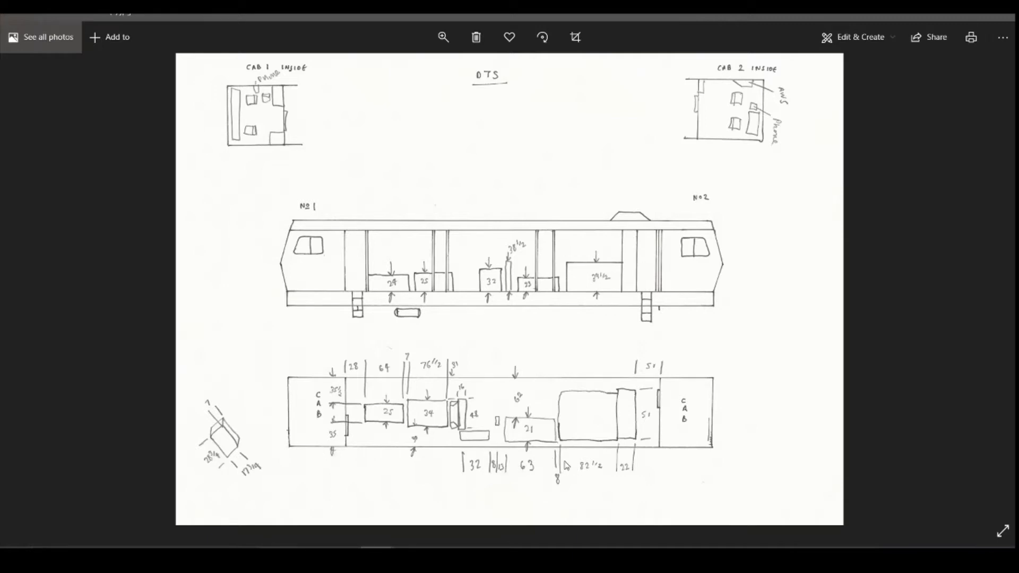
{"action": "left_click", "coordinate": [345, 559]}
{"action": "left_click_drag", "start_coordinate": [163, 231], "coordinate": [74, 244]}
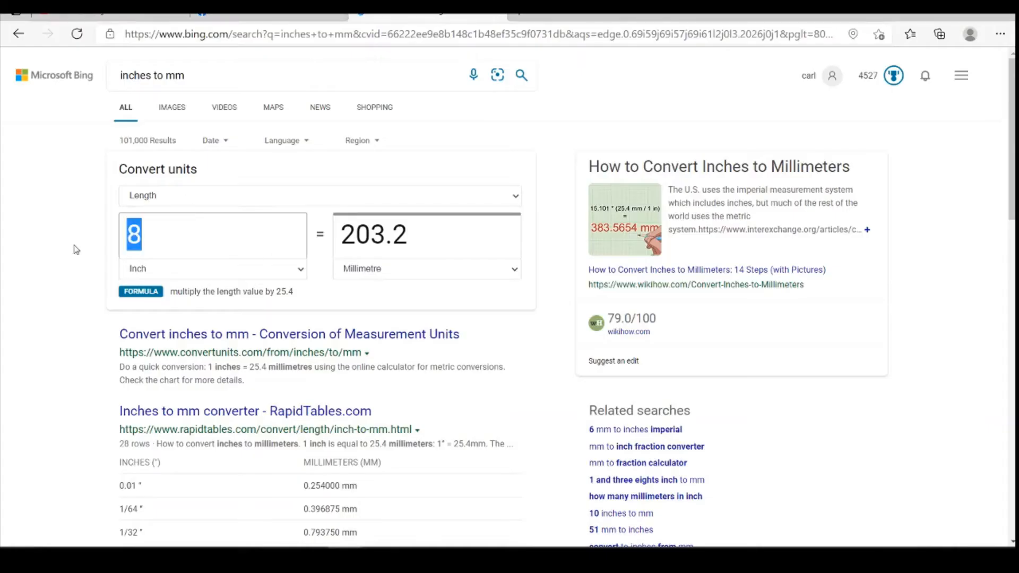
{"action": "type", "text": "63"}
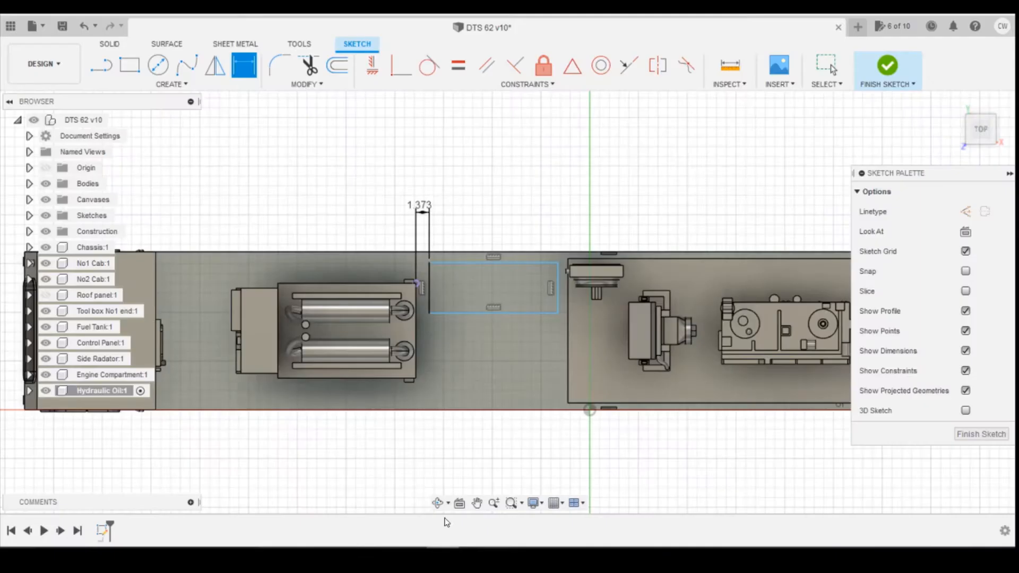
Dimension the rectangle's long edge as 1600.2/148 mm.
{"action": "left_click", "coordinate": [474, 265]}
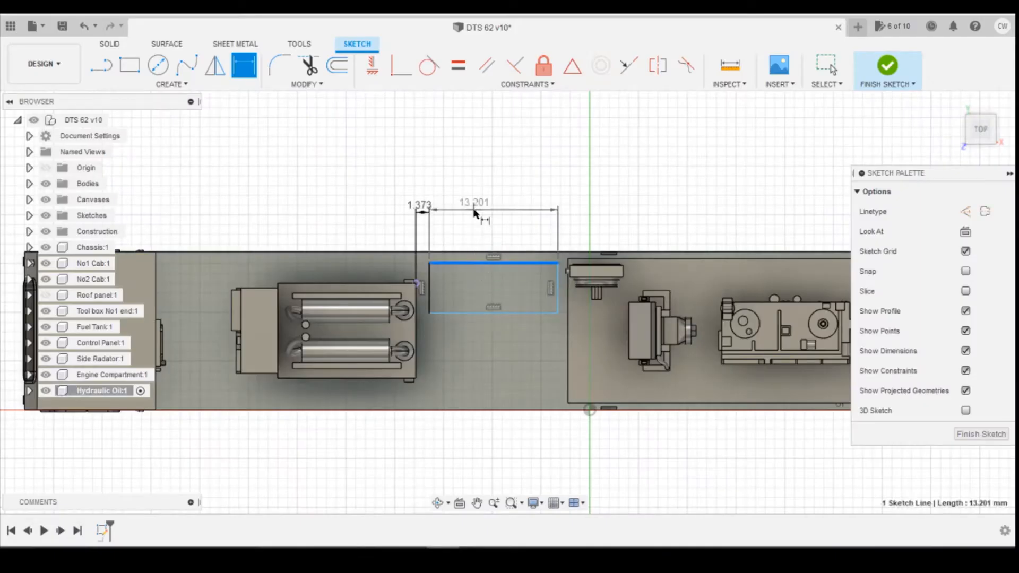
{"action": "left_click", "coordinate": [541, 209]}
{"action": "type", "text": "1600"}
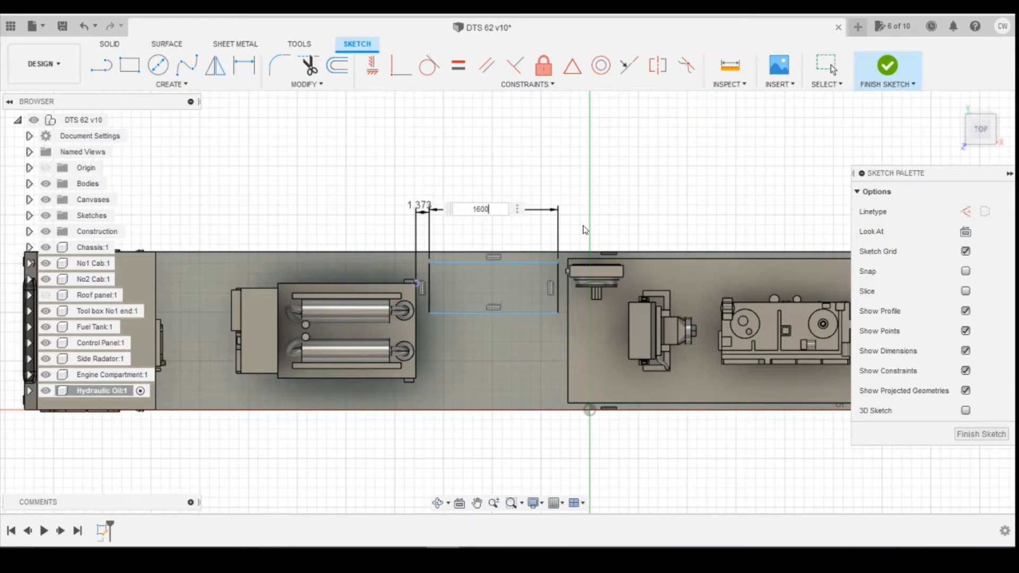
{"action": "type", "text": ".2/148"}
{"action": "key", "text": "Return"}
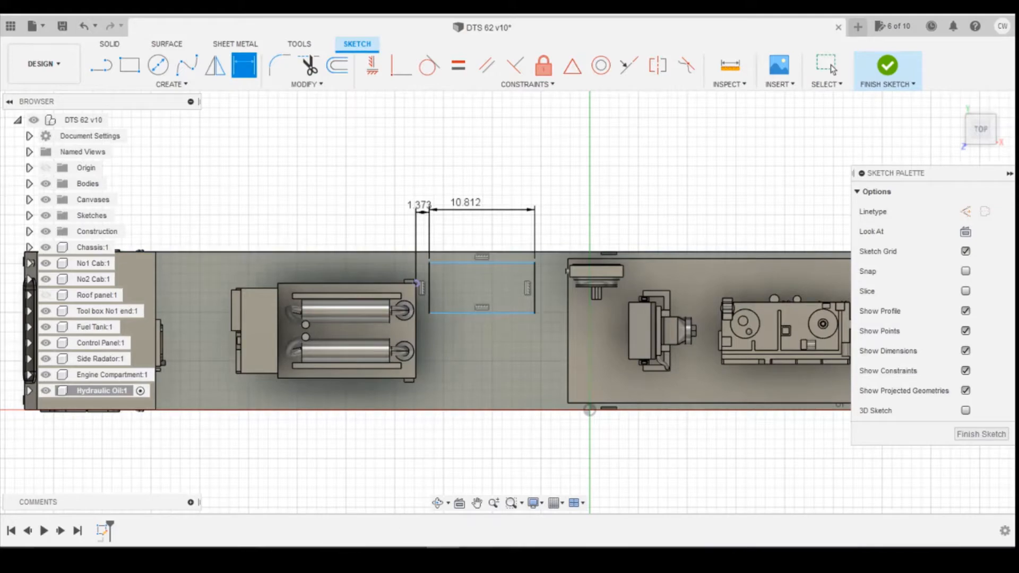
Check the tank's width on the plan drawing and convert 21 inches to millimetres in the browser's unit converter.
{"action": "left_click", "coordinate": [149, 534]}
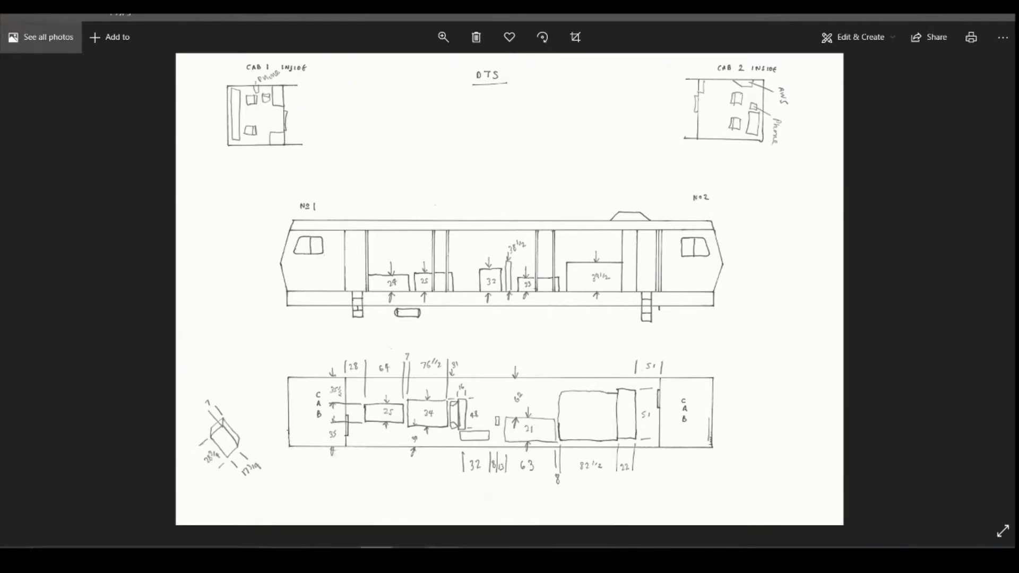
{"action": "left_click", "coordinate": [443, 557]}
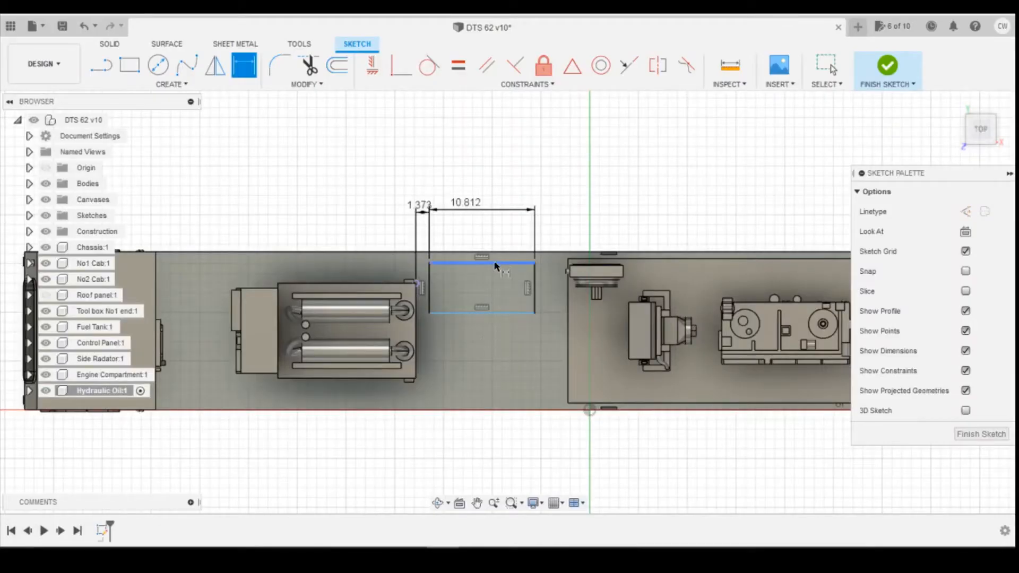
{"action": "left_click", "coordinate": [344, 557]}
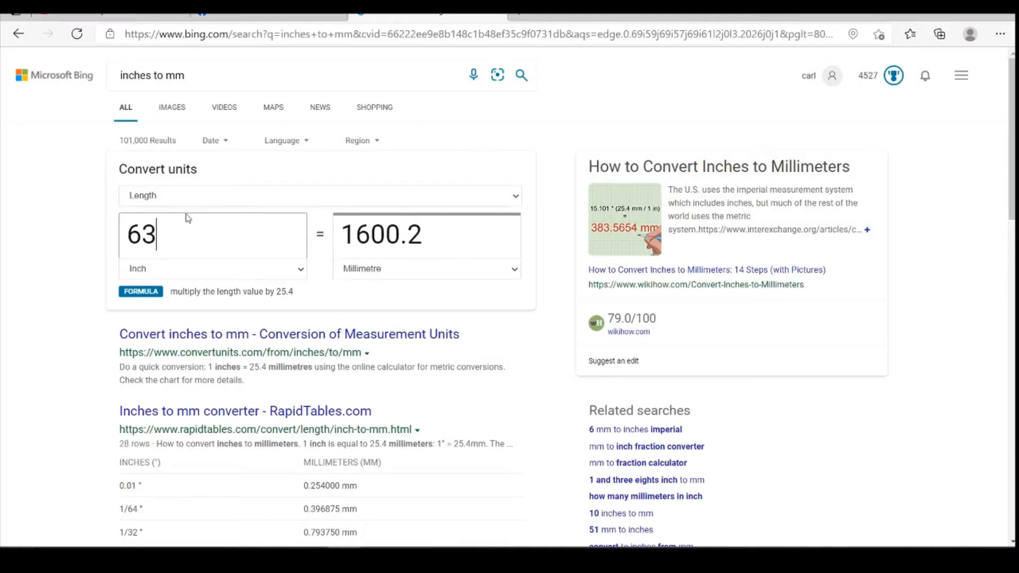
{"action": "key", "text": "ctrl+a"}
{"action": "type", "text": "21"}
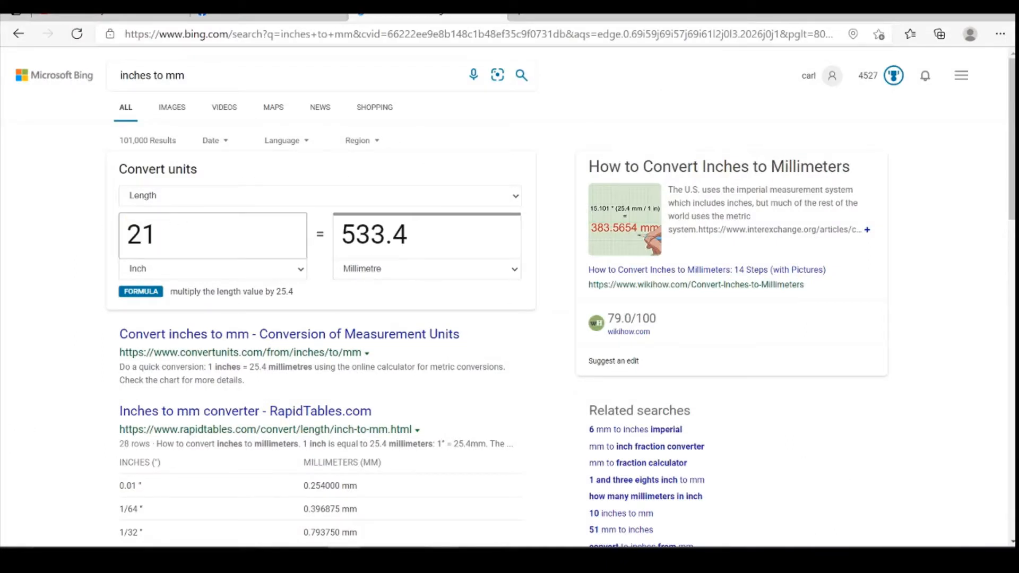
Dimension the rectangle's short edge as 533.4/148 mm.
{"action": "key", "text": "alt+Tab"}
{"action": "left_click", "coordinate": [535, 287]}
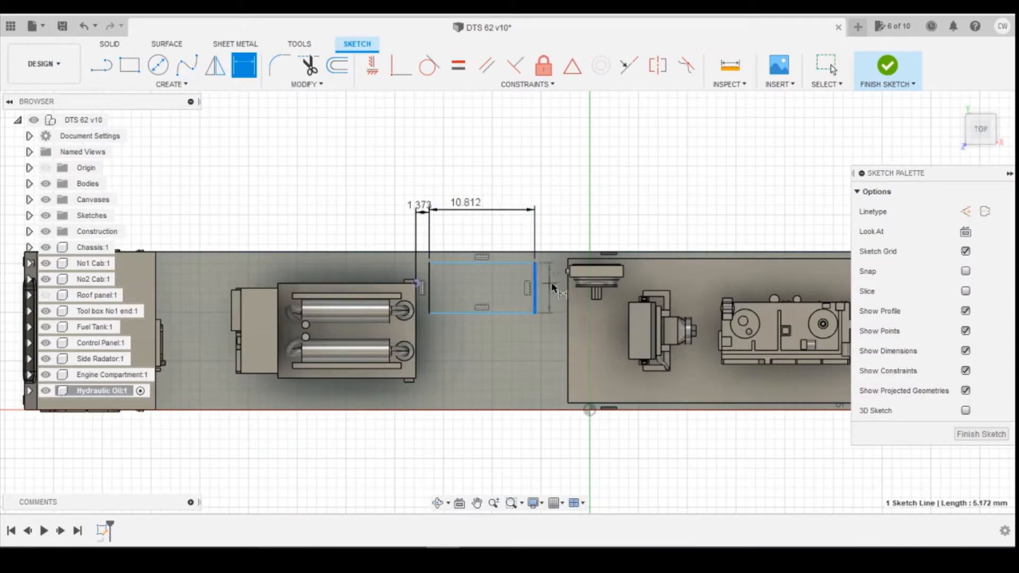
{"action": "left_click", "coordinate": [552, 287]}
{"action": "type", "text": "3.4/148"}
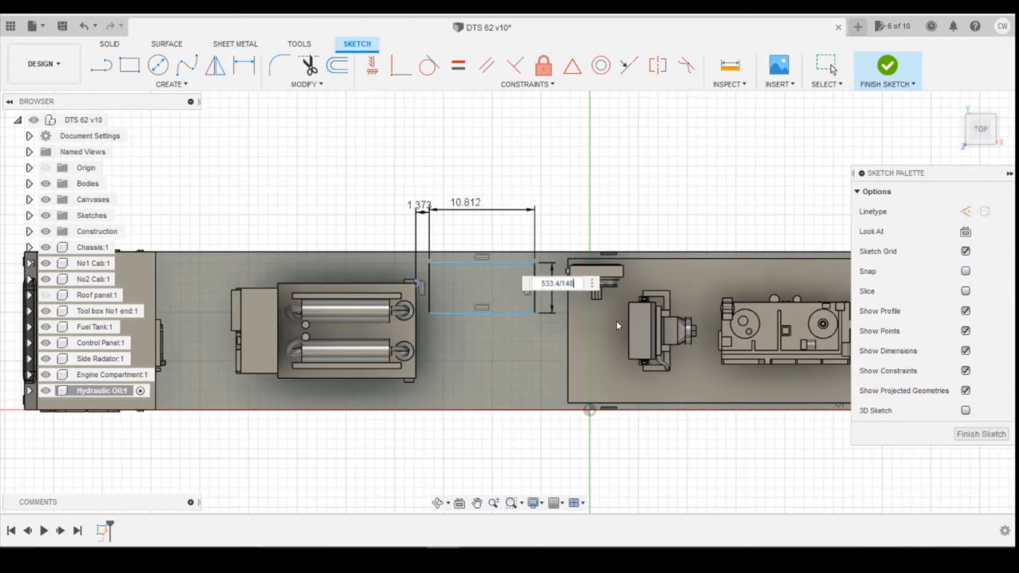
{"action": "key", "text": "Return"}
Check the tank's offset from the opposite deck edge on the plan drawing and convert 62 inches to millimetres in the browser's unit converter.
{"action": "key", "text": "d"}
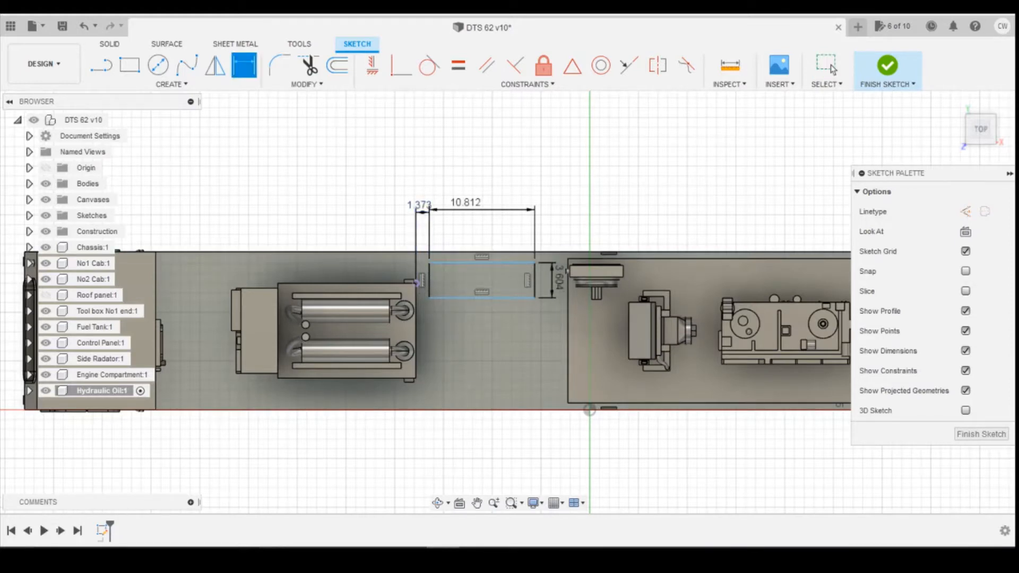
{"action": "mouse_move", "coordinate": [443, 557]}
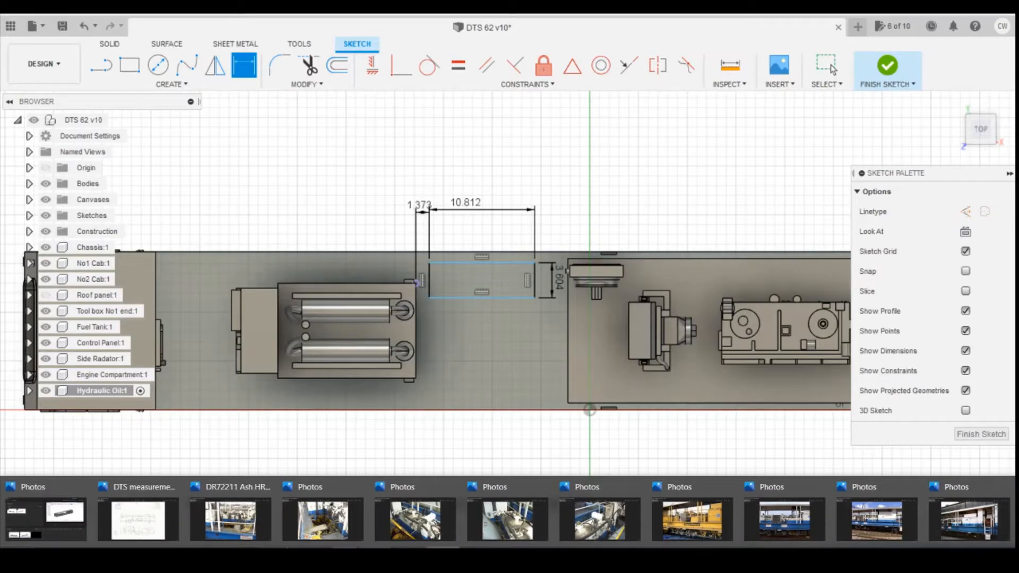
{"action": "left_click", "coordinate": [138, 518]}
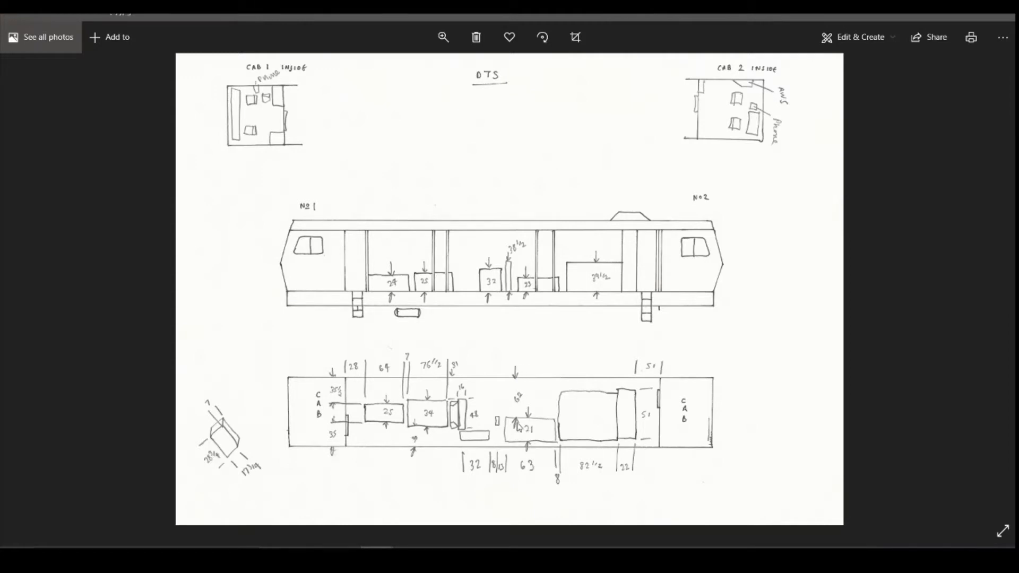
{"action": "key", "text": "alt+Tab"}
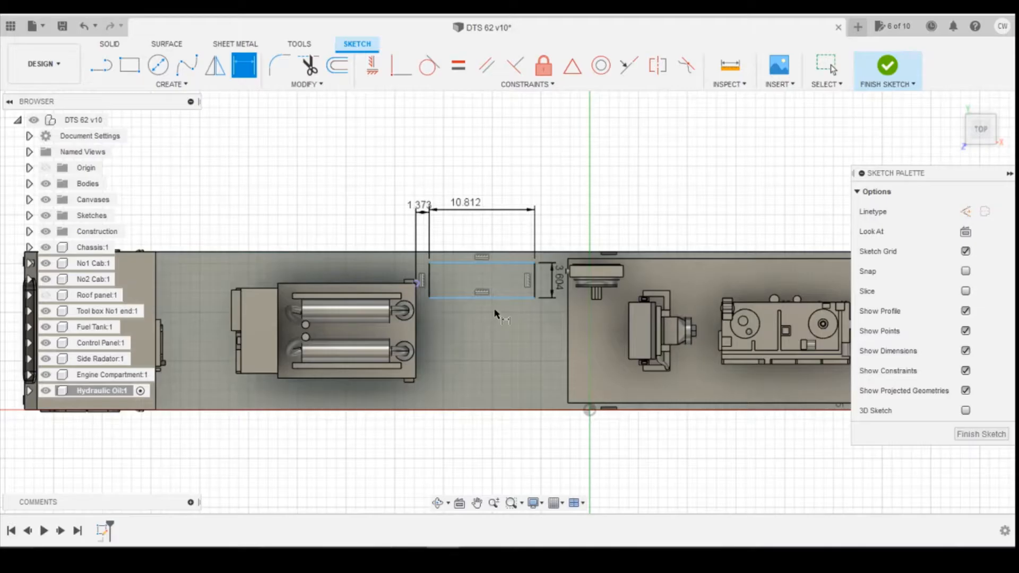
{"action": "key", "text": "alt+Tab"}
{"action": "left_click_drag", "start_coordinate": [174, 235], "coordinate": [102, 240]}
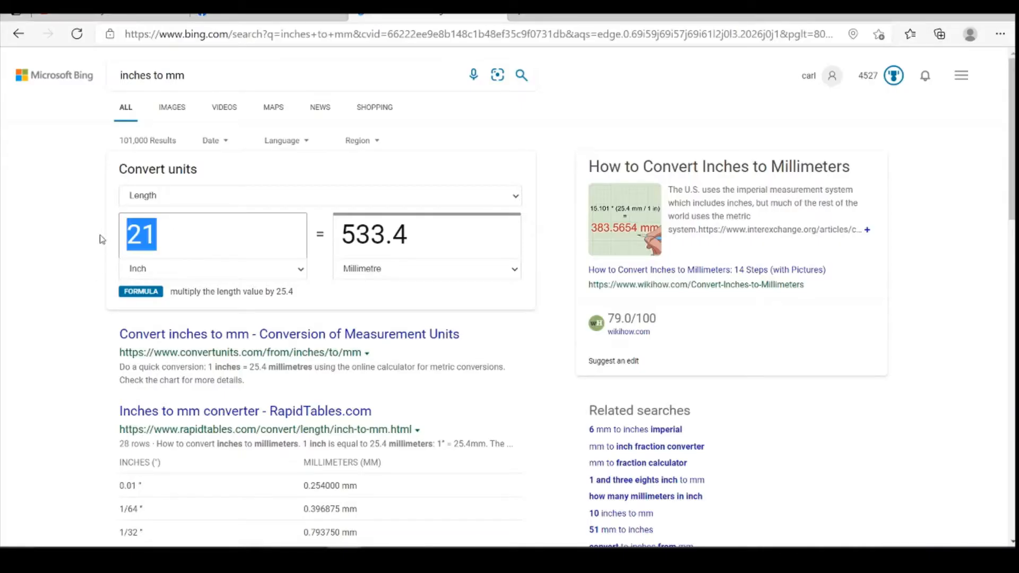
{"action": "type", "text": "62"}
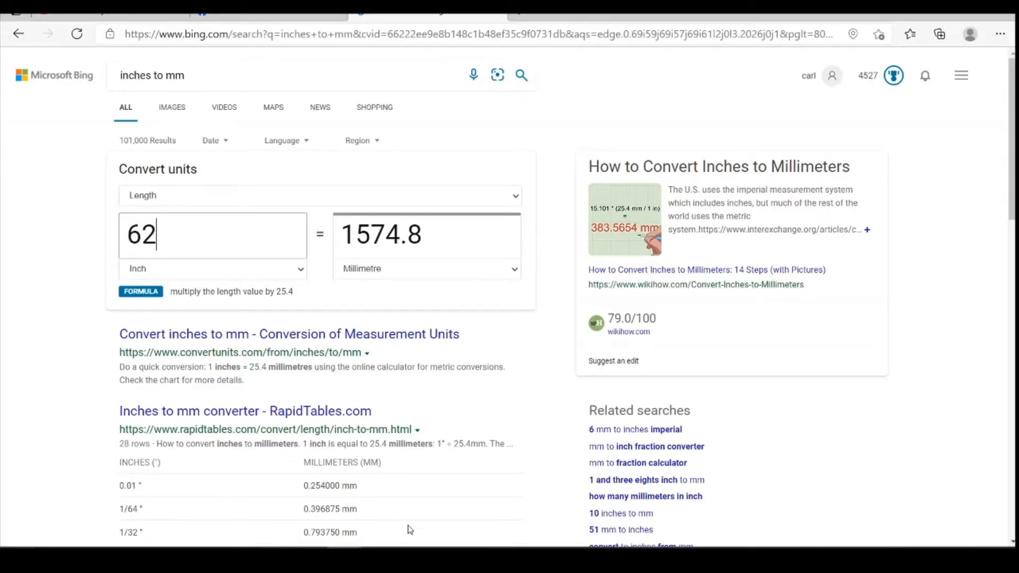
Dimension the distance between the rectangle's inner long edge and the opposite long edge of the deck as 1574.8/148 mm.
{"action": "key", "text": "alt+Tab"}
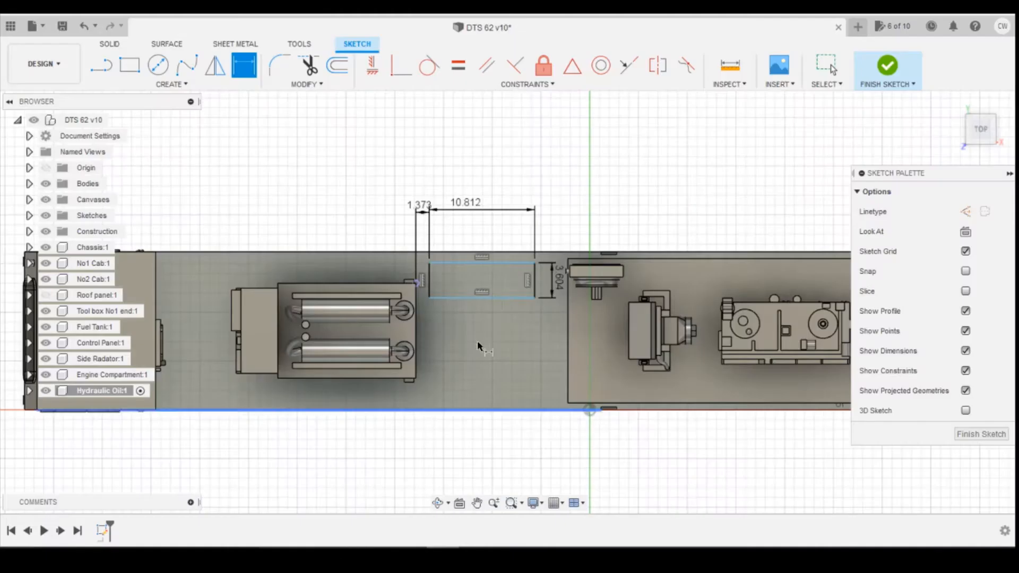
{"action": "left_click", "coordinate": [515, 298]}
{"action": "left_click", "coordinate": [507, 412]}
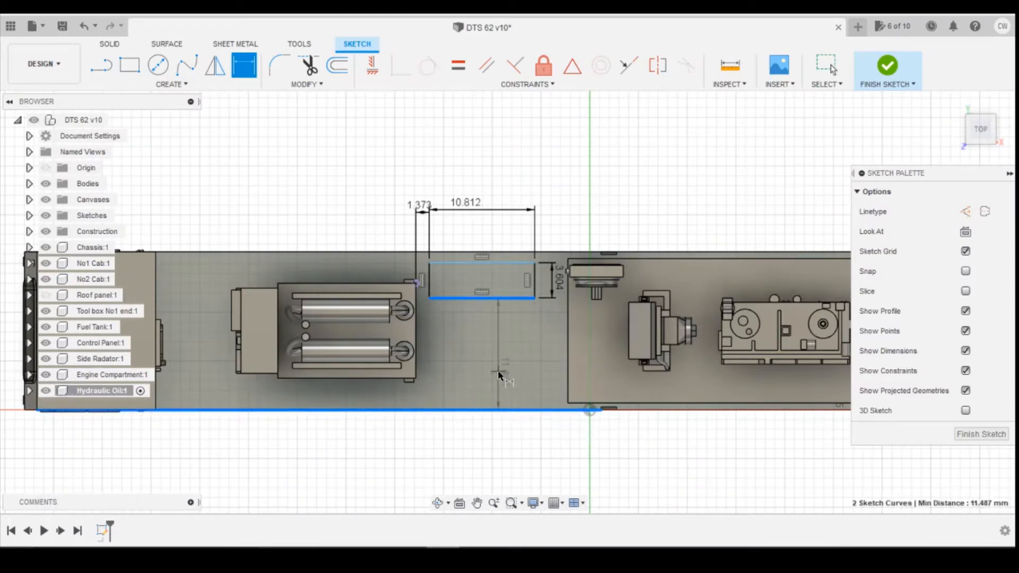
{"action": "left_click", "coordinate": [507, 374]}
{"action": "type", "text": "1574"}
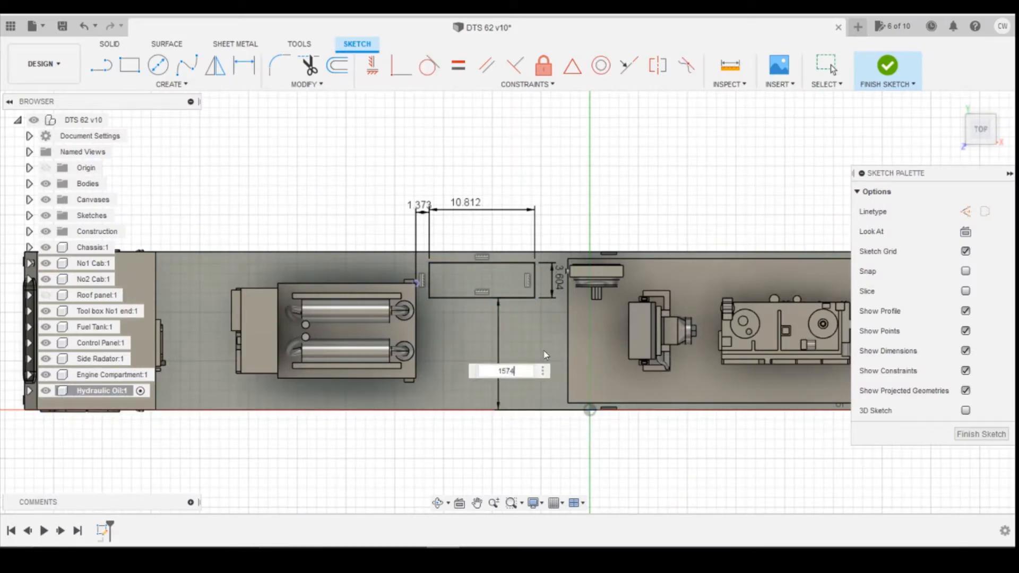
{"action": "type", "text": ".8/148"}
{"action": "key", "text": "Return"}
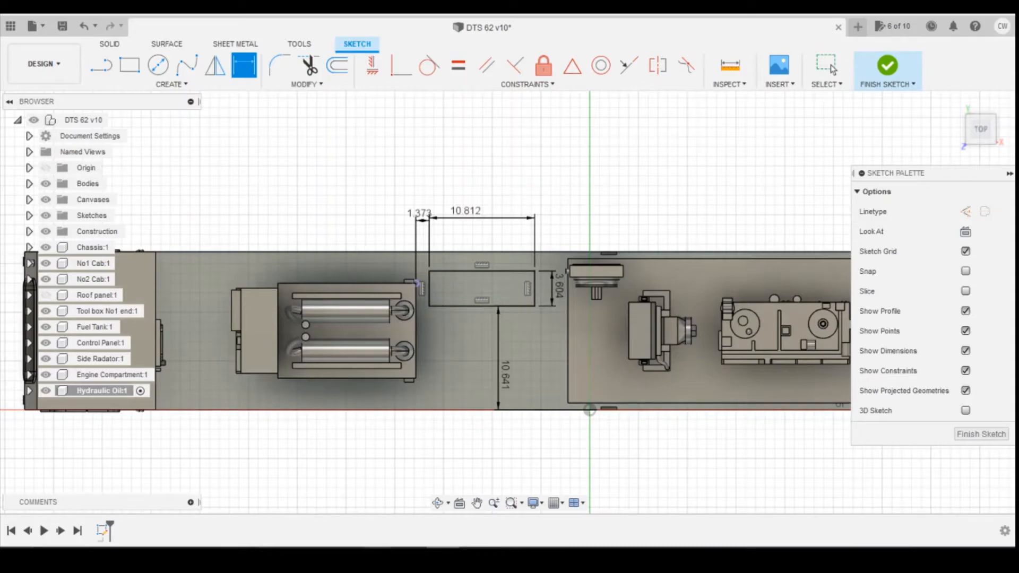
Check the tank's height on the side elevation drawing and convert 23 inches to millimetres in the browser's unit converter.
{"action": "left_click", "coordinate": [149, 529]}
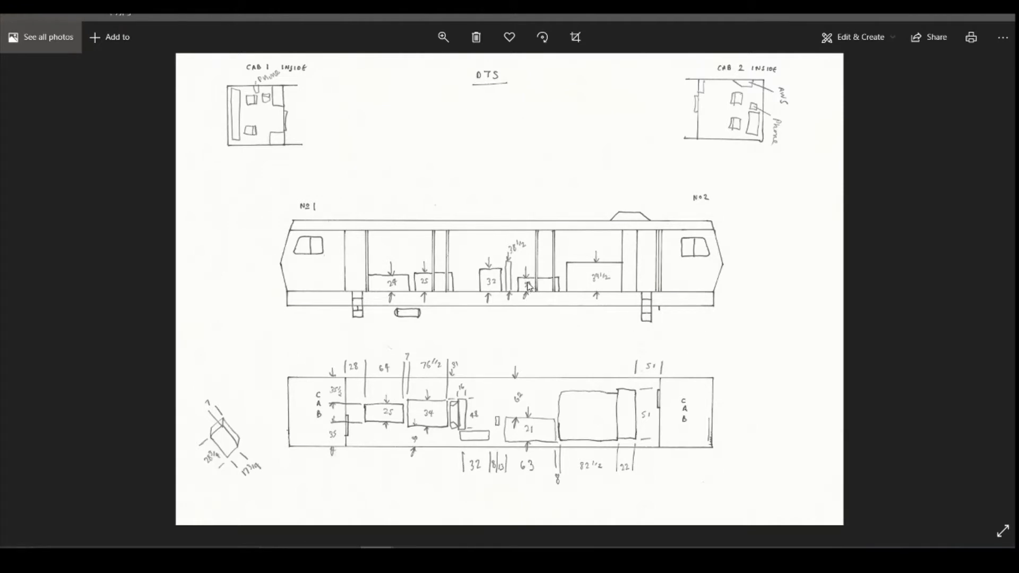
{"action": "key", "text": "alt+Tab"}
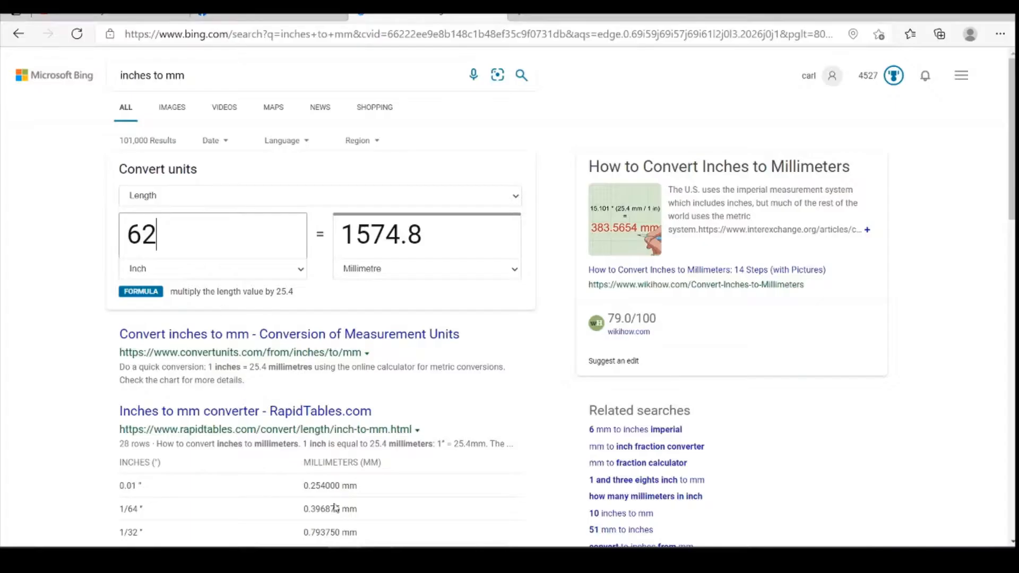
{"action": "double_click", "coordinate": [177, 243]}
{"action": "type", "text": "23"}
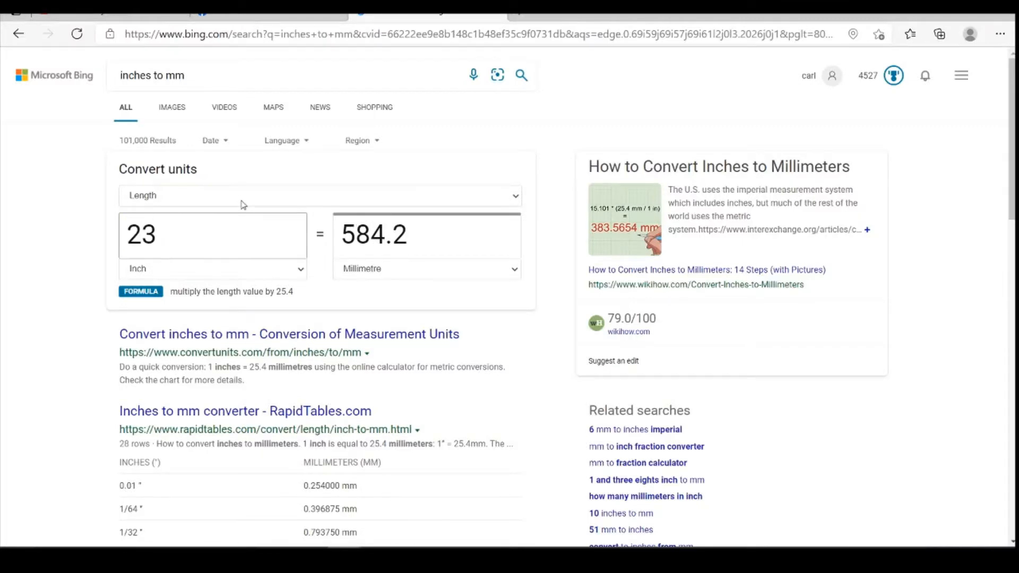
Extrude the rectangular tank profile upward by 584.2/148 mm as a new body.
{"action": "key", "text": "alt+Tab"}
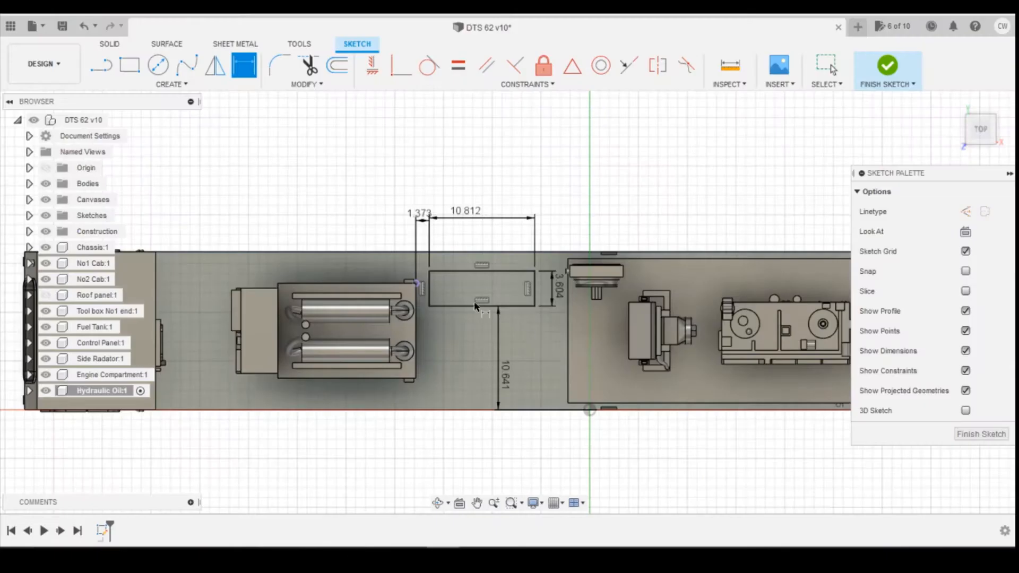
{"action": "key", "text": "Escape"}
{"action": "left_click", "coordinate": [511, 281]}
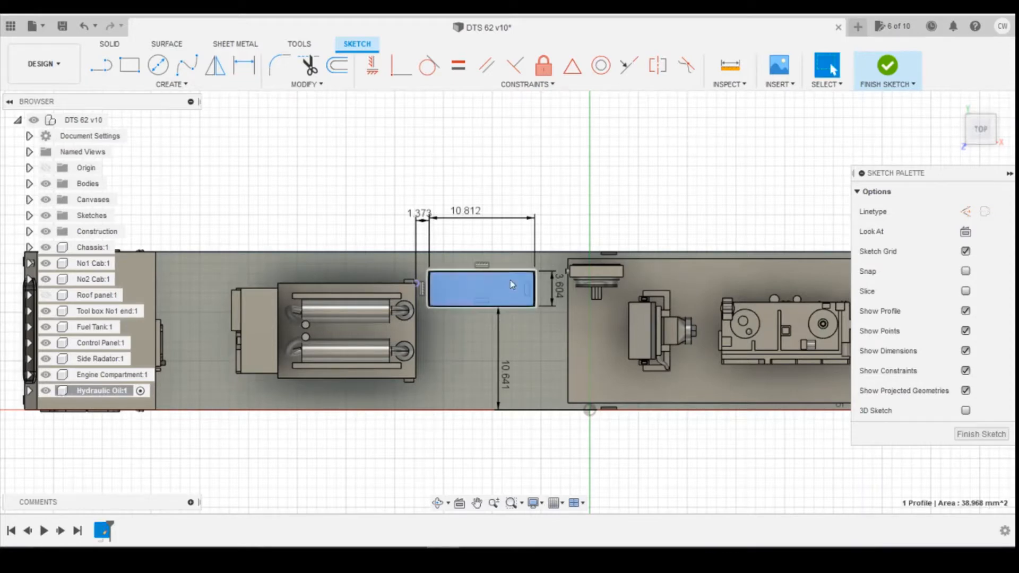
{"action": "right_click", "coordinate": [511, 281]}
{"action": "left_click", "coordinate": [508, 350]}
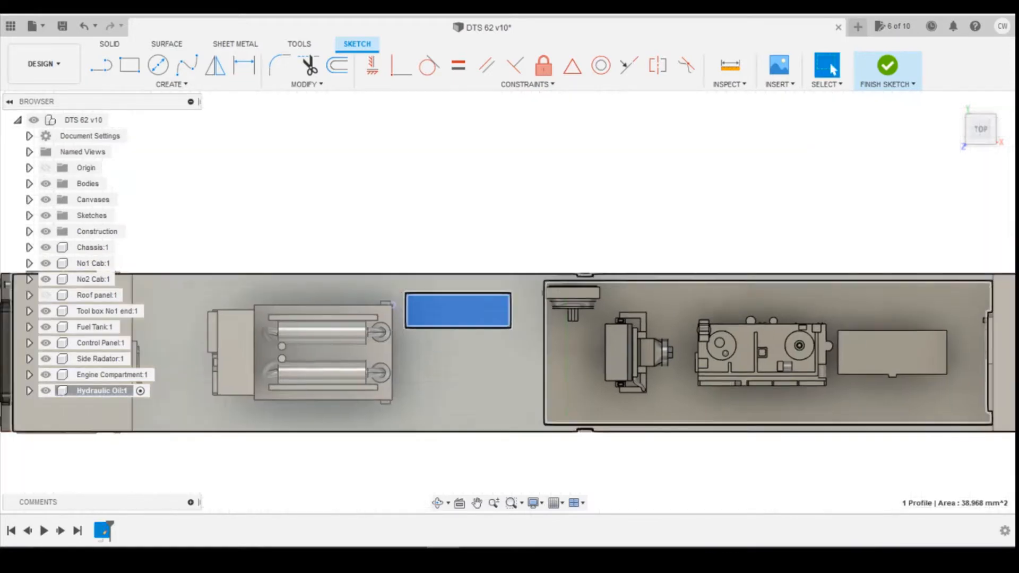
{"action": "left_click", "coordinate": [344, 557]}
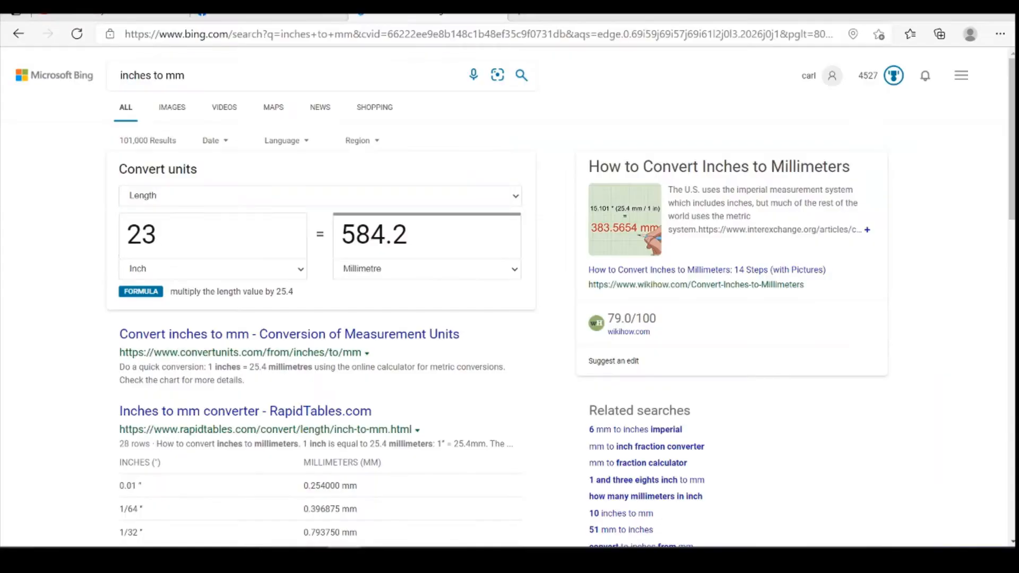
{"action": "left_click", "coordinate": [442, 557]}
{"action": "left_click", "coordinate": [730, 292]}
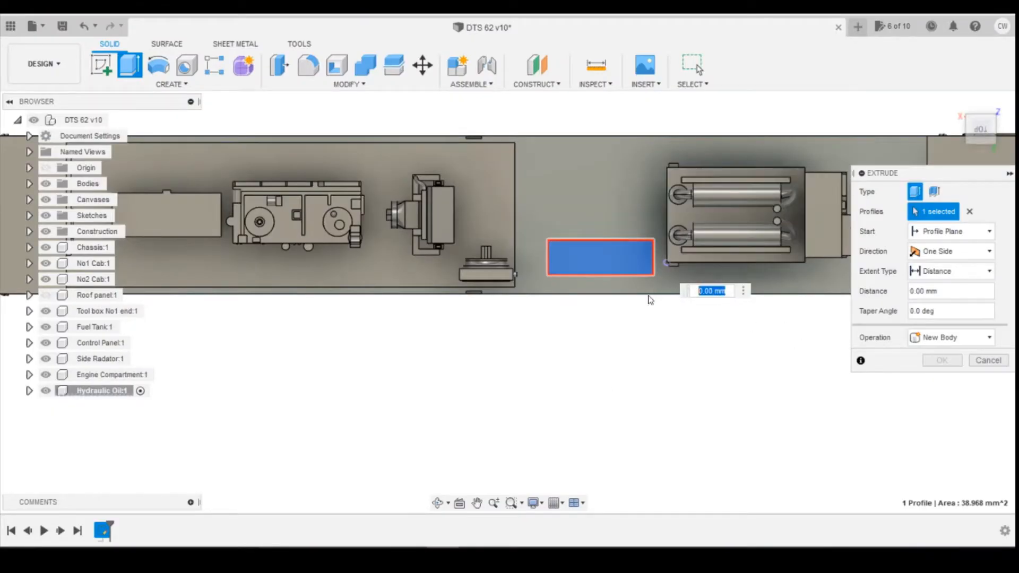
{"action": "type", "text": "584.2/148"}
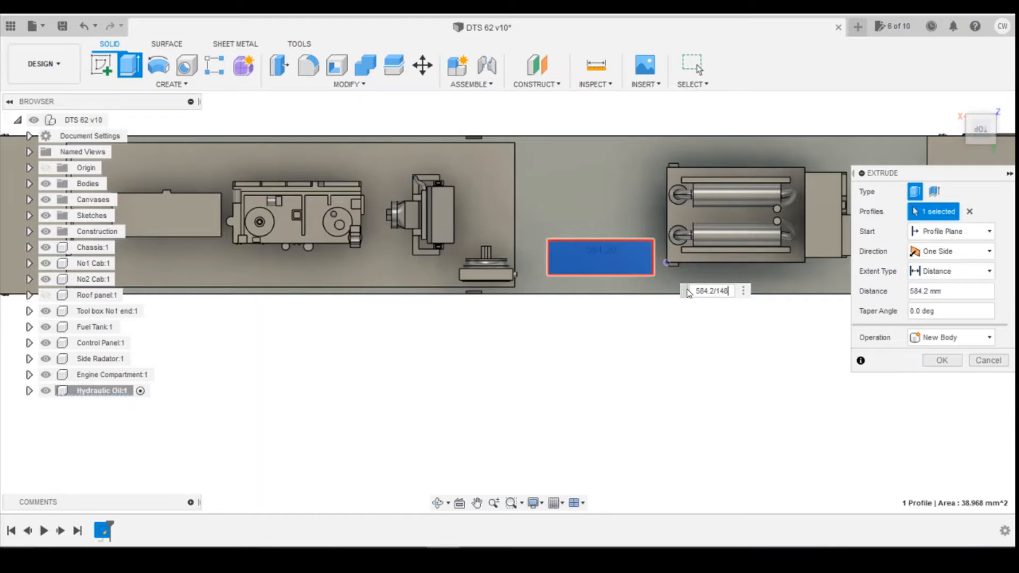
{"action": "key", "text": "Return"}
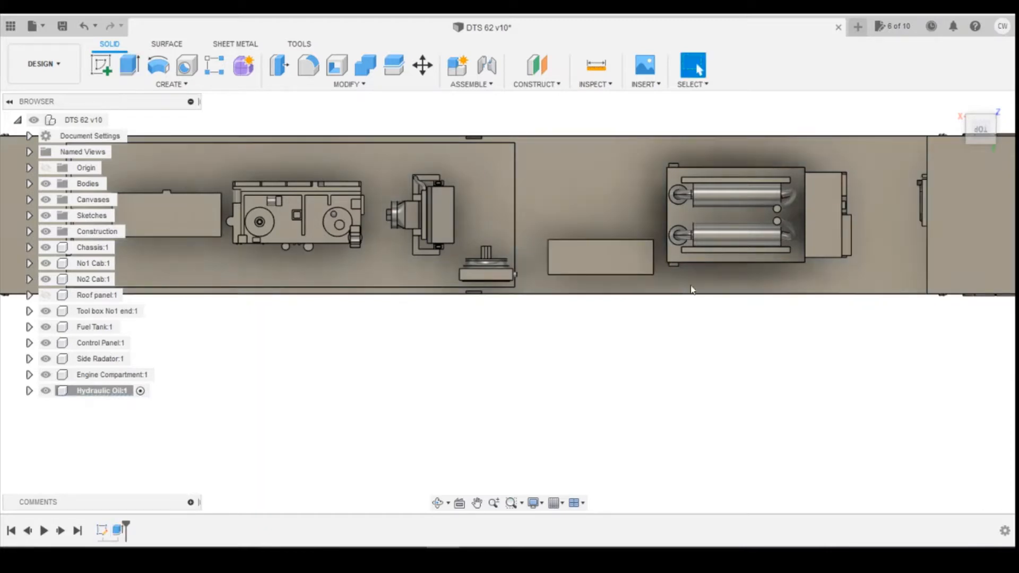
Inspect the extruded tank block on the deck and examine the reference photos for the hydraulic tank's fittings, filler, filters and pipework.
{"action": "mouse_move", "coordinate": [983, 136]}
{"action": "left_mouse_down"}
{"action": "mouse_move", "coordinate": [982, 45]}
{"action": "mouse_move", "coordinate": [941, 68]}
{"action": "mouse_move", "coordinate": [1006, 49]}
{"action": "mouse_move", "coordinate": [950, 97]}
{"action": "left_mouse_up"}
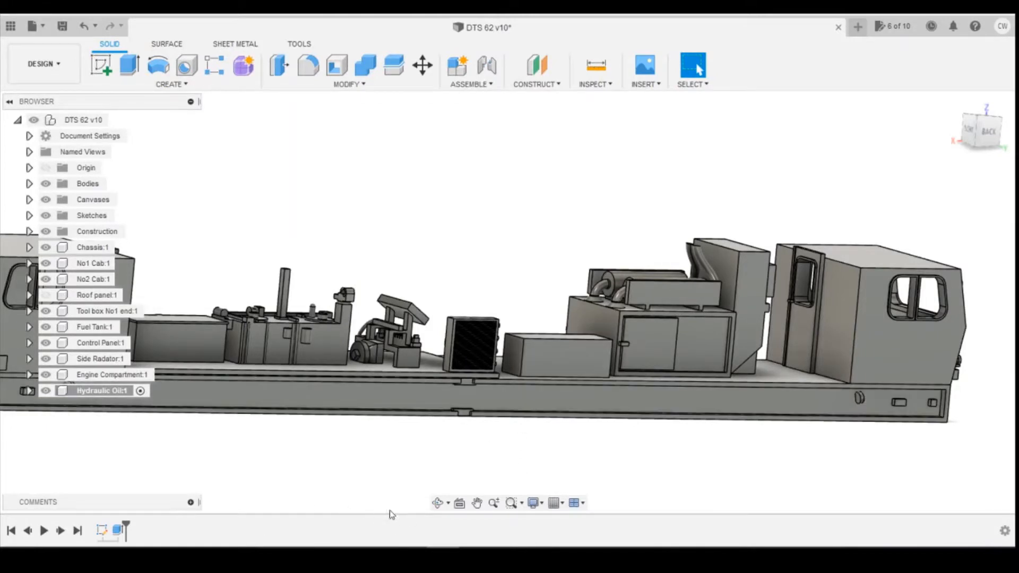
{"action": "mouse_move", "coordinate": [377, 558]}
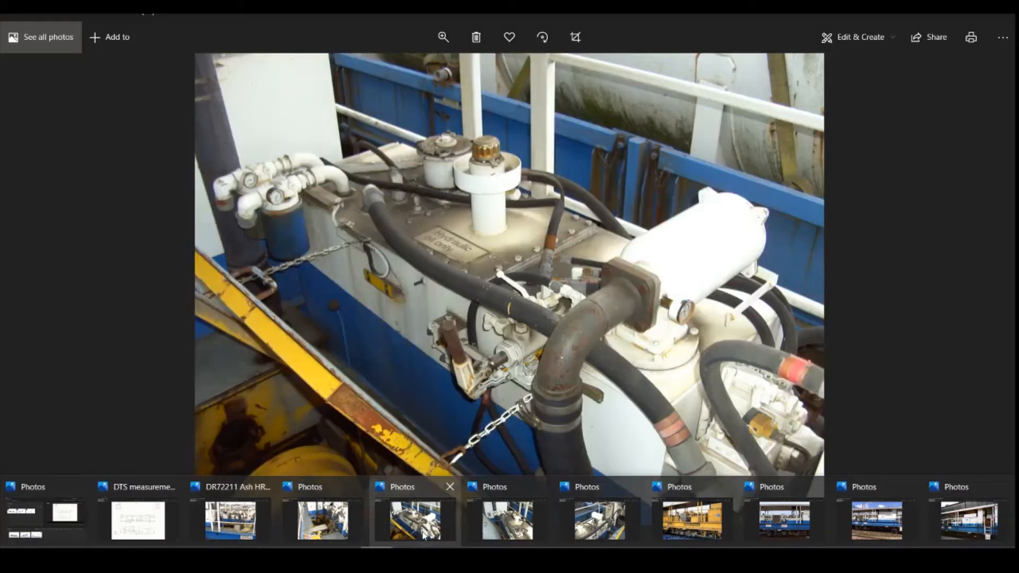
{"action": "left_click", "coordinate": [423, 536]}
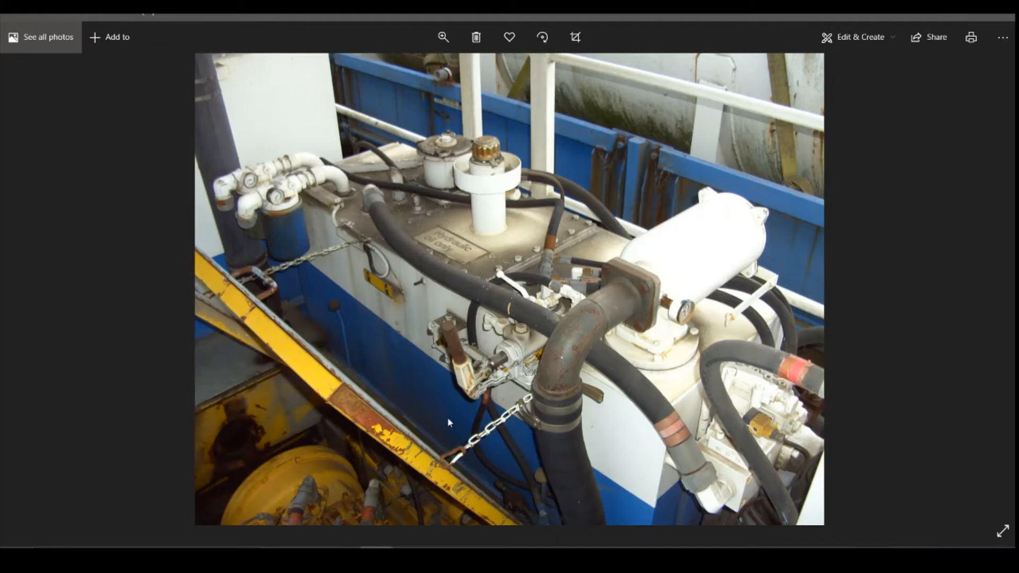
{"action": "left_click", "coordinate": [376, 560]}
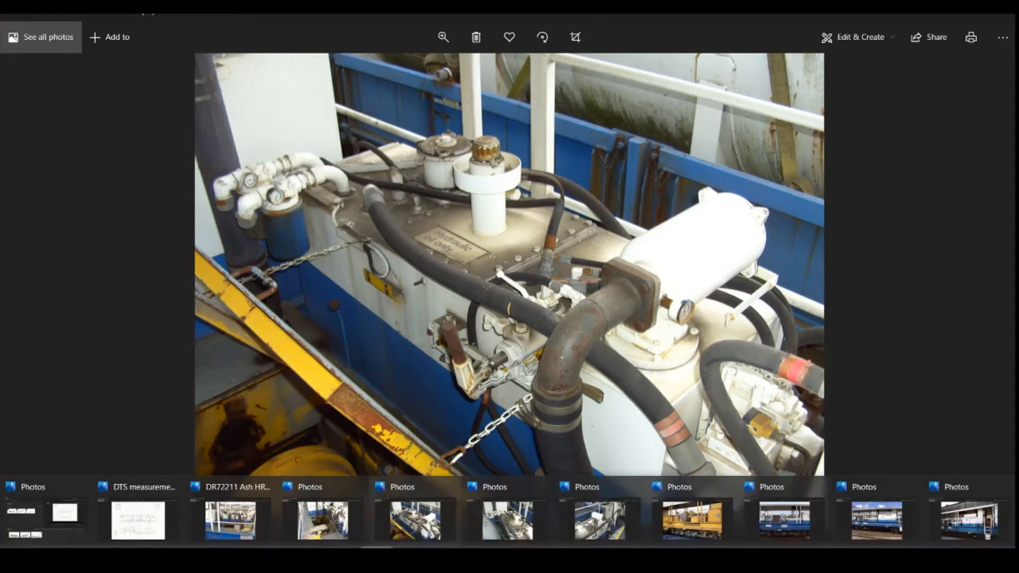
{"action": "left_click", "coordinate": [243, 529]}
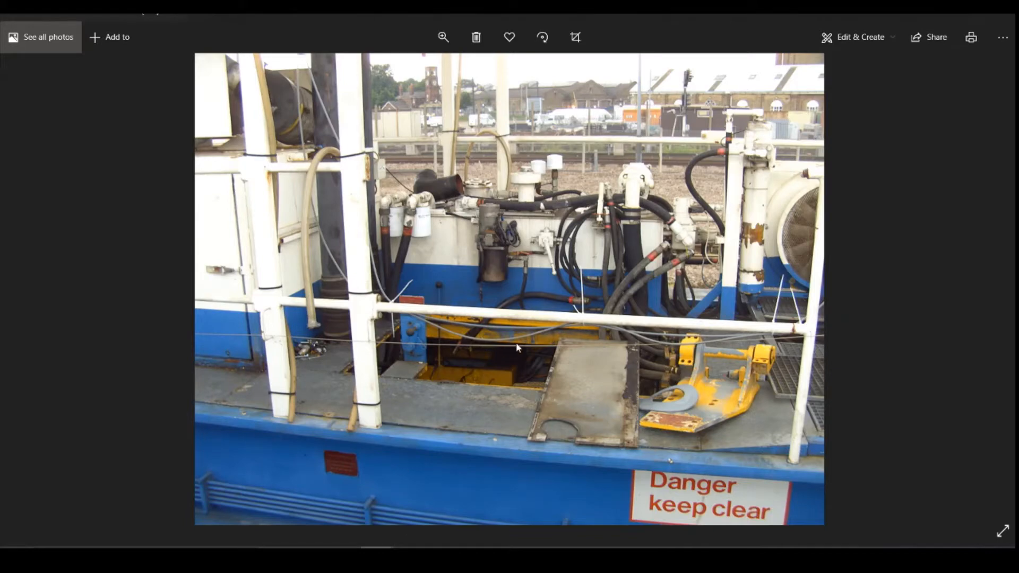
{"action": "mouse_move", "coordinate": [376, 558]}
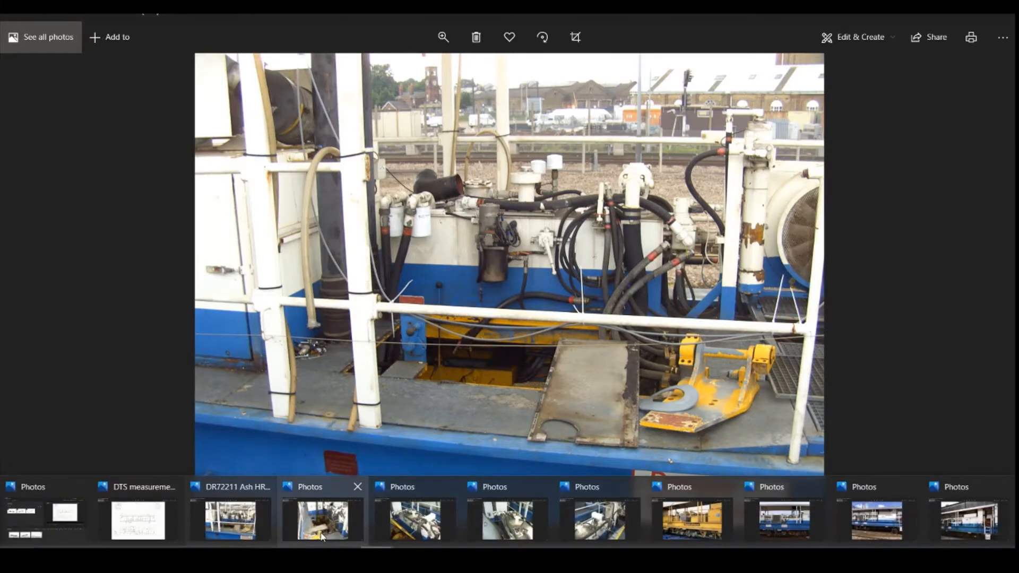
{"action": "mouse_move", "coordinate": [322, 537]}
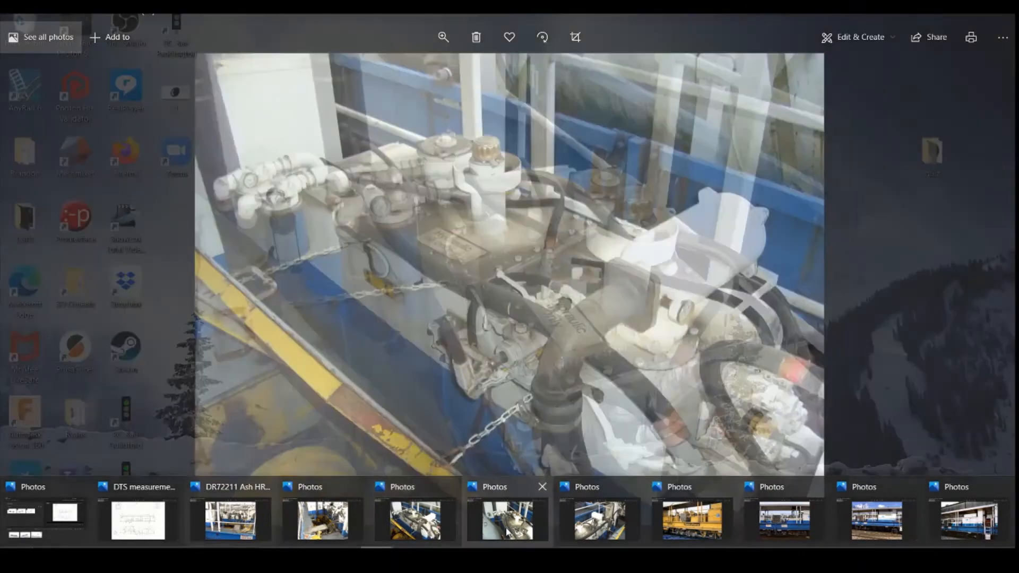
{"action": "mouse_move", "coordinate": [508, 531]}
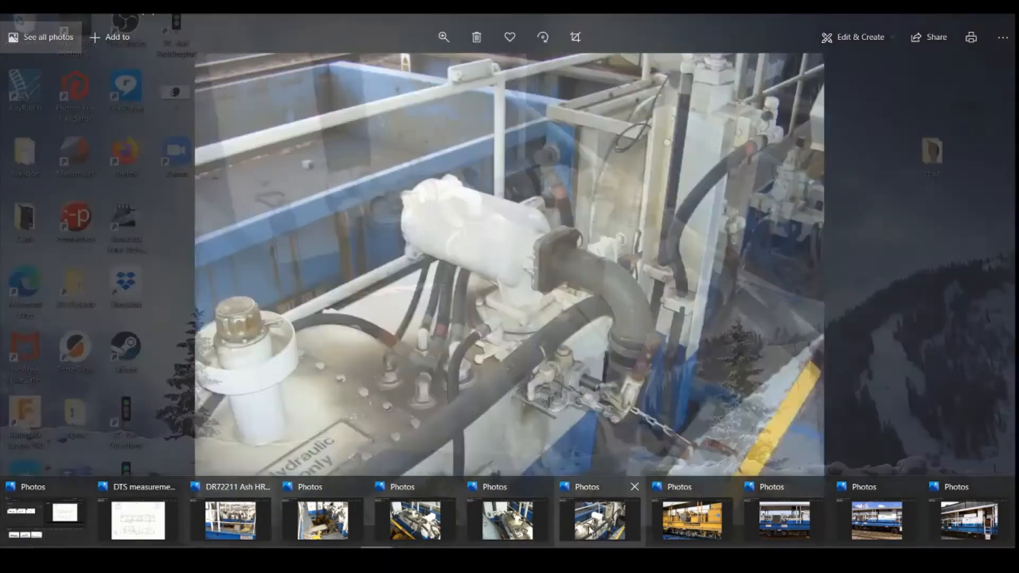
{"action": "mouse_move", "coordinate": [596, 531]}
{"action": "mouse_move", "coordinate": [693, 533]}
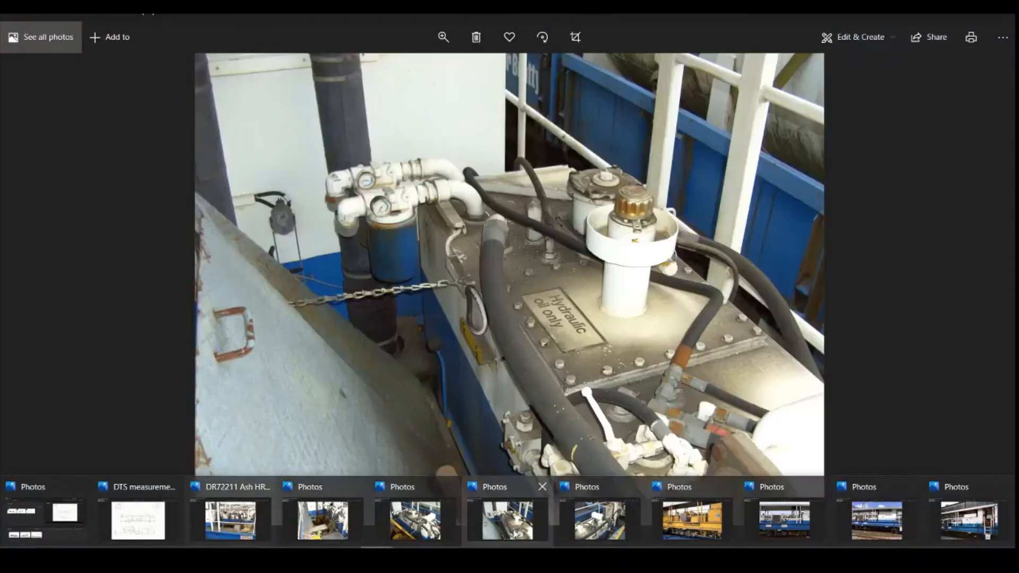
Examine the reference photos of the hydraulic tank's top and the vehicle's side for its fittings and layout.
{"action": "left_click", "coordinate": [507, 530]}
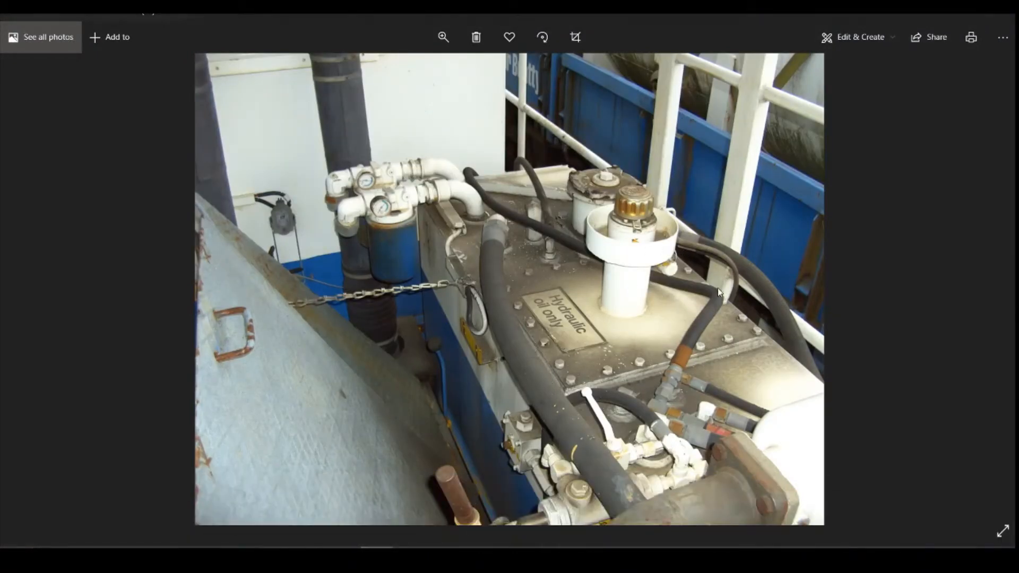
{"action": "mouse_move", "coordinate": [403, 534]}
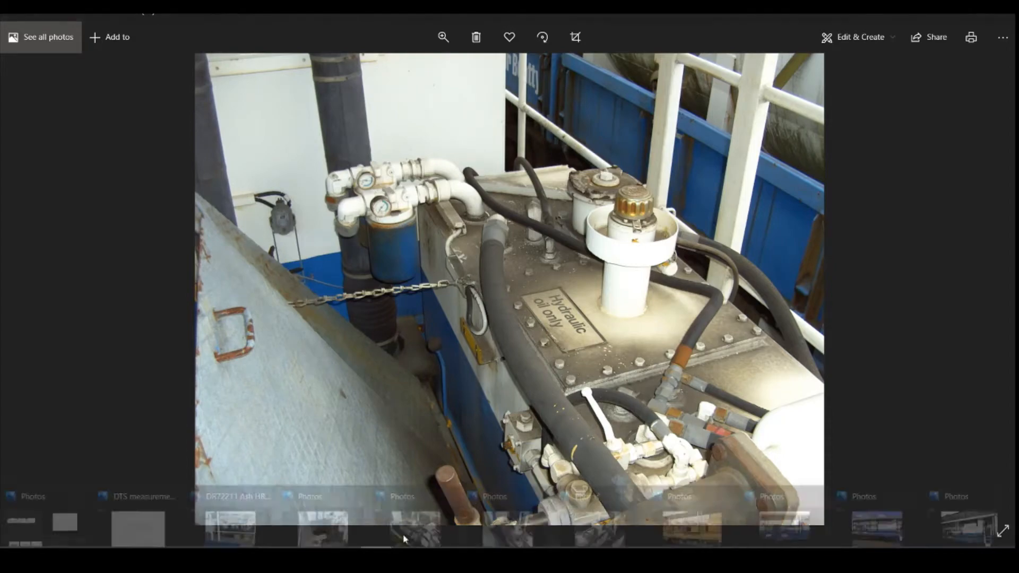
{"action": "mouse_move", "coordinate": [600, 520]}
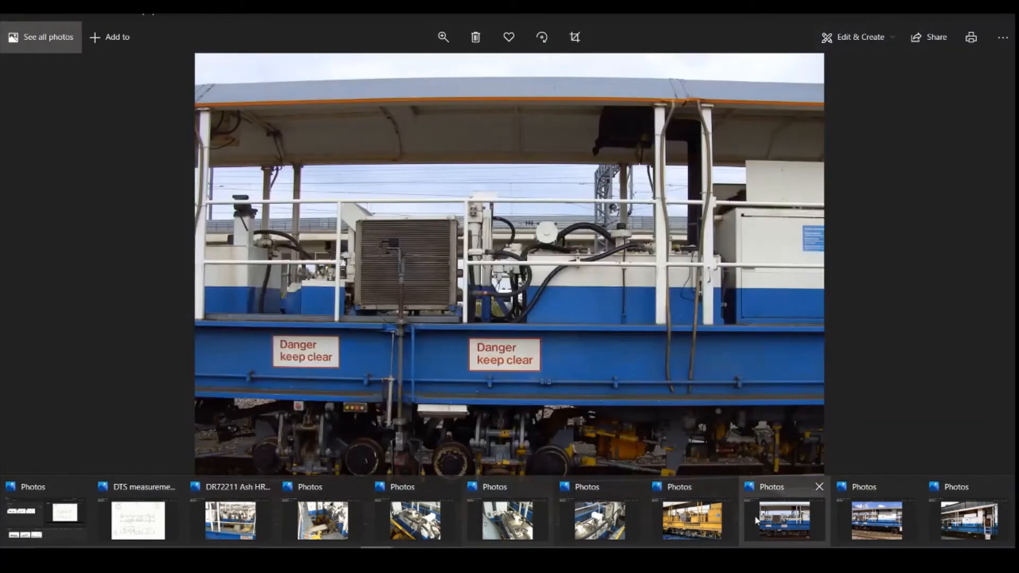
{"action": "left_click", "coordinate": [756, 520]}
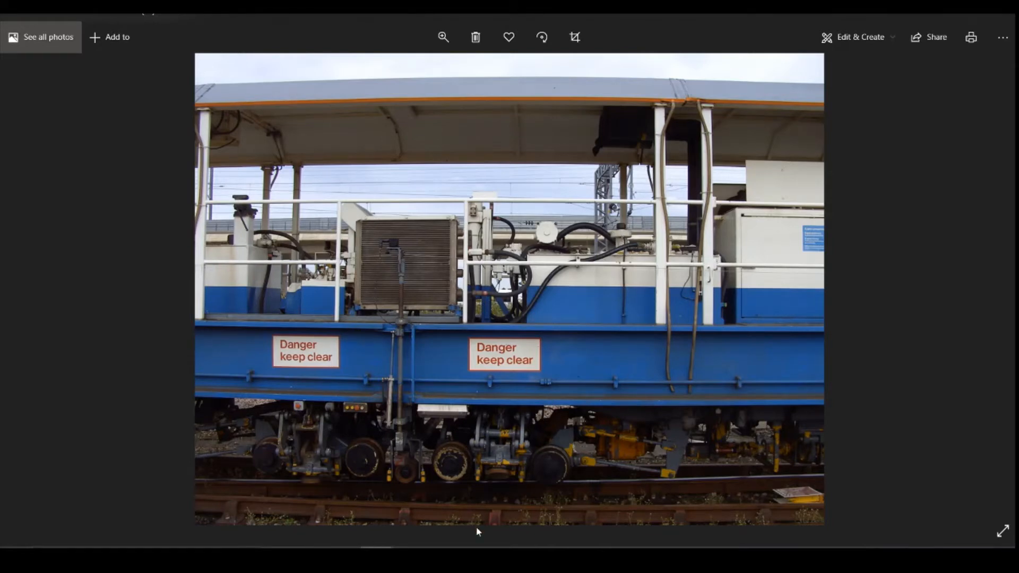
{"action": "left_click", "coordinate": [444, 557]}
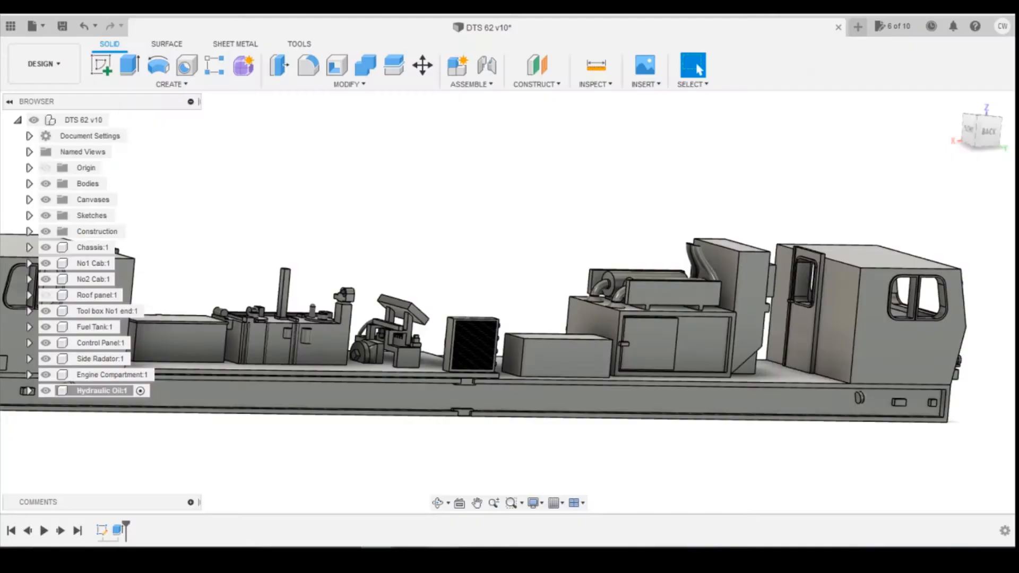
Start a sketch on the tank's top face and draw a centre rectangle about 3.2 mm long across its full width, centred on the face.
{"action": "left_click", "coordinate": [101, 65]}
{"action": "left_click", "coordinate": [589, 330]}
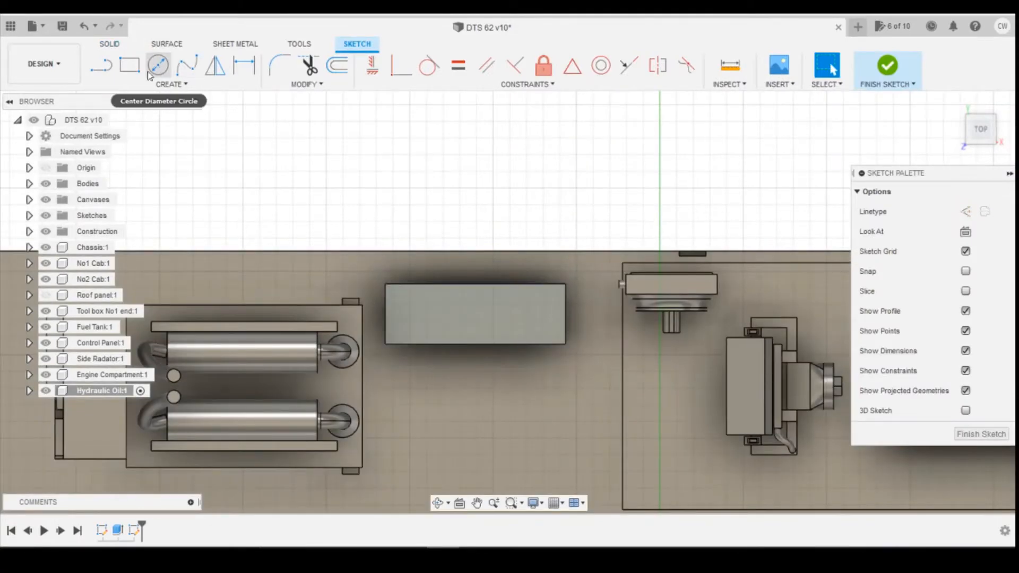
{"action": "left_click", "coordinate": [170, 84]}
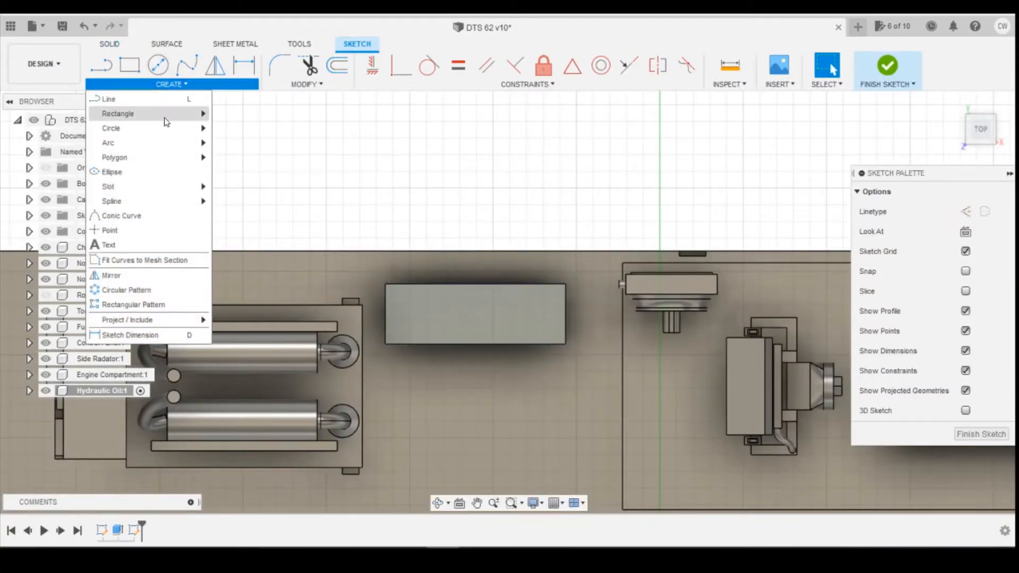
{"action": "mouse_move", "coordinate": [170, 113]}
{"action": "left_click", "coordinate": [240, 143]}
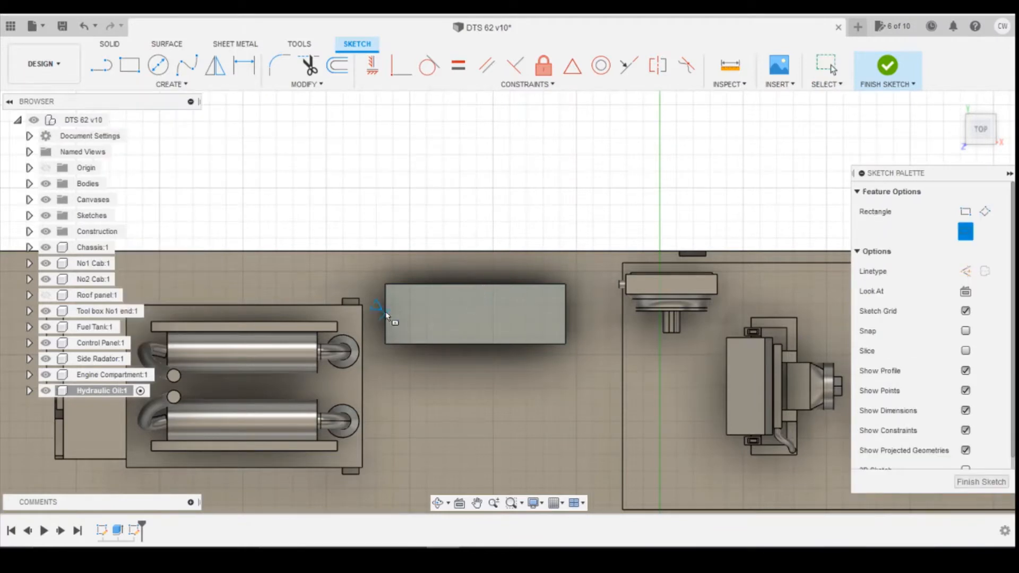
{"action": "left_click", "coordinate": [475, 314]}
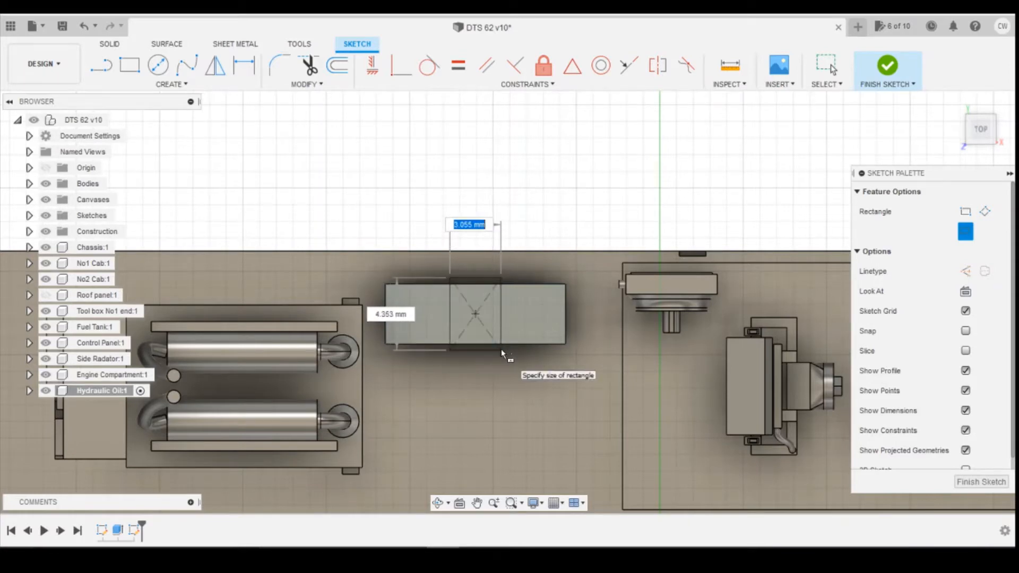
{"action": "left_click", "coordinate": [502, 346]}
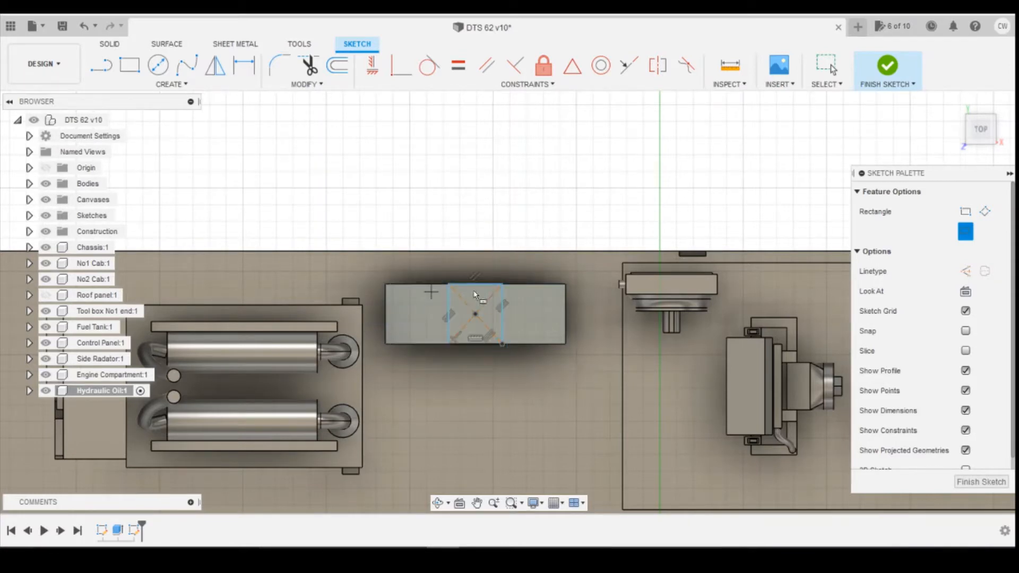
Make the rectangle's outer corner coincident with the tank's outer long edge.
{"action": "scroll", "coordinate": [487, 301], "scroll_direction": "up", "scroll_amount": 1}
{"action": "scroll", "coordinate": [486, 301], "scroll_direction": "up", "scroll_amount": 5}
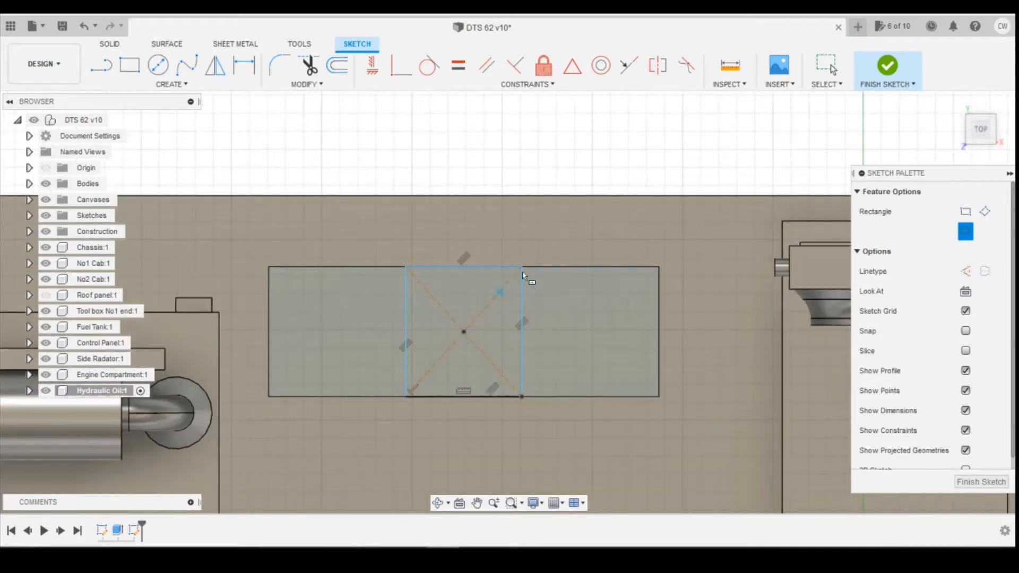
{"action": "left_click", "coordinate": [401, 72]}
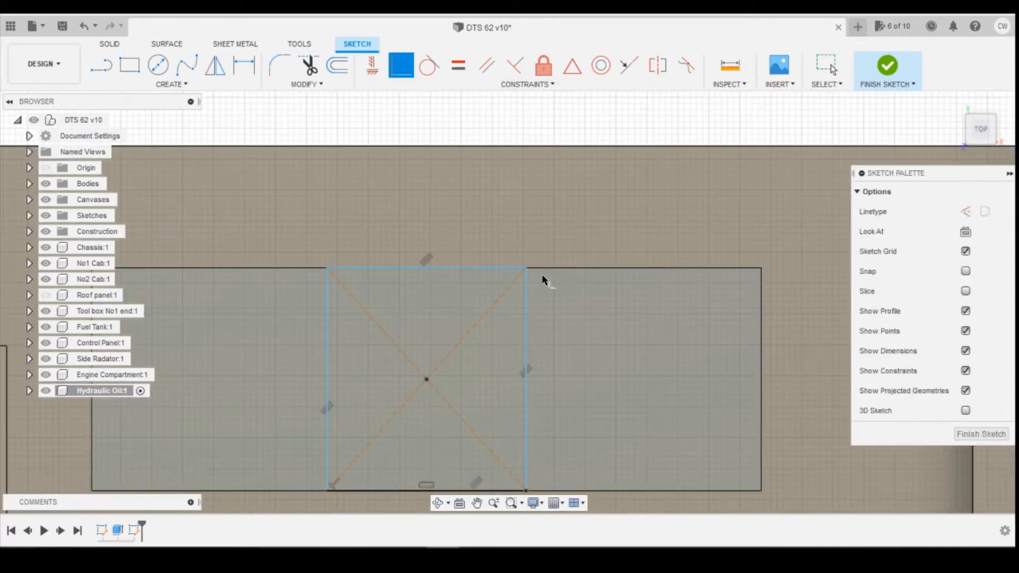
{"action": "key", "text": "Escape"}
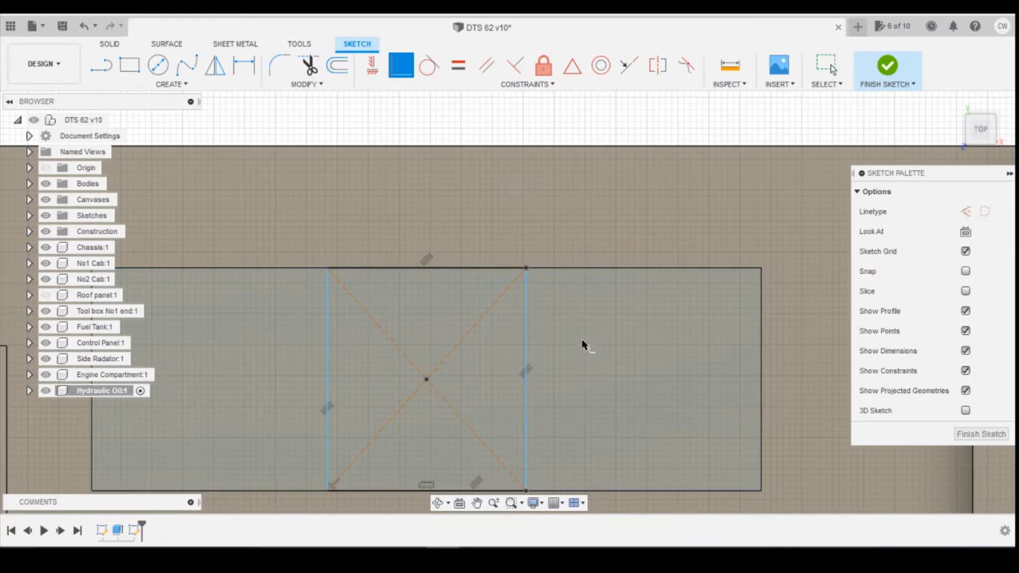
Check the hydraulic tank photo for the top cover's proportions and measure the sketched rectangle's sides.
{"action": "scroll", "coordinate": [582, 334], "scroll_direction": "down", "scroll_amount": 4}
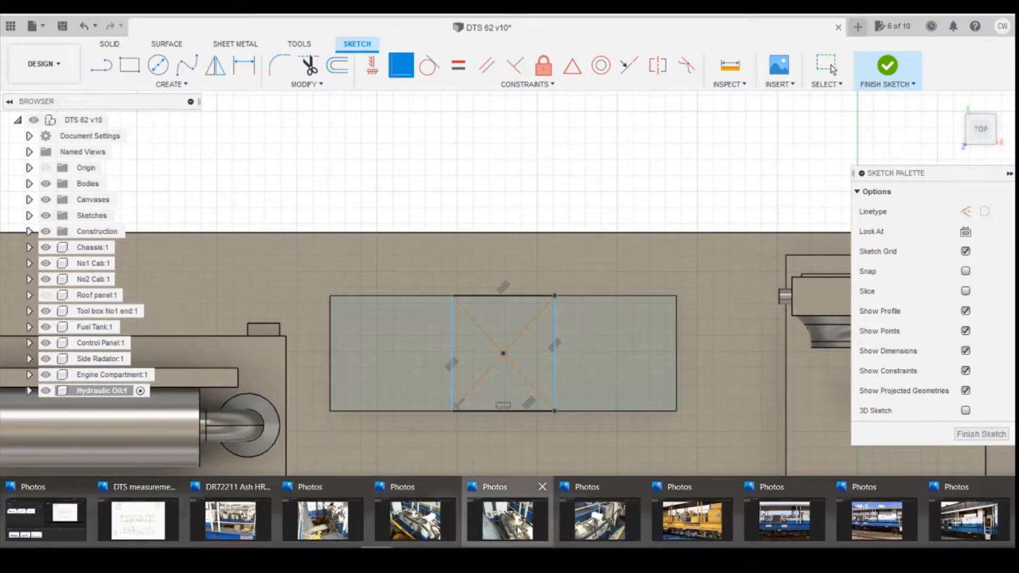
{"action": "left_click", "coordinate": [519, 531]}
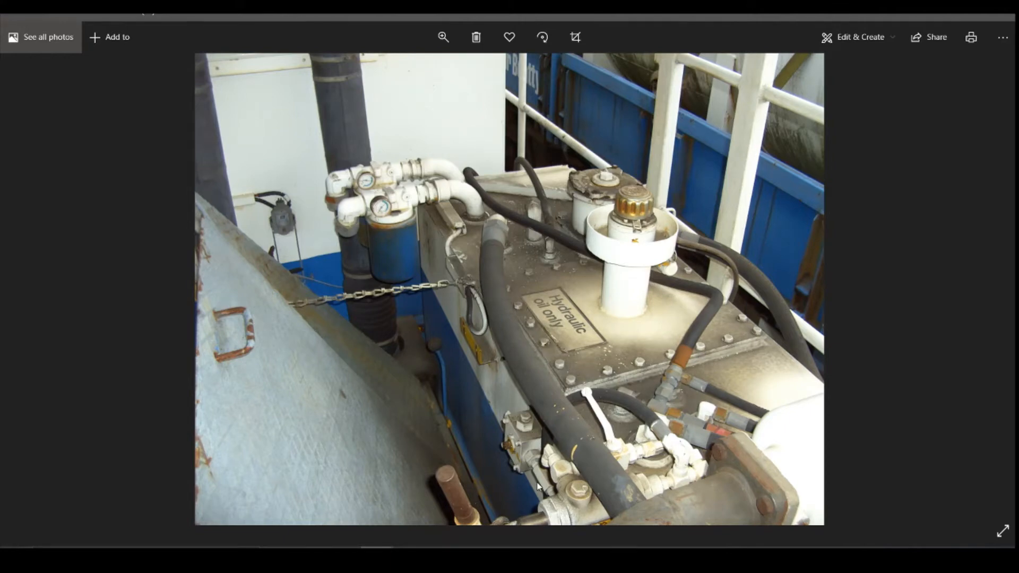
{"action": "left_click", "coordinate": [442, 505]}
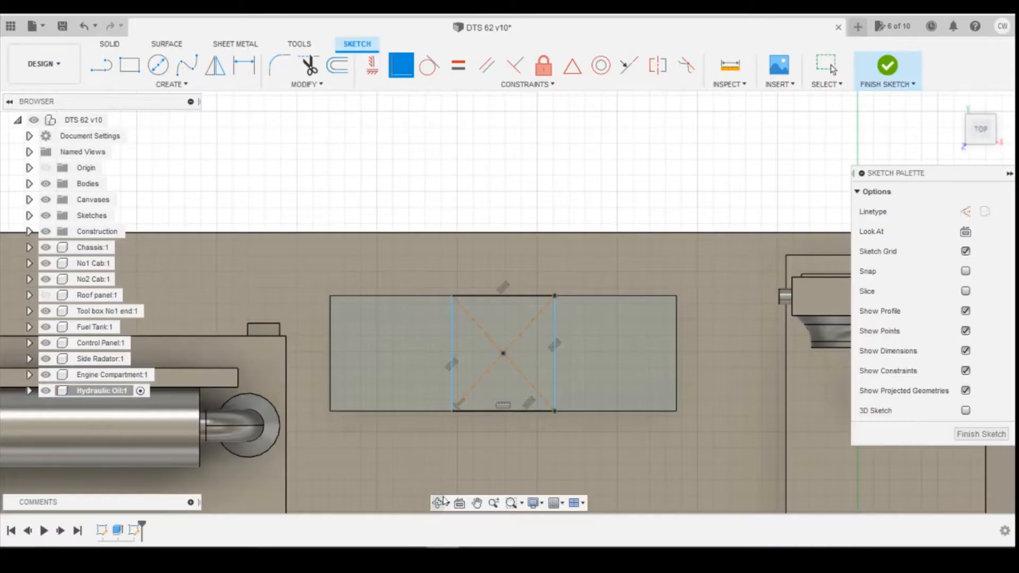
{"action": "left_click", "coordinate": [518, 295]}
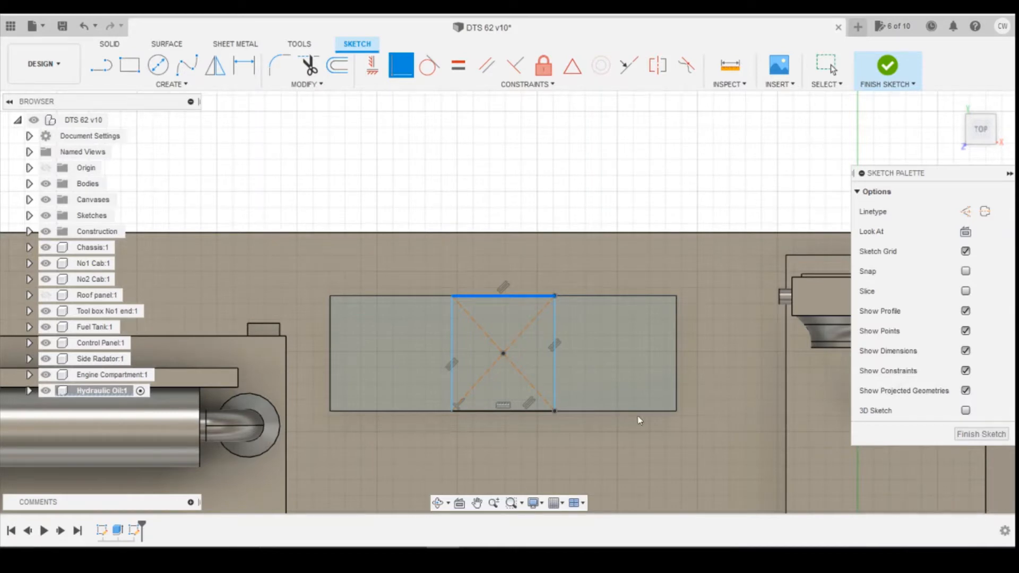
{"action": "left_click", "coordinate": [556, 367]}
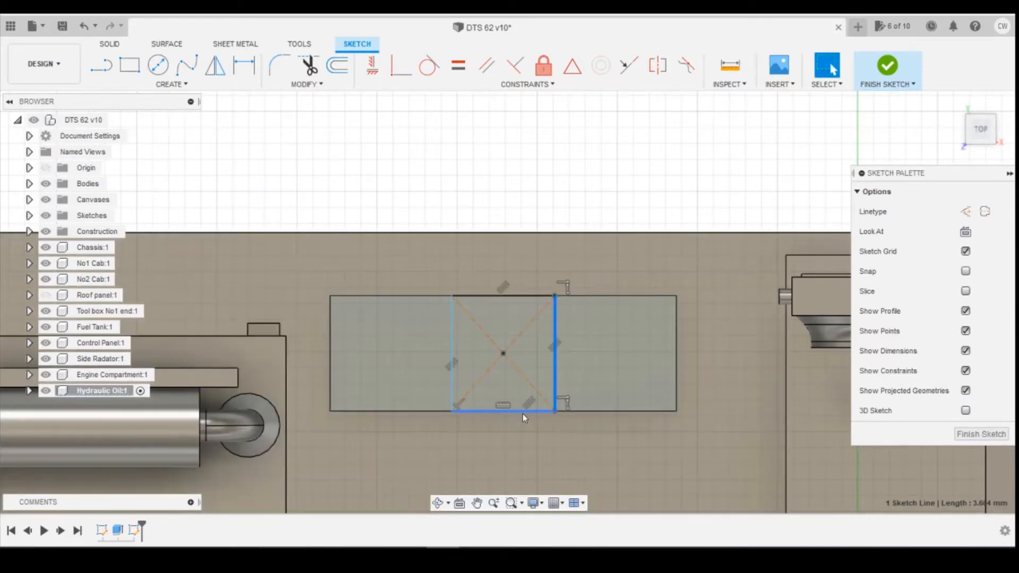
Dimension the rectangle's inner edge along the tank as 3.604 mm and undo that value change.
{"action": "left_click", "coordinate": [516, 412]}
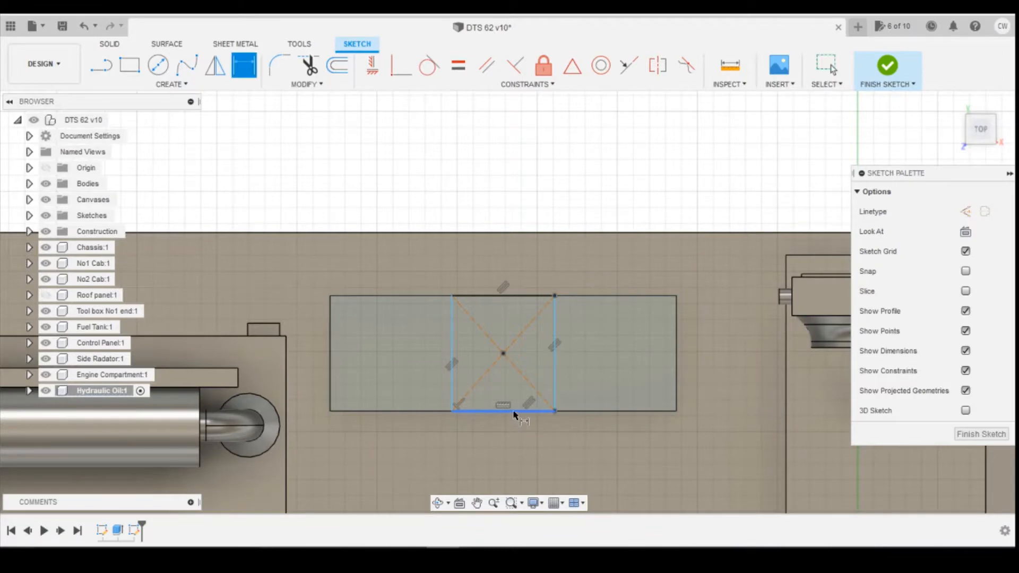
{"action": "left_click", "coordinate": [522, 433]}
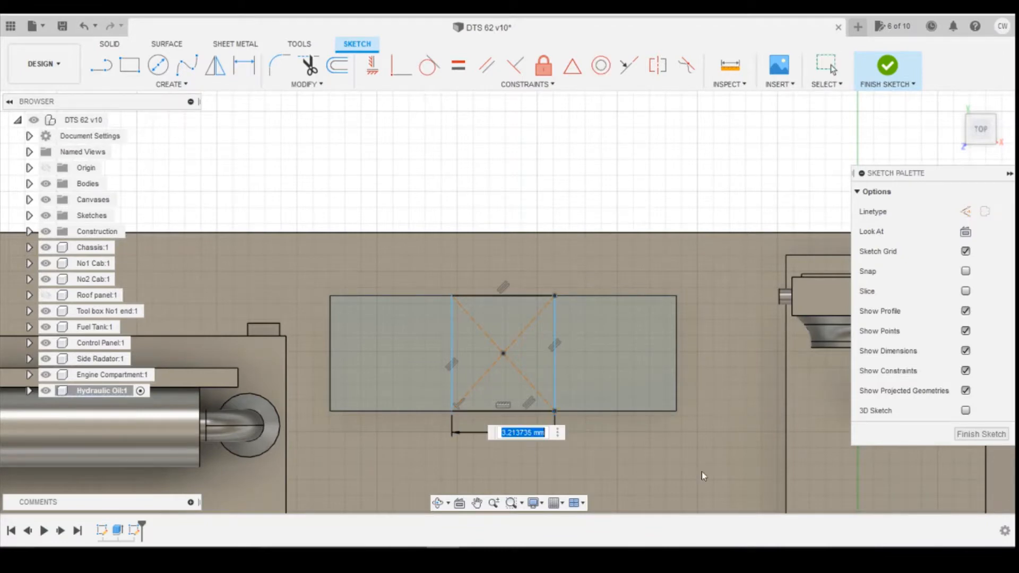
{"action": "type", "text": "3.604"}
{"action": "key", "text": "Return"}
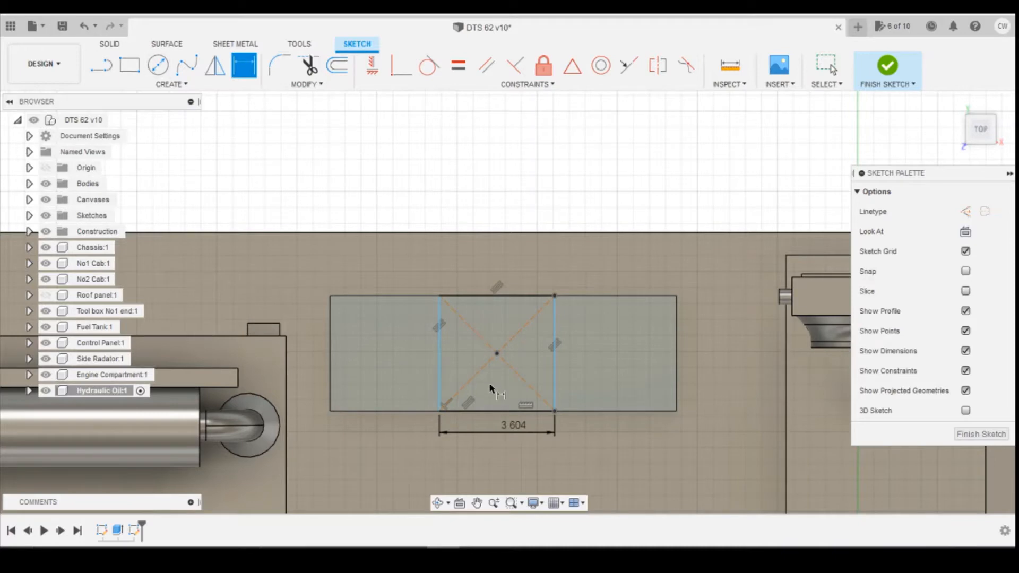
{"action": "left_click", "coordinate": [84, 26]}
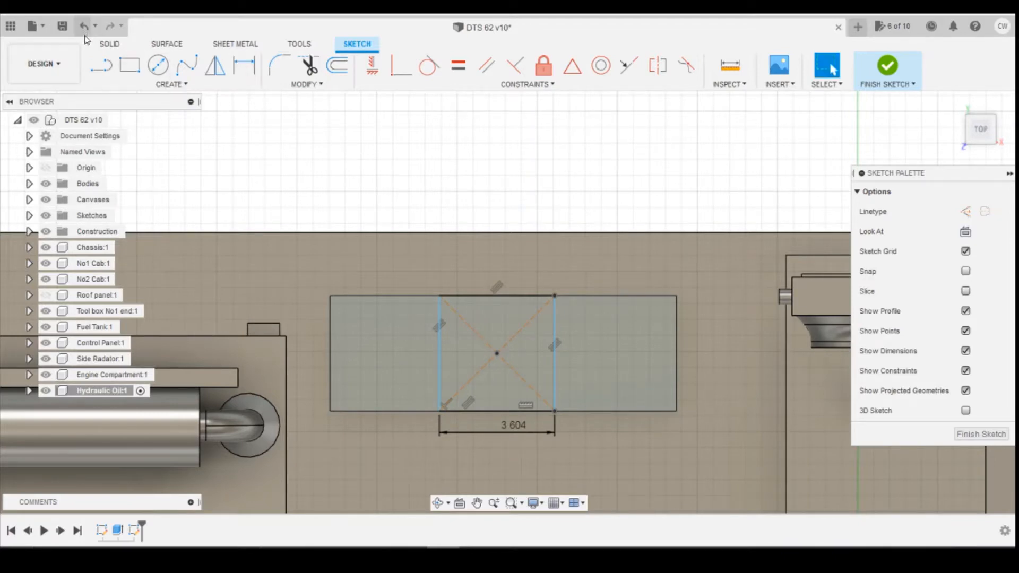
{"action": "left_click", "coordinate": [572, 65]}
{"action": "left_click", "coordinate": [503, 353]}
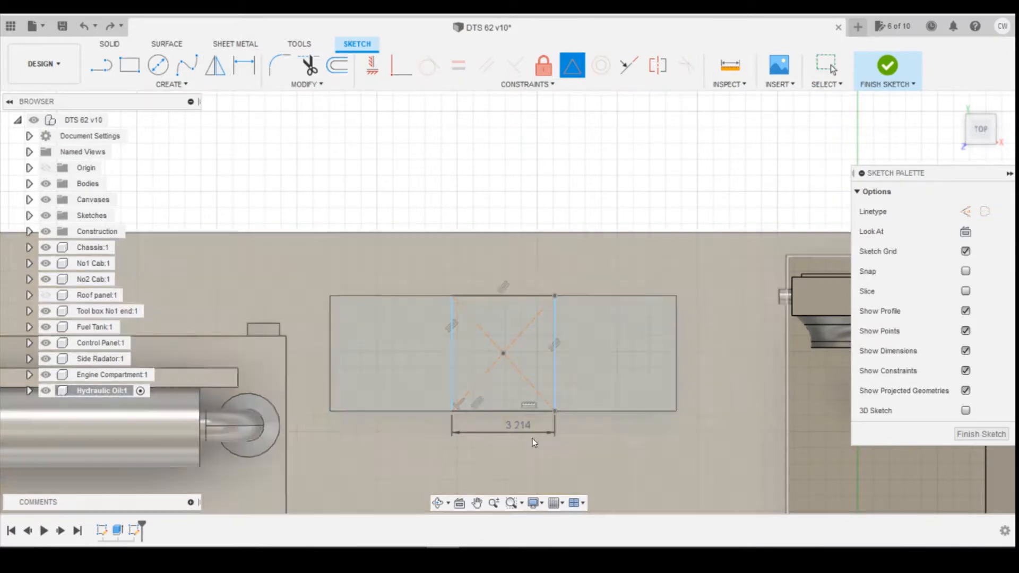
{"action": "key", "text": "Escape"}
Retry 3.604 mm for the rectangle's inner edge dimension, and undo both the new value and the dimension.
{"action": "double_click", "coordinate": [518, 426]}
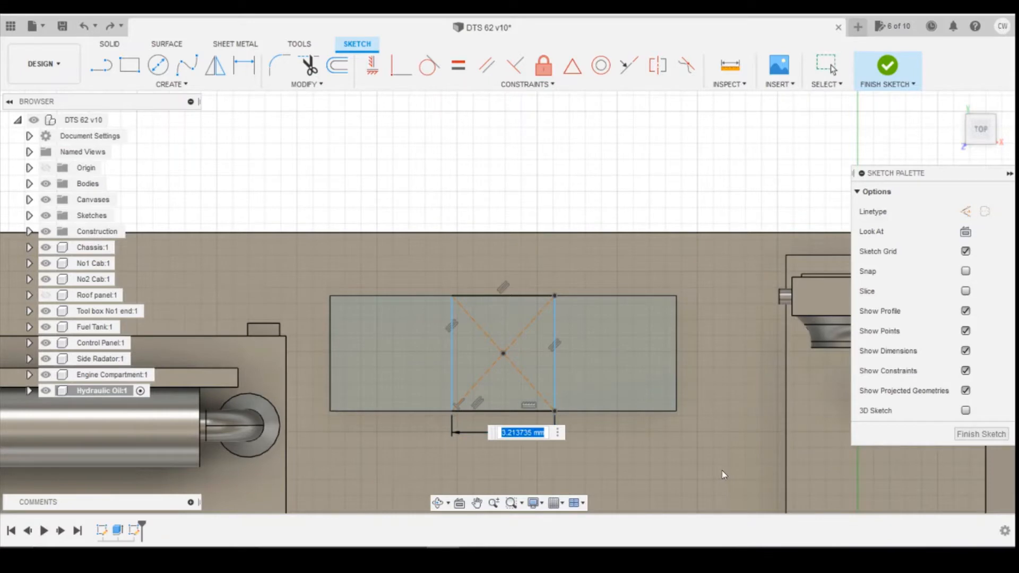
{"action": "type", "text": "3.604"}
{"action": "key", "text": "Return"}
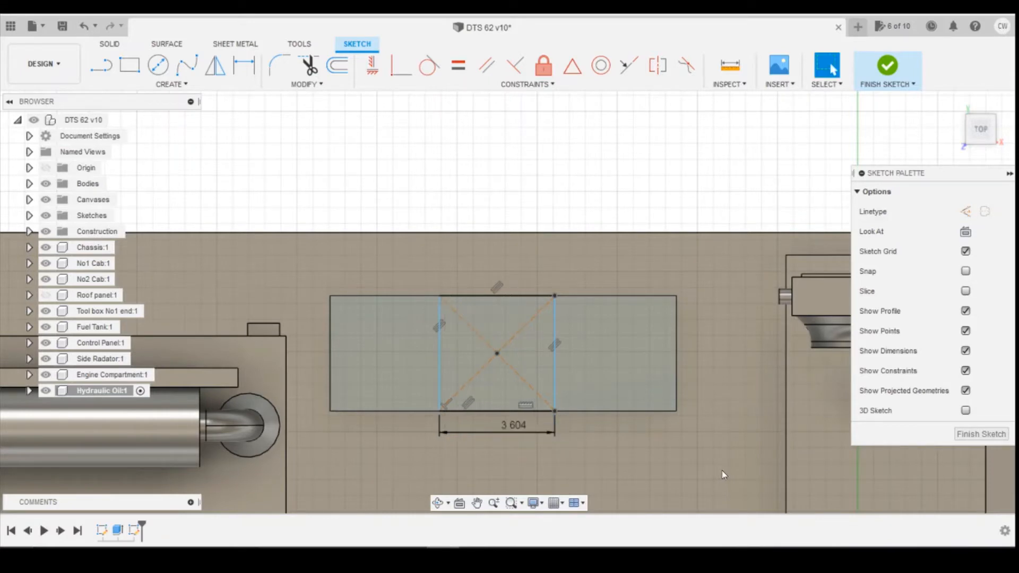
{"action": "left_click", "coordinate": [83, 28]}
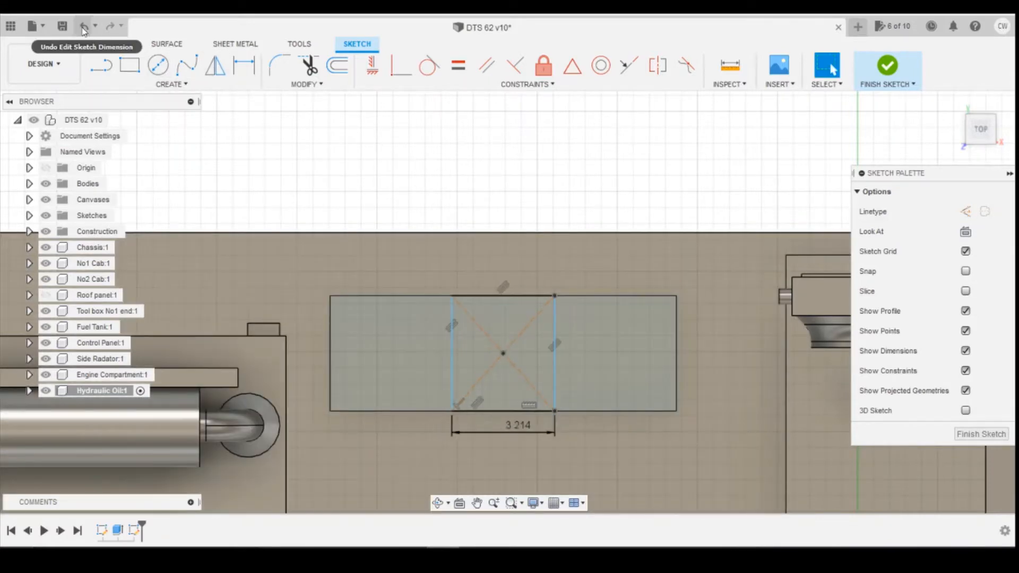
{"action": "left_click", "coordinate": [83, 27]}
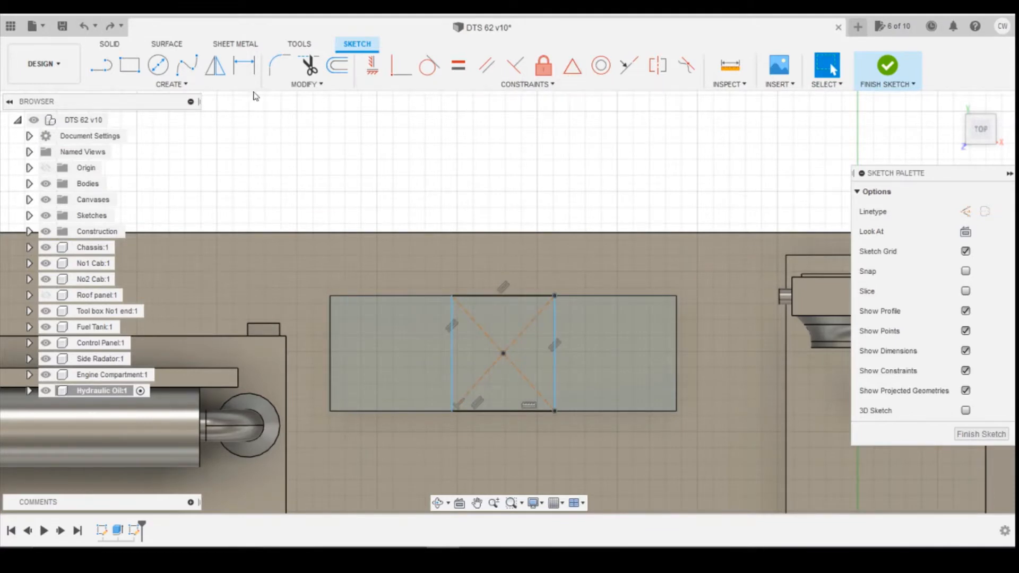
Draw a straight line from the midpoint of the rectangle's inner edge to the rectangle's centre point.
{"action": "left_click", "coordinate": [101, 64]}
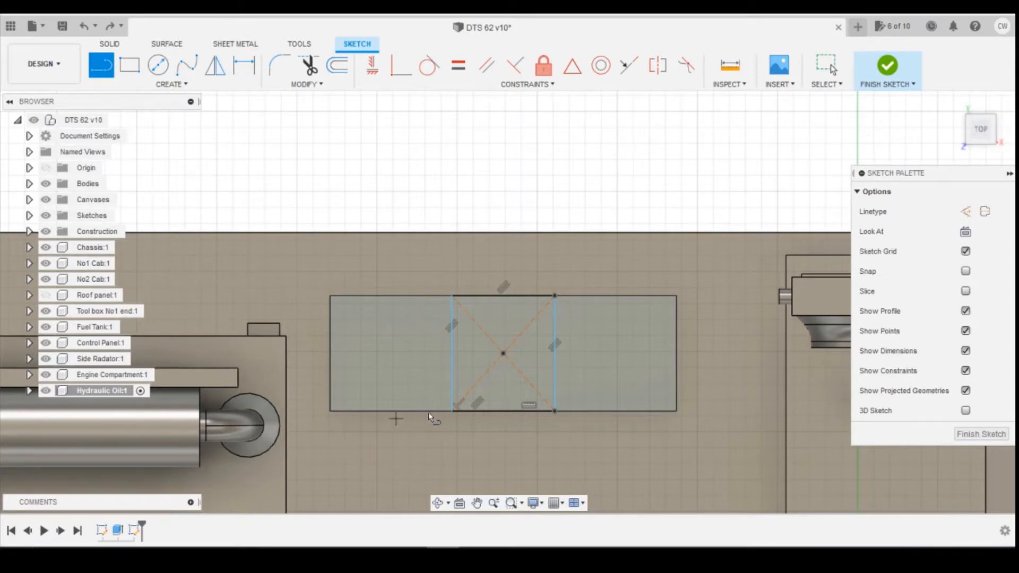
{"action": "left_click", "coordinate": [503, 412]}
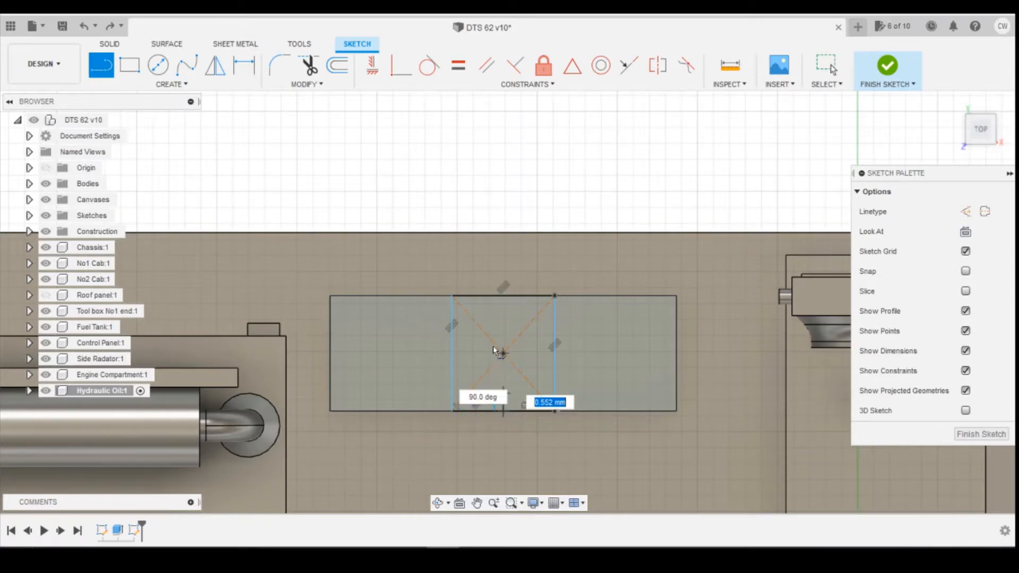
{"action": "double_click", "coordinate": [503, 353]}
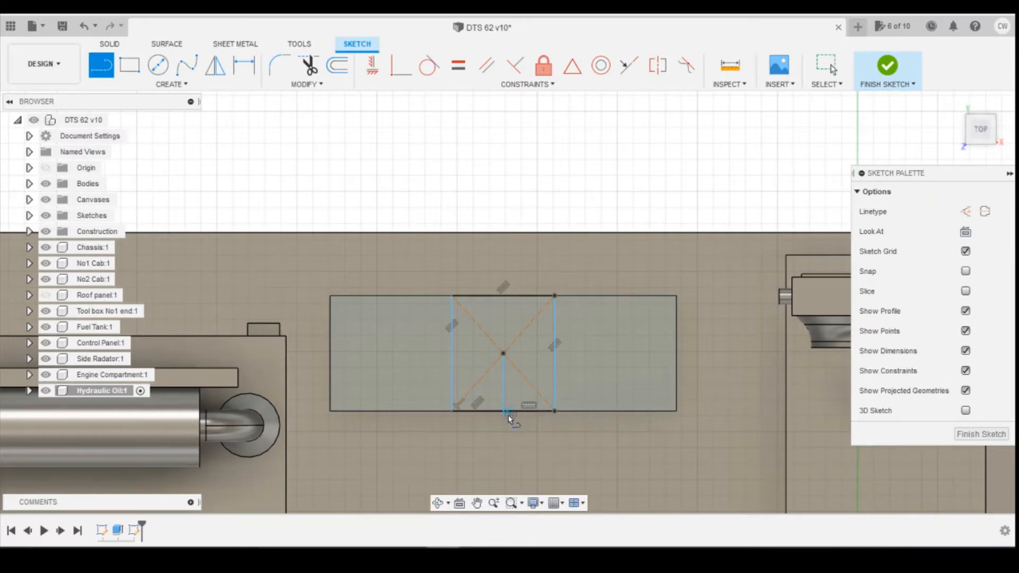
Dimension the distance from the line's end on the inner edge to the tank's inner corner nearest the side radiator.
{"action": "key", "text": "d"}
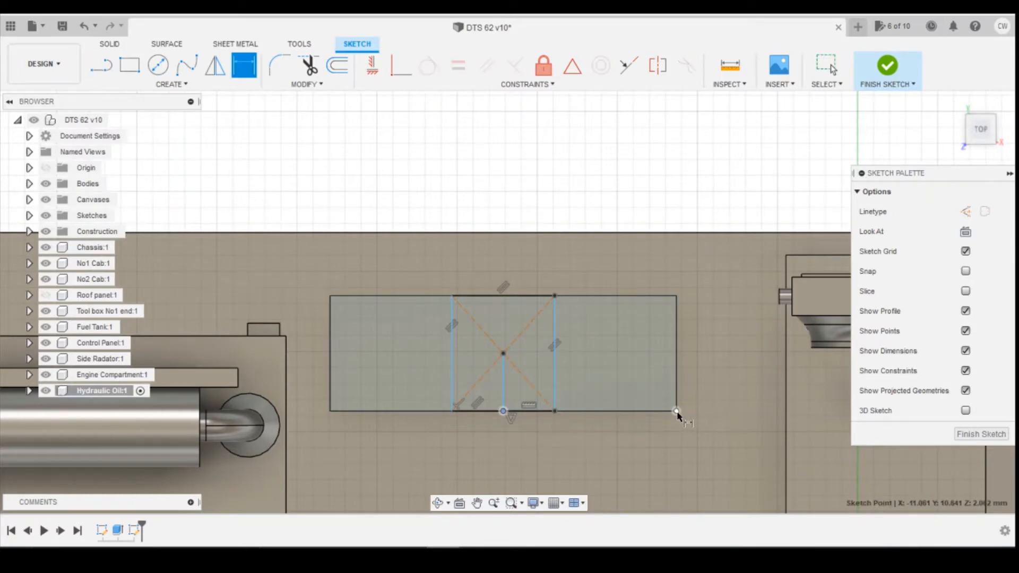
{"action": "left_click", "coordinate": [676, 410]}
{"action": "left_click", "coordinate": [690, 455]}
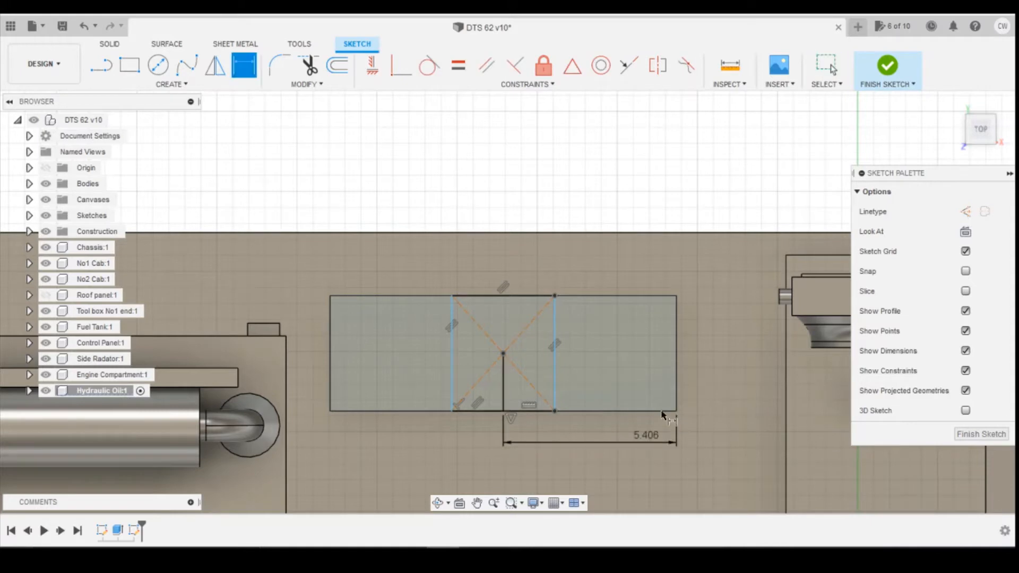
{"action": "key", "text": "Escape"}
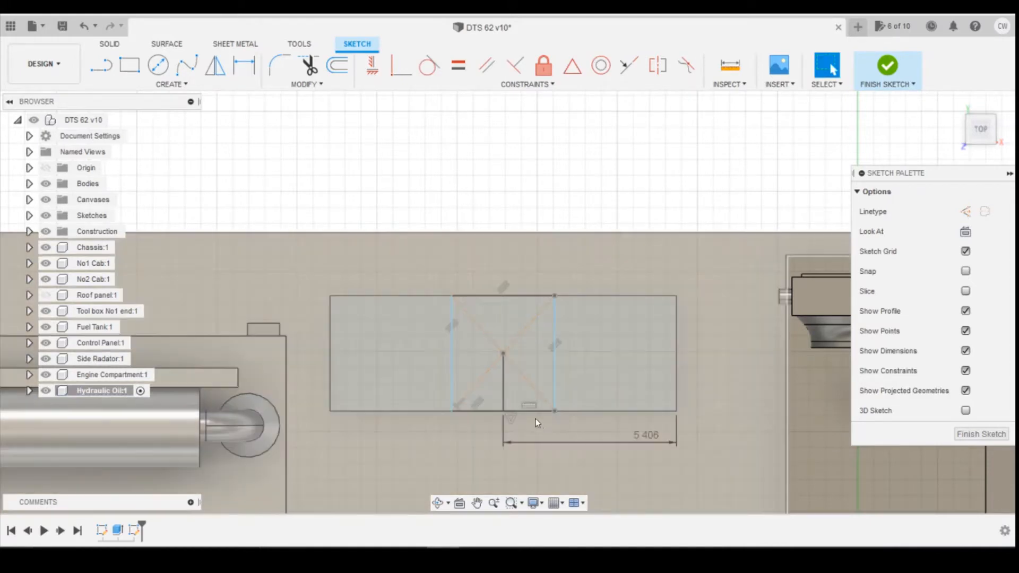
Dimension the outer edge of the middle rectangle on the tank top as 3.604 mm.
{"action": "key", "text": "d"}
{"action": "left_click", "coordinate": [513, 295]}
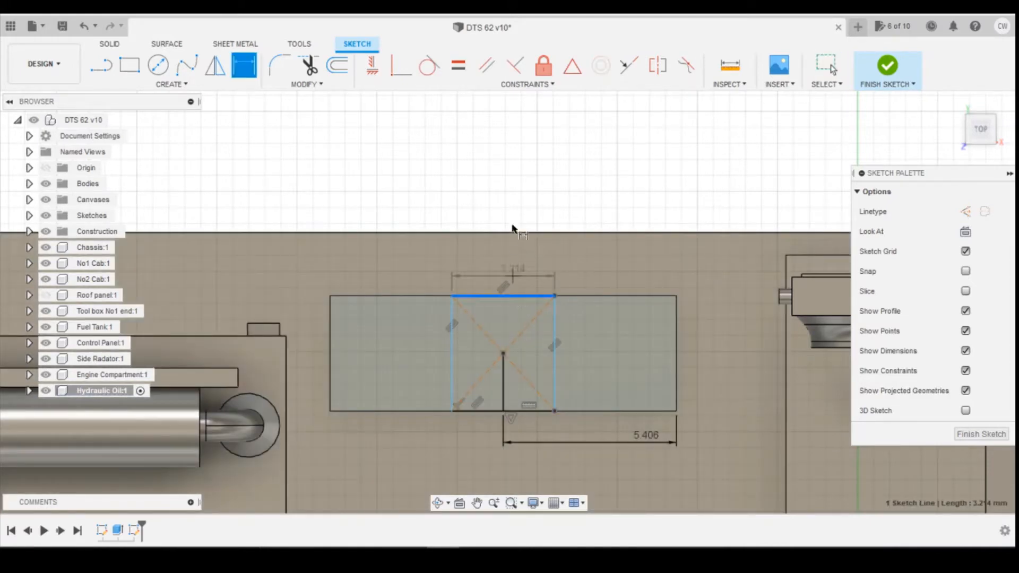
{"action": "left_click", "coordinate": [530, 204]}
{"action": "type", "text": "3.604"}
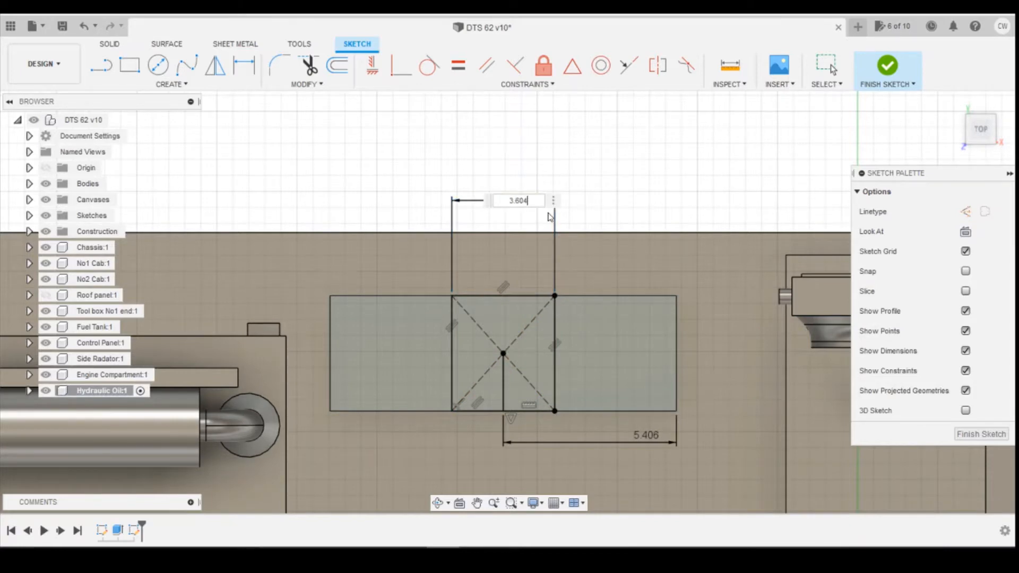
{"action": "key", "text": "Return"}
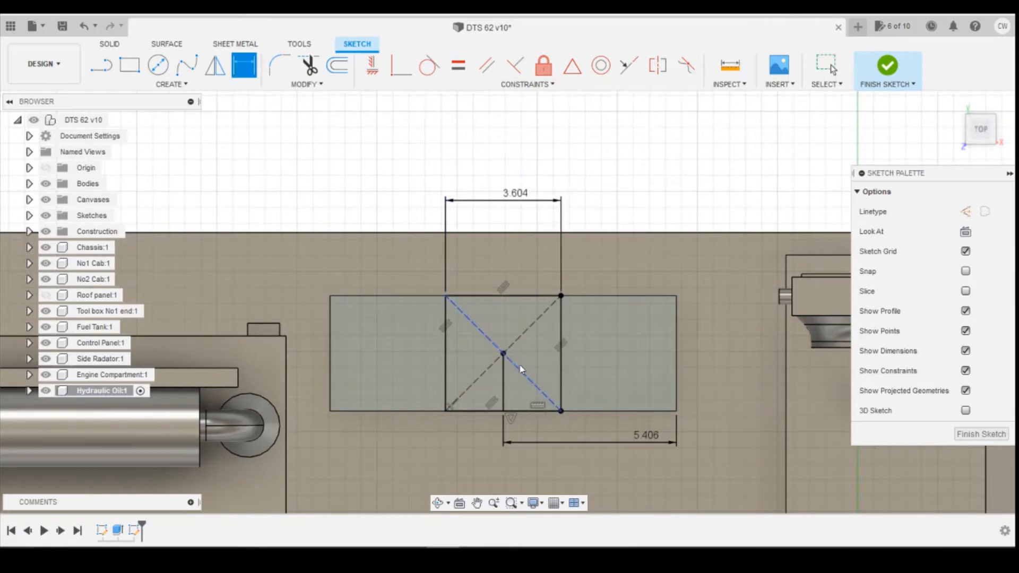
{"action": "key", "text": "Escape"}
Extrude the middle rectangle 0.1 mm to form the raised cover on the tank.
{"action": "left_click", "coordinate": [550, 358]}
{"action": "right_click", "coordinate": [550, 359]}
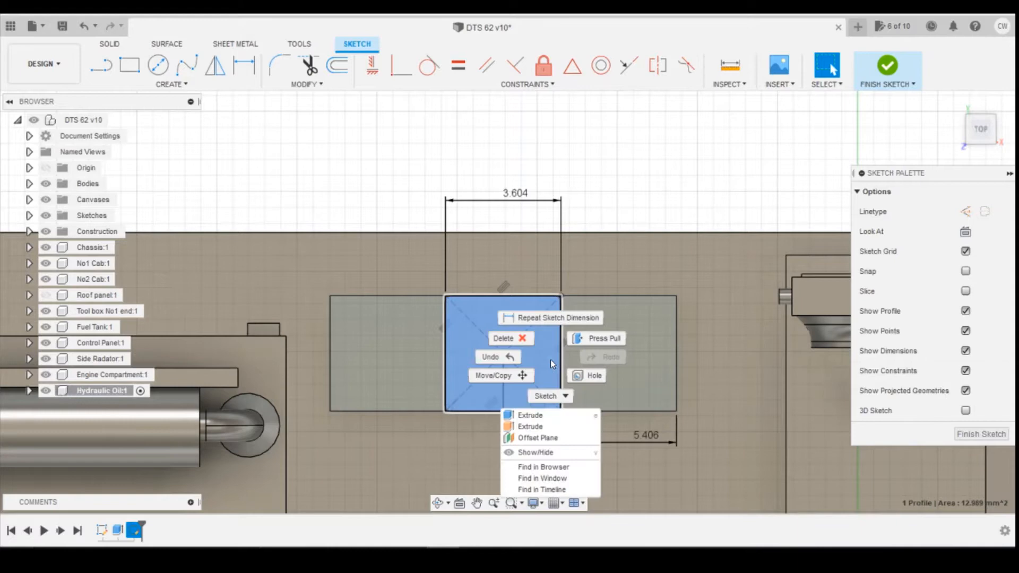
{"action": "left_click", "coordinate": [545, 414]}
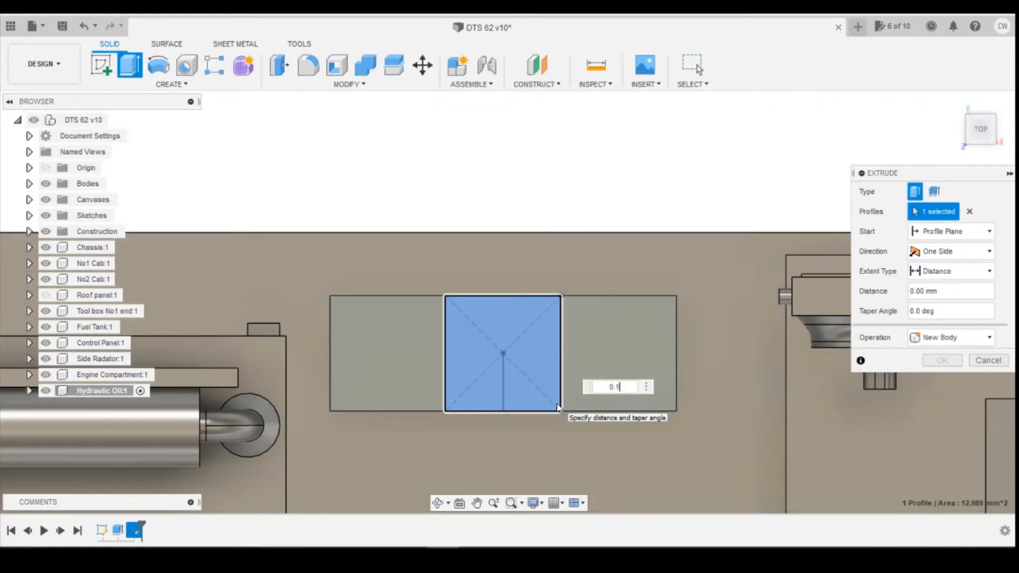
{"action": "key", "text": "Escape"}
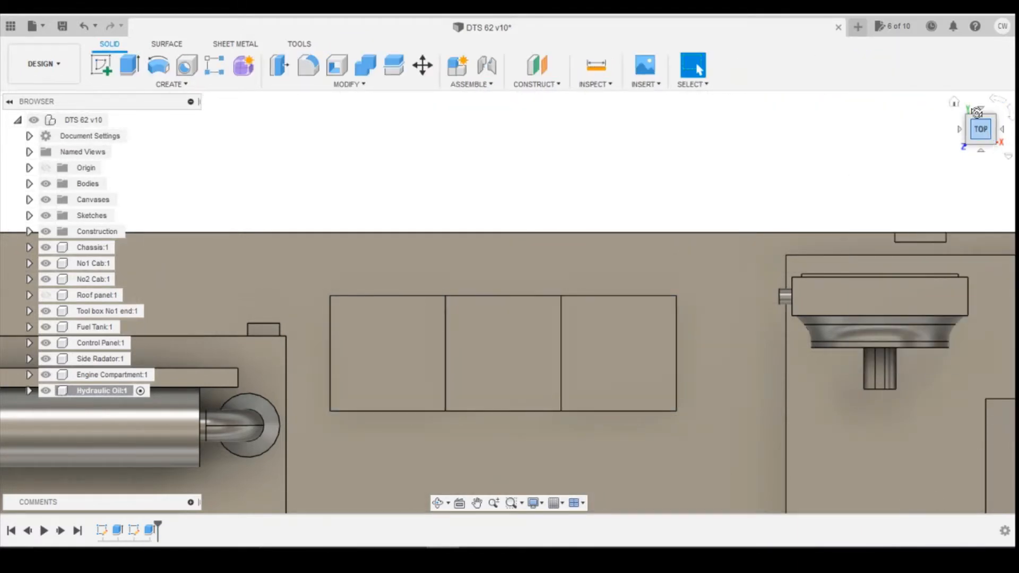
{"action": "mouse_move", "coordinate": [982, 129]}
{"action": "left_mouse_down"}
{"action": "mouse_move", "coordinate": [968, 101]}
{"action": "mouse_move", "coordinate": [978, 111]}
{"action": "left_mouse_up"}
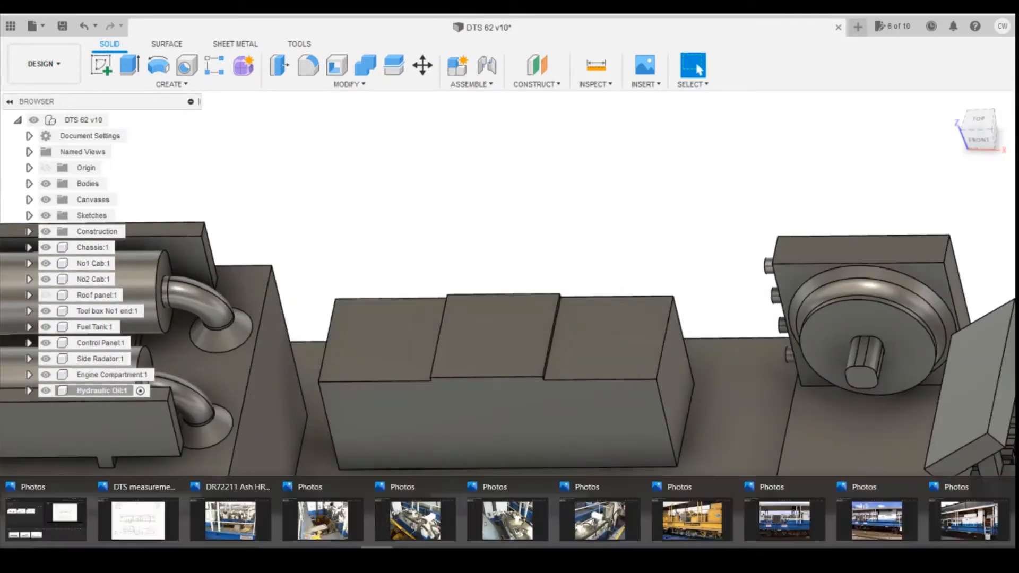
Check the hydraulic oil tank reference photo in Photos, return to Fusion 360 and start a sketch on the raised cover's top face.
{"action": "left_click", "coordinate": [509, 480]}
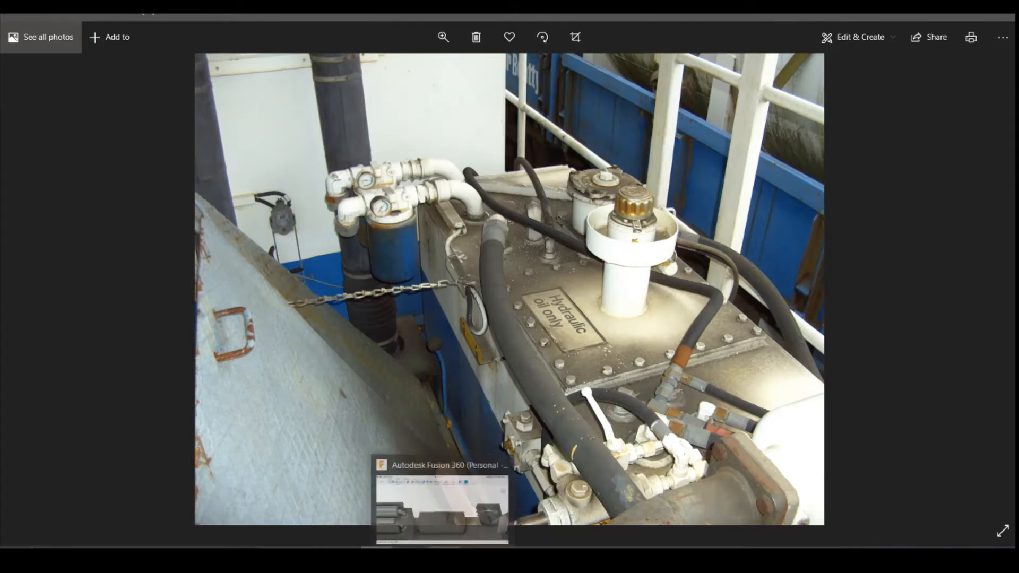
{"action": "left_click", "coordinate": [442, 559]}
{"action": "left_click", "coordinate": [101, 65]}
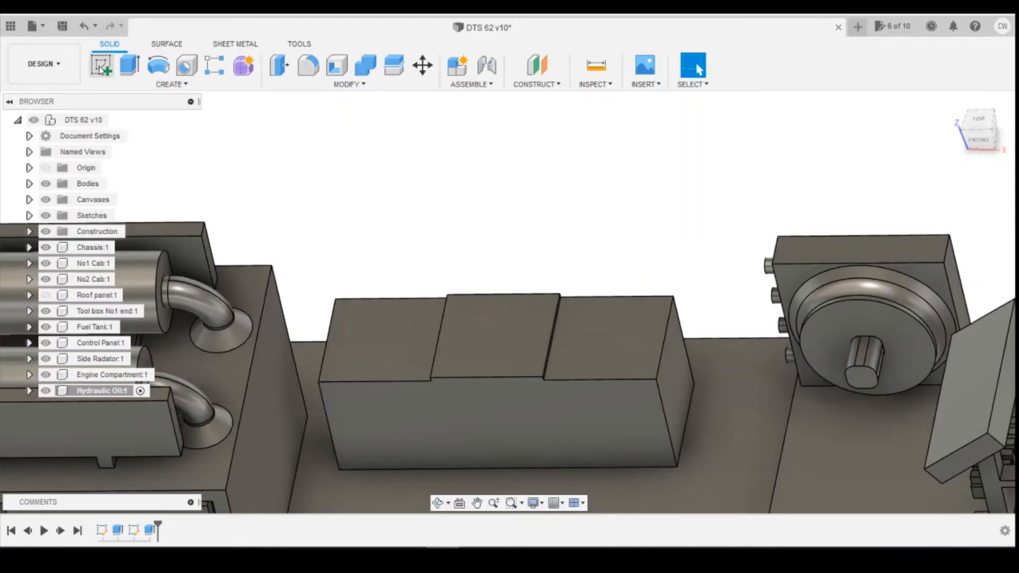
{"action": "left_click", "coordinate": [504, 352]}
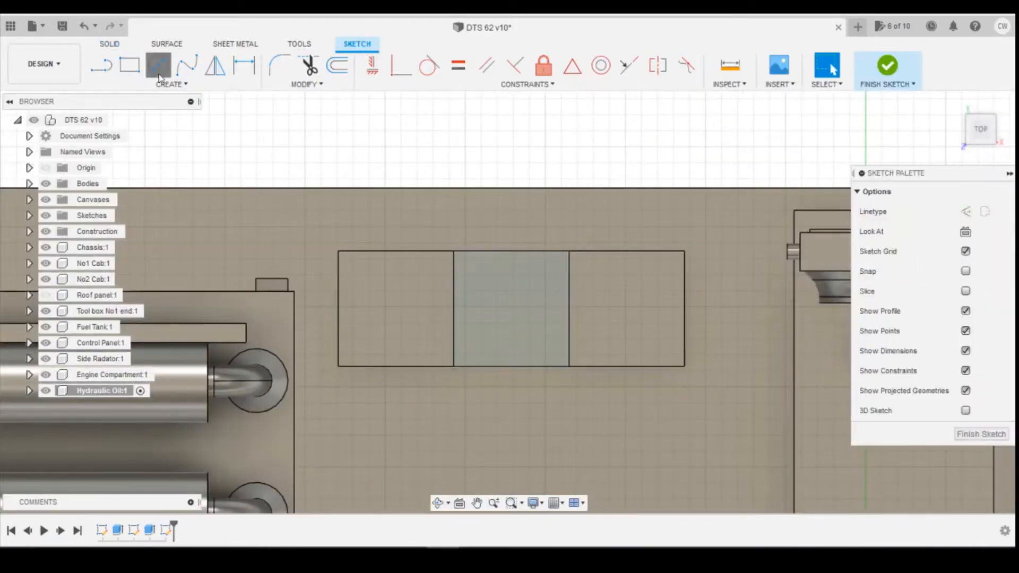
Draw a centre-diameter circle of 0.6 mm at the middle of the raised cover.
{"action": "left_click", "coordinate": [158, 68]}
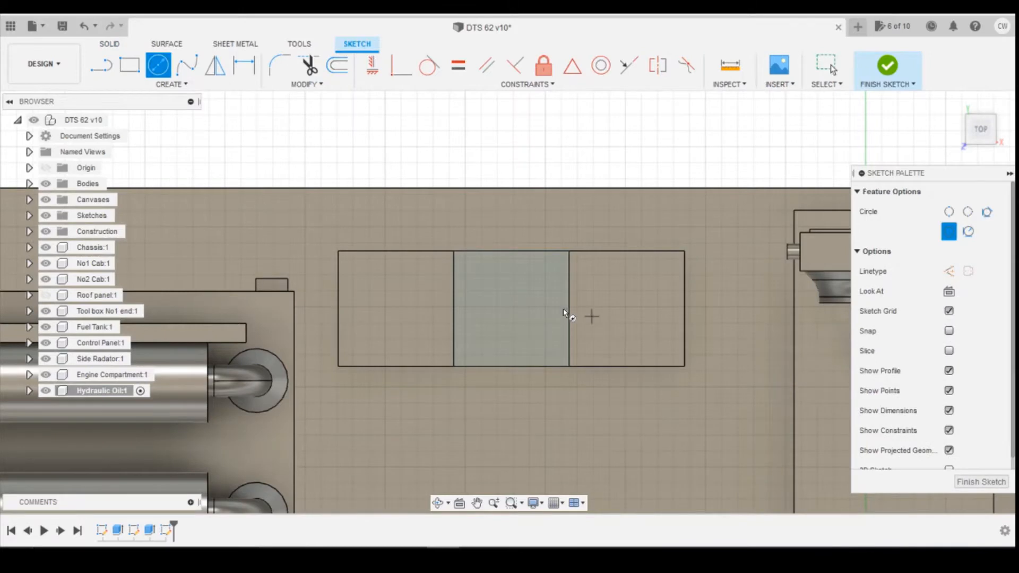
{"action": "left_click", "coordinate": [512, 308]}
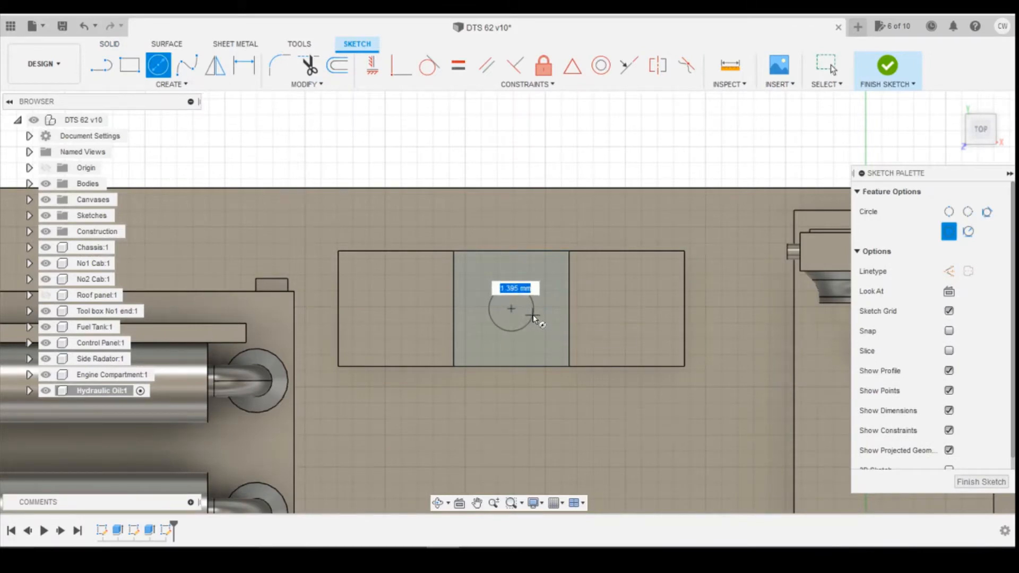
{"action": "type", "text": "0"}
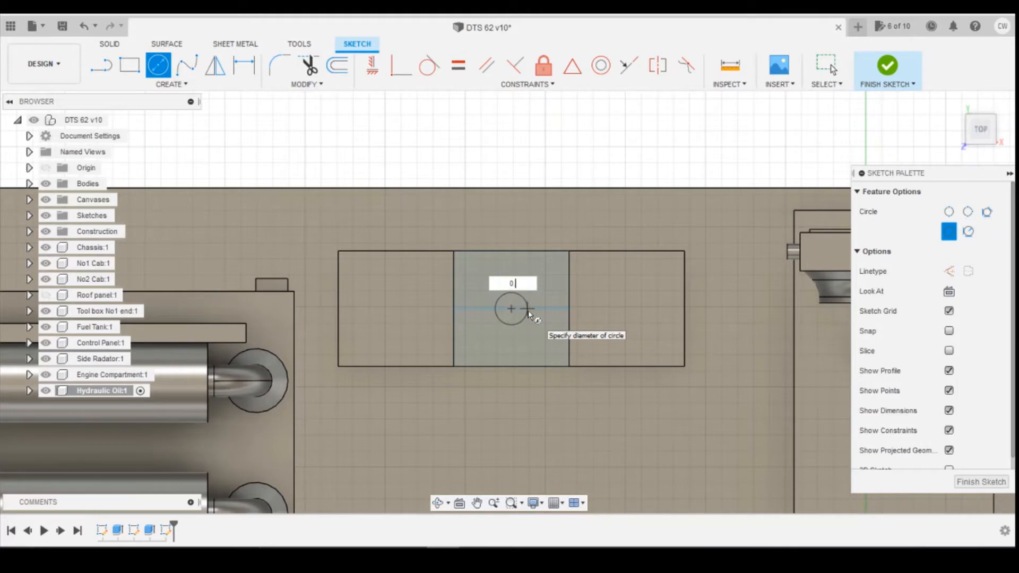
{"action": "type", "text": "."}
{"action": "key", "text": "BackSpace"}
{"action": "key", "text": "BackSpace"}
{"action": "key", "text": "BackSpace"}
{"action": "type", "text": "7"}
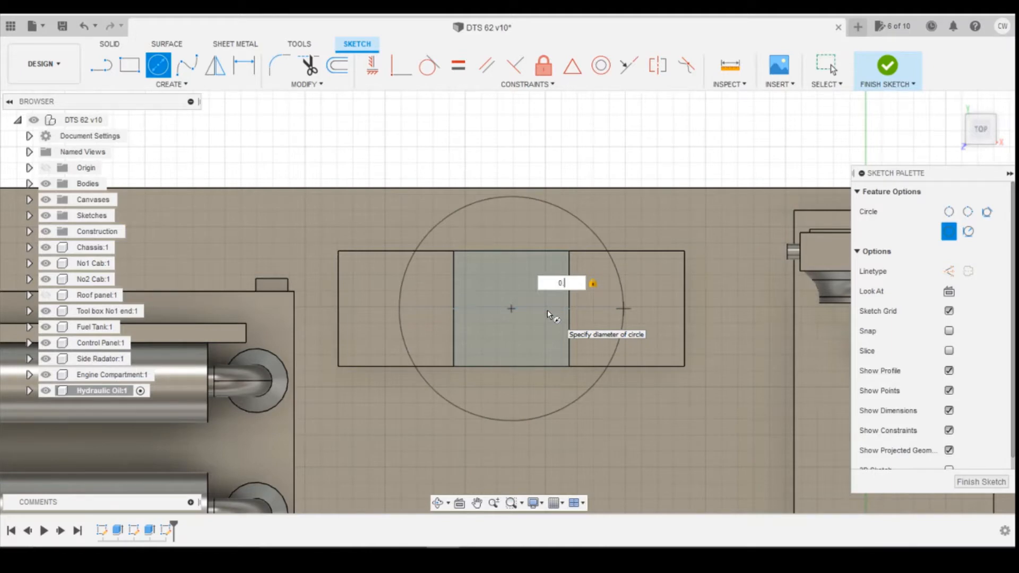
{"action": "type", "text": ".7"}
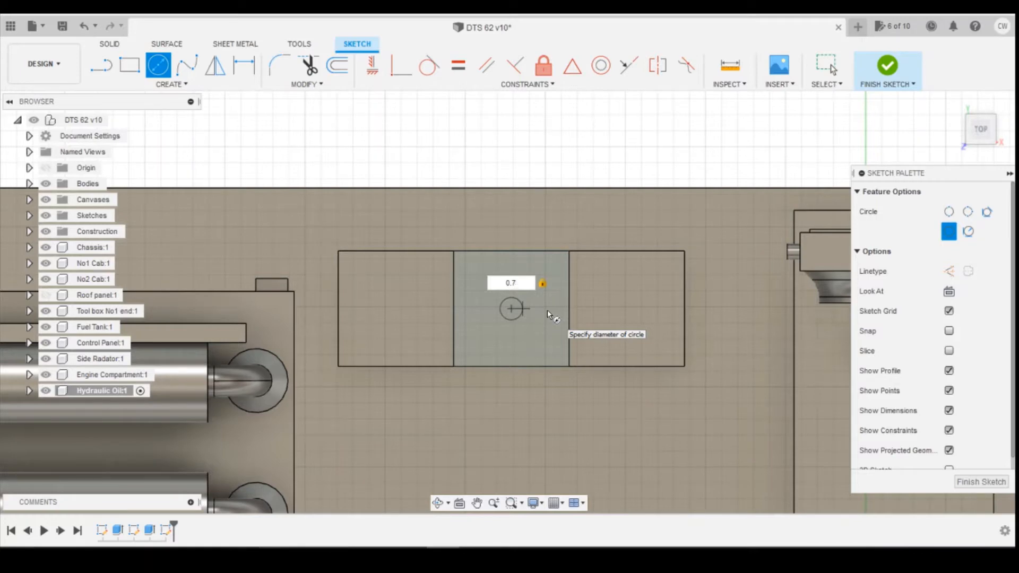
{"action": "key", "text": "BackSpace"}
{"action": "type", "text": "6"}
{"action": "key", "text": "Return"}
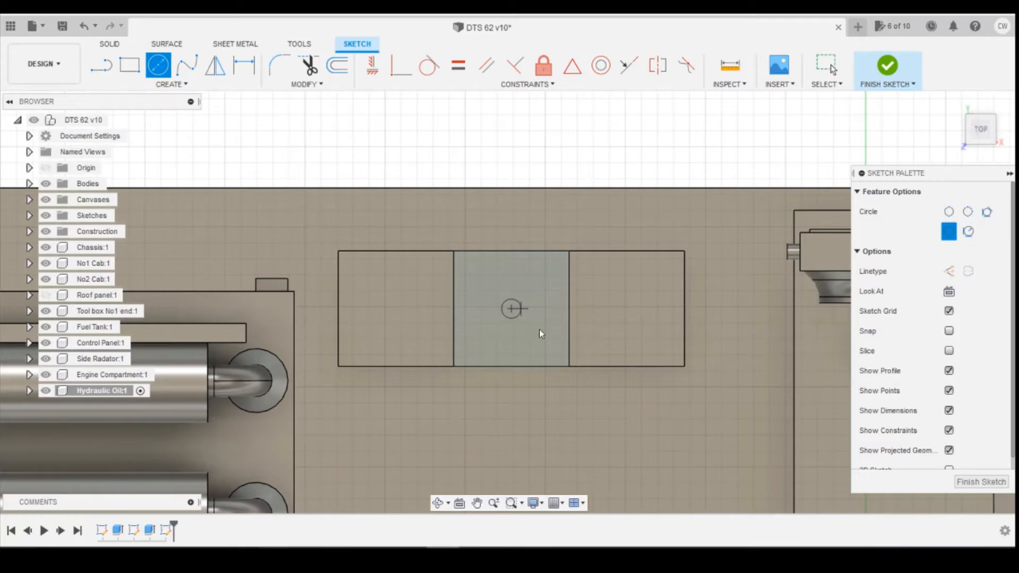
{"action": "key", "text": "Escape"}
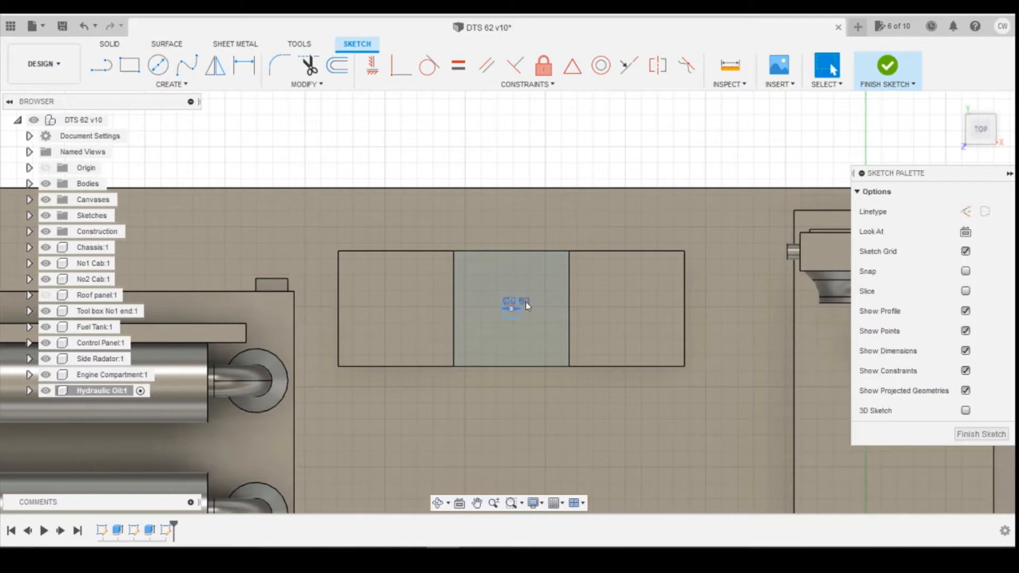
Extrude the 0.6 mm circle 1 mm upward as the filler neck, checking the tank reference photo in Photos for its height.
{"action": "scroll", "coordinate": [510, 302], "scroll_direction": "up", "scroll_amount": 5}
{"action": "right_click", "coordinate": [504, 288]}
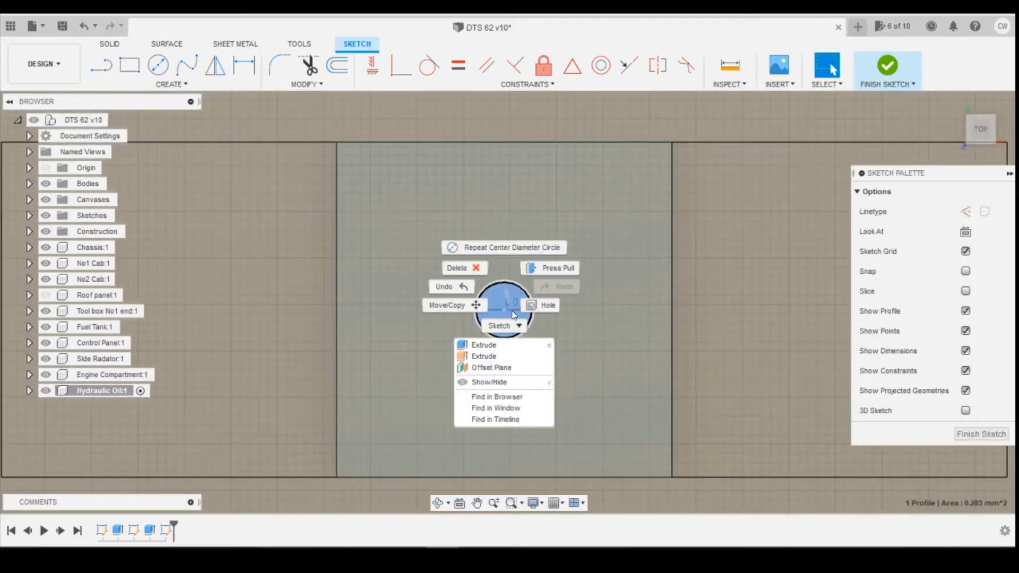
{"action": "left_click", "coordinate": [510, 347]}
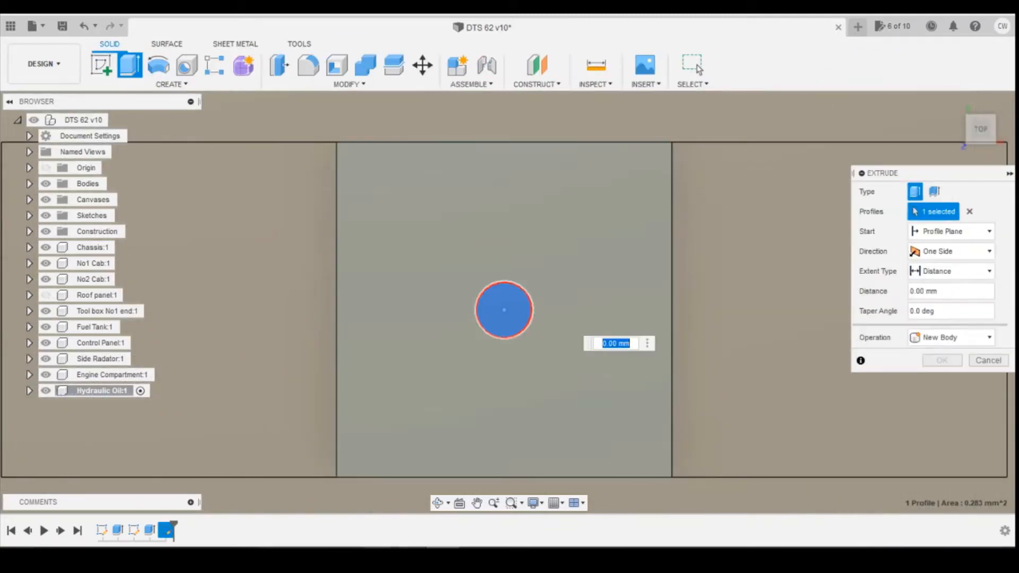
{"action": "mouse_move", "coordinate": [377, 556]}
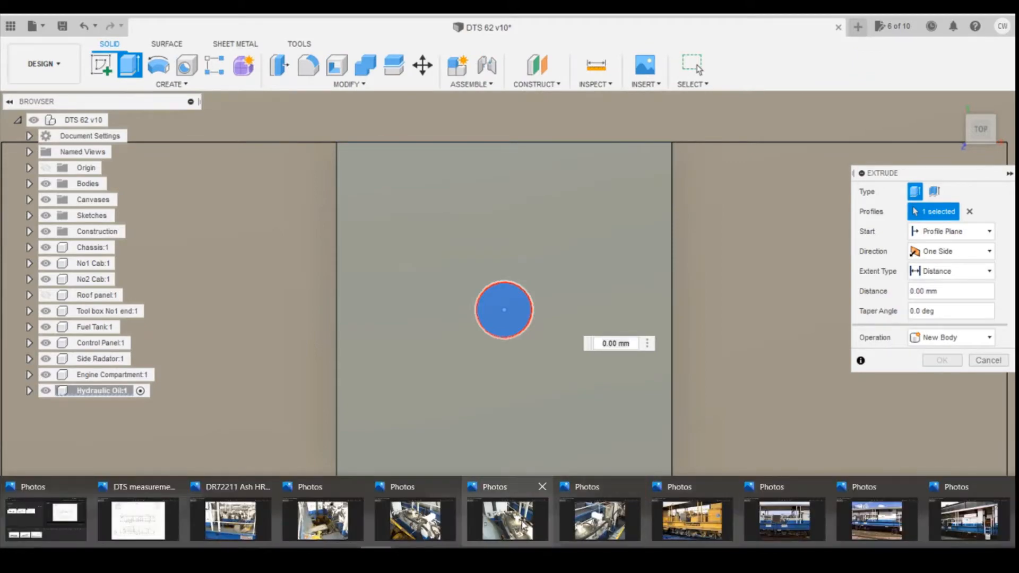
{"action": "left_click", "coordinate": [523, 521]}
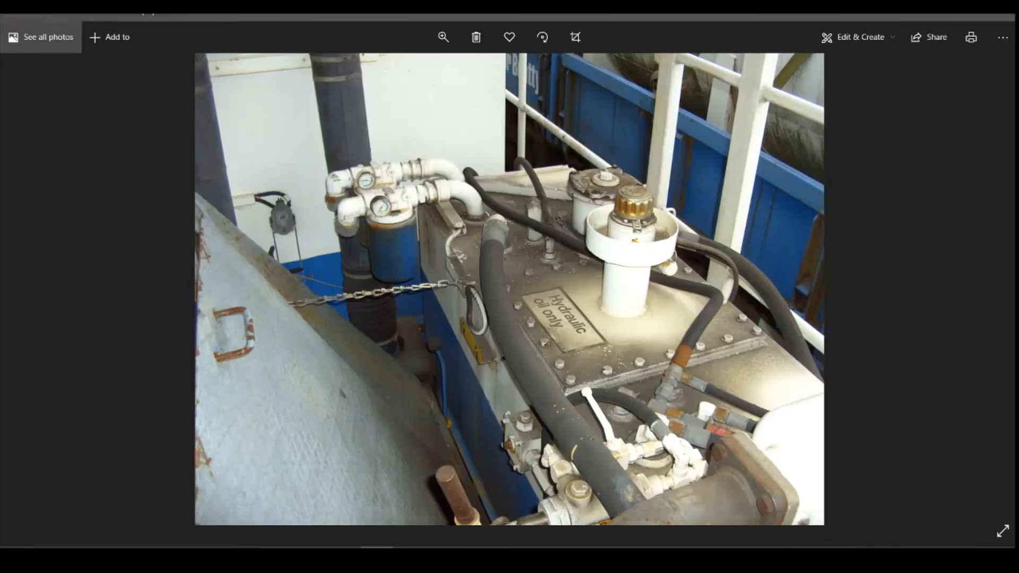
{"action": "key", "text": "alt+Tab"}
{"action": "type", "text": "1"}
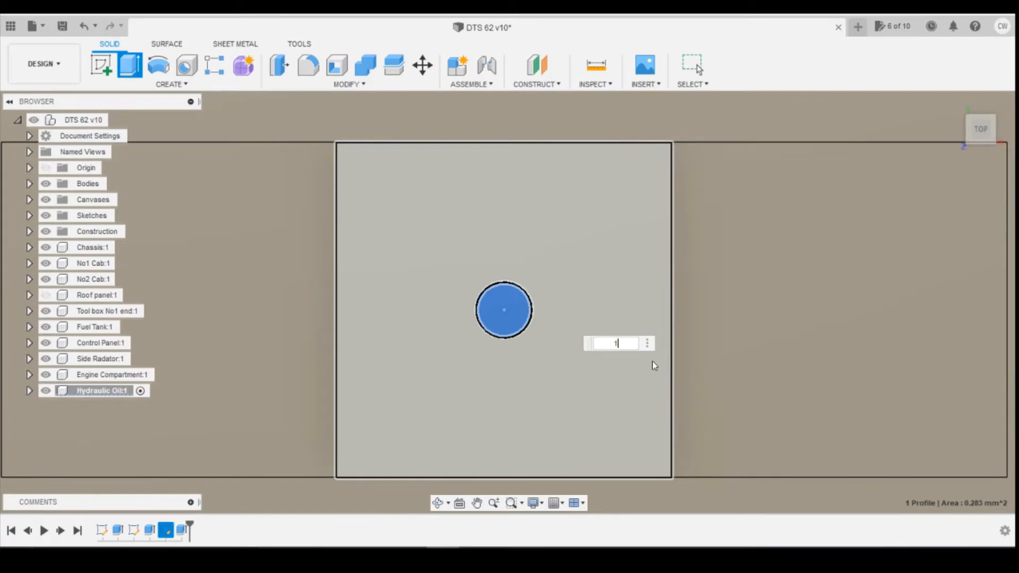
{"action": "key", "text": "Return"}
{"action": "left_click", "coordinate": [980, 139]}
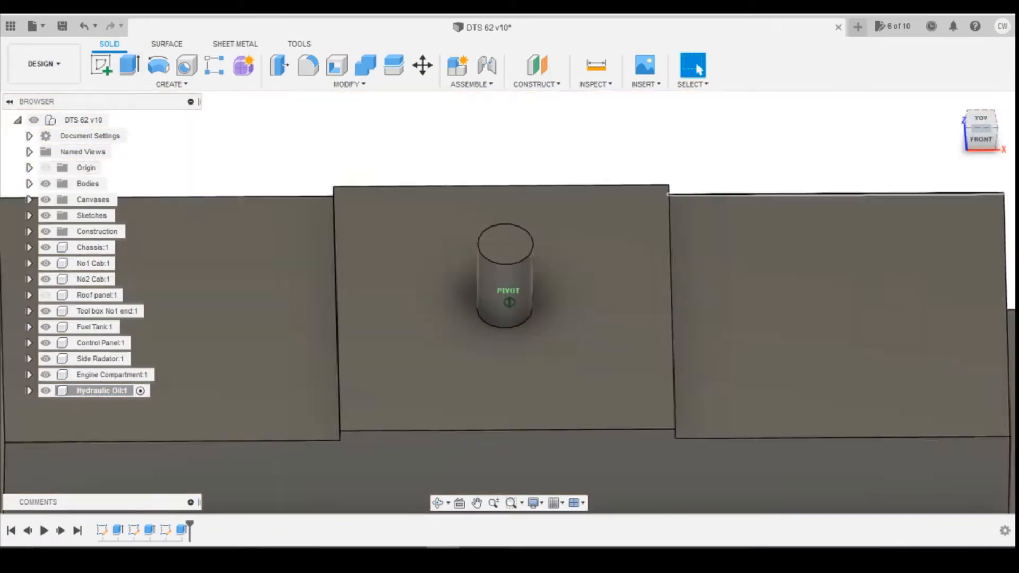
Sketch a 0.9 mm diameter circle on the filler neck's top face, concentric with the neck.
{"action": "left_click", "coordinate": [101, 65]}
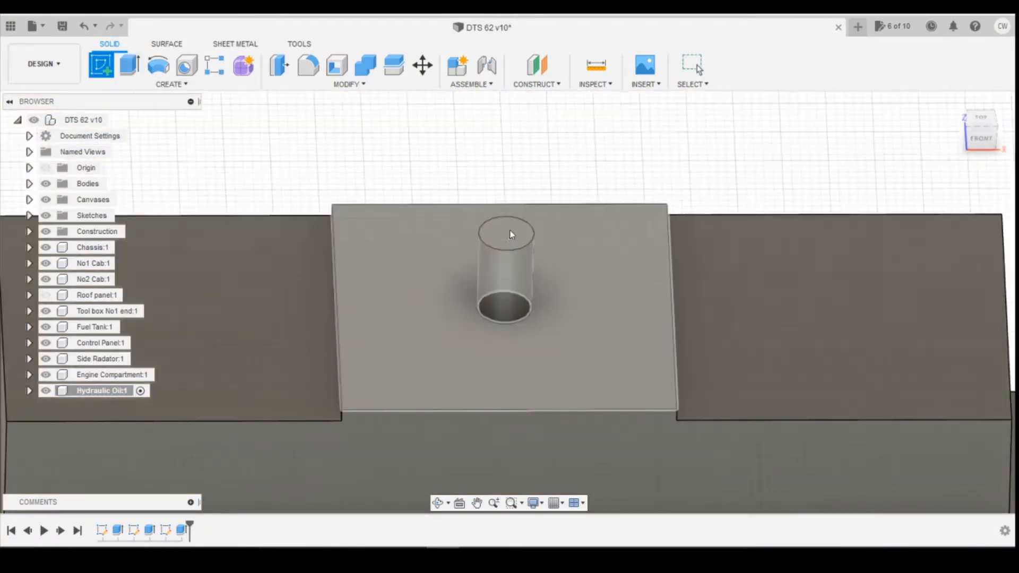
{"action": "left_click", "coordinate": [514, 232]}
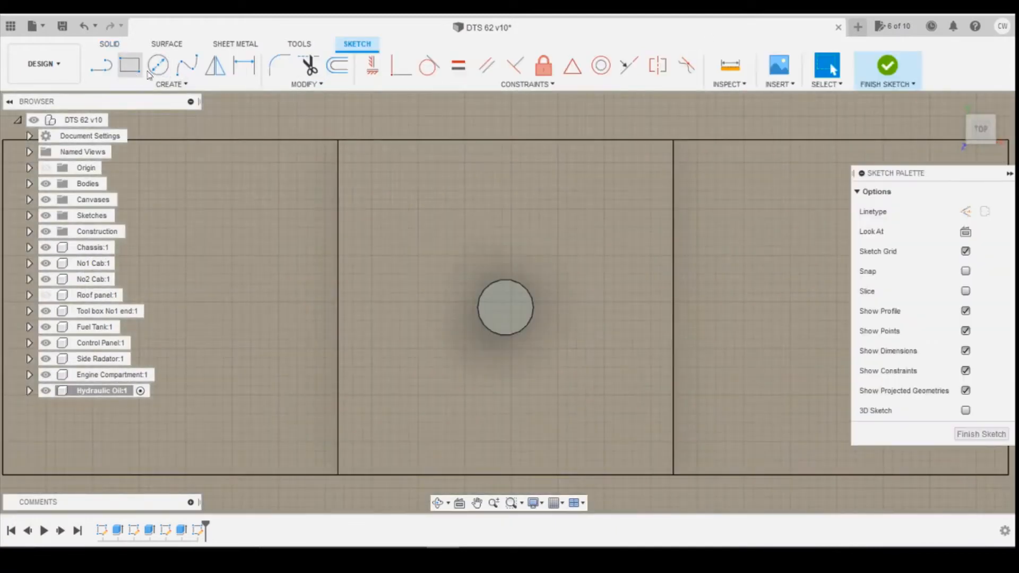
{"action": "left_click", "coordinate": [157, 64]}
{"action": "left_click", "coordinate": [505, 307]}
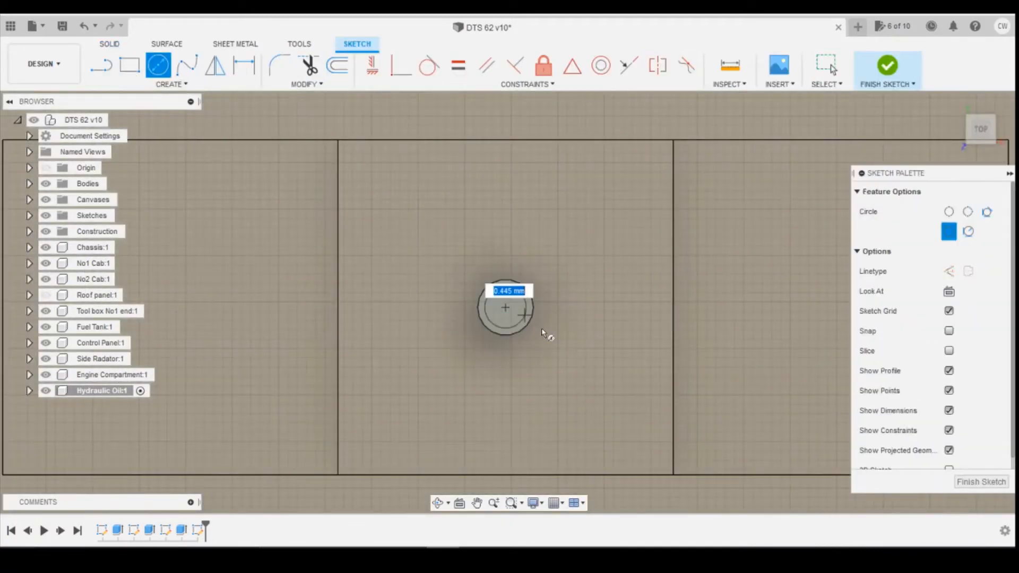
{"action": "type", "text": "0.9"}
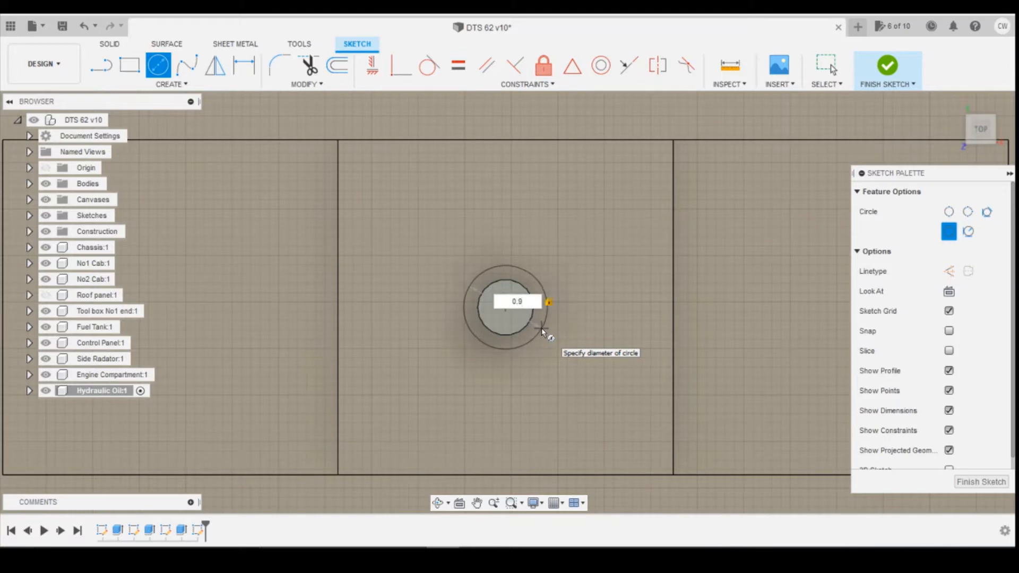
{"action": "key", "text": "Return"}
{"action": "key", "text": "Escape"}
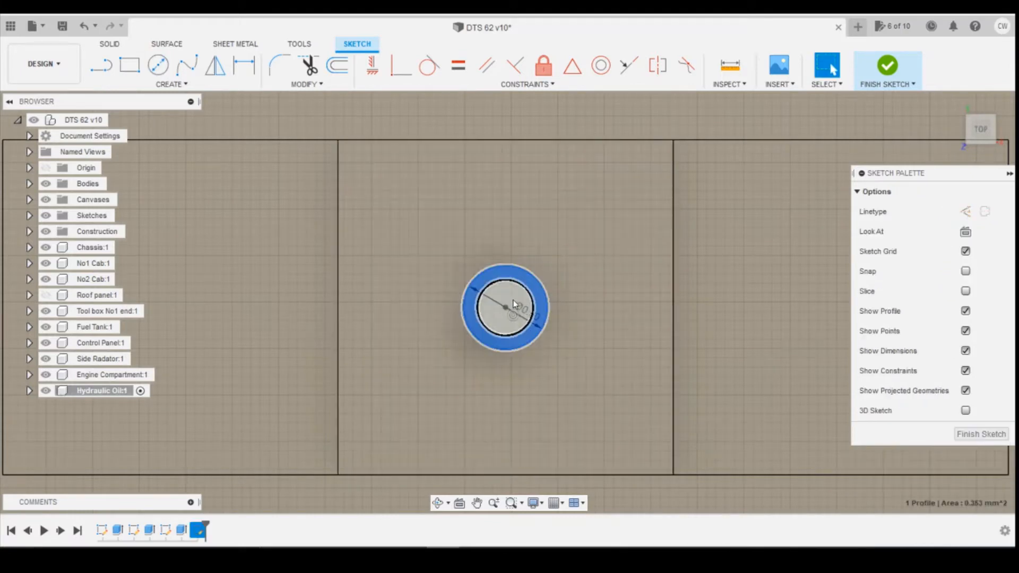
Extrude both the ring and inner circle profiles 0.3 mm above the filler neck, checking the reference photo in Photos for the collar's height.
{"action": "left_click", "coordinate": [512, 300], "text": "ctrl"}
{"action": "right_click", "coordinate": [512, 301]}
{"action": "left_click", "coordinate": [506, 358]}
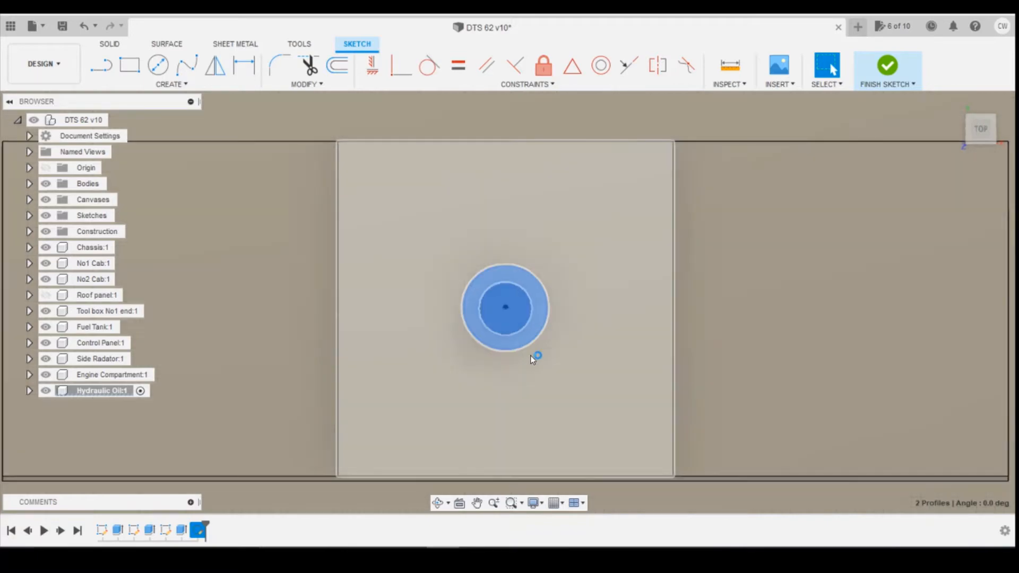
{"action": "left_click", "coordinate": [377, 556]}
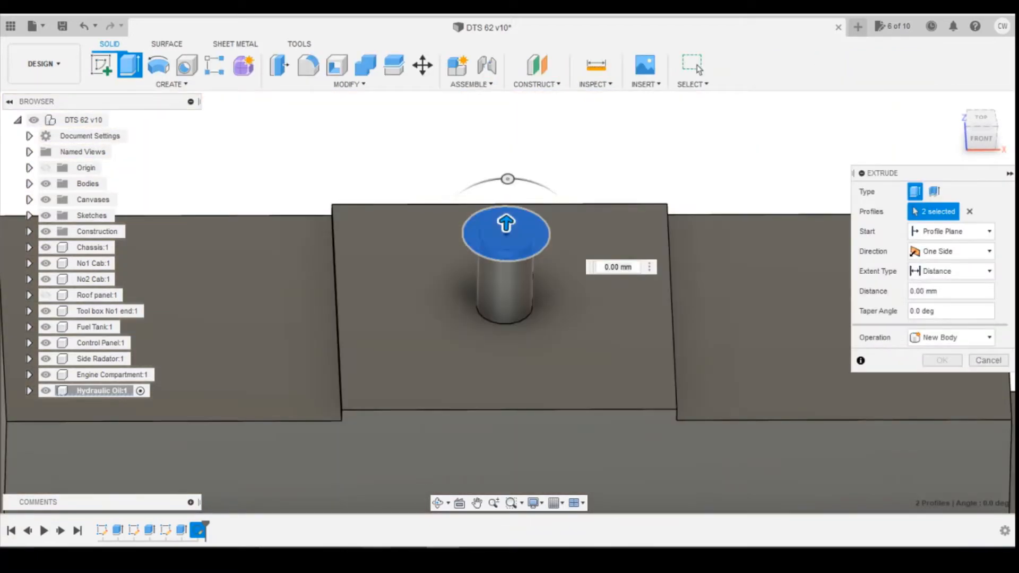
{"action": "left_click", "coordinate": [511, 526]}
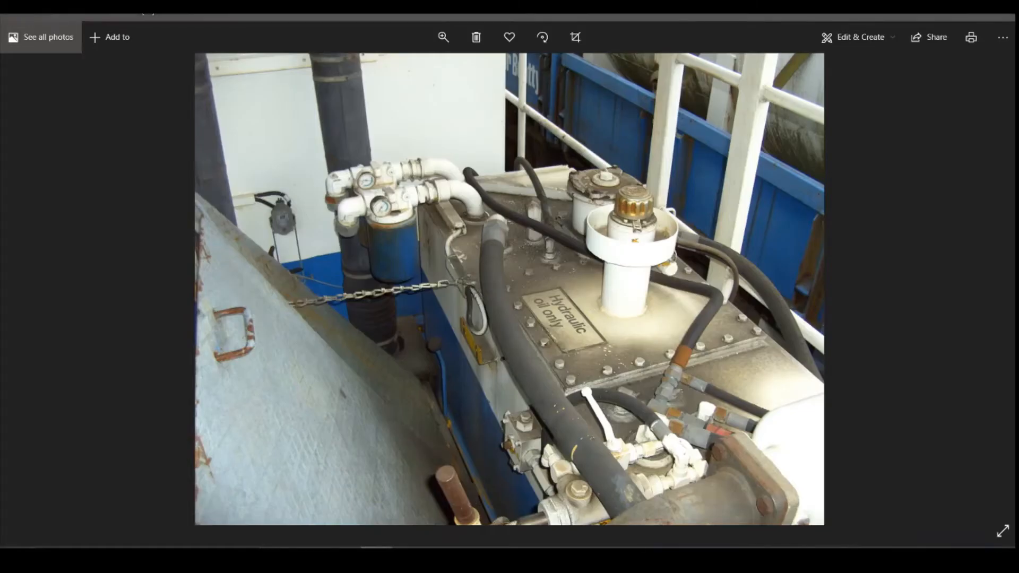
{"action": "left_click", "coordinate": [444, 556]}
{"action": "type", "text": "0.3"}
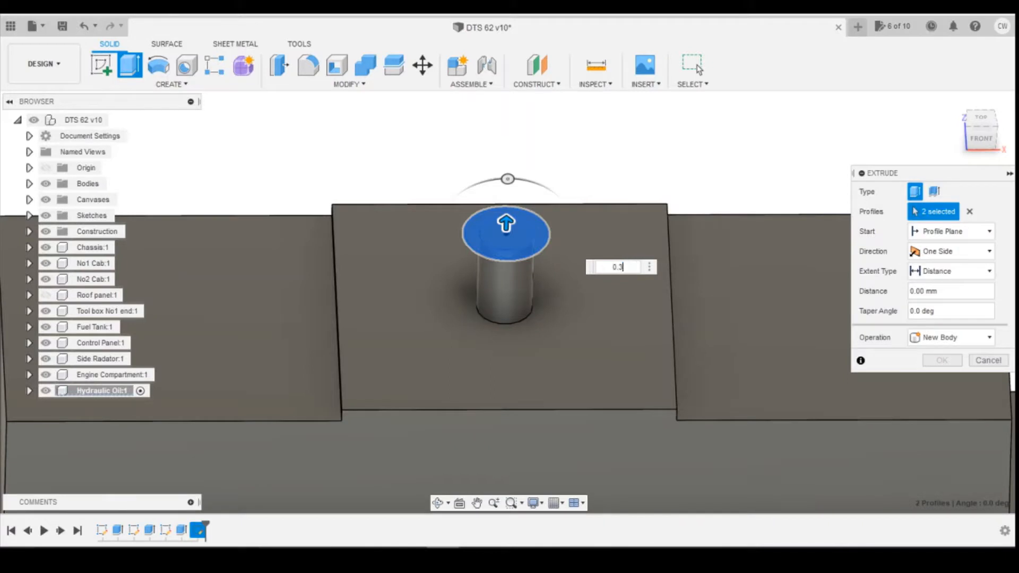
{"action": "key", "text": "Return"}
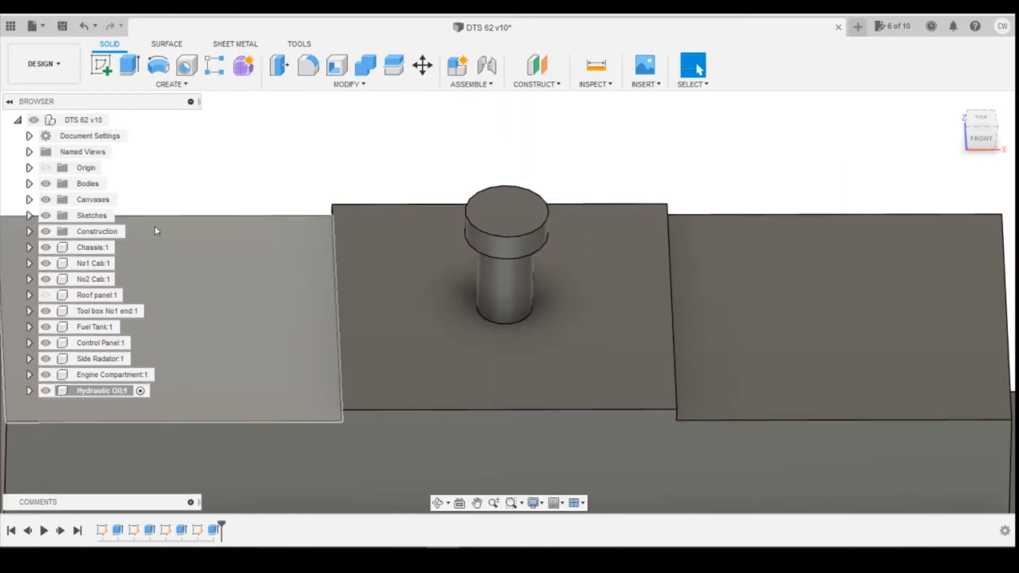
Sketch a 0.6 mm diameter circle on the filler collar's top face, concentric with the collar.
{"action": "left_click", "coordinate": [102, 66]}
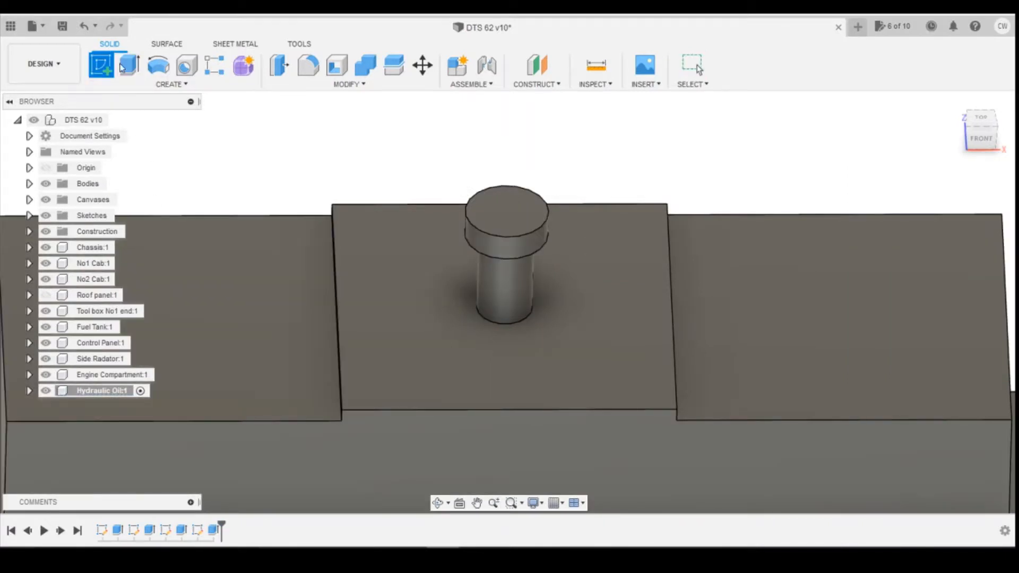
{"action": "left_click", "coordinate": [519, 212]}
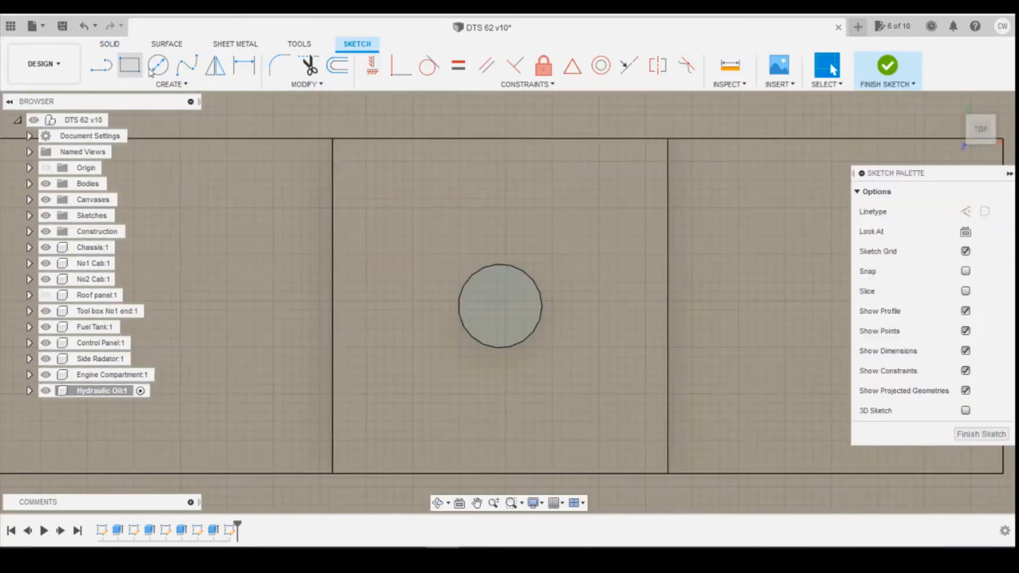
{"action": "left_click", "coordinate": [157, 66]}
{"action": "left_click", "coordinate": [500, 306]}
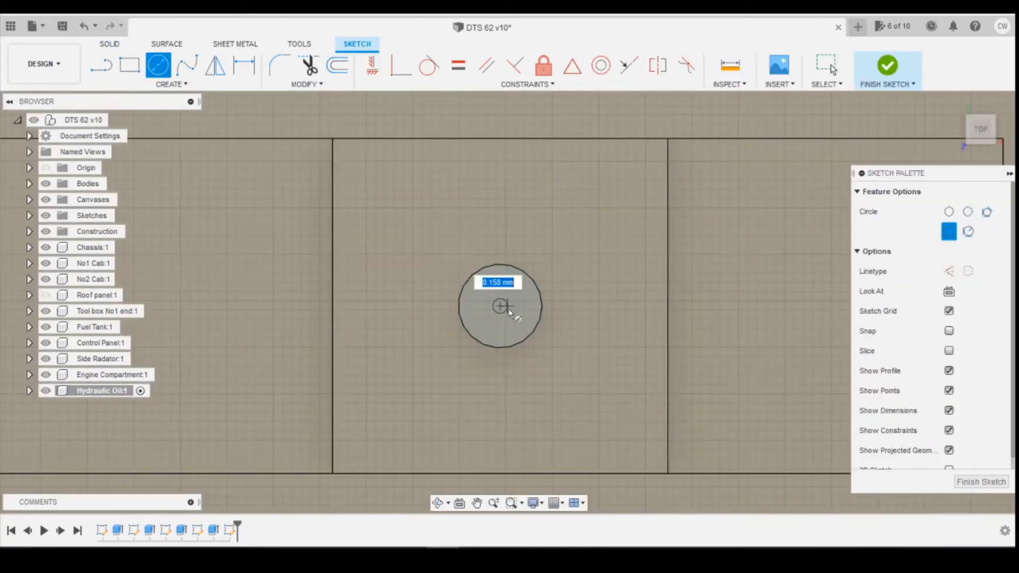
{"action": "type", "text": "0.6"}
{"action": "key", "text": "Return"}
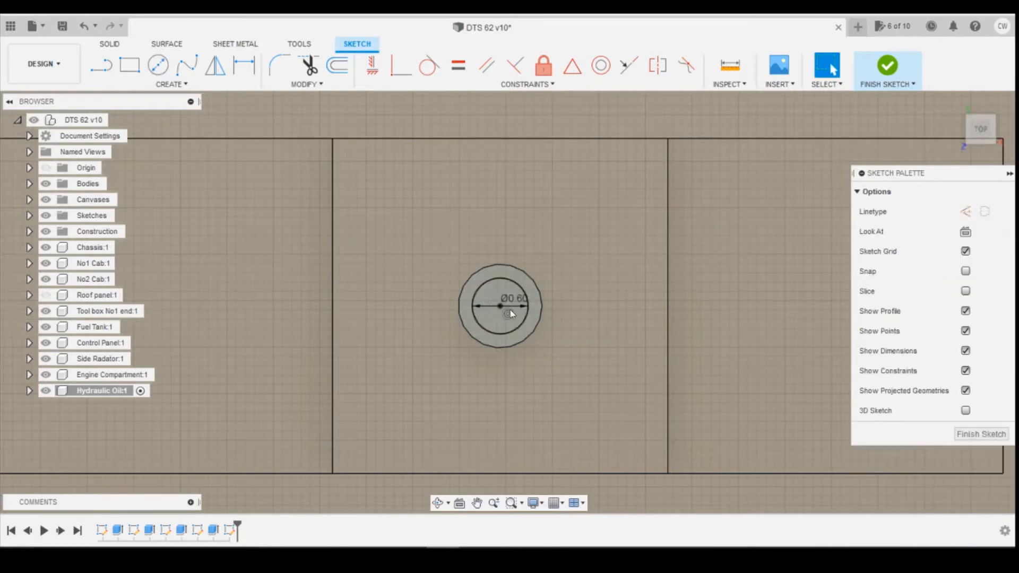
Extrude the 0.6 mm circle profile 0.3 mm upward as the cap on the filler collar.
{"action": "left_click", "coordinate": [498, 285]}
{"action": "right_click", "coordinate": [498, 285]}
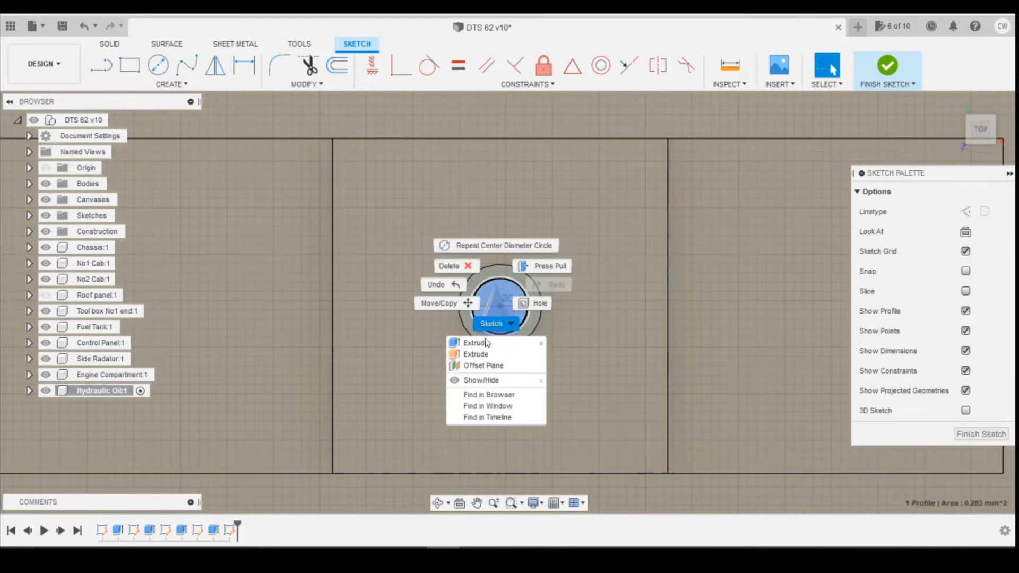
{"action": "left_click", "coordinate": [485, 343]}
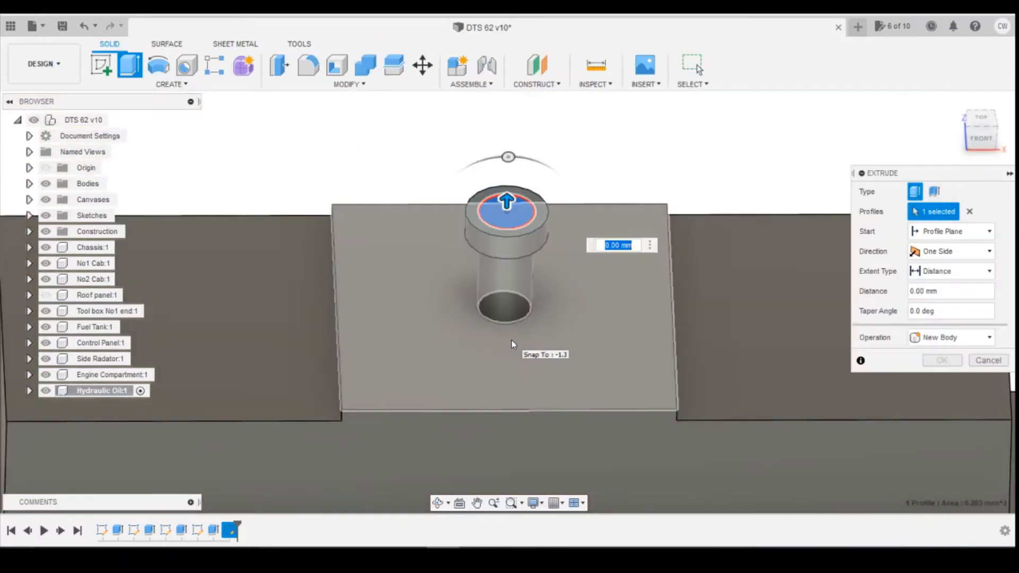
{"action": "type", "text": "0.3"}
{"action": "key", "text": "Return"}
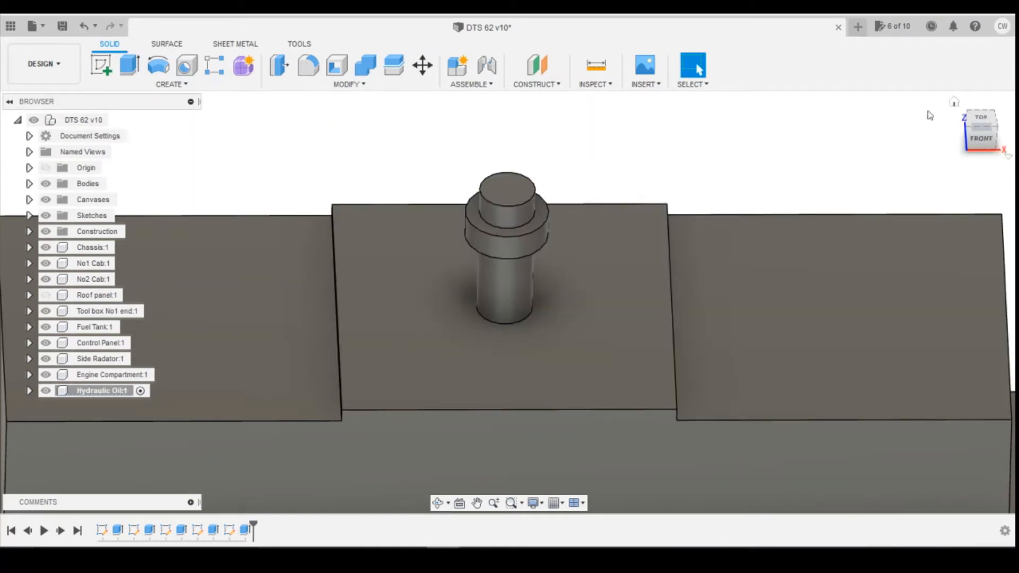
Sketch a 1.3 mm diameter circle near the front outer corner of the tank's lower top face at its right-hand end.
{"action": "mouse_move", "coordinate": [981, 137]}
{"action": "left_mouse_down"}
{"action": "mouse_move", "coordinate": [973, 121]}
{"action": "mouse_move", "coordinate": [953, 119]}
{"action": "mouse_move", "coordinate": [956, 138]}
{"action": "mouse_move", "coordinate": [980, 120]}
{"action": "mouse_move", "coordinate": [977, 135]}
{"action": "mouse_move", "coordinate": [950, 139]}
{"action": "mouse_move", "coordinate": [968, 127]}
{"action": "mouse_move", "coordinate": [986, 136]}
{"action": "mouse_move", "coordinate": [960, 114]}
{"action": "mouse_move", "coordinate": [981, 134]}
{"action": "mouse_move", "coordinate": [970, 121]}
{"action": "mouse_move", "coordinate": [966, 130]}
{"action": "left_mouse_up"}
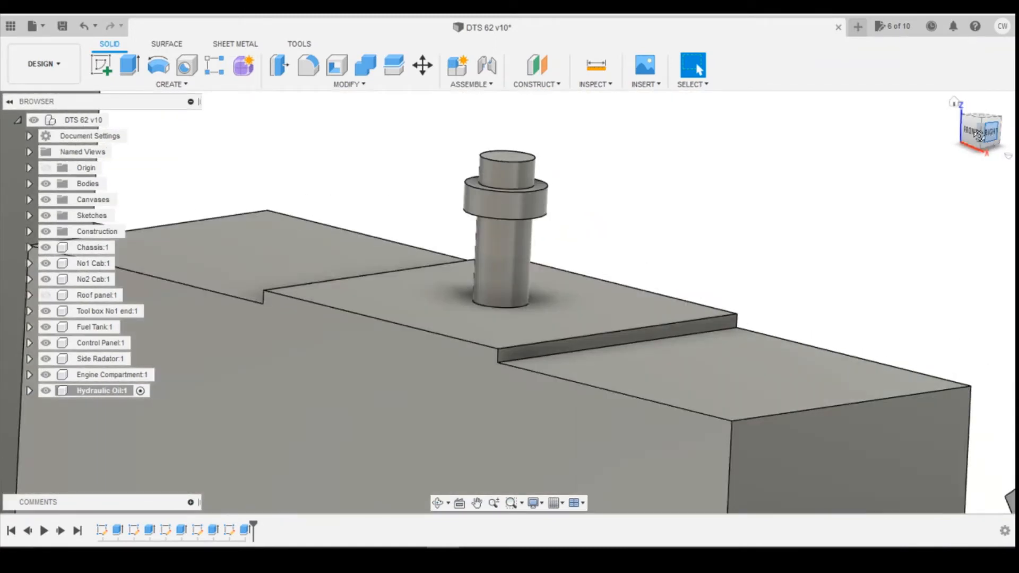
{"action": "mouse_move", "coordinate": [979, 134]}
{"action": "left_mouse_down"}
{"action": "mouse_move", "coordinate": [962, 129]}
{"action": "mouse_move", "coordinate": [976, 120]}
{"action": "mouse_move", "coordinate": [982, 131]}
{"action": "left_mouse_up"}
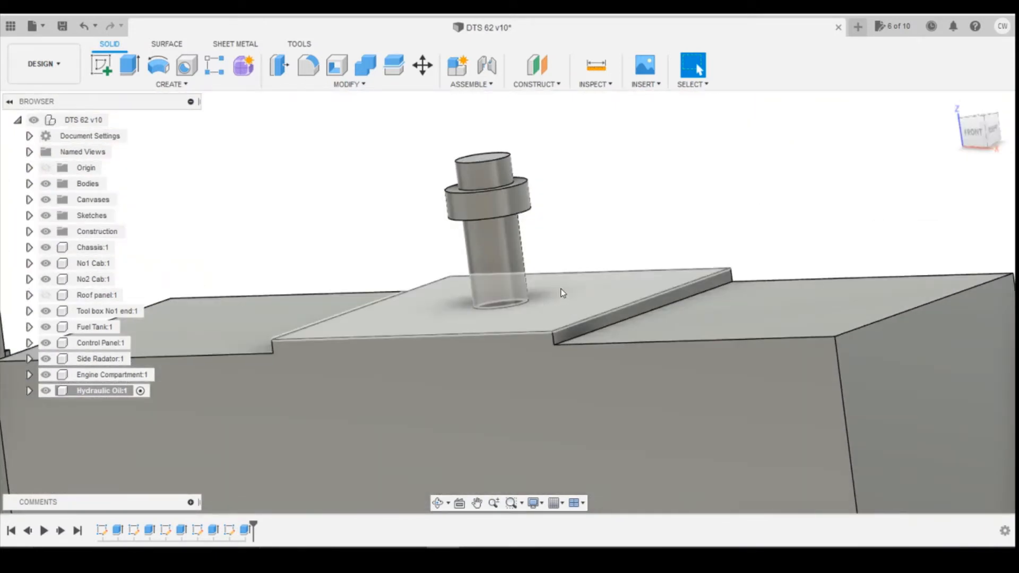
{"action": "key", "text": "alt+Tab"}
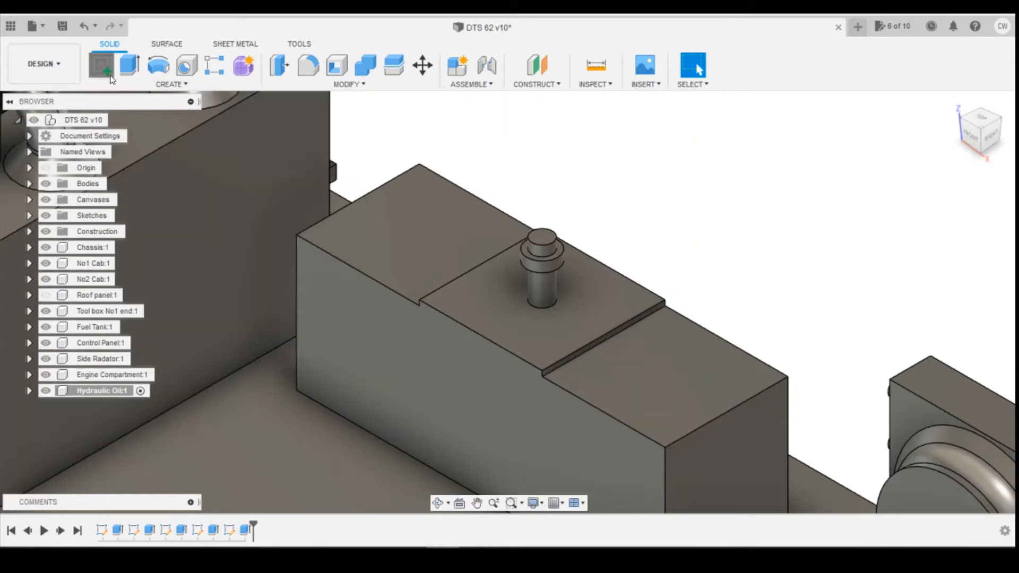
{"action": "left_click", "coordinate": [100, 65]}
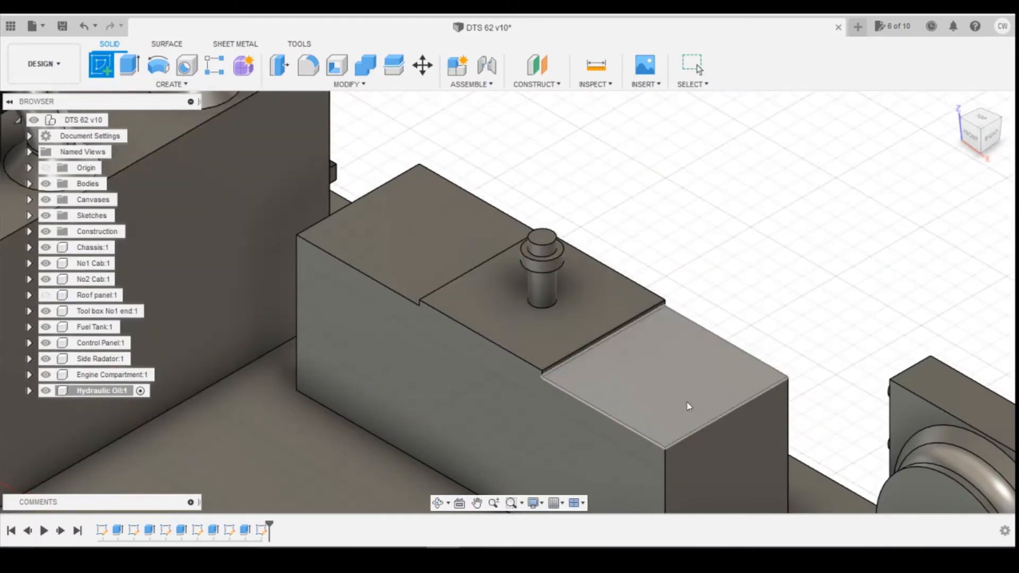
{"action": "left_click", "coordinate": [692, 402]}
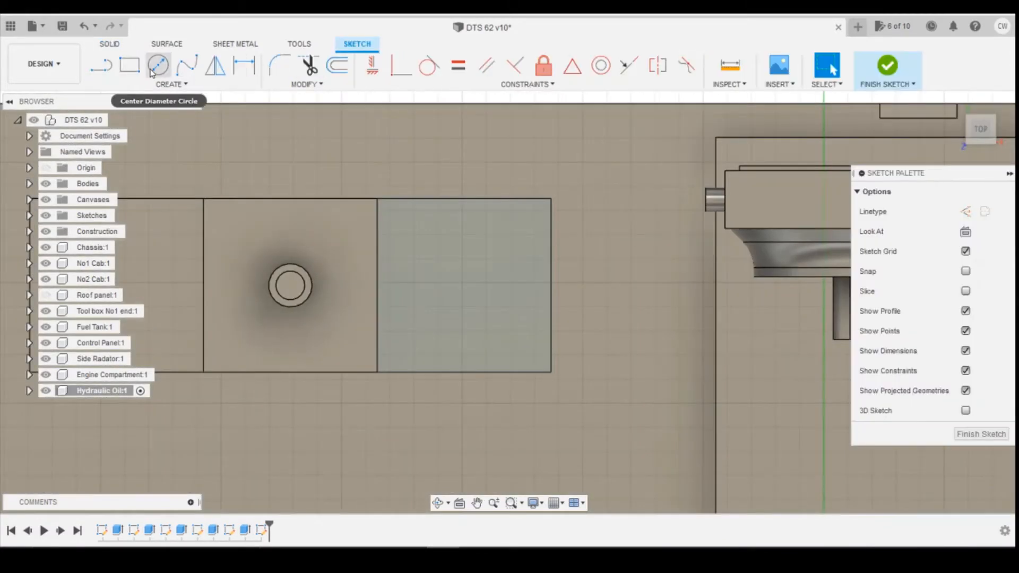
{"action": "left_click", "coordinate": [158, 65]}
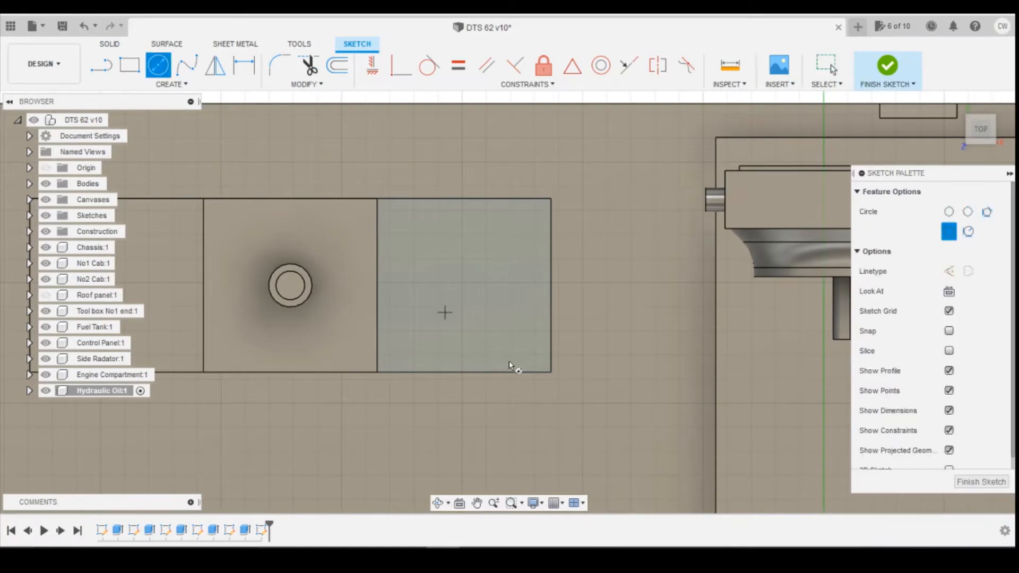
{"action": "left_click", "coordinate": [509, 331]}
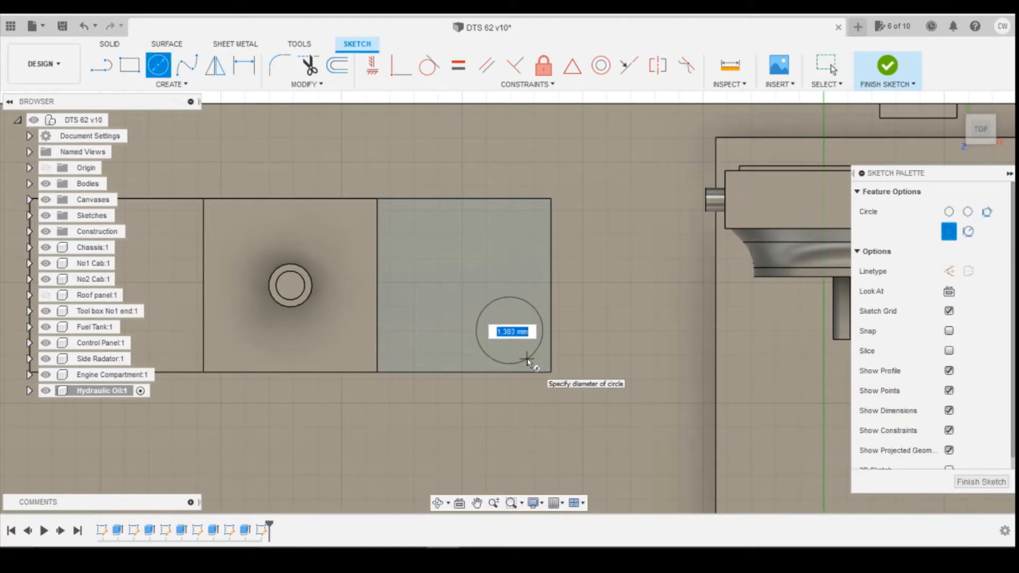
{"action": "type", "text": "0"}
{"action": "key", "text": "Tab"}
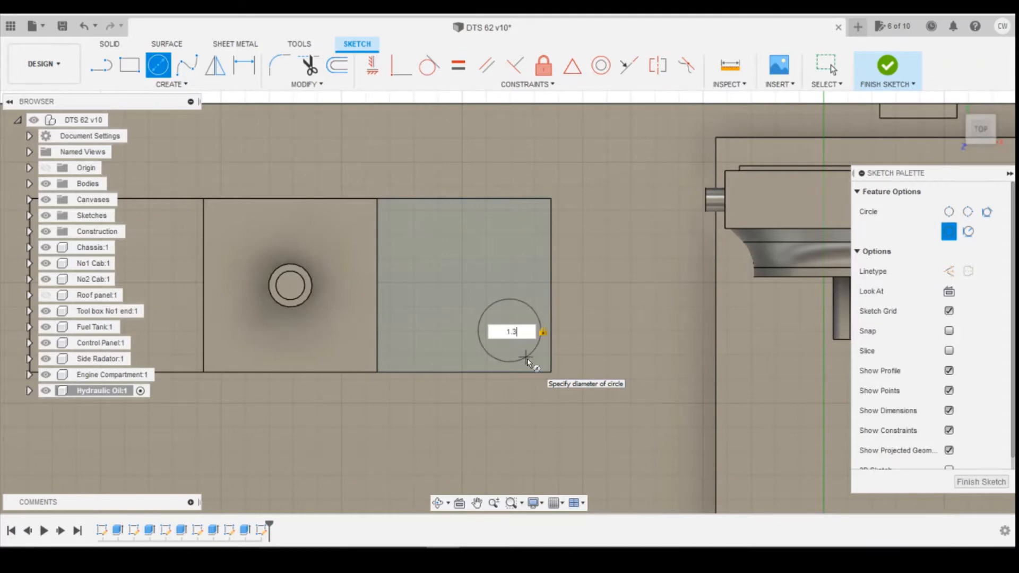
{"action": "key", "text": "Return"}
{"action": "key", "text": "Escape"}
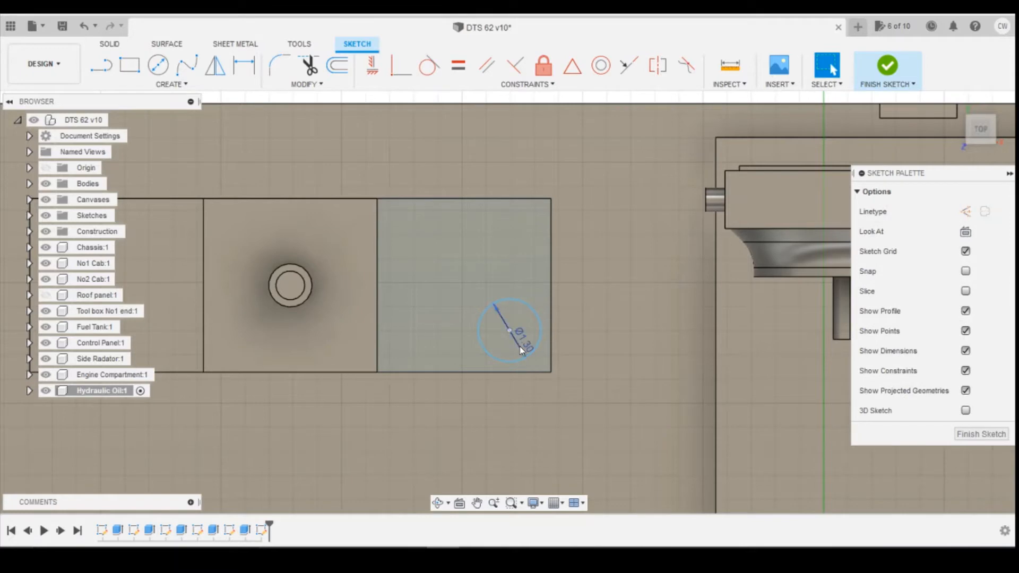
Dimension the 1.3 mm circle's centre 0.9 mm from both the front edge and the outer end edge of the tank top.
{"action": "key", "text": "d"}
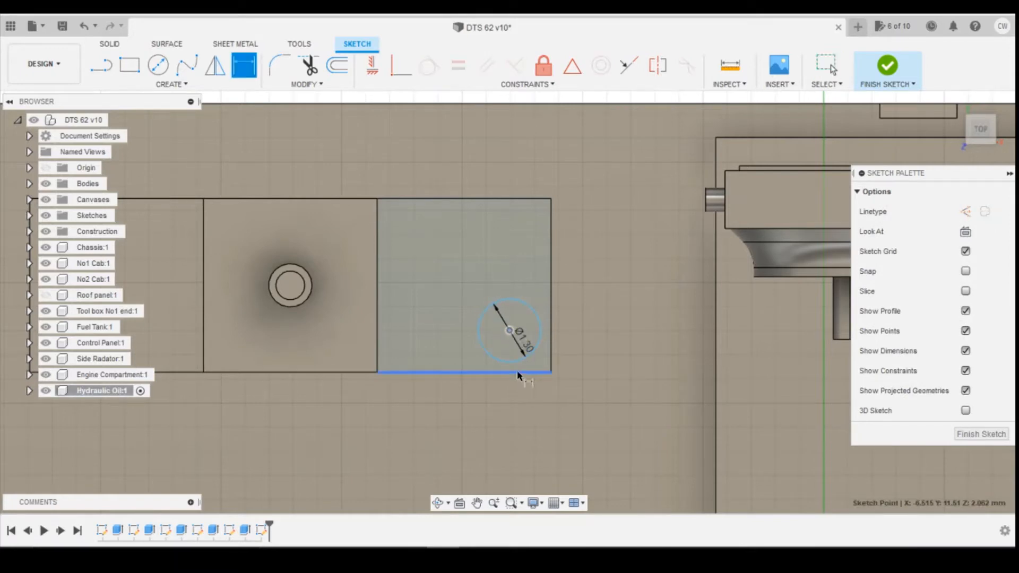
{"action": "left_click", "coordinate": [517, 372]}
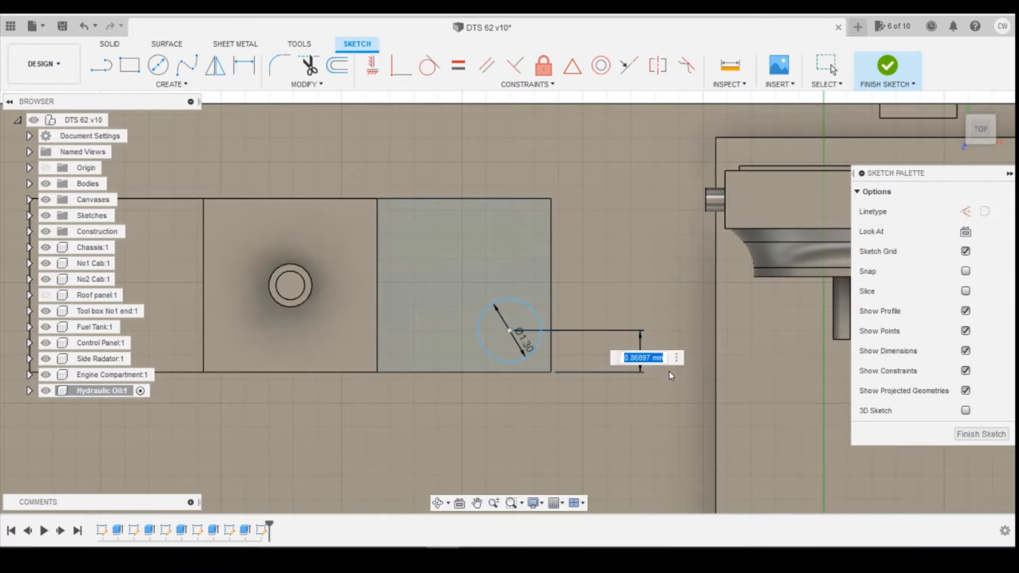
{"action": "type", "text": "0.9"}
{"action": "key", "text": "Return"}
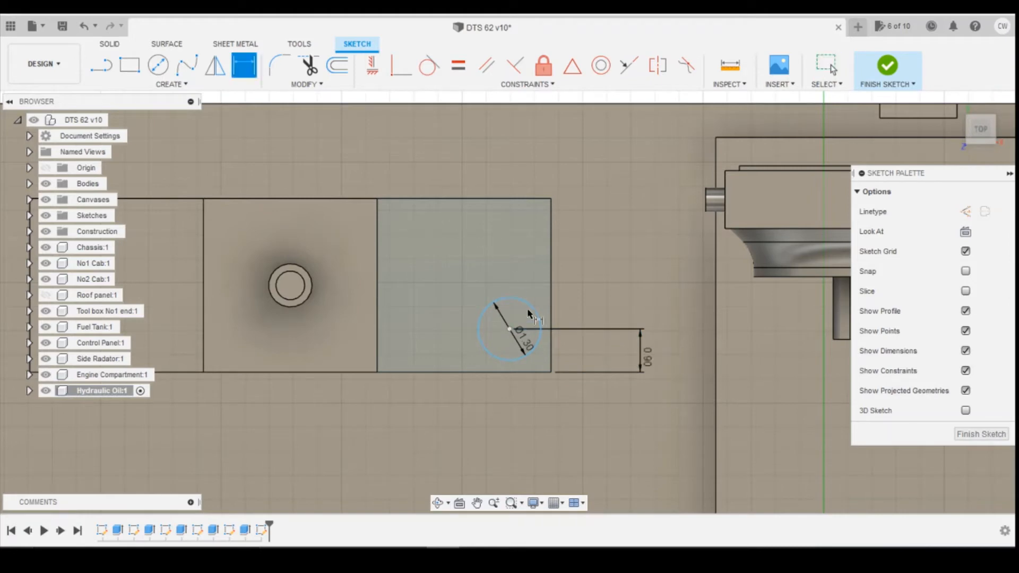
{"action": "left_click", "coordinate": [509, 329]}
{"action": "left_click", "coordinate": [551, 326]}
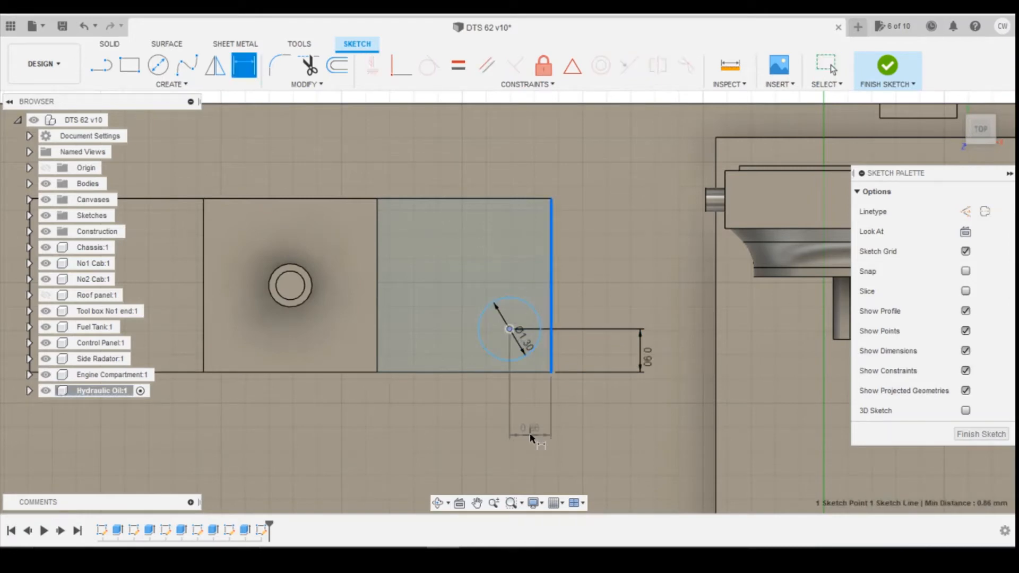
{"action": "left_click", "coordinate": [531, 438]}
{"action": "type", "text": "0.9"}
{"action": "key", "text": "Return"}
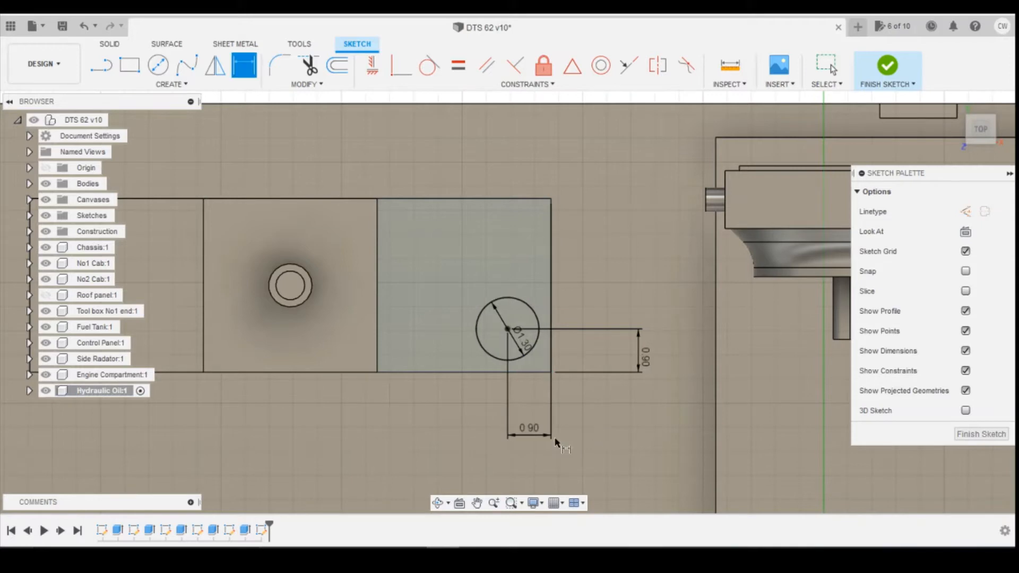
Check the hydraulic tank reference photo in Photos and extrude the 1.3 mm circle 0.25 mm upward as a raised disc joined to the tank.
{"action": "mouse_move", "coordinate": [423, 546]}
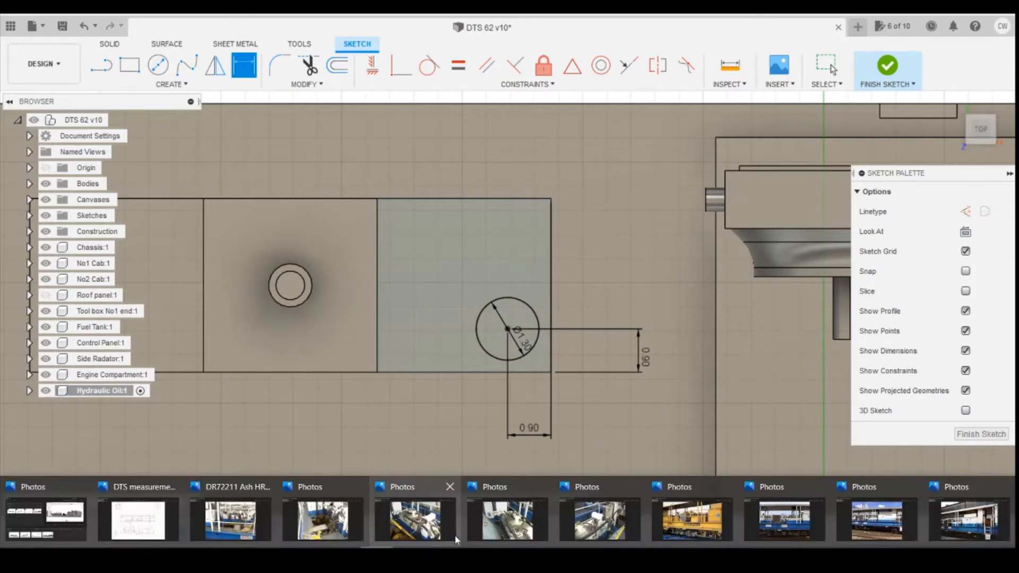
{"action": "left_click", "coordinate": [600, 532]}
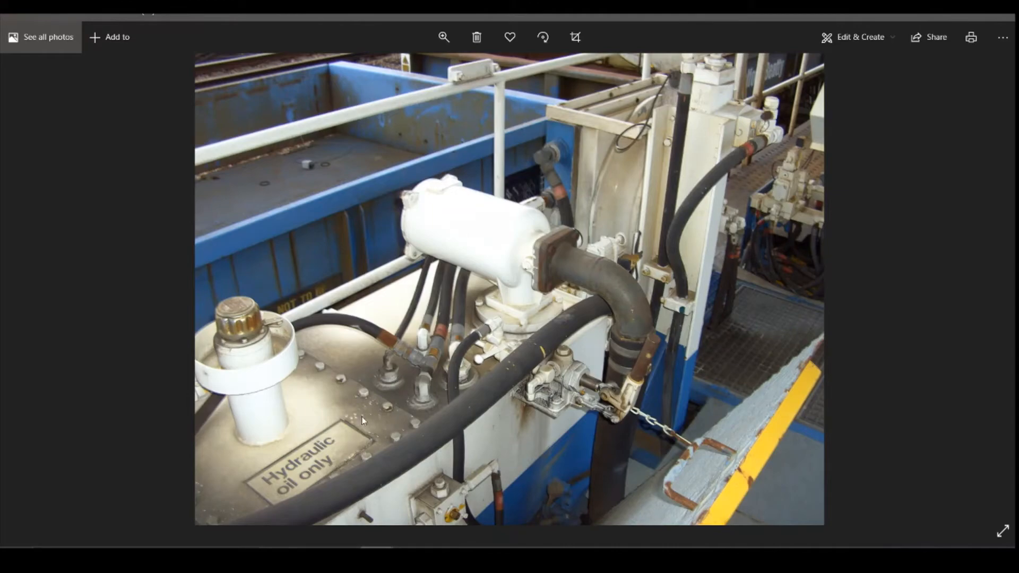
{"action": "key", "text": "alt+Tab"}
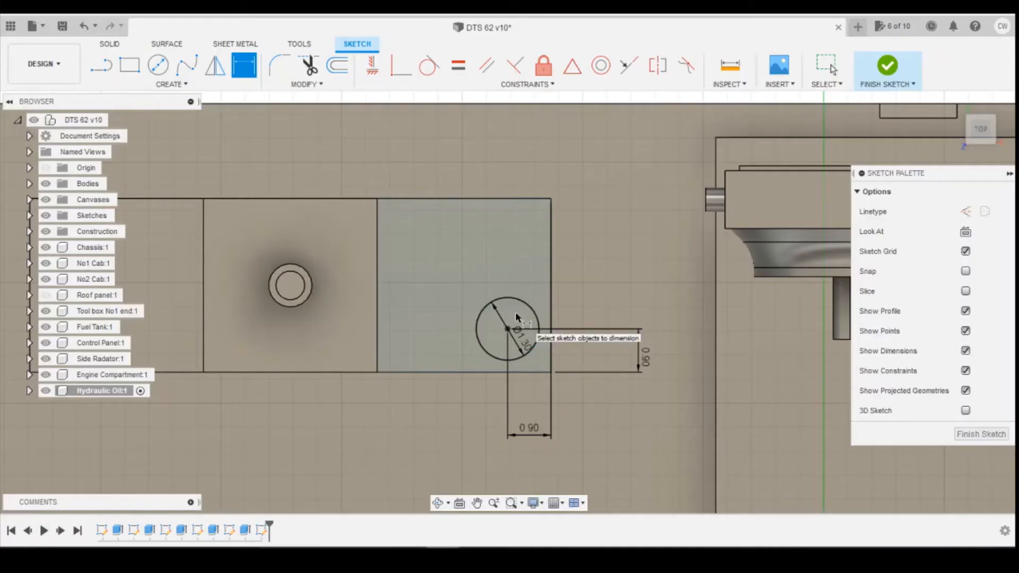
{"action": "key", "text": "Escape"}
{"action": "left_click", "coordinate": [518, 329]}
{"action": "right_click", "coordinate": [518, 329]}
{"action": "left_click", "coordinate": [517, 371]}
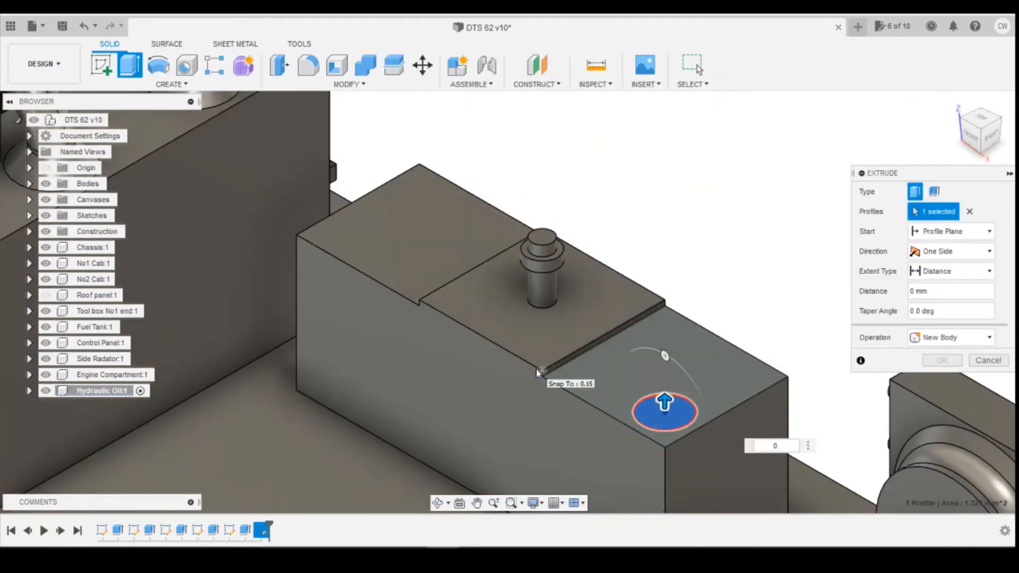
{"action": "type", "text": "0.25"}
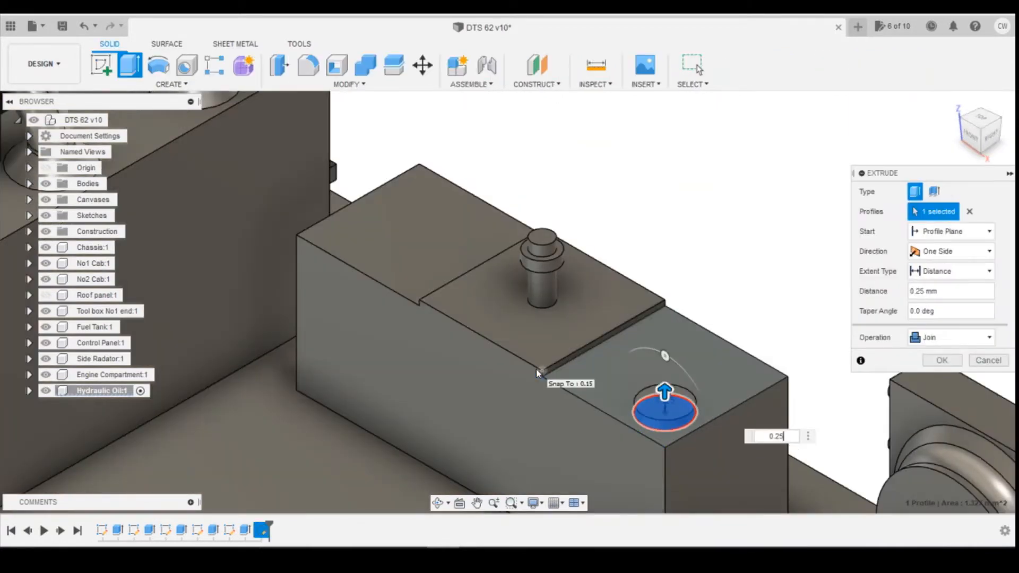
{"action": "key", "text": "Return"}
Check the hydraulic tank reference photo and sketch a centre rectangle 0.9 mm wide and about 0.94 mm deep, centred on the raised disc's top face.
{"action": "key", "text": "alt+Tab"}
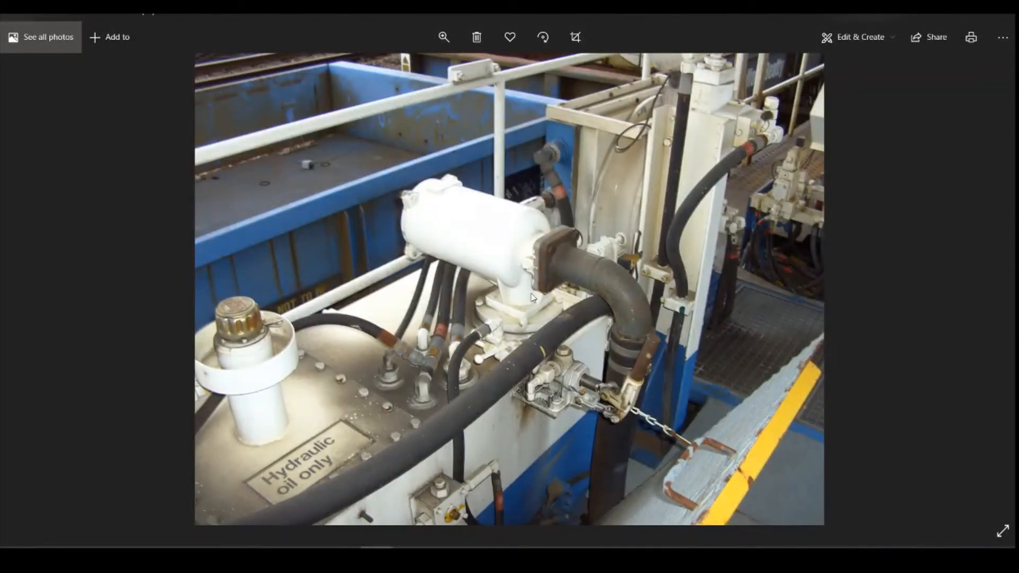
{"action": "key", "text": "alt+Tab"}
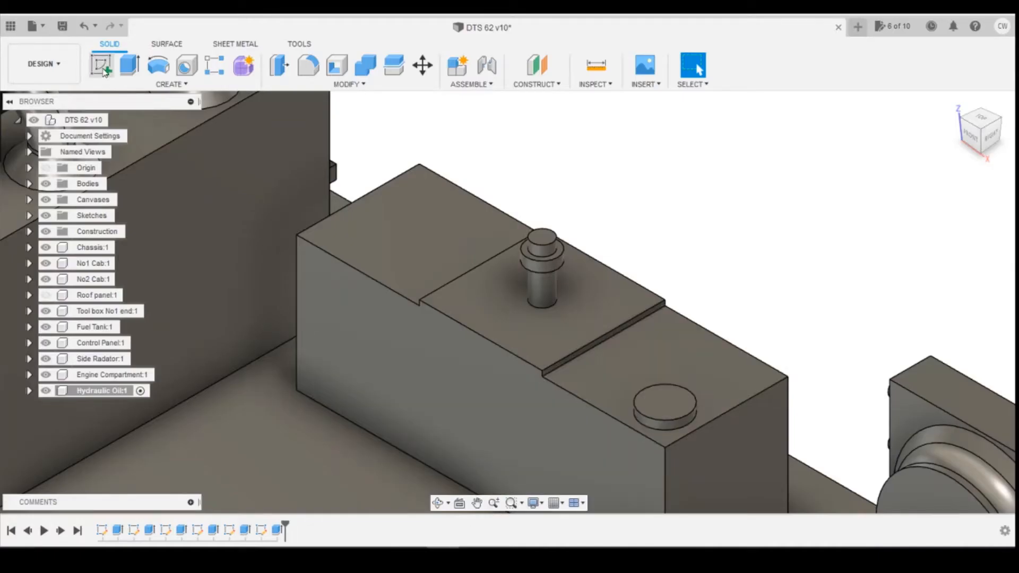
{"action": "left_click", "coordinate": [665, 402]}
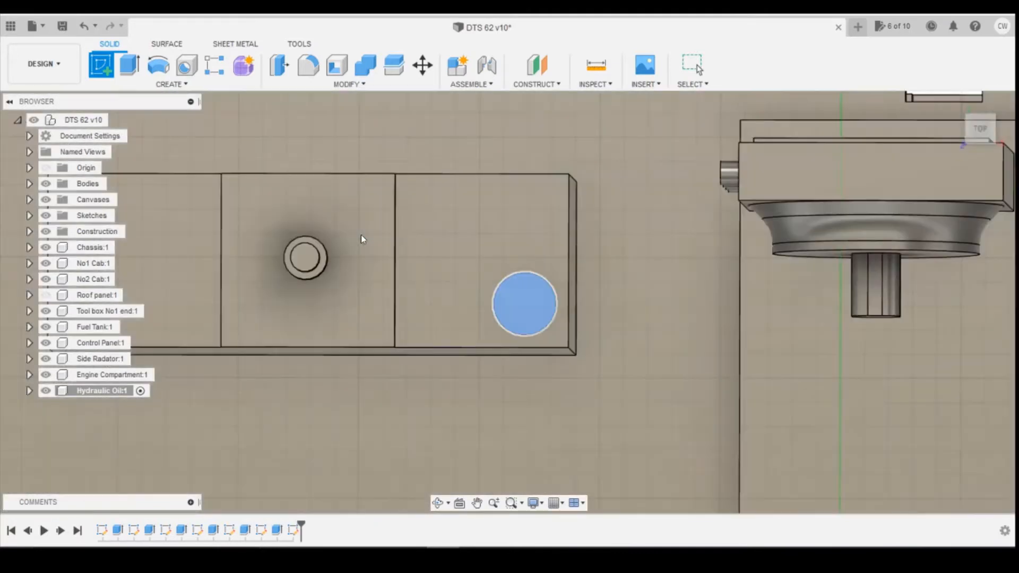
{"action": "key", "text": "r"}
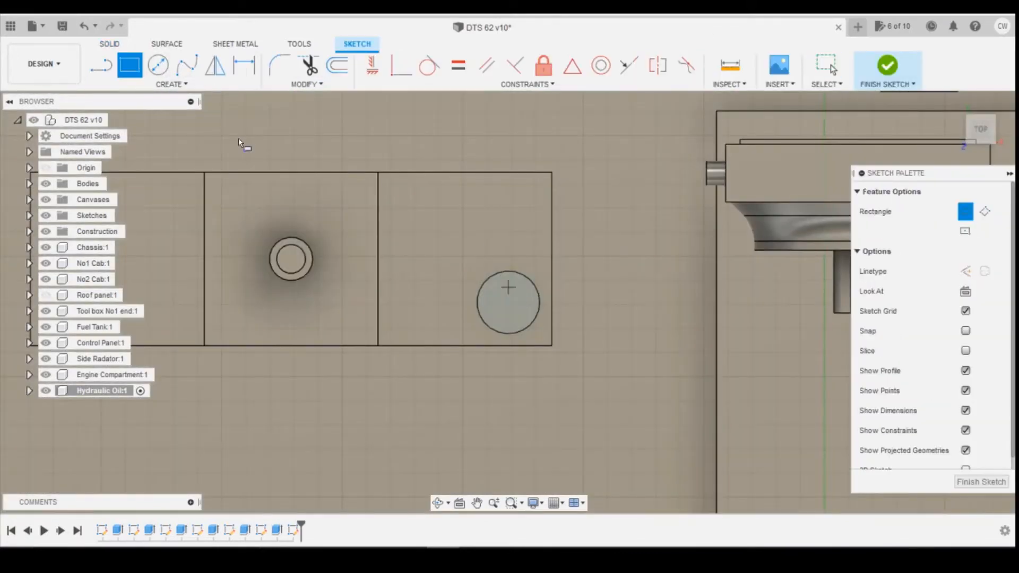
{"action": "left_click", "coordinate": [174, 85]}
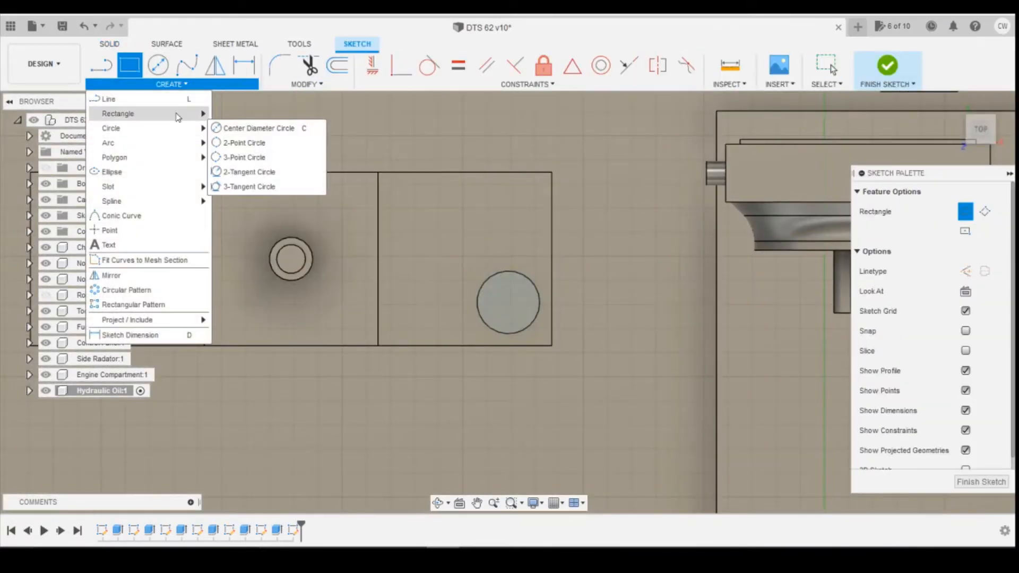
{"action": "mouse_move", "coordinate": [175, 114]}
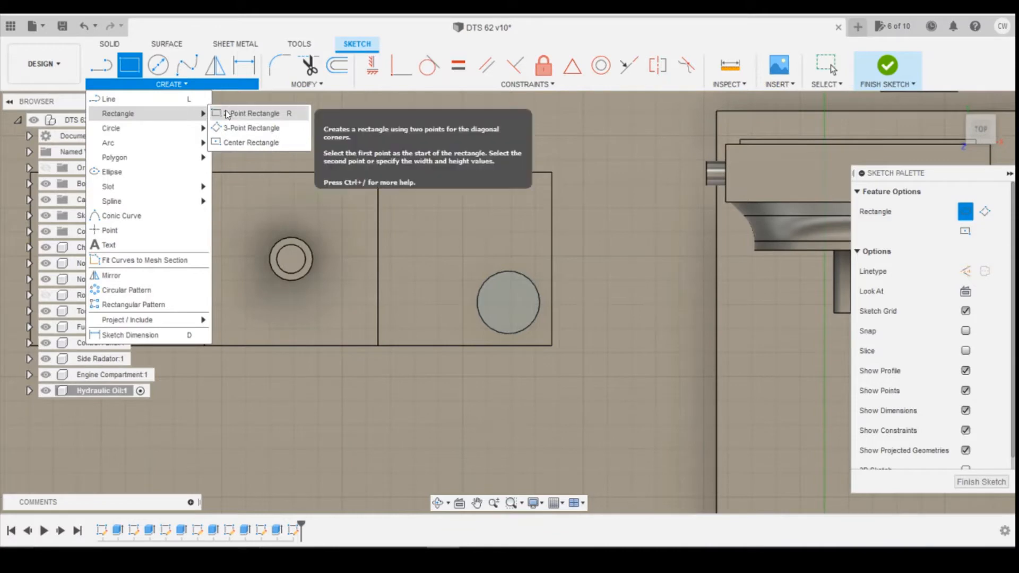
{"action": "left_click", "coordinate": [236, 144]}
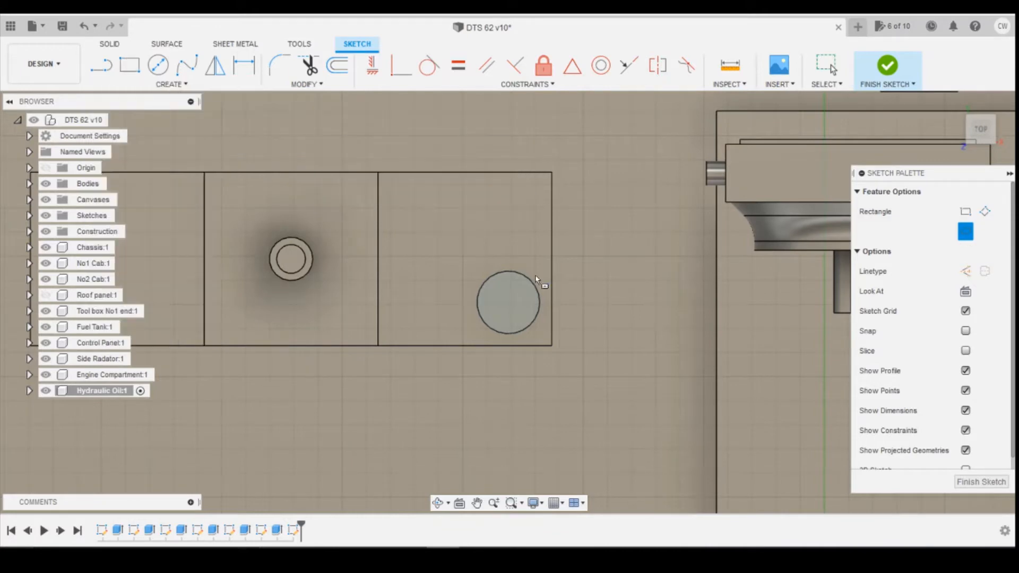
{"action": "left_click", "coordinate": [508, 302]}
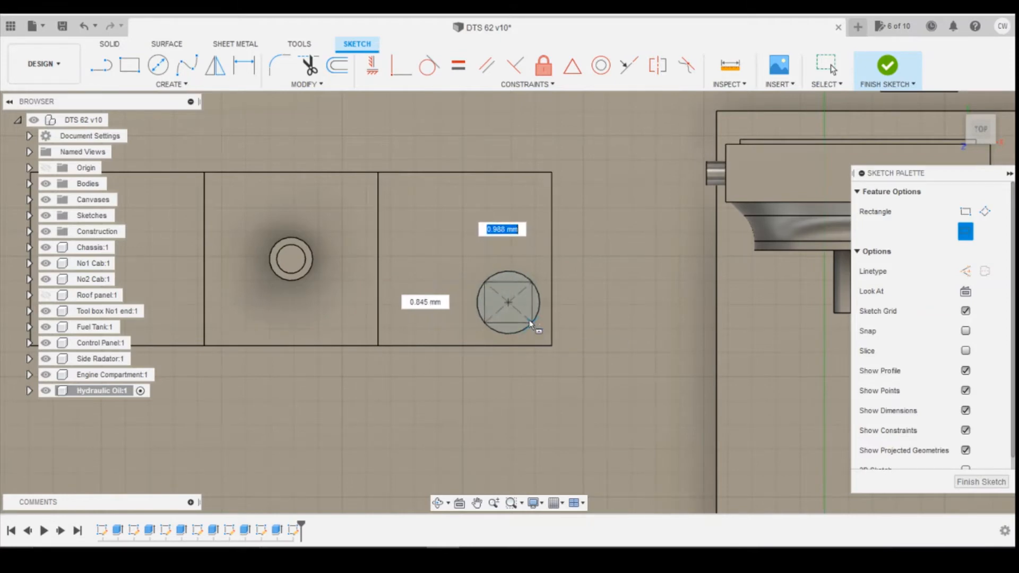
{"action": "scroll", "coordinate": [529, 326], "scroll_direction": "up", "scroll_amount": 2}
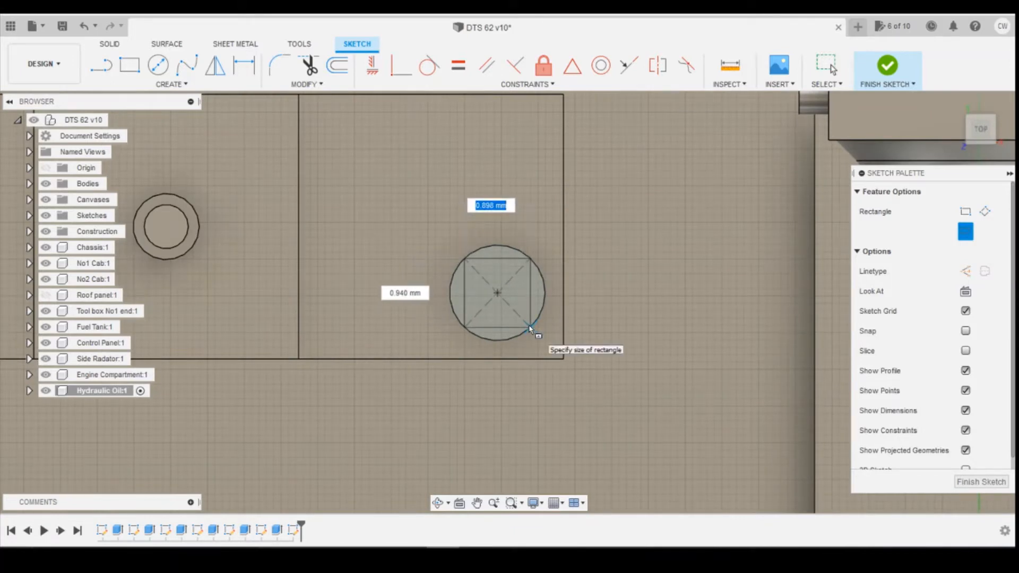
{"action": "type", "text": "0.9"}
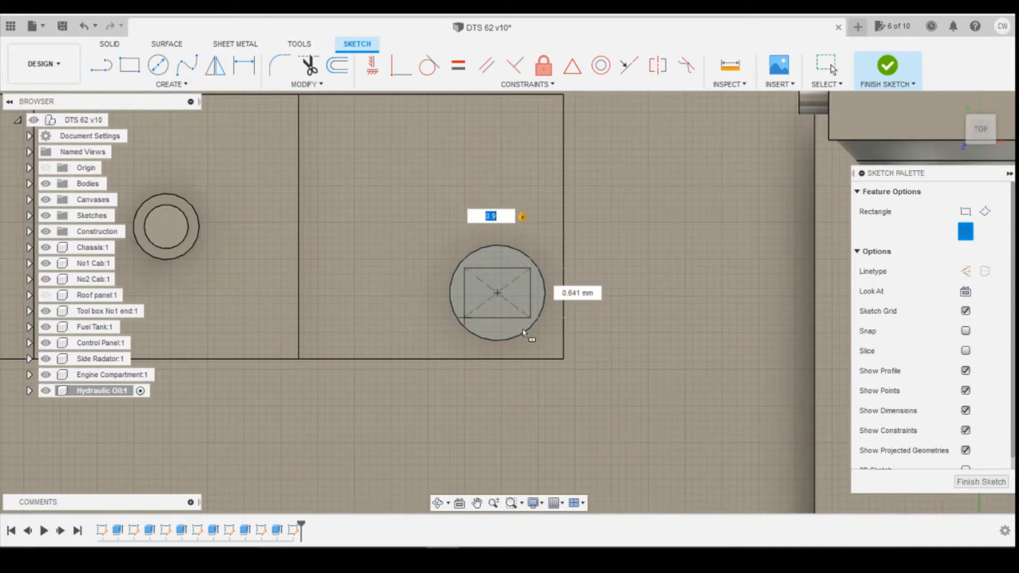
{"action": "left_click", "coordinate": [464, 329]}
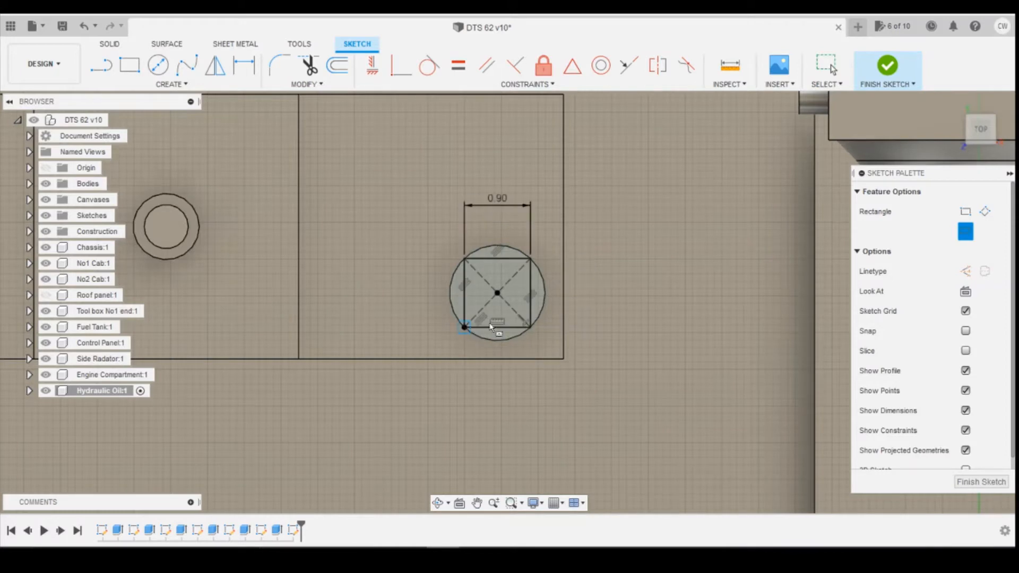
{"action": "key", "text": "Escape"}
Extrude the 0.9 mm rectangle profile 0.2 mm upward as a block joined to the disc.
{"action": "right_click", "coordinate": [518, 295]}
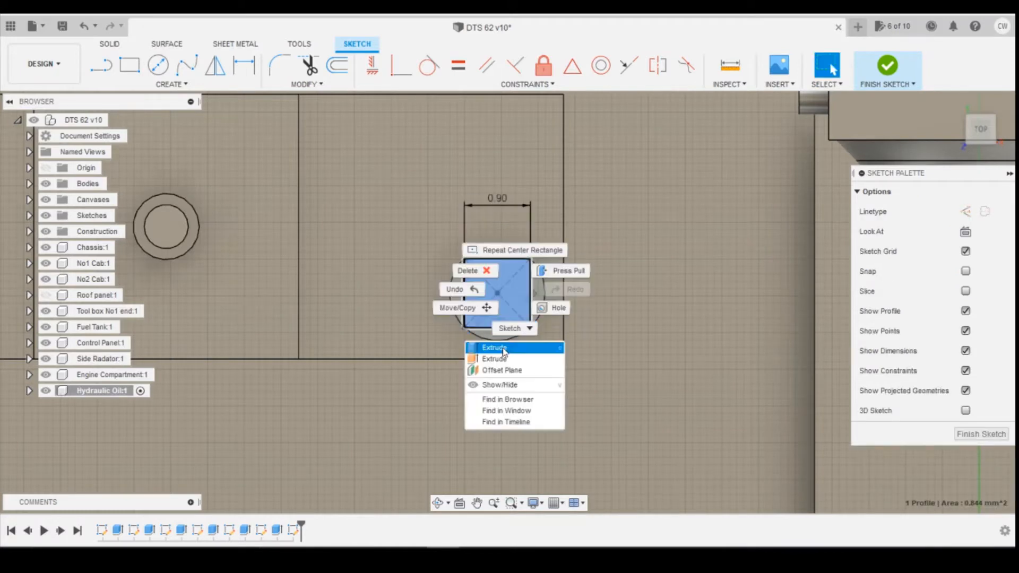
{"action": "left_click", "coordinate": [485, 393]}
{"action": "type", "text": "0.2"}
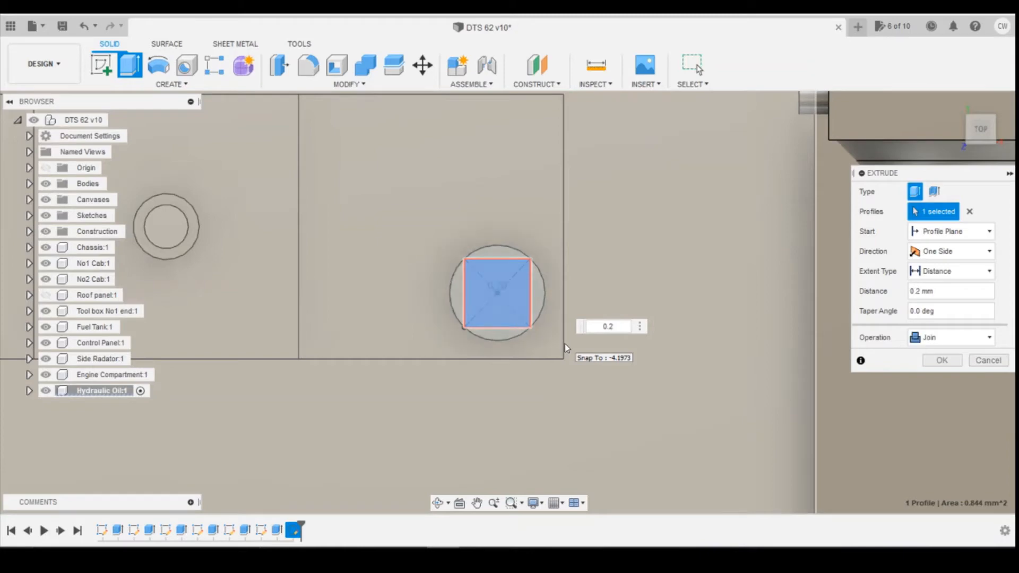
{"action": "key", "text": "Return"}
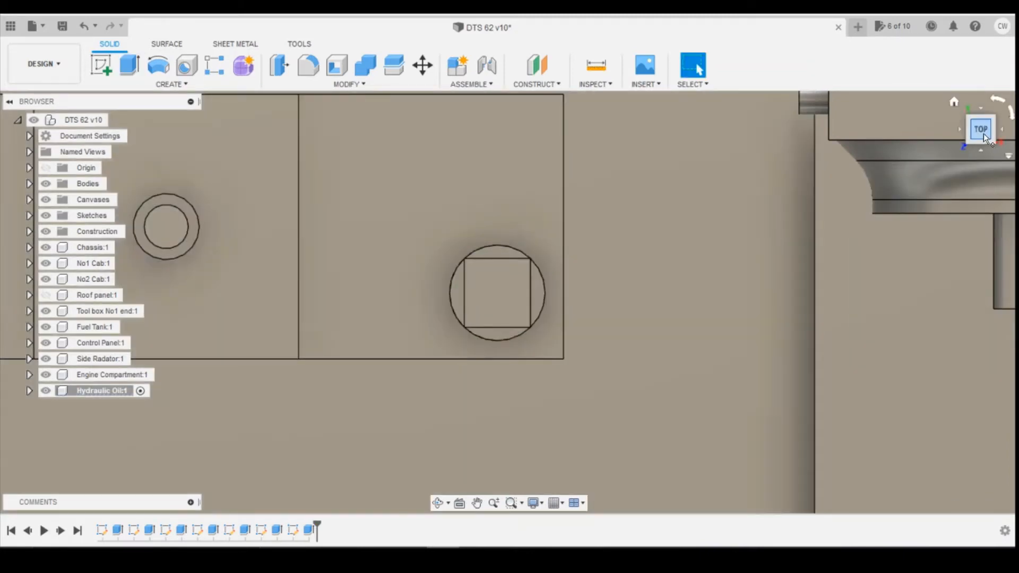
Sketch a 0.6 mm diameter circle at the centre of the square block's top face.
{"action": "left_click", "coordinate": [983, 140]}
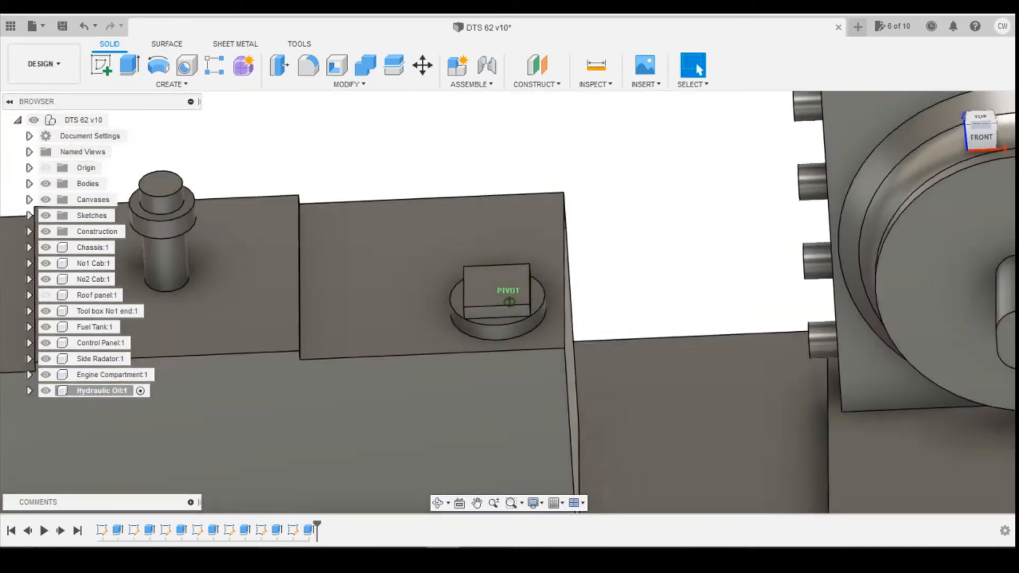
{"action": "left_click_drag", "start_coordinate": [981, 126], "coordinate": [988, 130]}
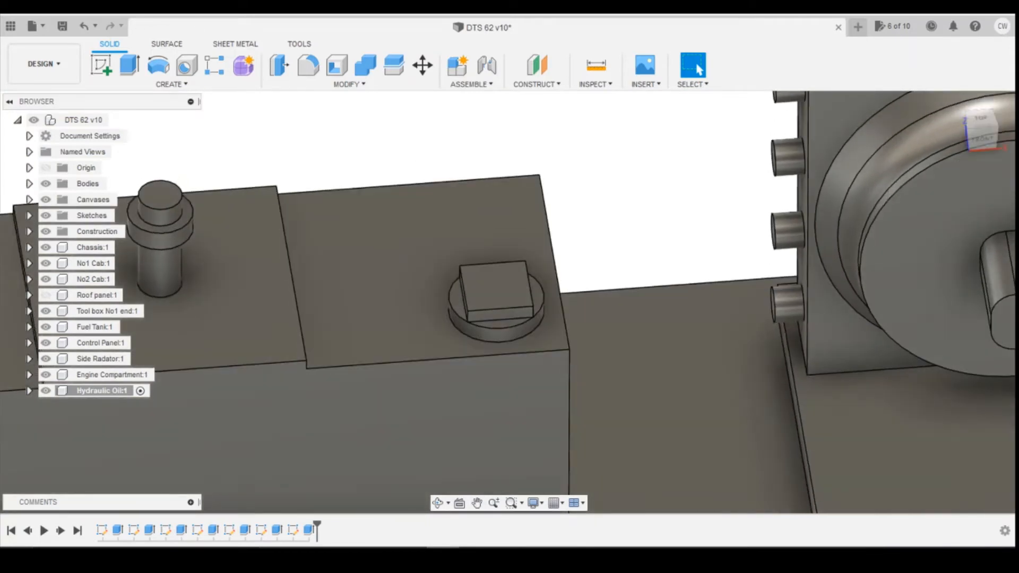
{"action": "left_click", "coordinate": [100, 65]}
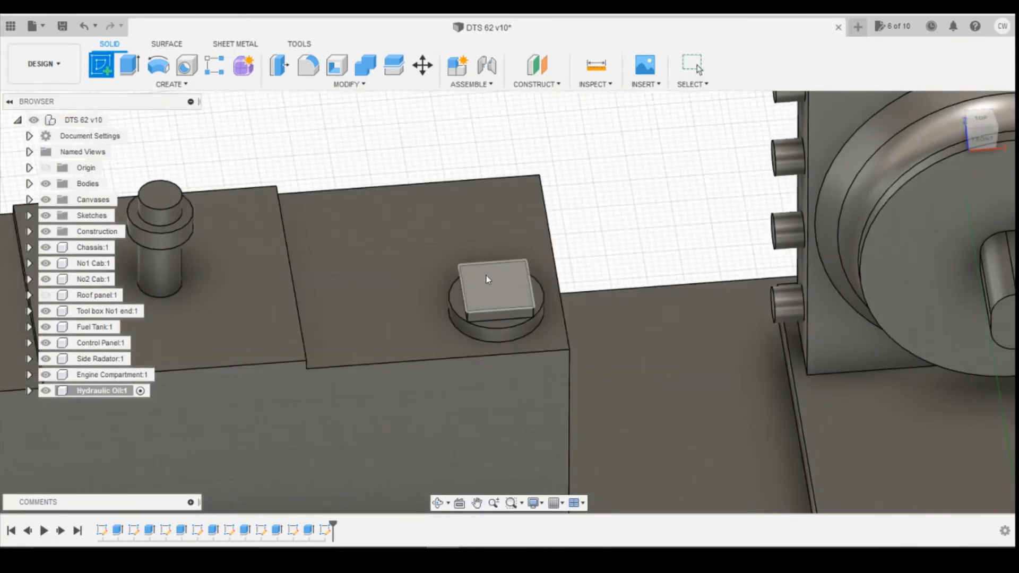
{"action": "left_click", "coordinate": [488, 280]}
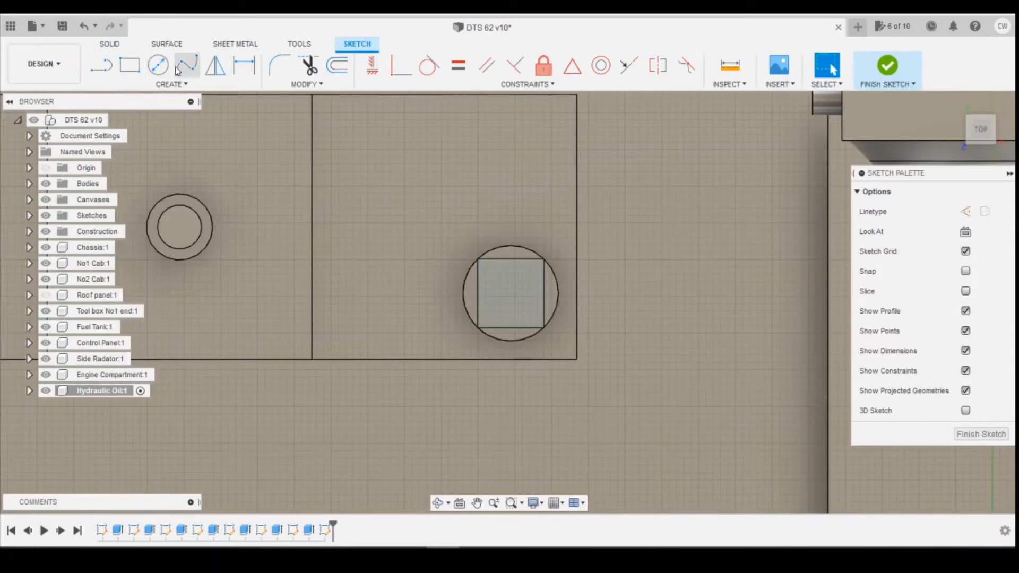
{"action": "key", "text": "c"}
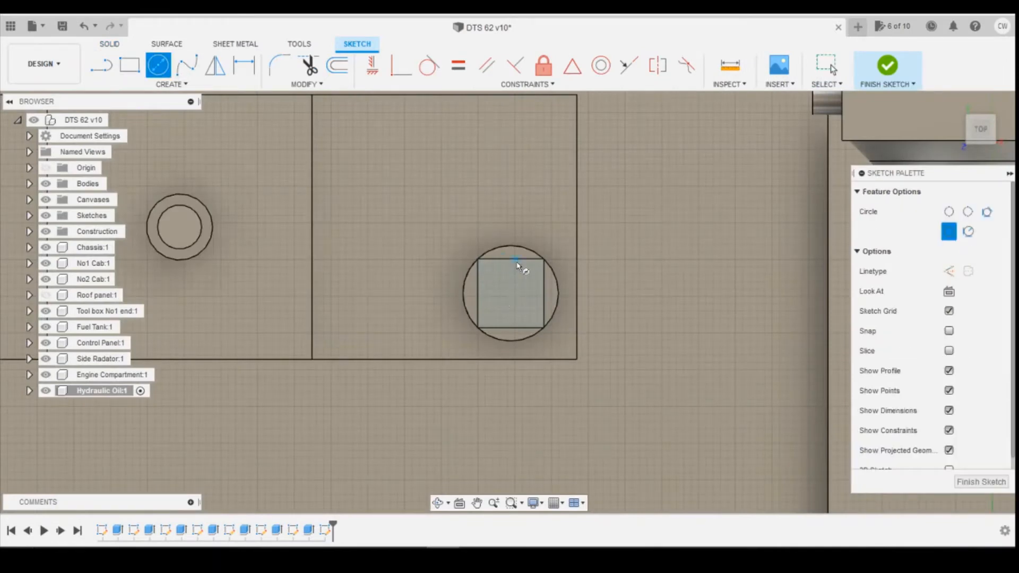
{"action": "left_click", "coordinate": [511, 294]}
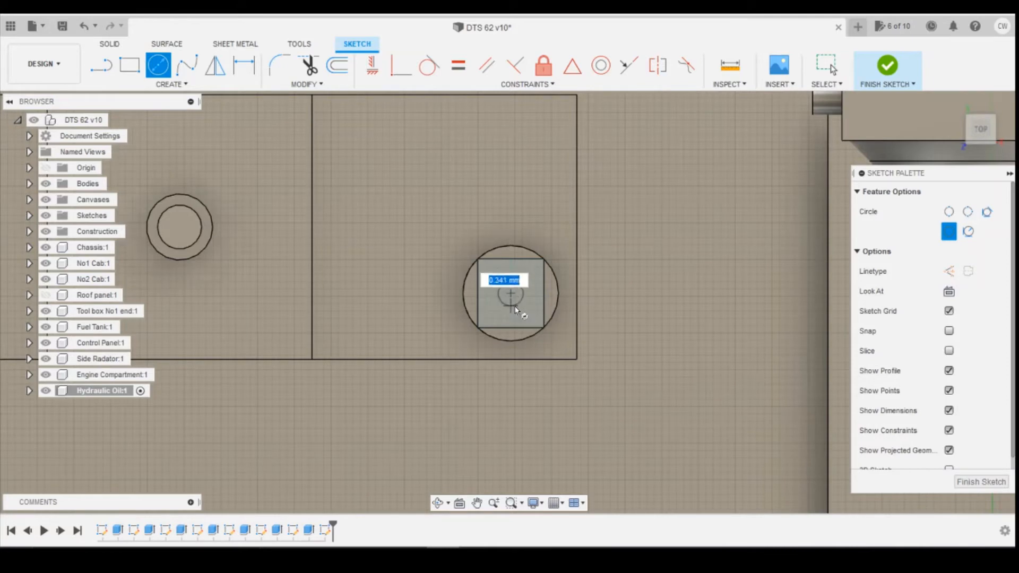
{"action": "type", "text": "0.6"}
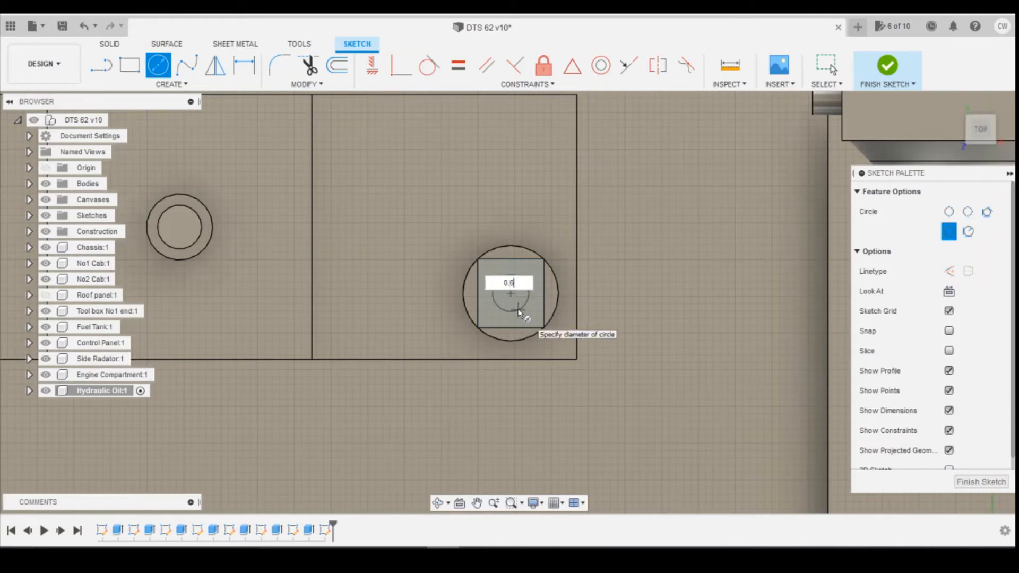
{"action": "key", "text": "Return"}
Extrude the 0.6 mm circle 1.2 mm upward as a post joined to the block, checking the filter's proportions in the reference photo.
{"action": "right_click", "coordinate": [527, 288]}
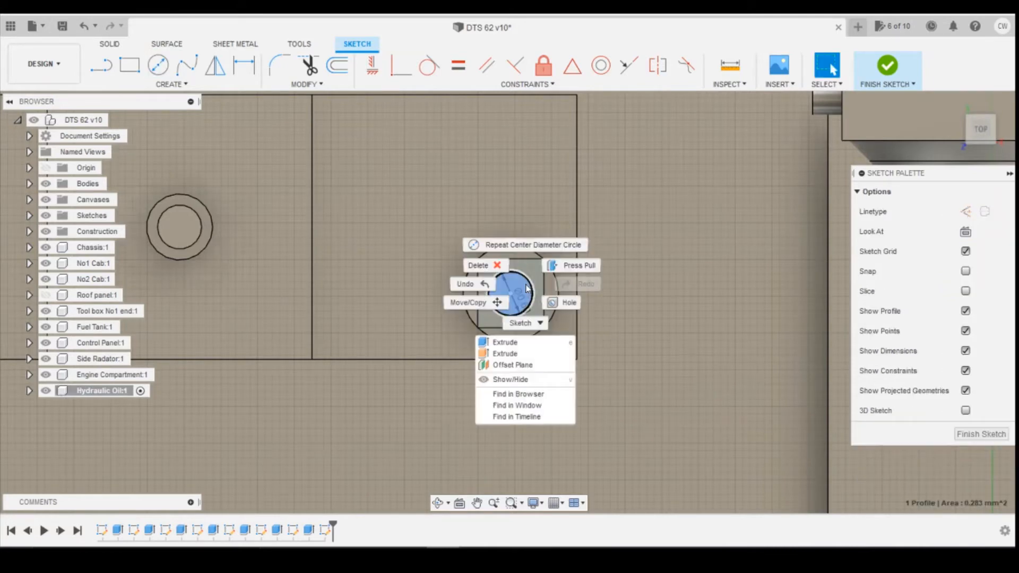
{"action": "left_click", "coordinate": [504, 341]}
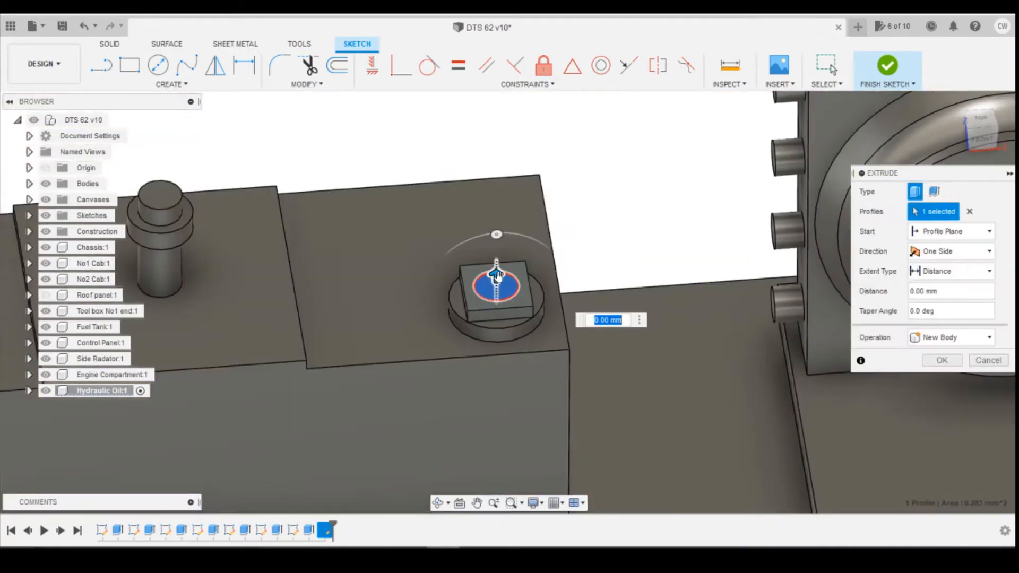
{"action": "mouse_move", "coordinate": [377, 558]}
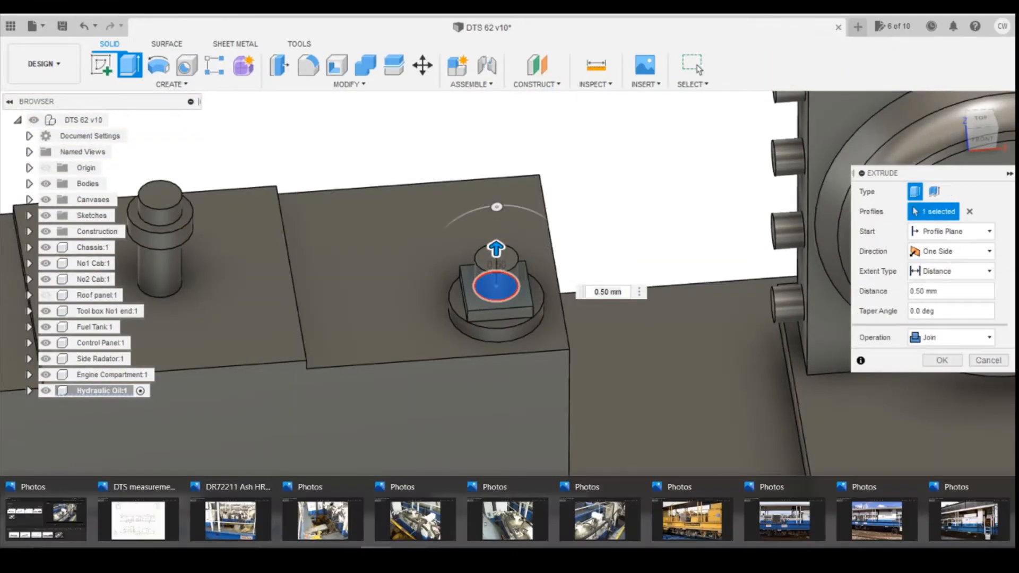
{"action": "left_click", "coordinate": [619, 528]}
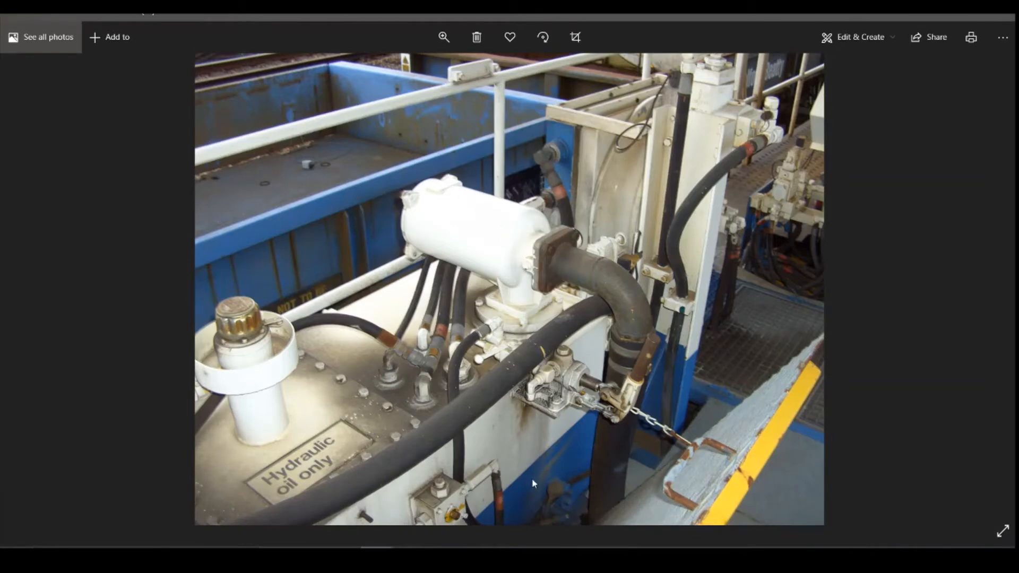
{"action": "left_click", "coordinate": [442, 559]}
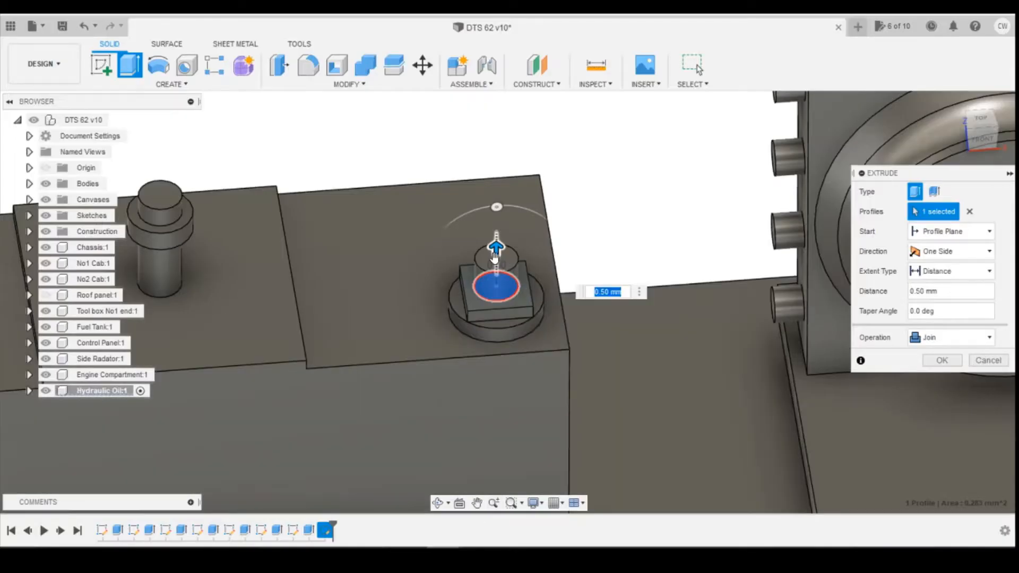
{"action": "left_click_drag", "start_coordinate": [499, 252], "coordinate": [497, 211]}
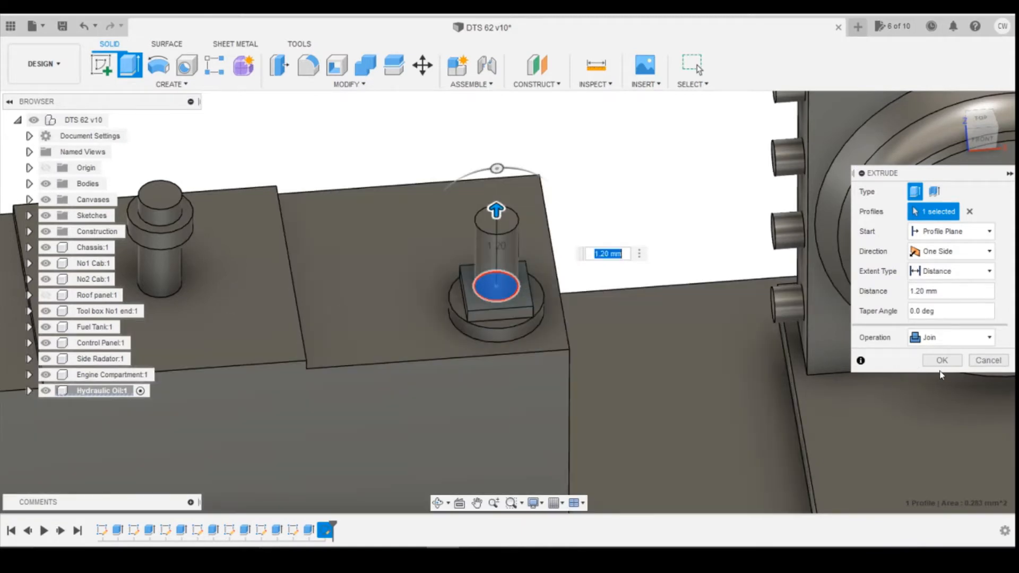
{"action": "left_click", "coordinate": [942, 362]}
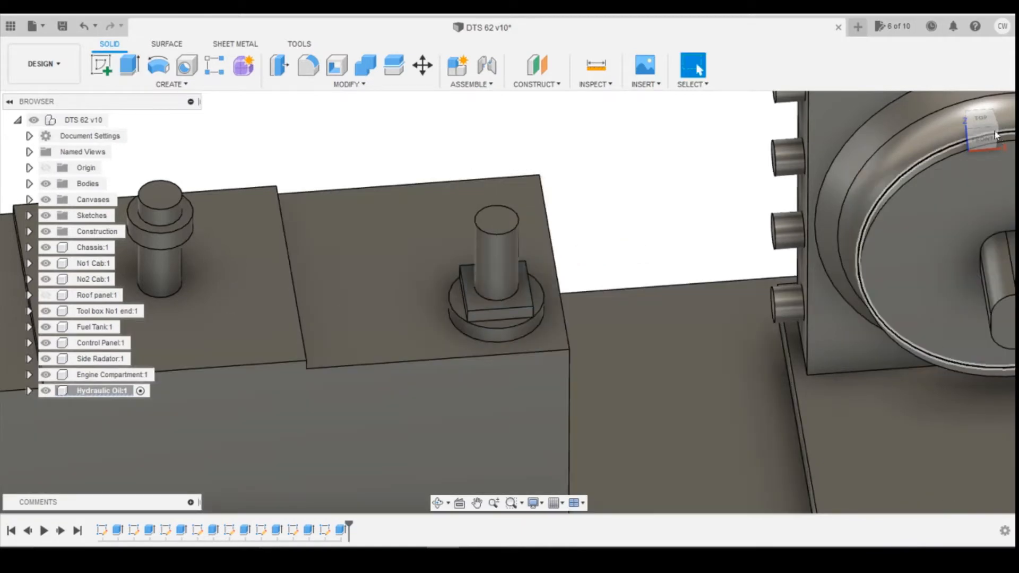
Sketch a 1.4 mm diameter circle on the square block's side face, centred across the post, and compare it with the filter's reference photo.
{"action": "mouse_move", "coordinate": [987, 135]}
{"action": "left_mouse_down"}
{"action": "mouse_move", "coordinate": [1013, 127]}
{"action": "mouse_move", "coordinate": [982, 144]}
{"action": "mouse_move", "coordinate": [966, 123]}
{"action": "mouse_move", "coordinate": [928, 136]}
{"action": "left_mouse_up"}
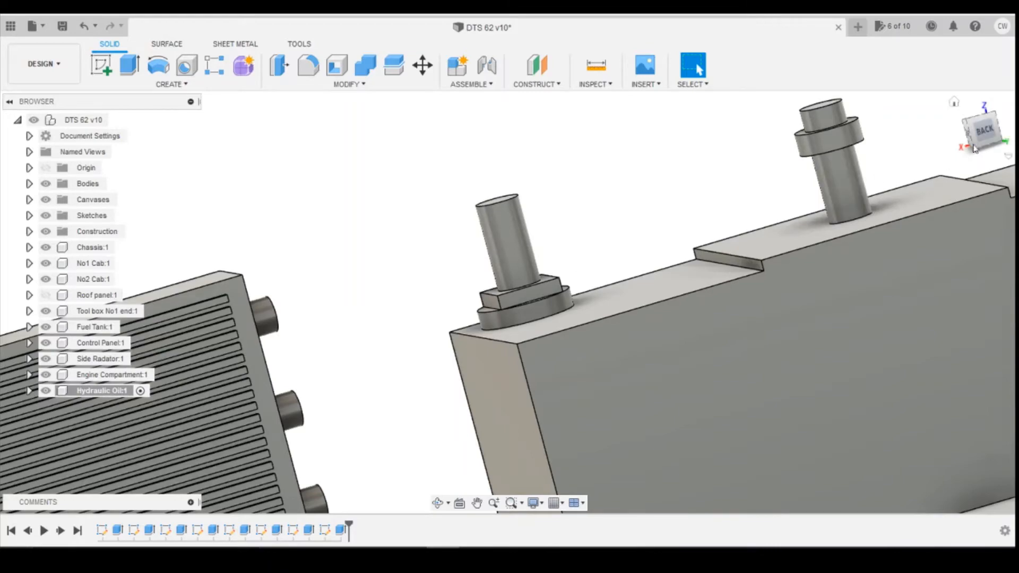
{"action": "mouse_move", "coordinate": [982, 141]}
{"action": "left_mouse_down"}
{"action": "mouse_move", "coordinate": [1011, 147]}
{"action": "mouse_move", "coordinate": [923, 145]}
{"action": "left_mouse_up"}
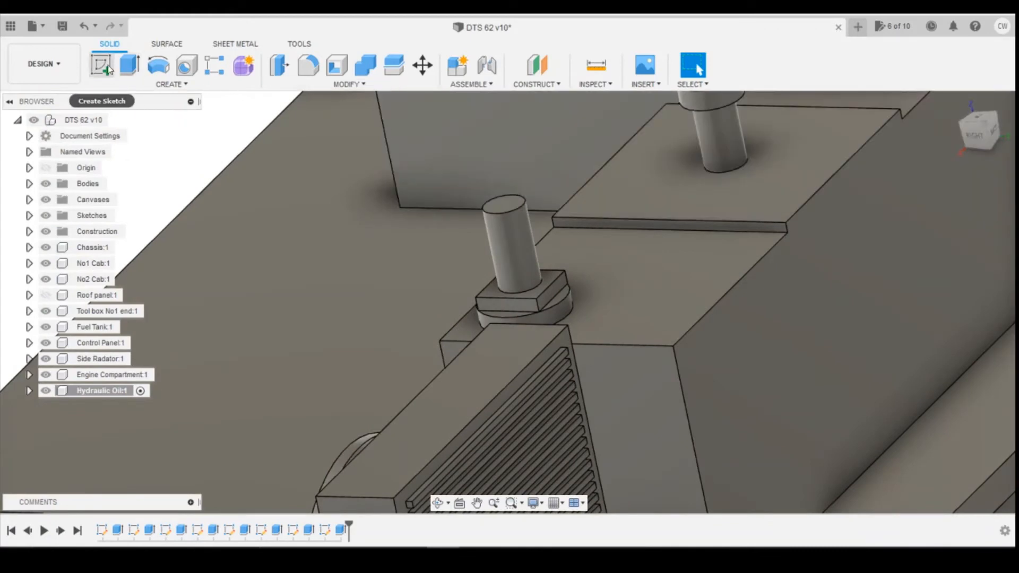
{"action": "left_click", "coordinate": [106, 66]}
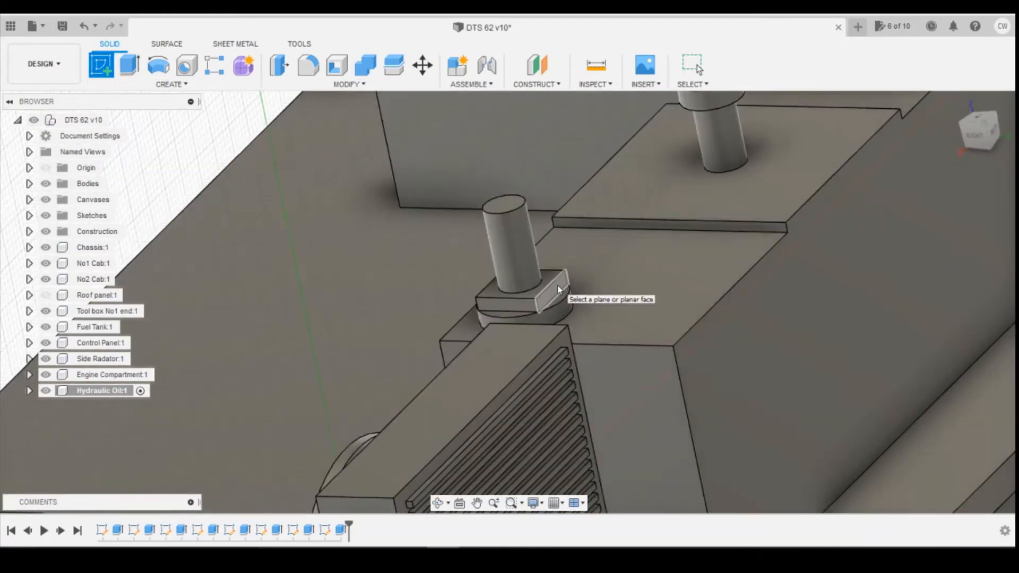
{"action": "left_click", "coordinate": [557, 289]}
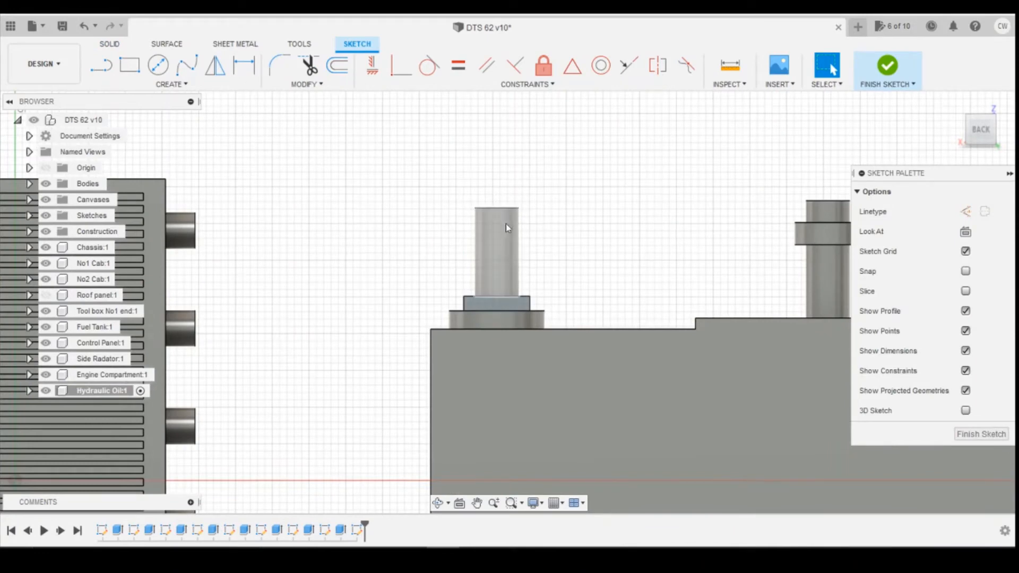
{"action": "left_click", "coordinate": [158, 65]}
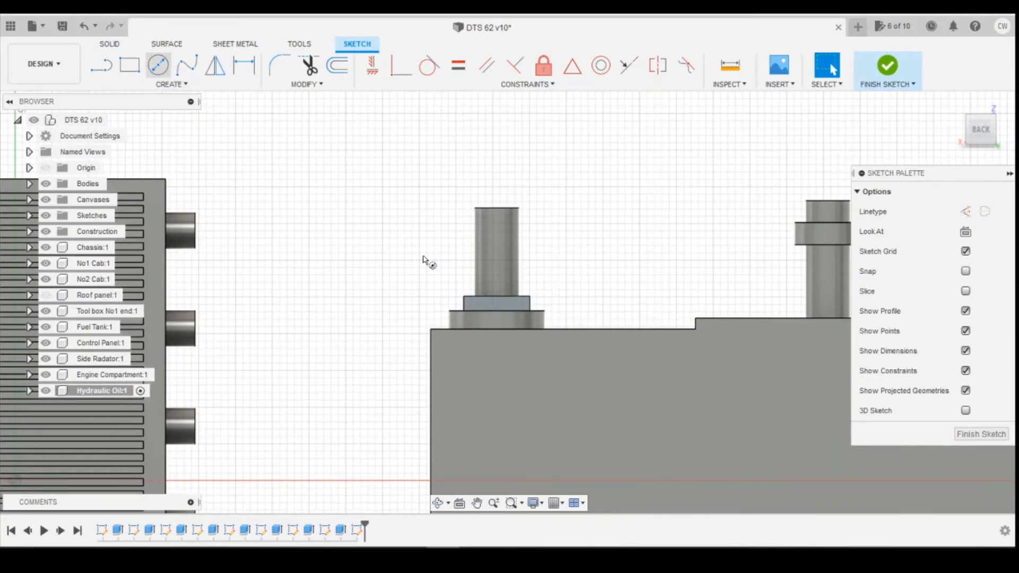
{"action": "left_click", "coordinate": [496, 245]}
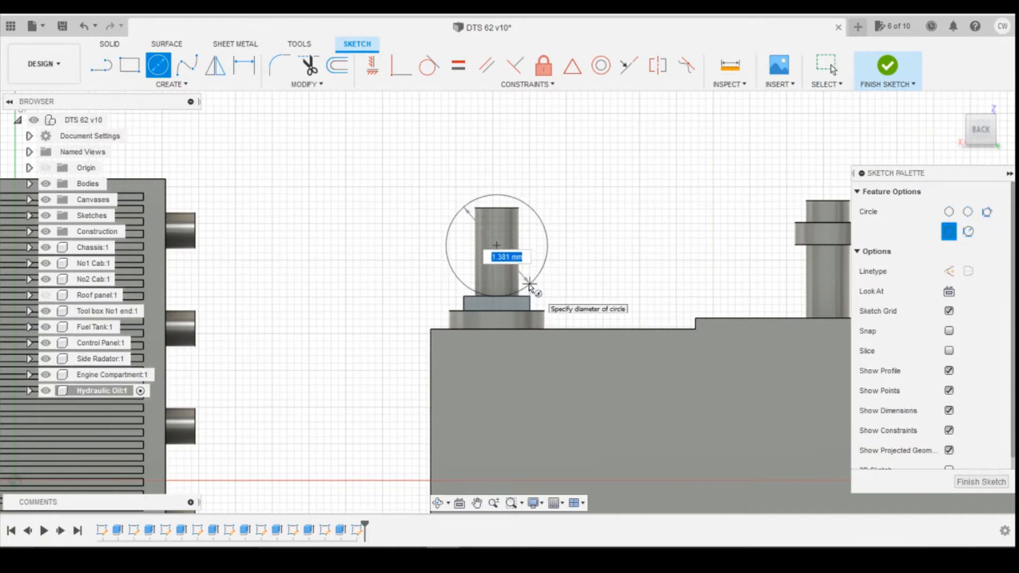
{"action": "type", "text": "1"}
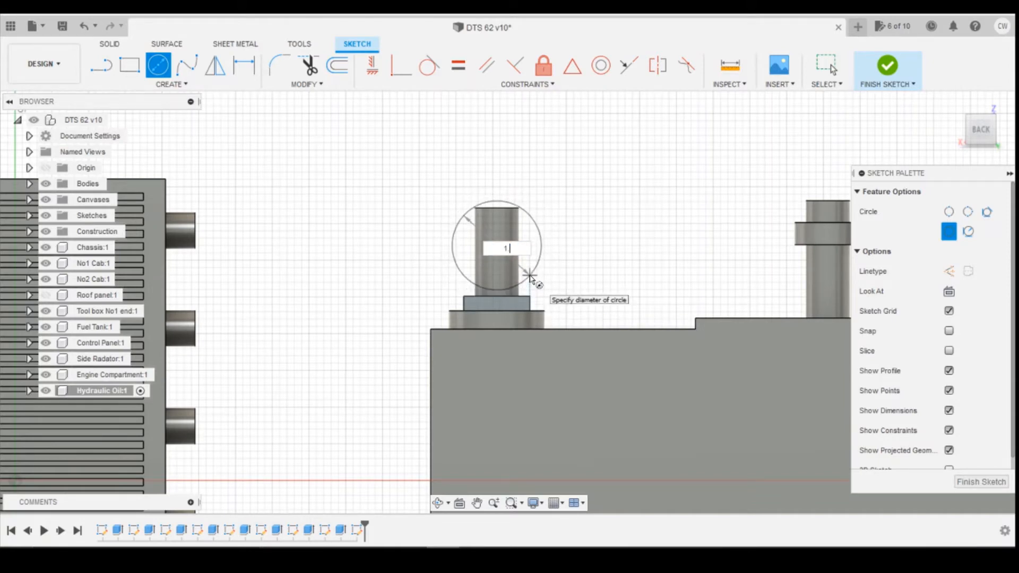
{"action": "type", "text": ".4"}
{"action": "key", "text": "Return"}
{"action": "key", "text": "Escape"}
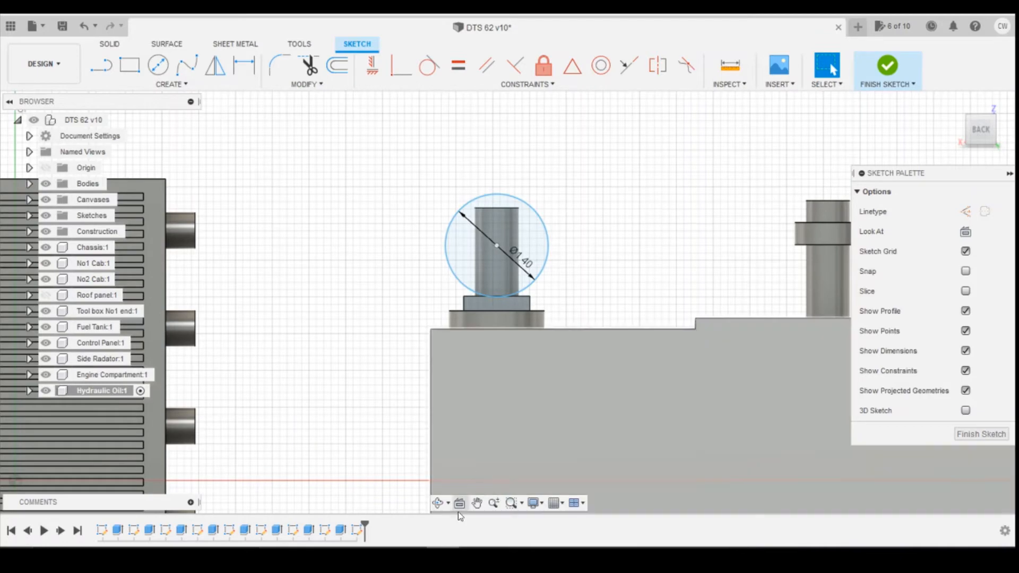
{"action": "mouse_move", "coordinate": [377, 555]}
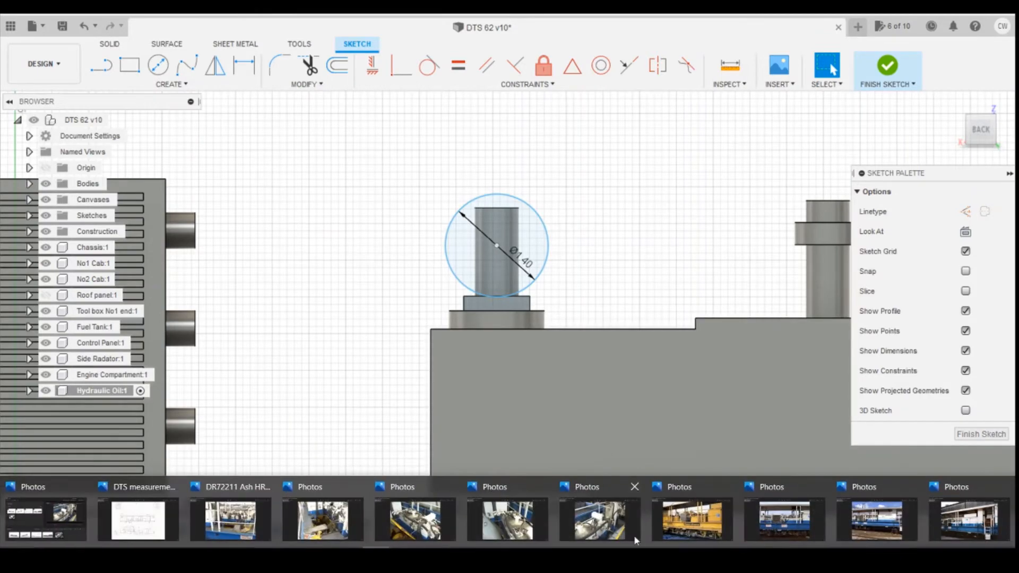
{"action": "left_click", "coordinate": [607, 521]}
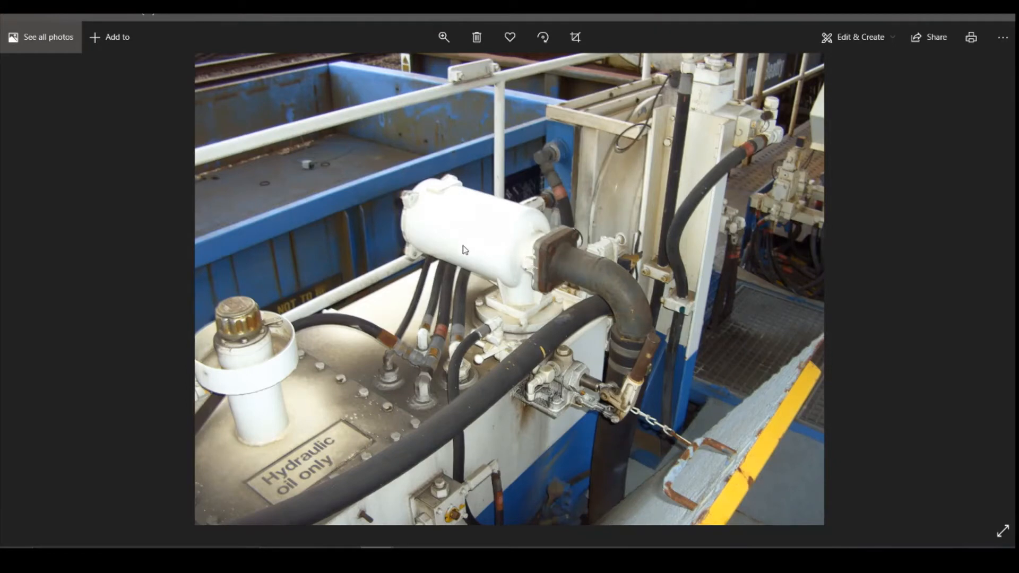
{"action": "left_click", "coordinate": [444, 555]}
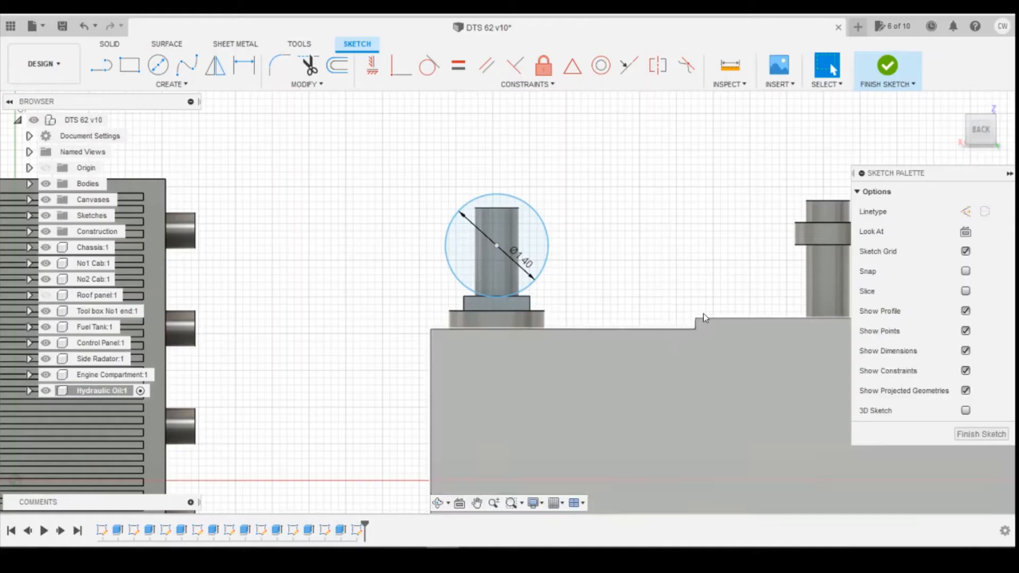
Select both regions of the 1.4 mm circle, including the thin sliver overlapping the block, and set up a two-sided extrusion.
{"action": "left_click_drag", "start_coordinate": [981, 131], "coordinate": [968, 131]}
{"action": "mouse_move", "coordinate": [744, 143]}
{"action": "middle_mouse_down", "text": "shift"}
{"action": "mouse_move", "coordinate": [658, 159]}
{"action": "mouse_move", "coordinate": [600, 197]}
{"action": "mouse_move", "coordinate": [642, 186]}
{"action": "mouse_move", "coordinate": [662, 206]}
{"action": "middle_mouse_up", "text": "shift"}
{"action": "left_click", "coordinate": [528, 240]}
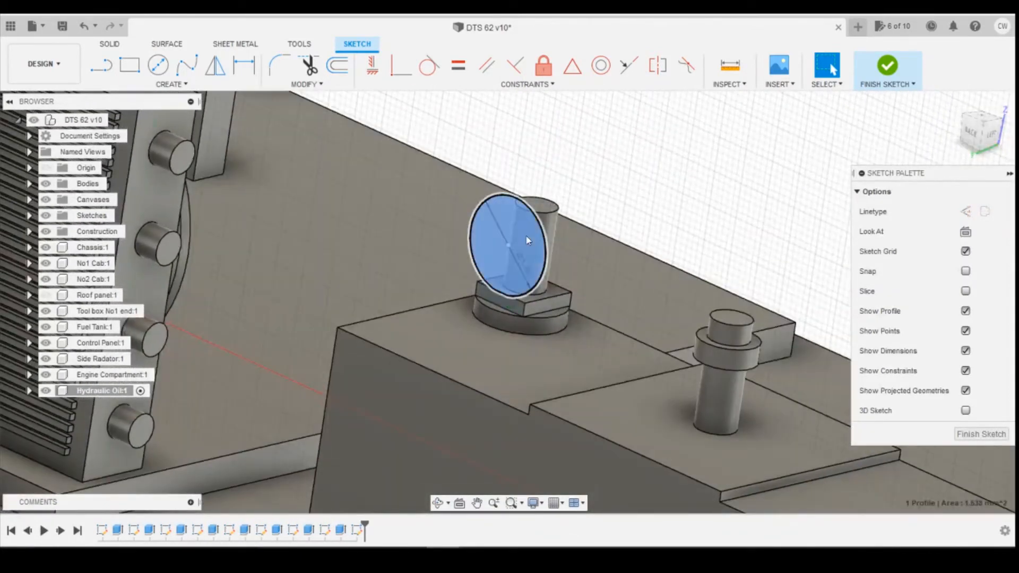
{"action": "scroll", "coordinate": [505, 272], "scroll_direction": "up", "scroll_amount": 10}
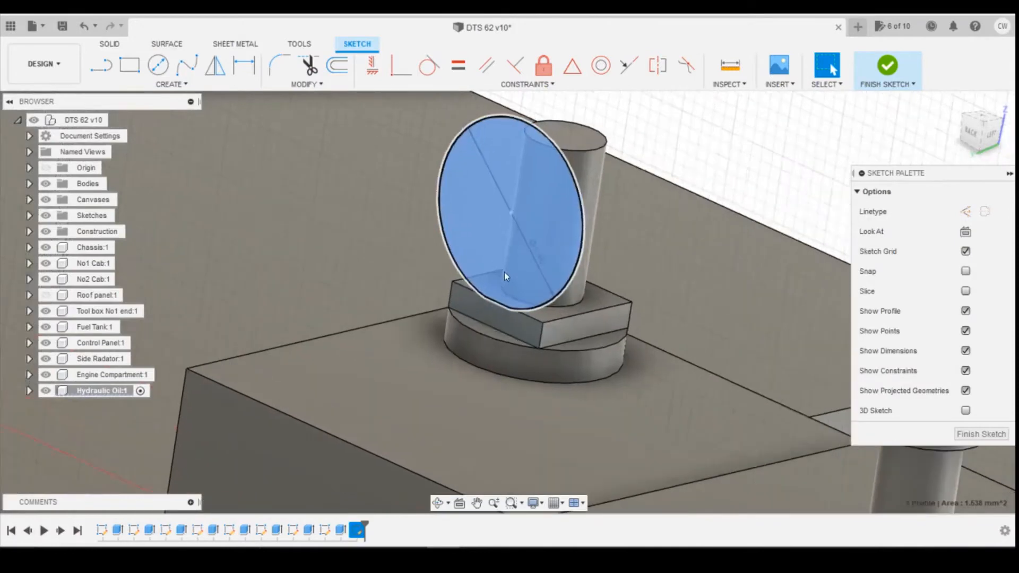
{"action": "scroll", "coordinate": [465, 403], "scroll_direction": "up", "scroll_amount": 8}
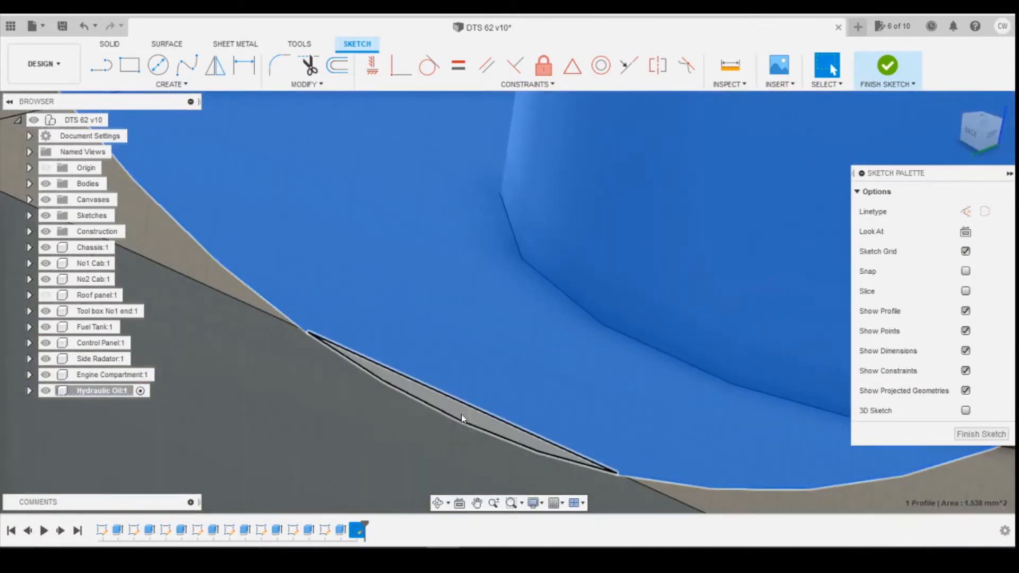
{"action": "left_click", "coordinate": [461, 415], "text": "shift"}
{"action": "right_click", "coordinate": [502, 325]}
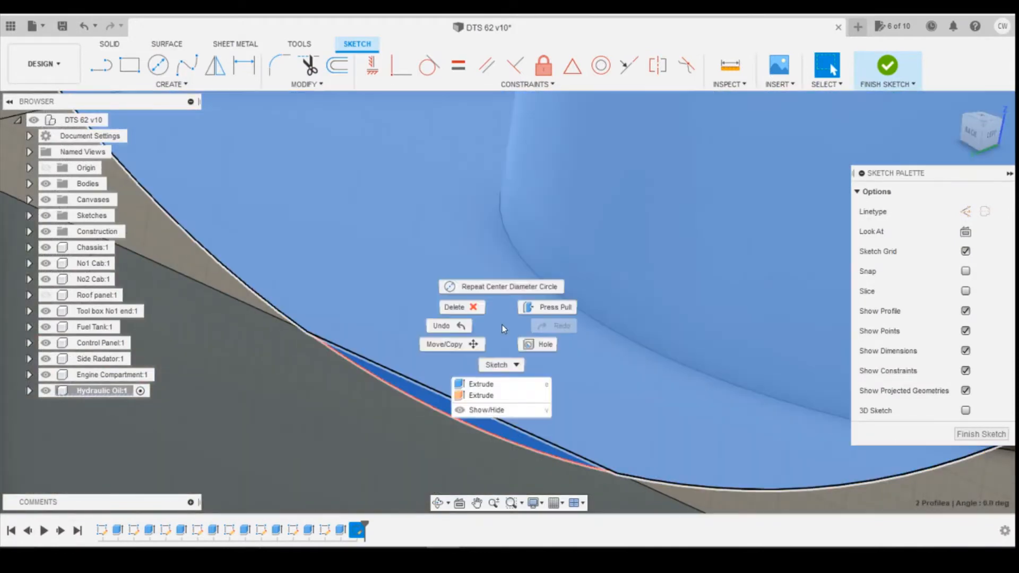
{"action": "left_click", "coordinate": [488, 384]}
{"action": "scroll", "coordinate": [785, 279], "scroll_direction": "down", "scroll_amount": 5}
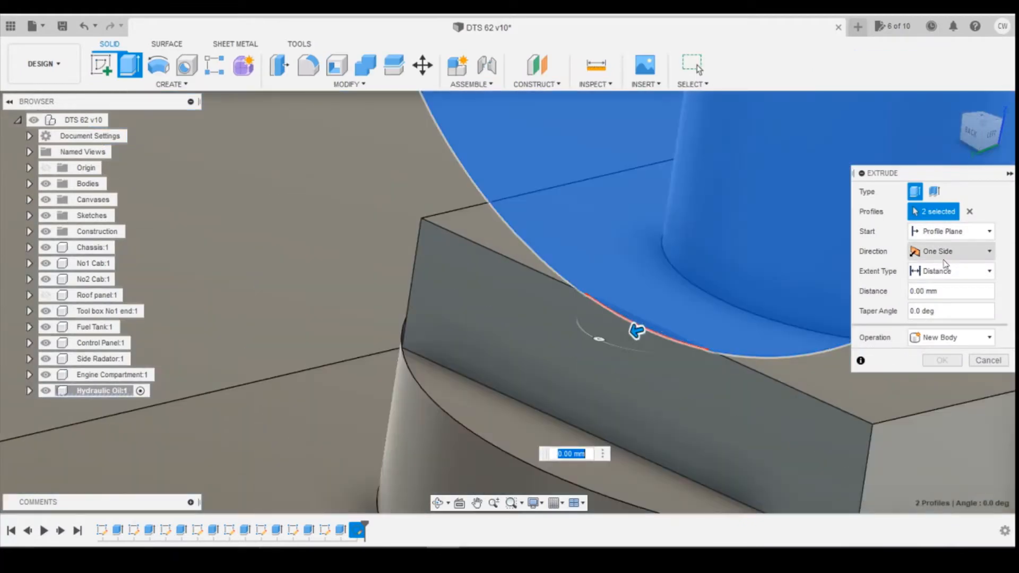
{"action": "left_click", "coordinate": [945, 256]}
{"action": "left_click", "coordinate": [941, 284]}
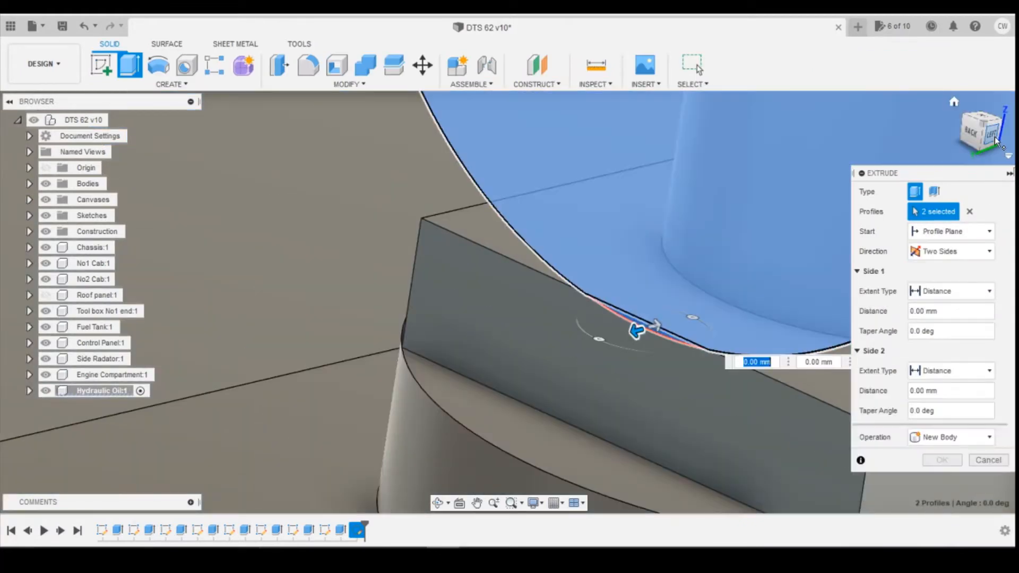
Hide the No2 Cab and Engine Compartment components to clear the side view of the filter.
{"action": "left_click", "coordinate": [990, 134]}
{"action": "scroll", "coordinate": [680, 221], "scroll_direction": "down", "scroll_amount": 8}
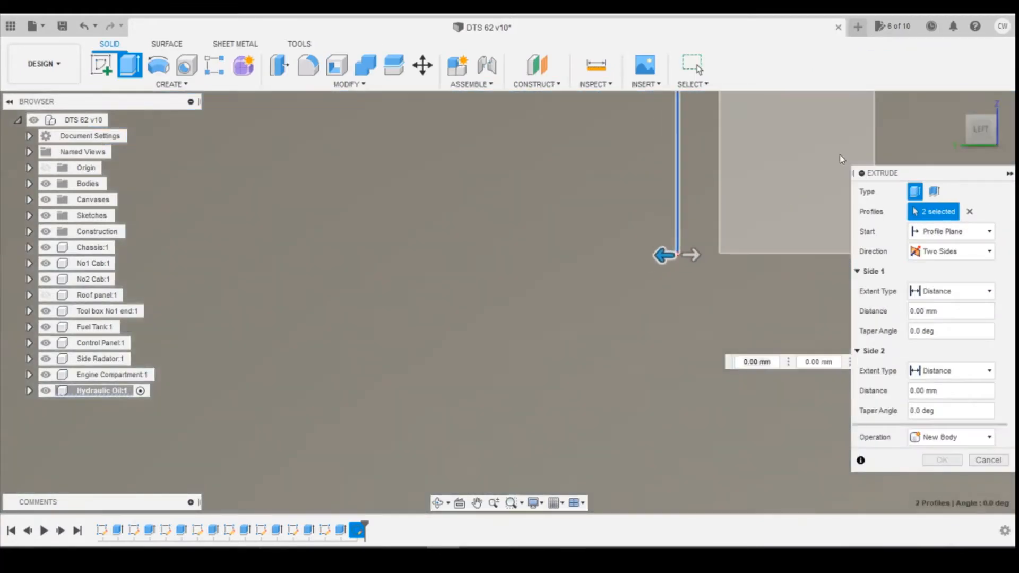
{"action": "scroll", "coordinate": [789, 220], "scroll_direction": "down", "scroll_amount": 5}
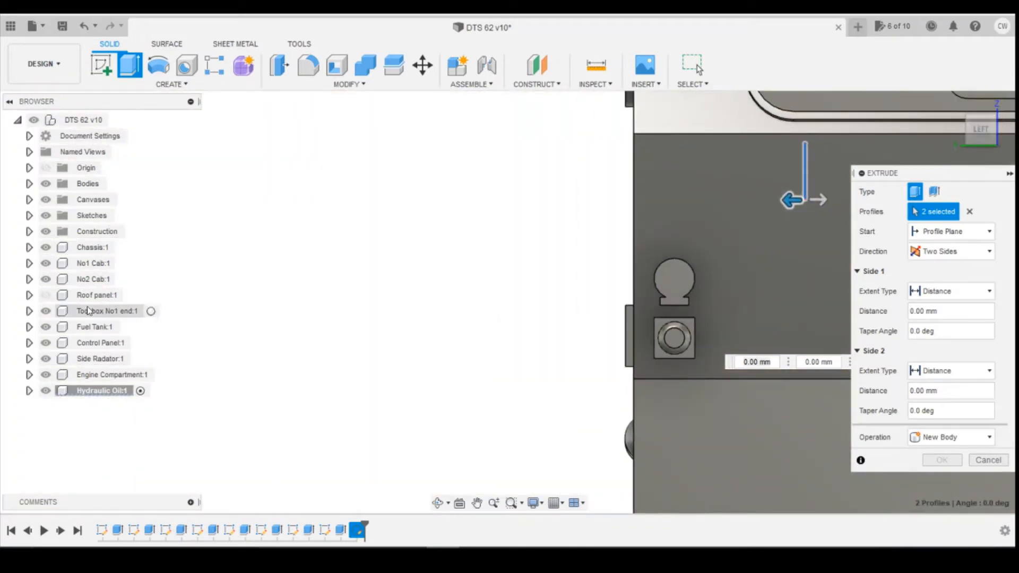
{"action": "left_click", "coordinate": [45, 280]}
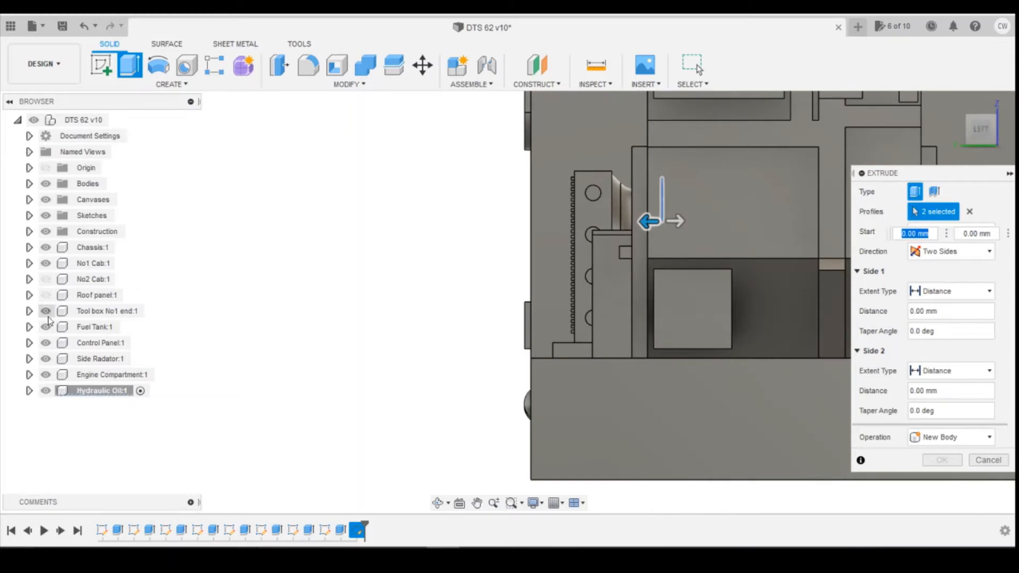
{"action": "left_click", "coordinate": [46, 375]}
{"action": "scroll", "coordinate": [551, 257], "scroll_direction": "up", "scroll_amount": 6}
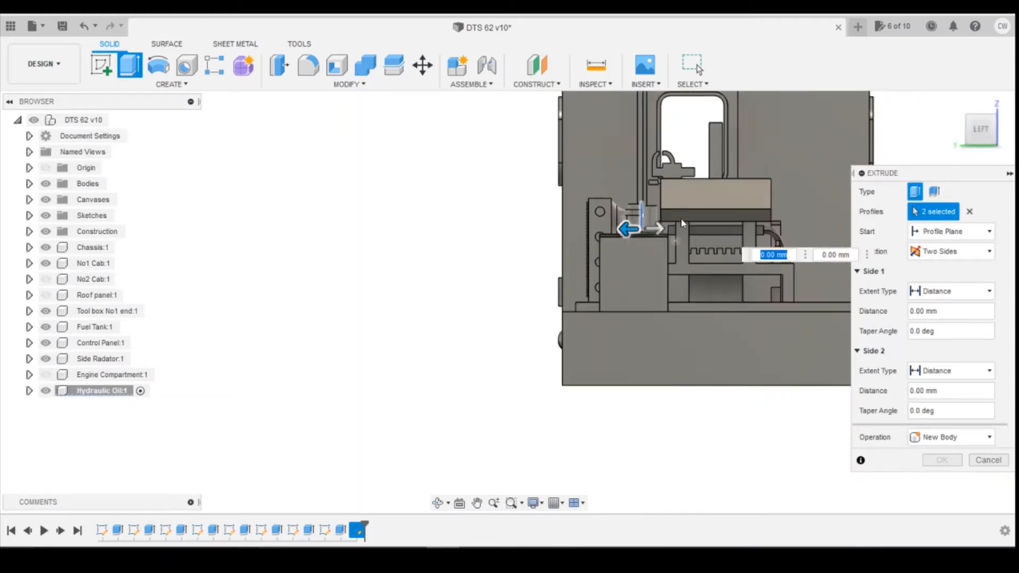
Extrude the circle 1.5 mm outward and 0.7 mm back over the post, joined to the tank, checking the filter's length in the reference photo.
{"action": "left_click_drag", "start_coordinate": [544, 257], "coordinate": [629, 258]}
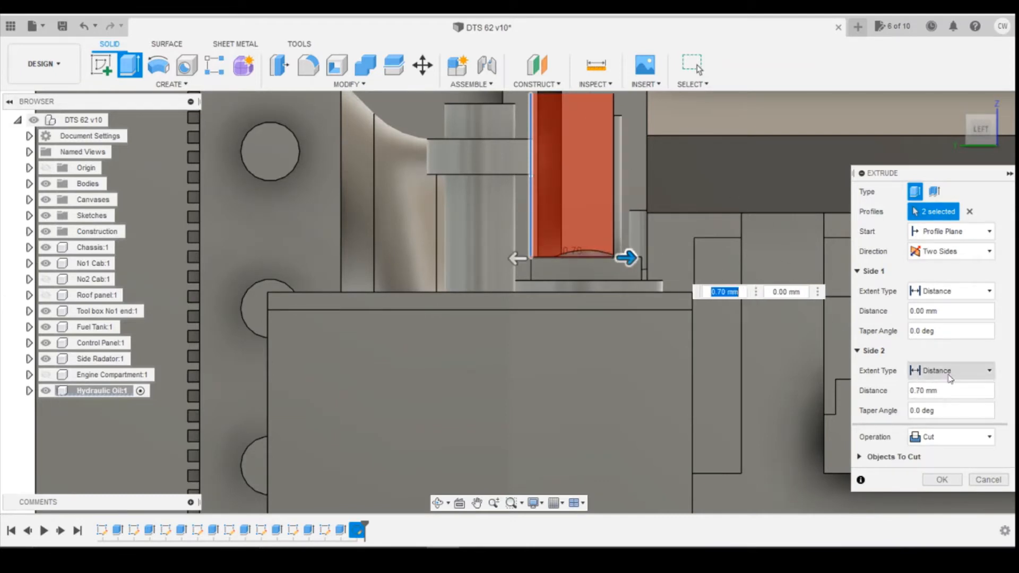
{"action": "left_click", "coordinate": [949, 437]}
{"action": "left_click", "coordinate": [930, 455]}
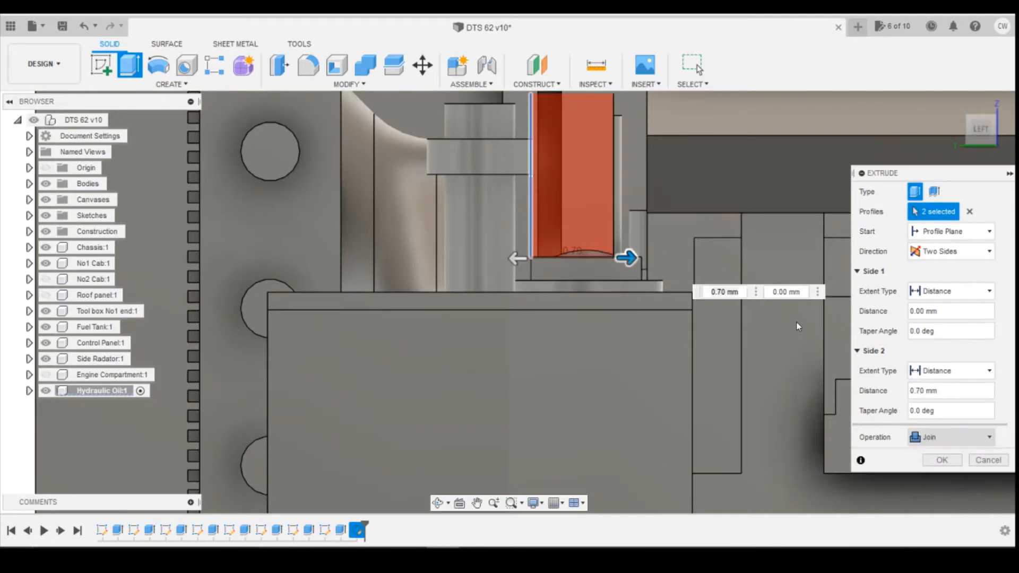
{"action": "scroll", "coordinate": [743, 272], "scroll_direction": "down", "scroll_amount": 3}
{"action": "left_click_drag", "start_coordinate": [616, 267], "coordinate": [518, 267]}
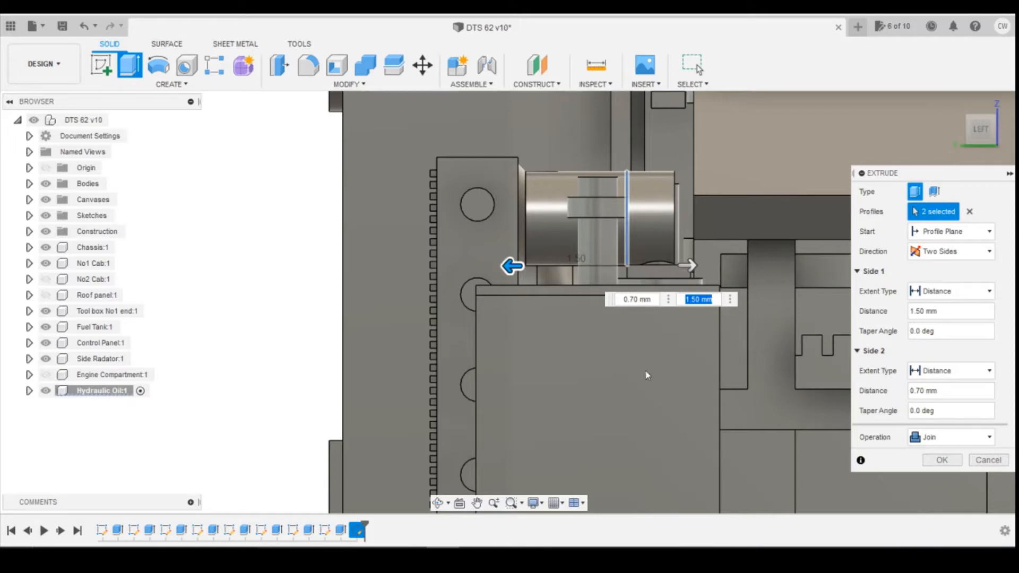
{"action": "scroll", "coordinate": [657, 347], "scroll_direction": "down", "scroll_amount": 1}
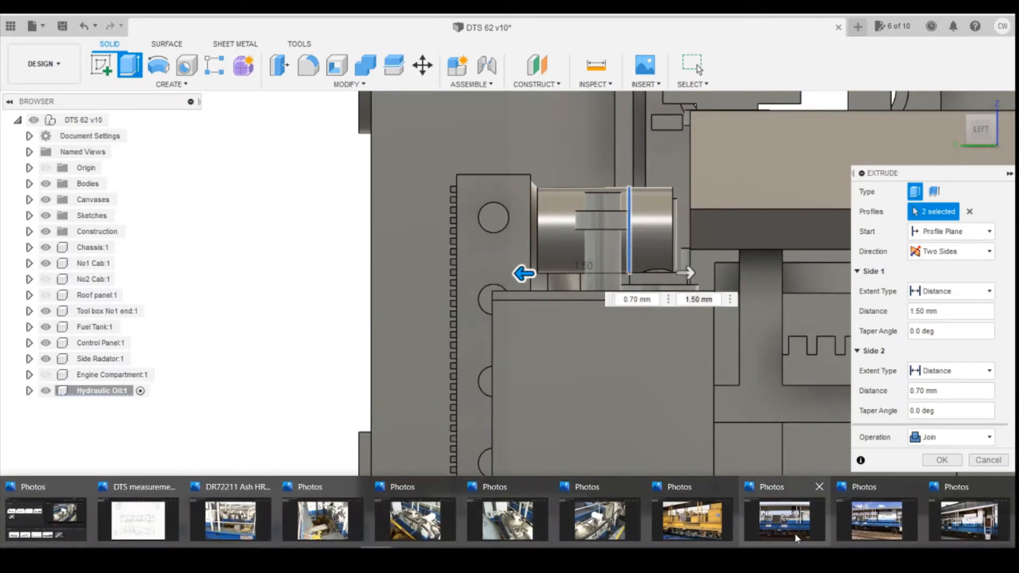
{"action": "left_click", "coordinate": [529, 523]}
{"action": "left_click", "coordinate": [588, 526]}
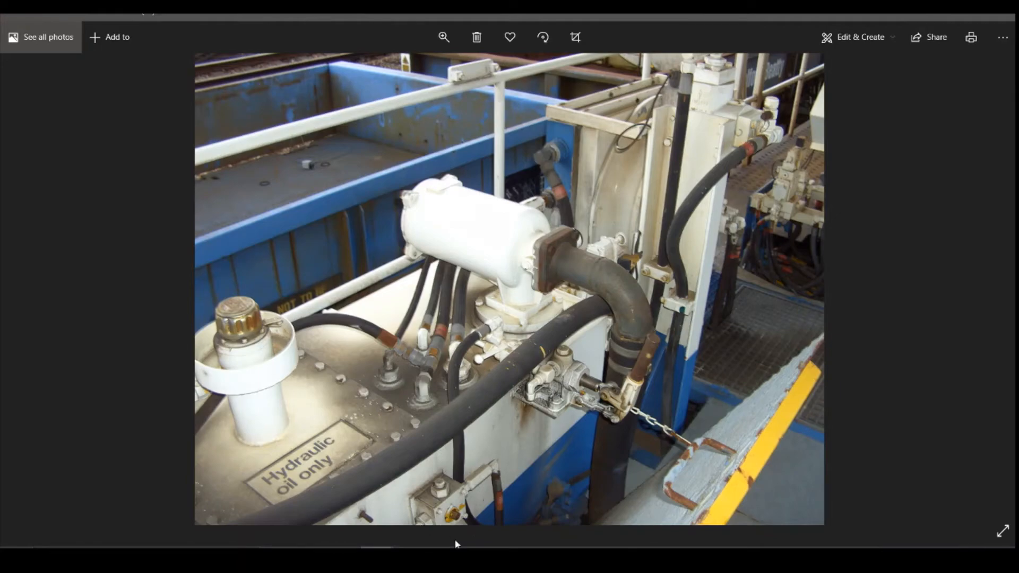
{"action": "left_click", "coordinate": [449, 555]}
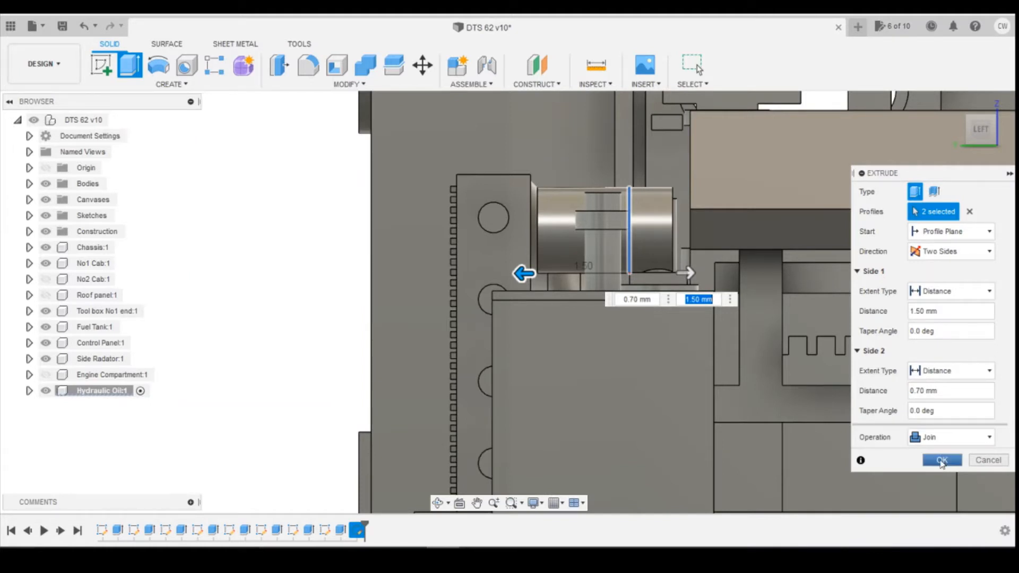
{"action": "left_click", "coordinate": [942, 460]}
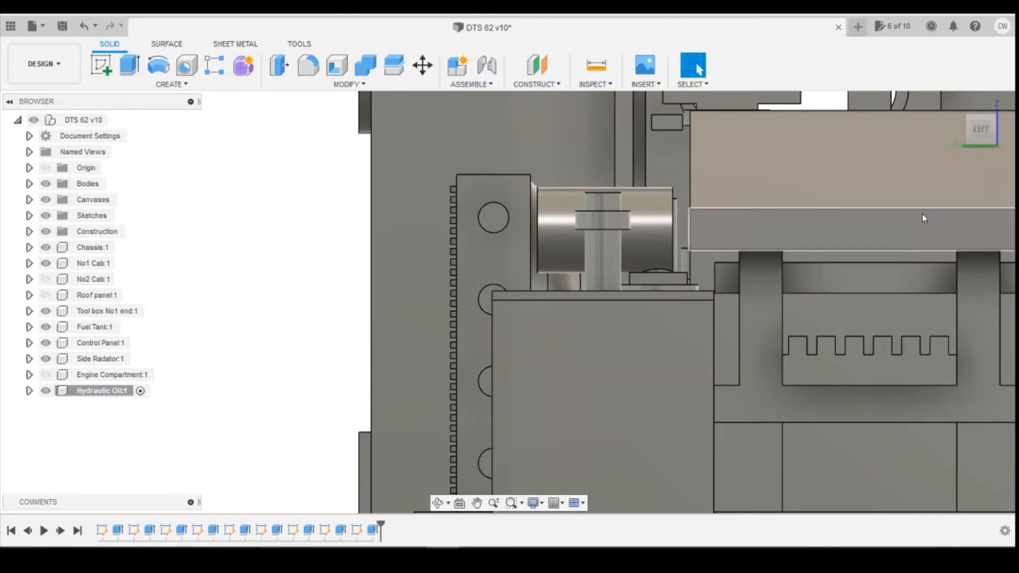
Inspect the filter from several sides, then open a sketch on the tank's lowered top face and project the square block's outer edge into it.
{"action": "mouse_move", "coordinate": [981, 129]}
{"action": "left_mouse_down"}
{"action": "mouse_move", "coordinate": [1002, 136]}
{"action": "mouse_move", "coordinate": [1001, 150]}
{"action": "mouse_move", "coordinate": [955, 139]}
{"action": "mouse_move", "coordinate": [982, 131]}
{"action": "mouse_move", "coordinate": [895, 162]}
{"action": "left_mouse_up"}
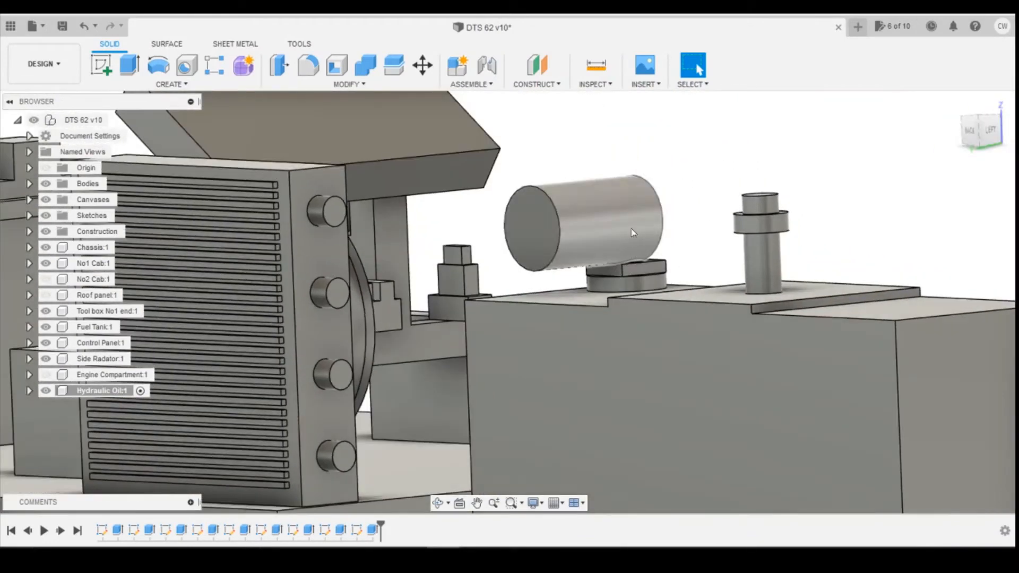
{"action": "mouse_move", "coordinate": [971, 128]}
{"action": "left_mouse_down"}
{"action": "mouse_move", "coordinate": [948, 145]}
{"action": "mouse_move", "coordinate": [923, 129]}
{"action": "left_mouse_up"}
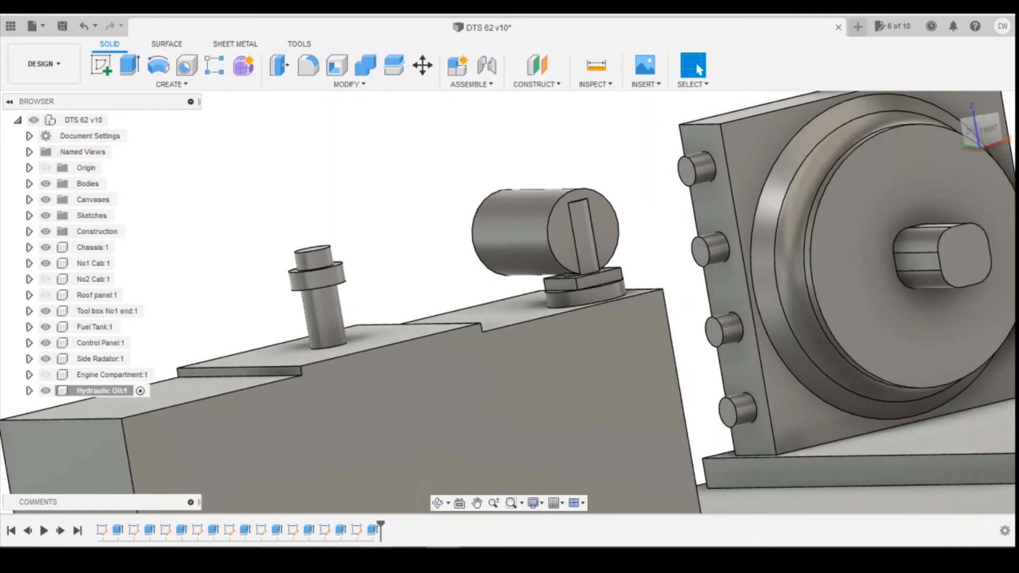
{"action": "left_click", "coordinate": [445, 558]}
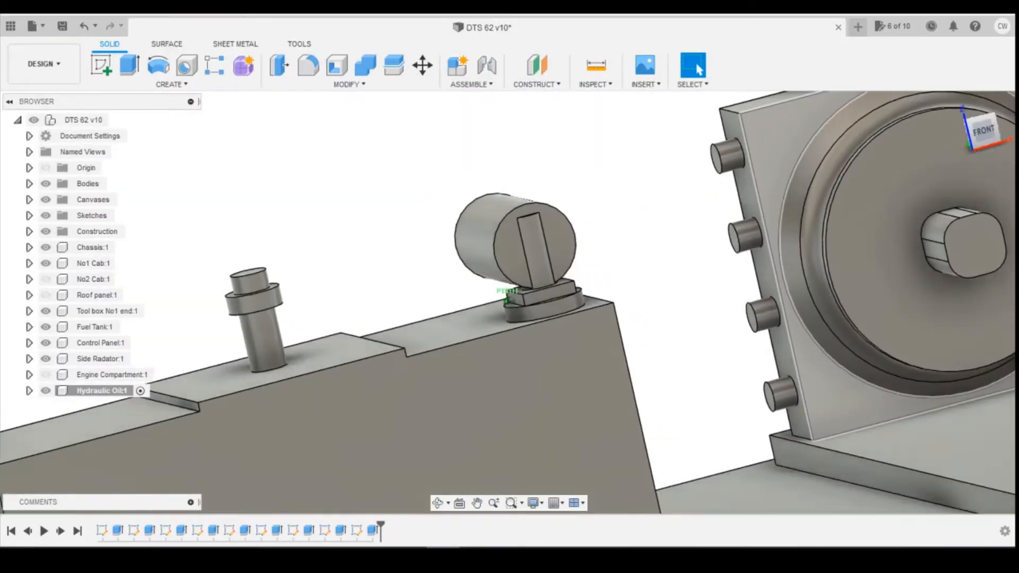
{"action": "mouse_move", "coordinate": [508, 451]}
{"action": "middle_mouse_down", "text": "shift"}
{"action": "mouse_move", "coordinate": [468, 436]}
{"action": "mouse_move", "coordinate": [422, 443]}
{"action": "mouse_move", "coordinate": [380, 488]}
{"action": "middle_mouse_up", "text": "shift"}
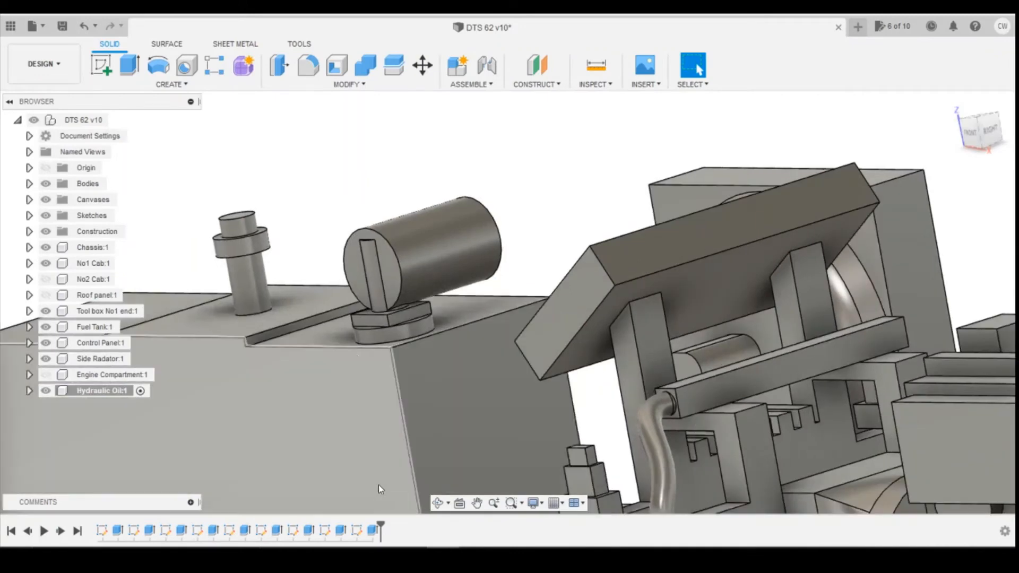
{"action": "scroll", "coordinate": [422, 355], "scroll_direction": "down", "scroll_amount": 3}
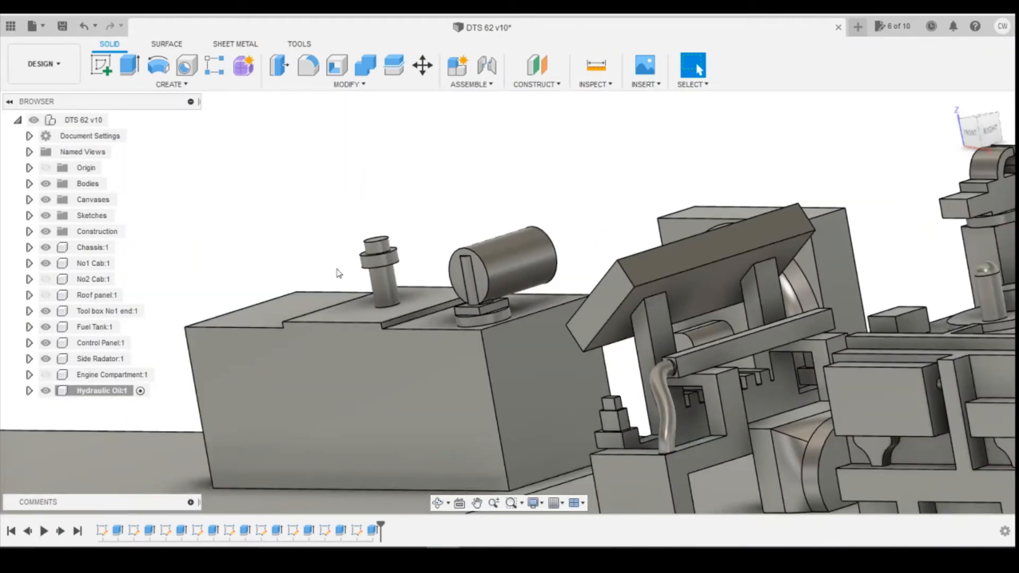
{"action": "left_click", "coordinate": [100, 65]}
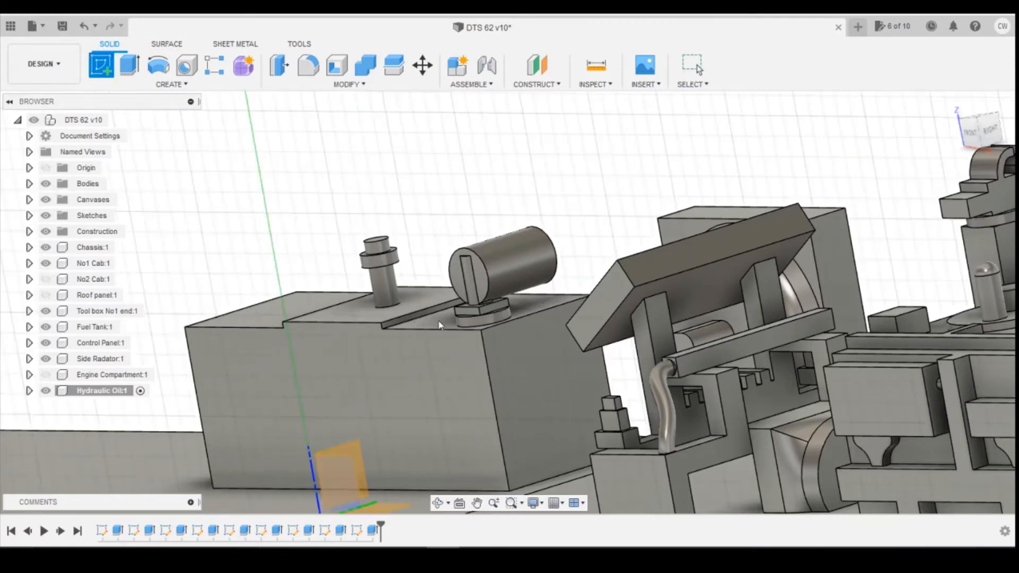
{"action": "left_click", "coordinate": [436, 324]}
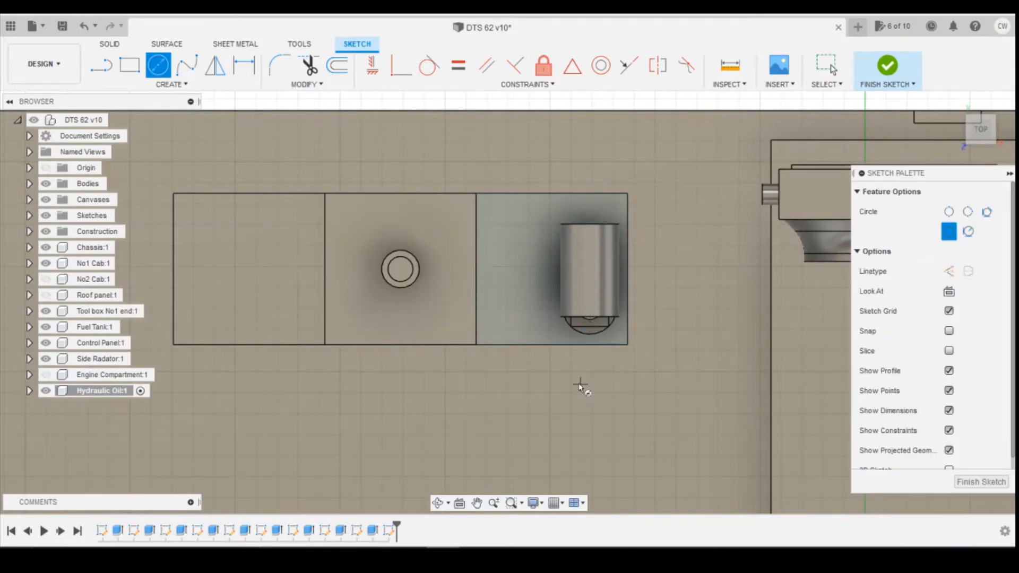
{"action": "key", "text": "p"}
{"action": "left_click", "coordinate": [589, 327]}
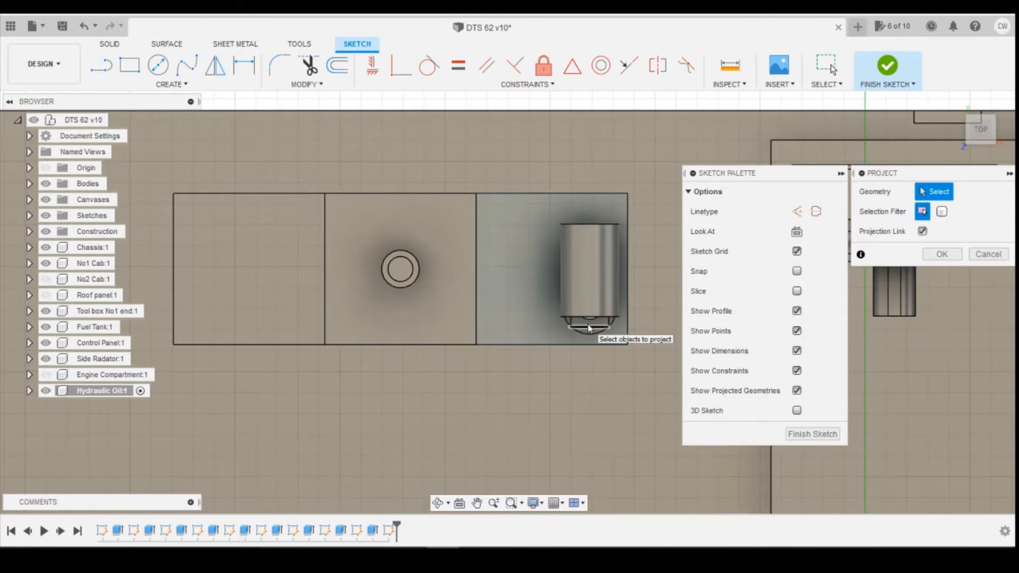
Sketch a 0.9 mm diameter circle straddling the tank's front edge, centred in line with the projected block edge.
{"action": "key", "text": "c"}
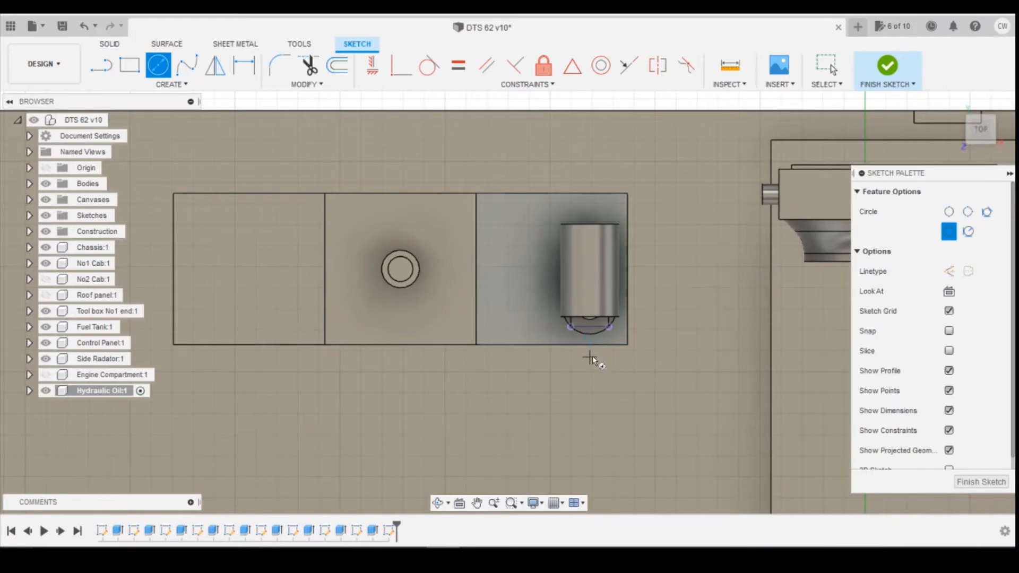
{"action": "left_click", "coordinate": [590, 357]}
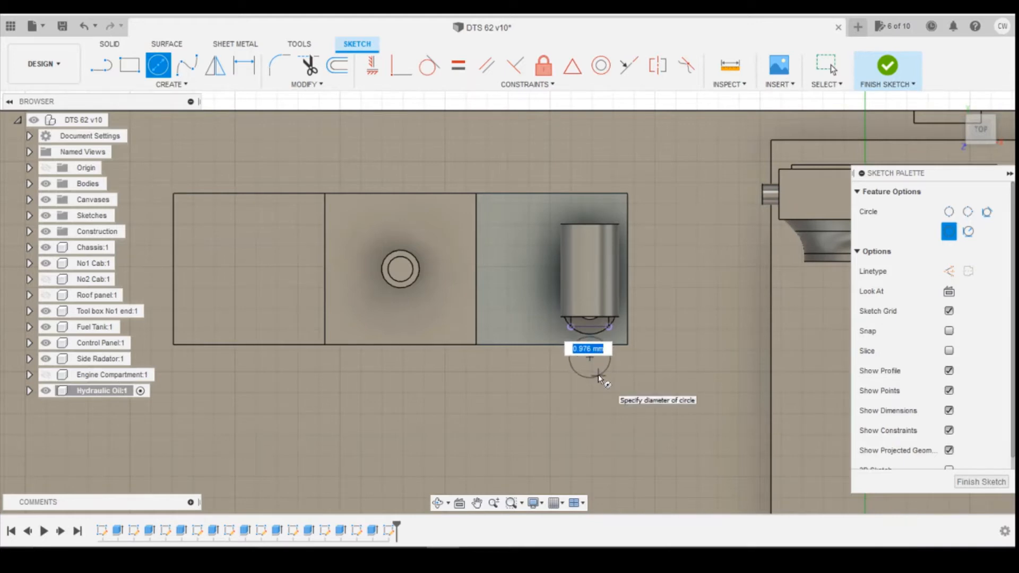
{"action": "type", "text": "0.95"}
{"action": "key", "text": "Return"}
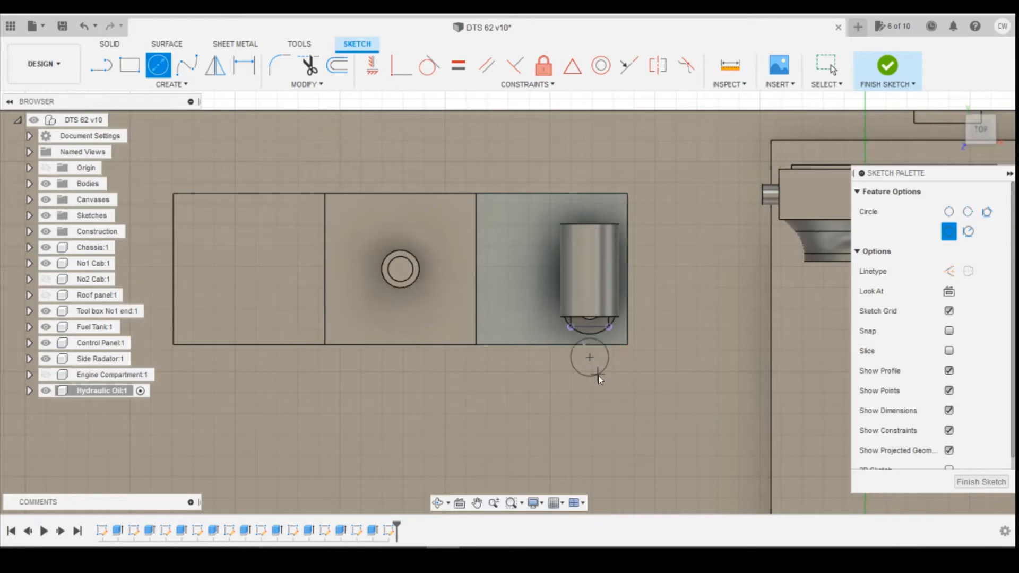
{"action": "key", "text": "Escape"}
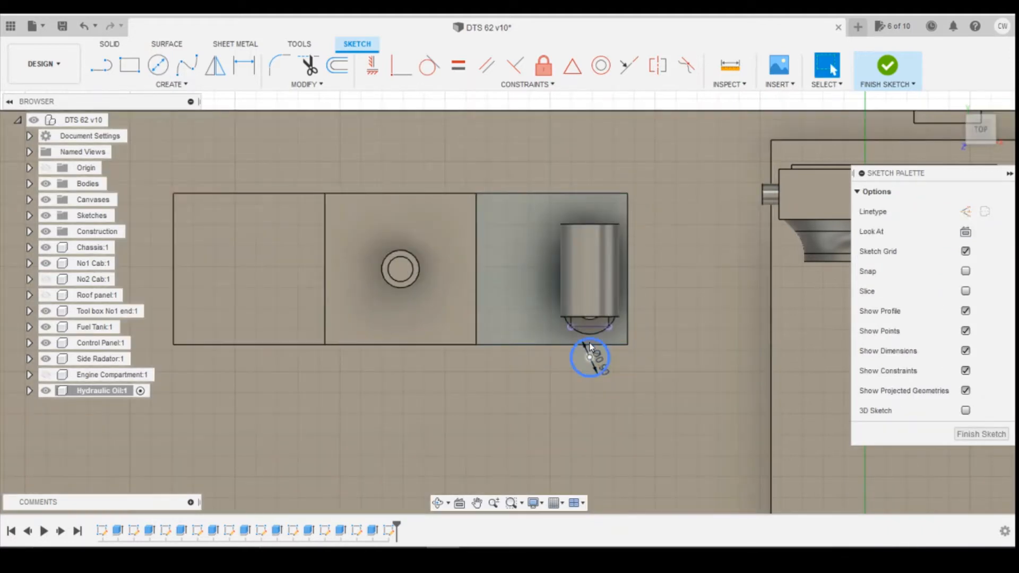
Select both regions of the 0.9 mm circle at the tank's edge and set up a two-sided extrusion.
{"action": "scroll", "coordinate": [593, 359], "scroll_direction": "up", "scroll_amount": 3}
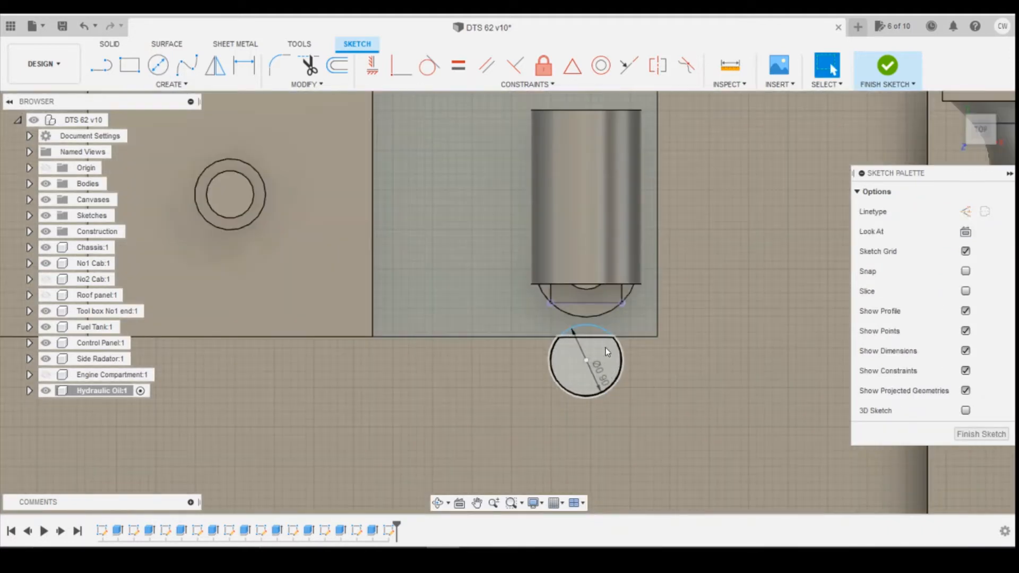
{"action": "left_click", "coordinate": [594, 339]}
{"action": "right_click", "coordinate": [592, 340]}
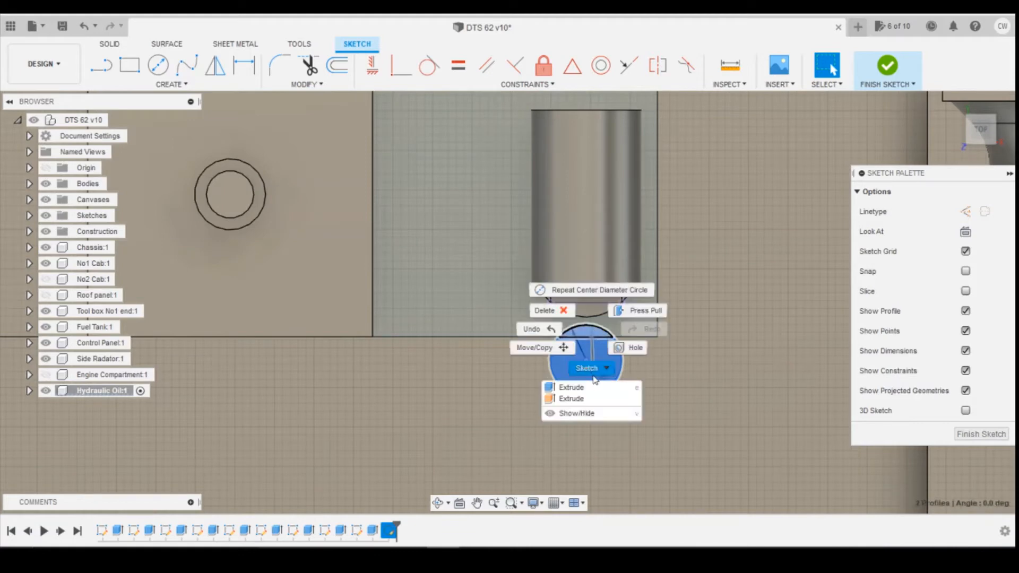
{"action": "left_click", "coordinate": [571, 387]}
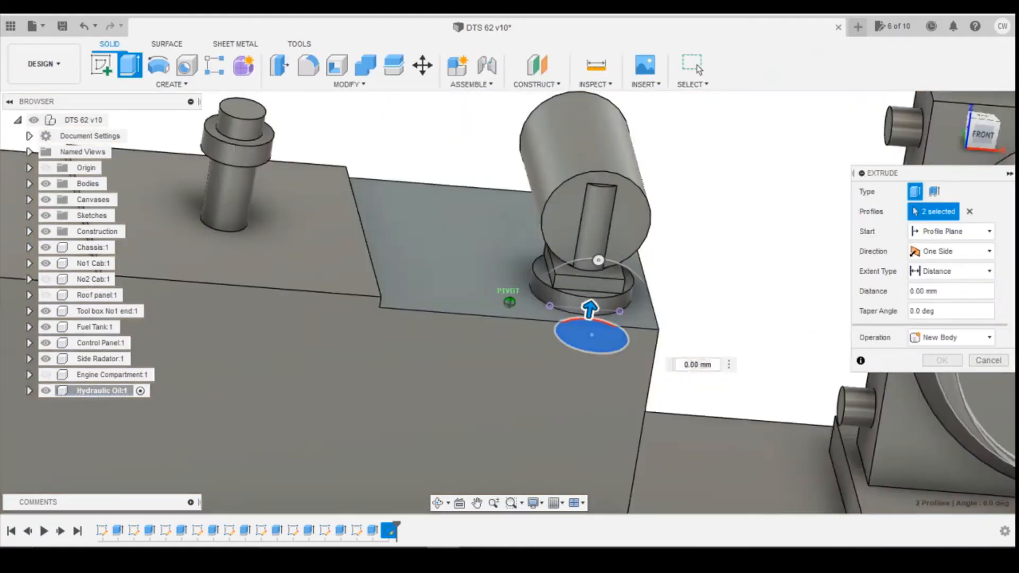
{"action": "scroll", "coordinate": [661, 324], "scroll_direction": "down", "scroll_amount": 4}
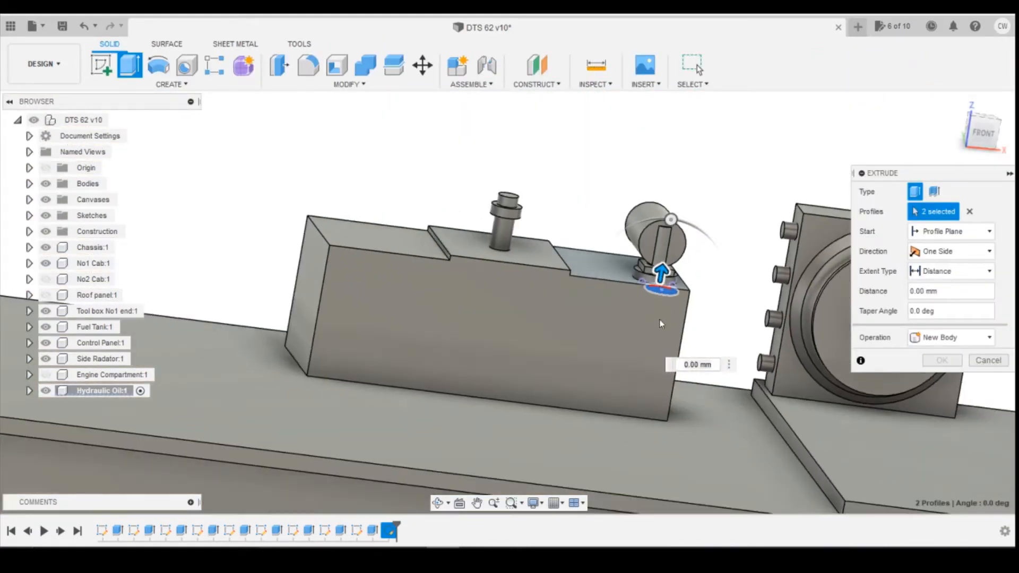
{"action": "scroll", "coordinate": [661, 324], "scroll_direction": "up", "scroll_amount": 4}
{"action": "left_click", "coordinate": [951, 251]}
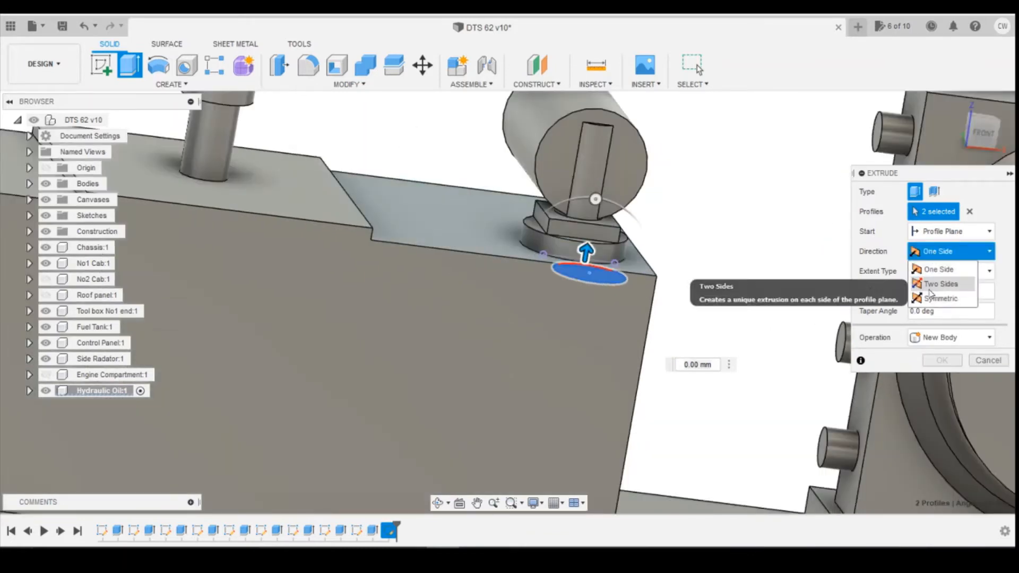
{"action": "left_click", "coordinate": [937, 284]}
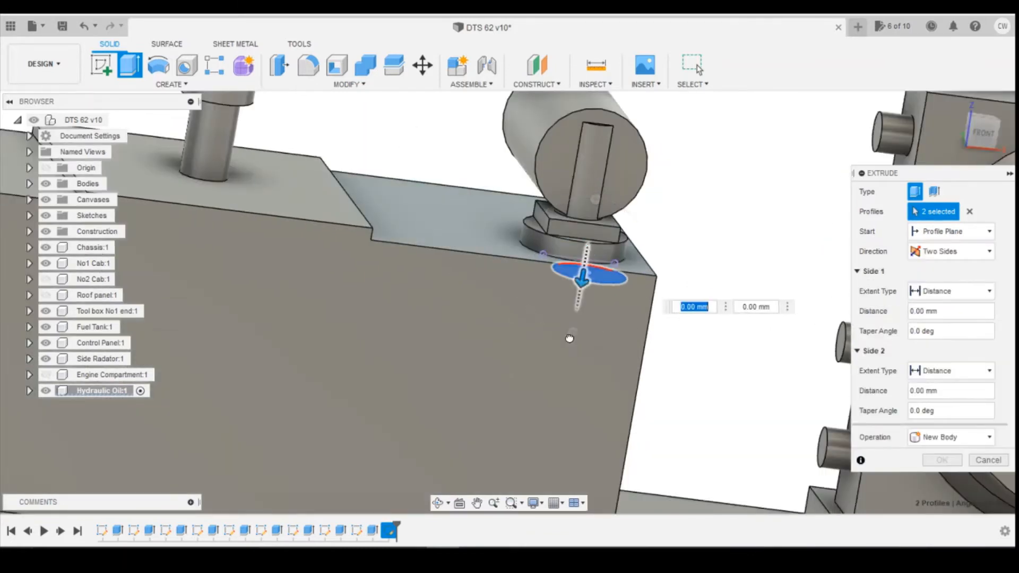
Extrude the circle 3.947 mm down to the tank's base and 0.10 mm above its top face, joined to the tank, with the Chassis component hidden.
{"action": "left_click_drag", "start_coordinate": [570, 338], "coordinate": [549, 456]}
{"action": "scroll", "coordinate": [692, 298], "scroll_direction": "down", "scroll_amount": 3}
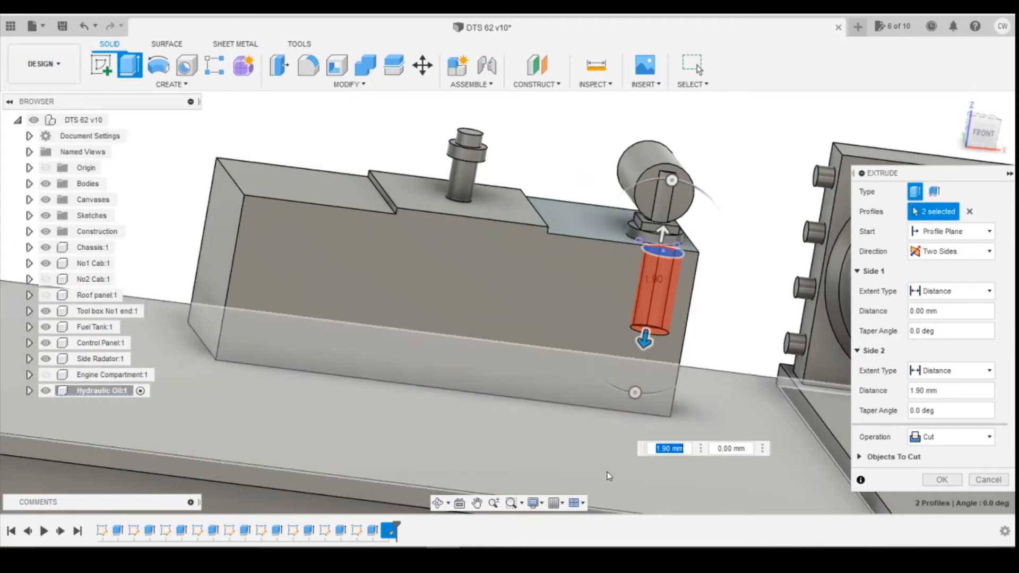
{"action": "left_click", "coordinate": [580, 433]}
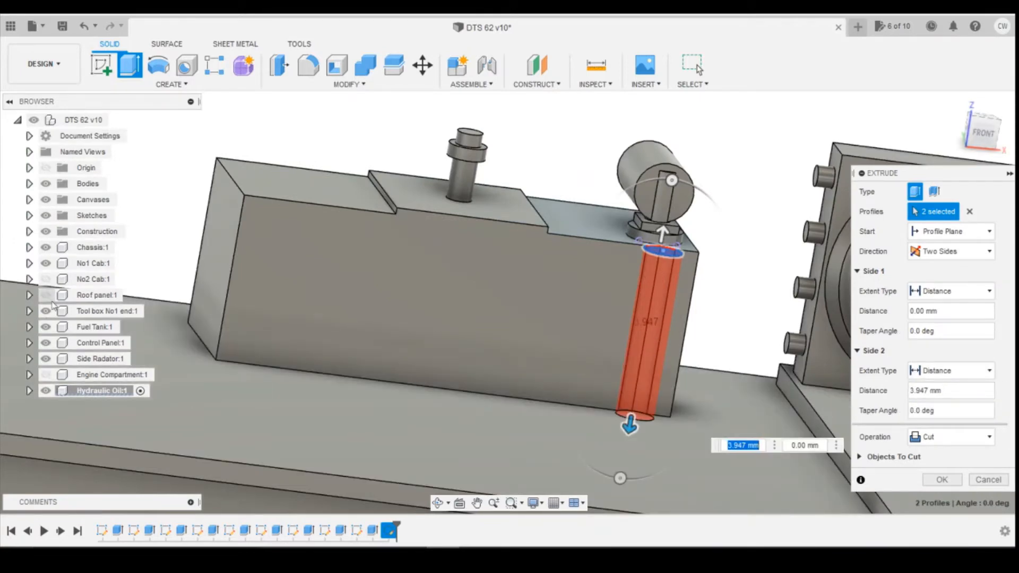
{"action": "left_click", "coordinate": [45, 248]}
{"action": "left_click", "coordinate": [974, 439]}
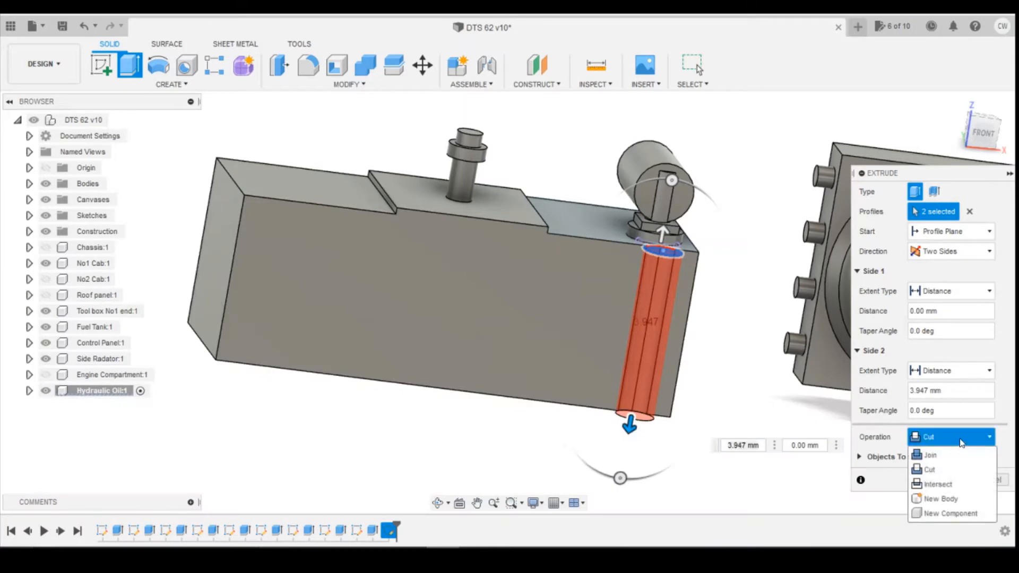
{"action": "left_click", "coordinate": [946, 457]}
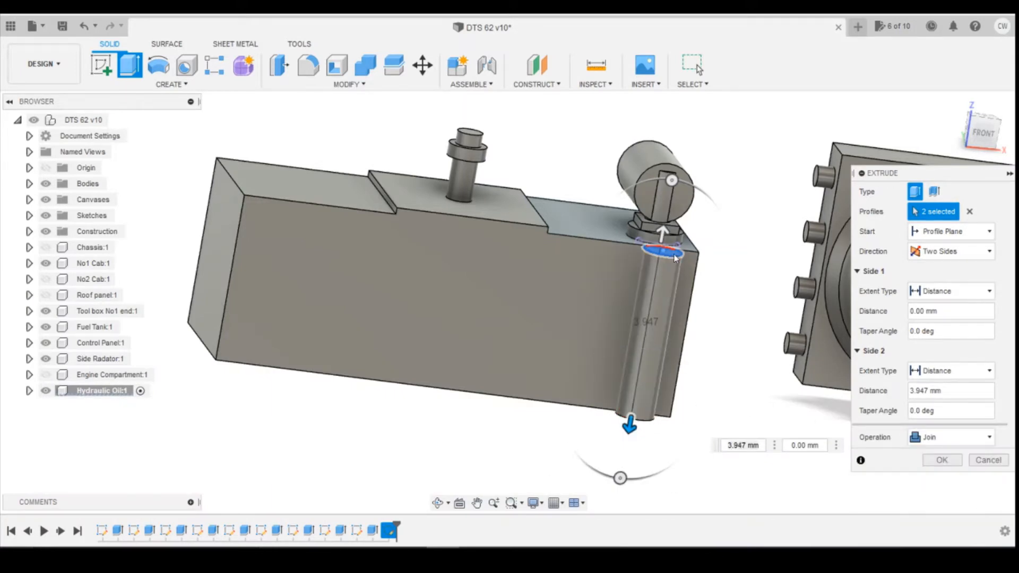
{"action": "scroll", "coordinate": [641, 207], "scroll_direction": "up", "scroll_amount": 5}
{"action": "left_click_drag", "start_coordinate": [642, 210], "coordinate": [644, 200]}
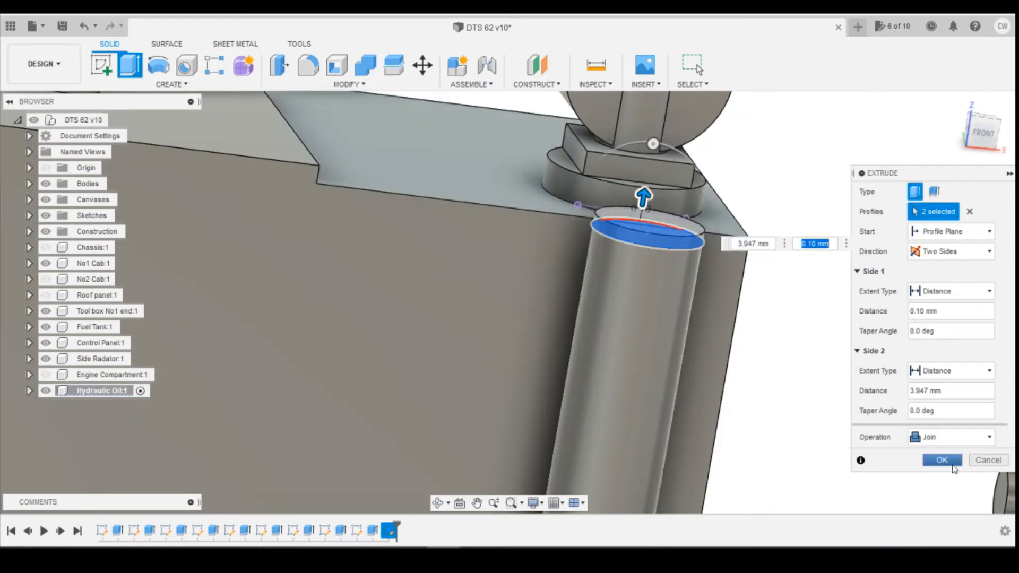
{"action": "left_click", "coordinate": [950, 461]}
Sketch a 0.9 mm diameter circle on the filter cylinder's front end face, concentric with the cylinder.
{"action": "scroll", "coordinate": [754, 374], "scroll_direction": "down", "scroll_amount": 3}
{"action": "scroll", "coordinate": [753, 374], "scroll_direction": "down", "scroll_amount": 3}
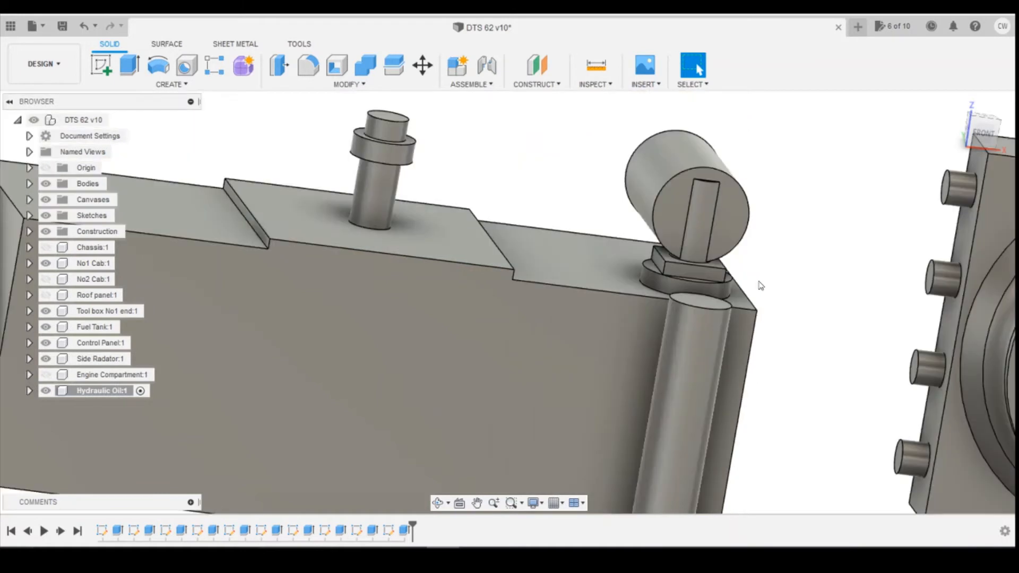
{"action": "left_click", "coordinate": [101, 65]}
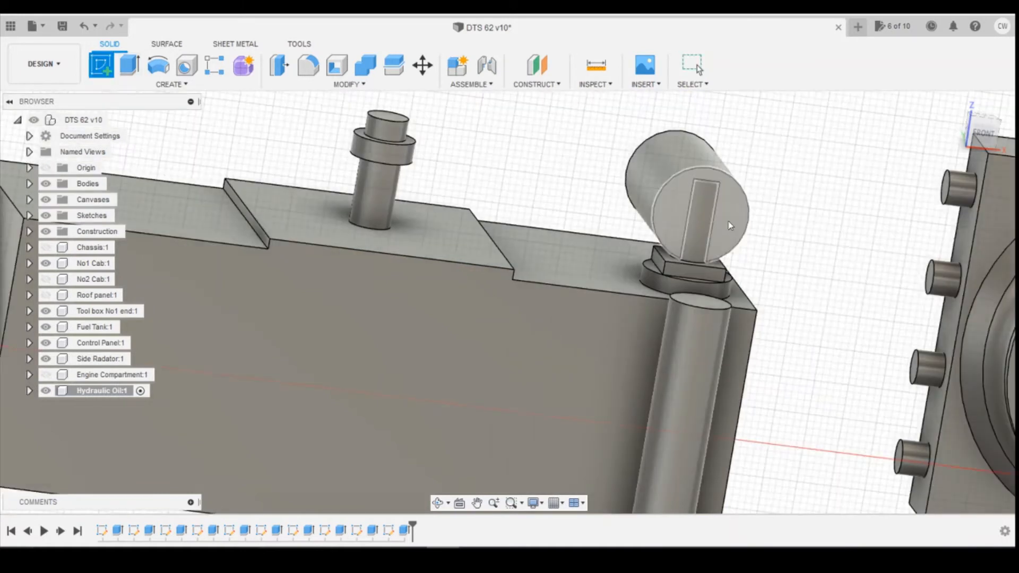
{"action": "left_click", "coordinate": [681, 197]}
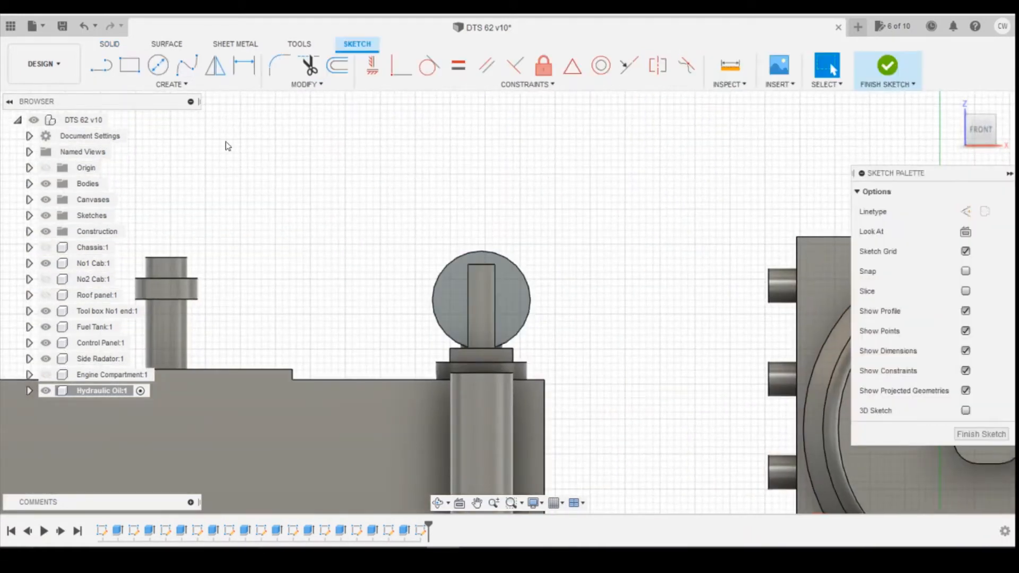
{"action": "left_click", "coordinate": [159, 66]}
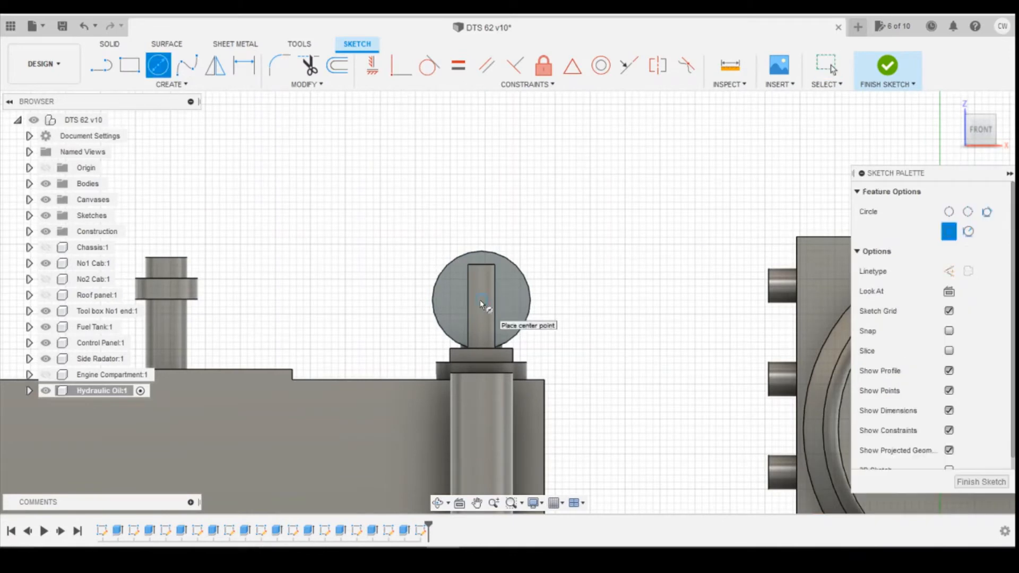
{"action": "left_click", "coordinate": [482, 300]}
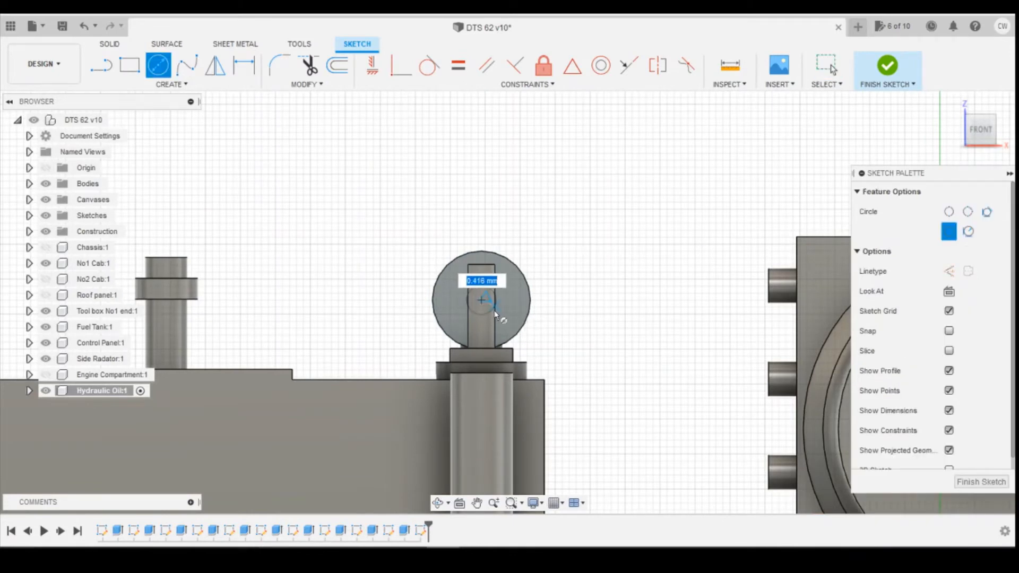
{"action": "type", "text": "0.9"}
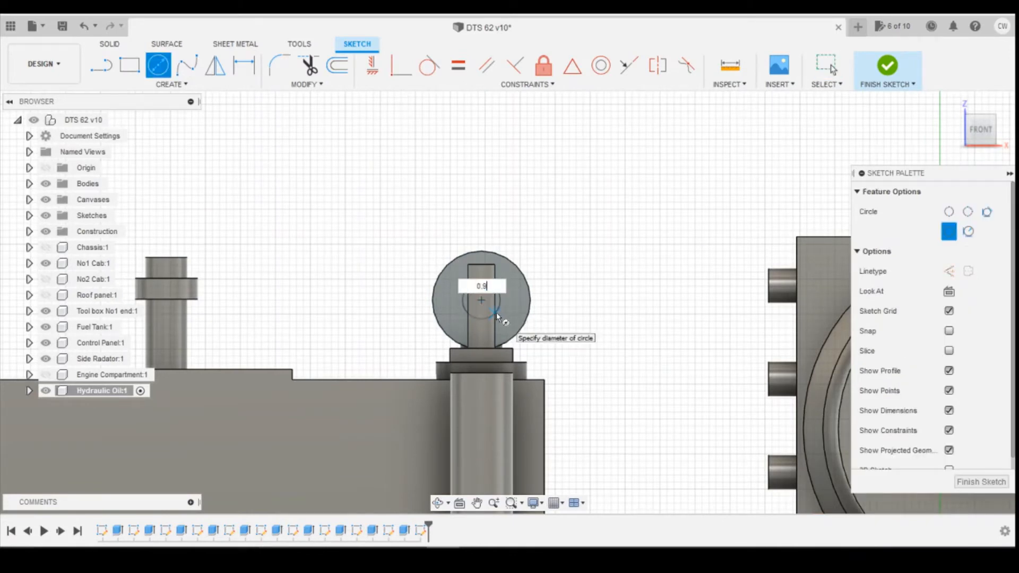
{"action": "key", "text": "Return"}
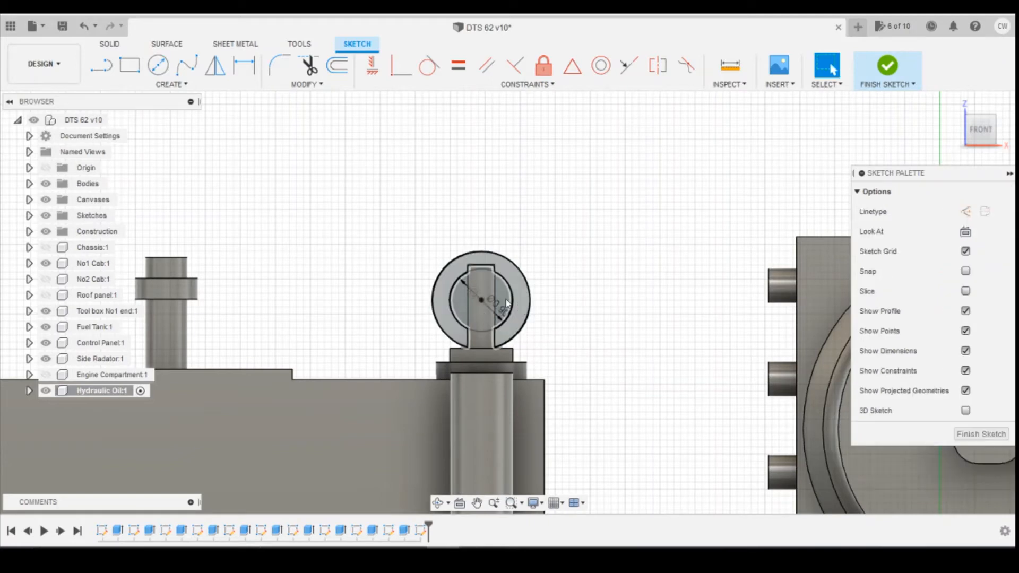
Extrude all regions of the 0.9 mm circle on the filter cylinder's end face outward 0.20 mm, joined to the existing body.
{"action": "left_click", "coordinate": [499, 300]}
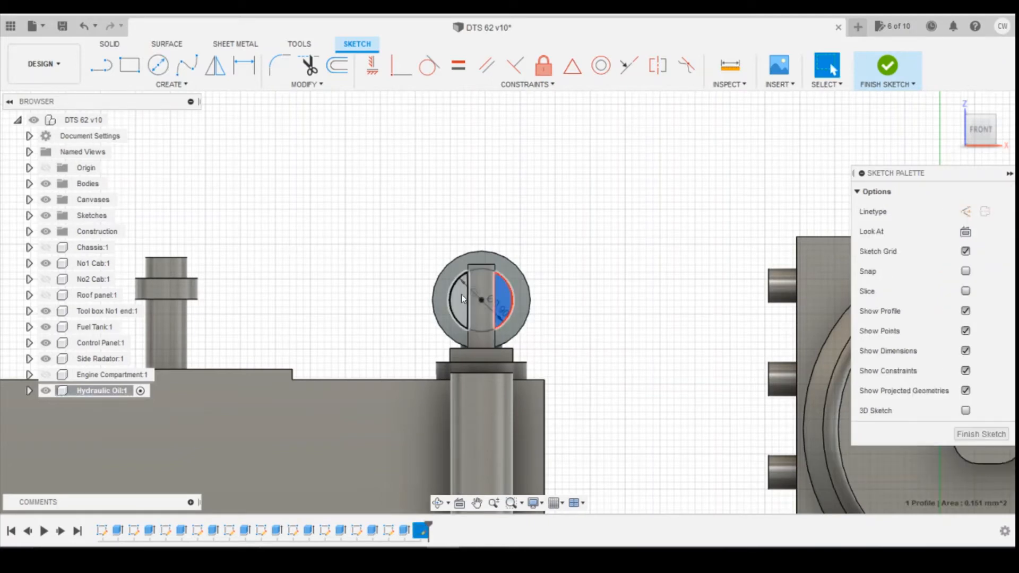
{"action": "left_click", "coordinate": [461, 294], "text": "shift"}
{"action": "left_click", "coordinate": [480, 282], "text": "shift"}
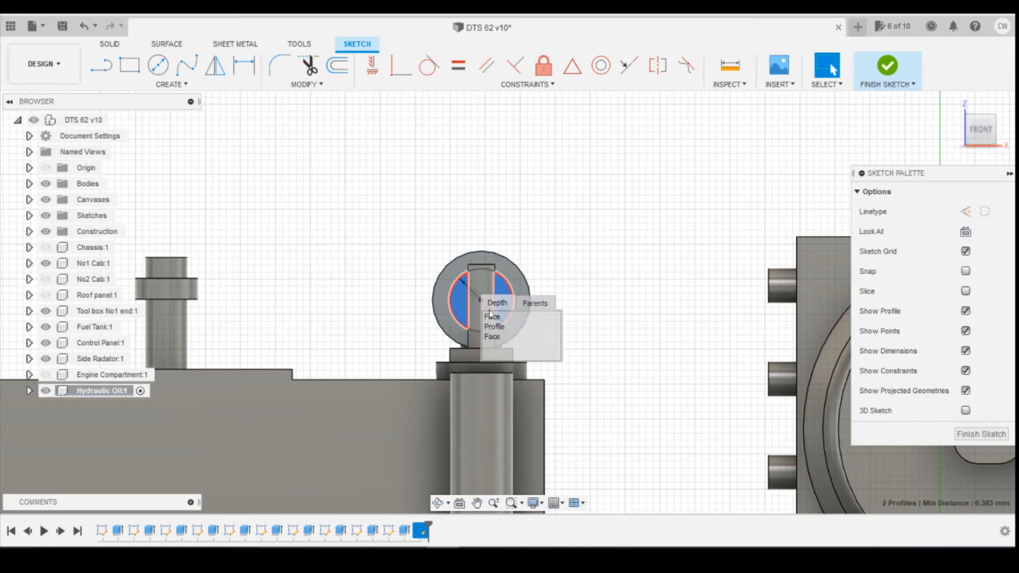
{"action": "left_click", "coordinate": [486, 327], "text": "shift"}
{"action": "right_click", "coordinate": [485, 292]}
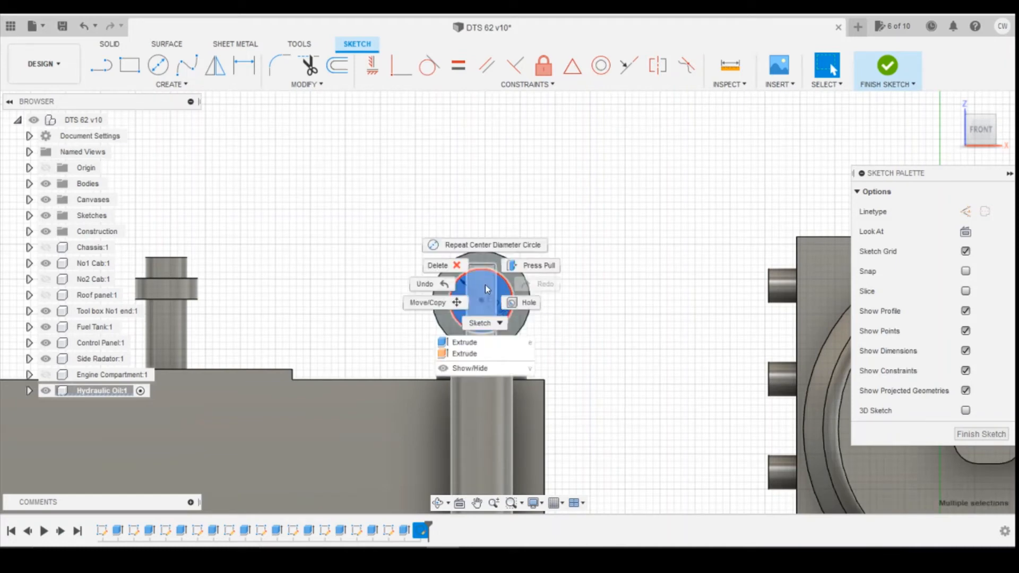
{"action": "left_click", "coordinate": [479, 343]}
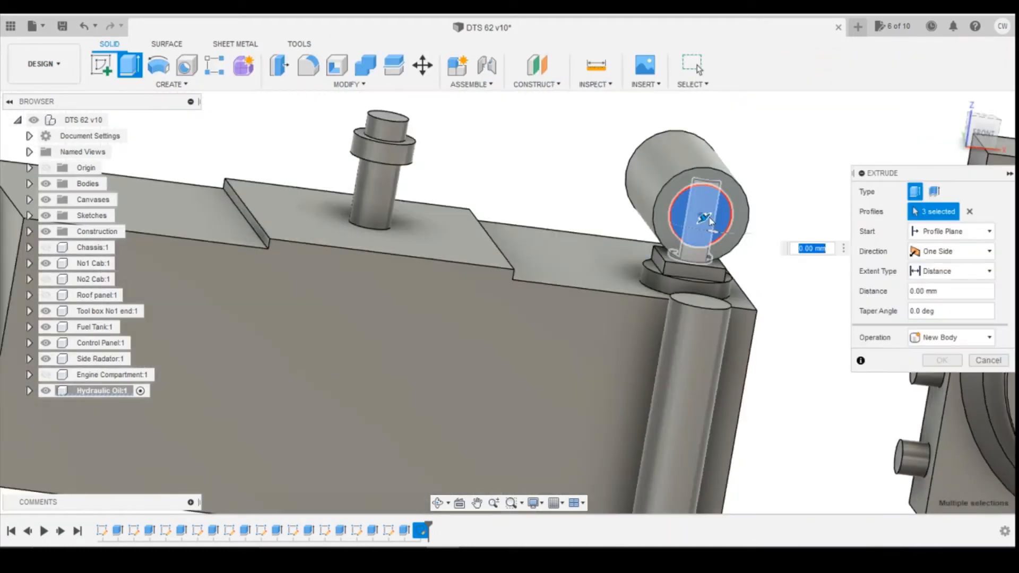
{"action": "left_click_drag", "start_coordinate": [706, 219], "coordinate": [711, 223]}
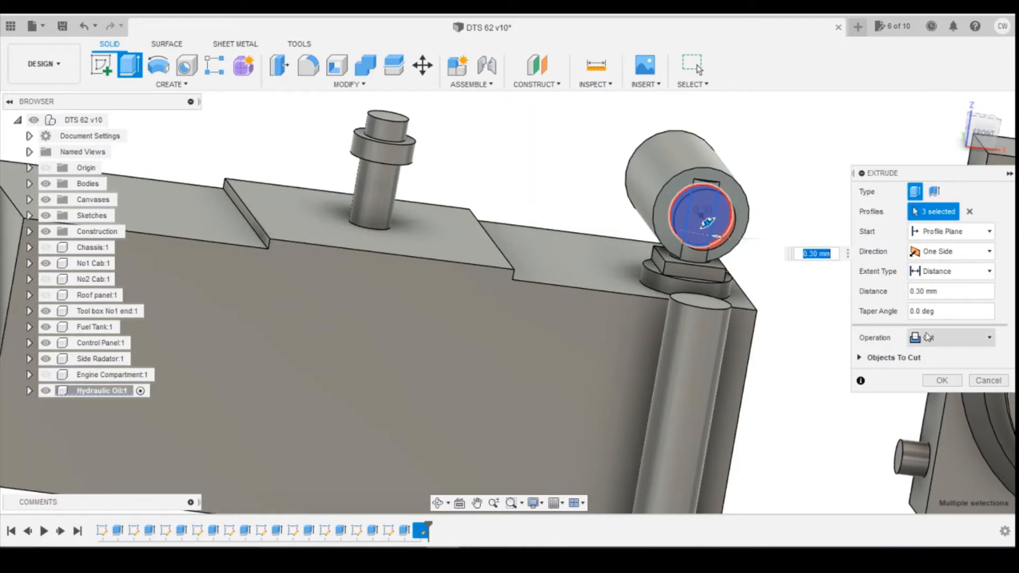
{"action": "left_click", "coordinate": [950, 337]}
{"action": "left_click", "coordinate": [928, 354]}
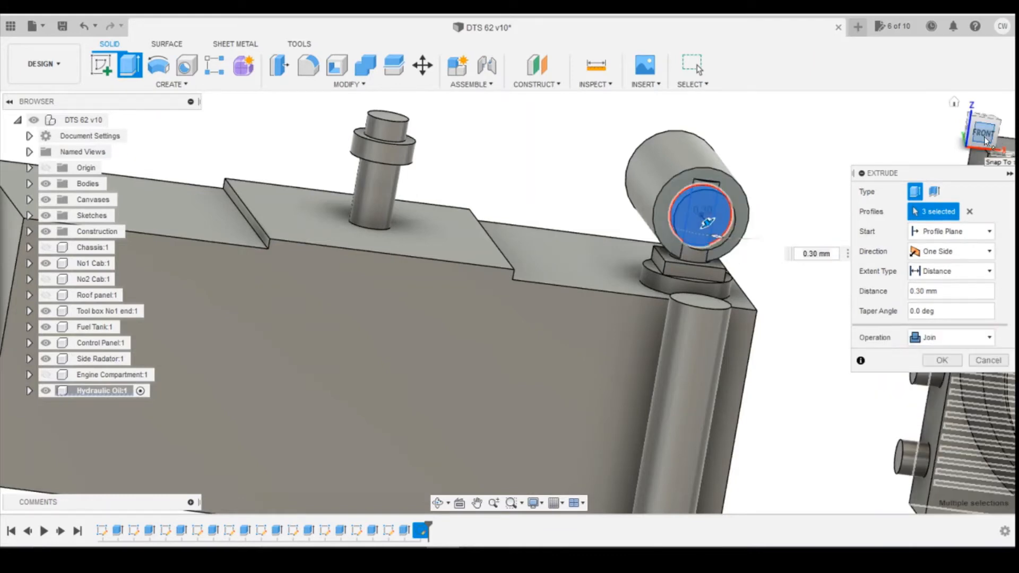
{"action": "left_click_drag", "start_coordinate": [986, 134], "coordinate": [1013, 151]}
{"action": "middle_click_drag", "start_coordinate": [509, 301], "coordinate": [648, 168], "text": "shift"}
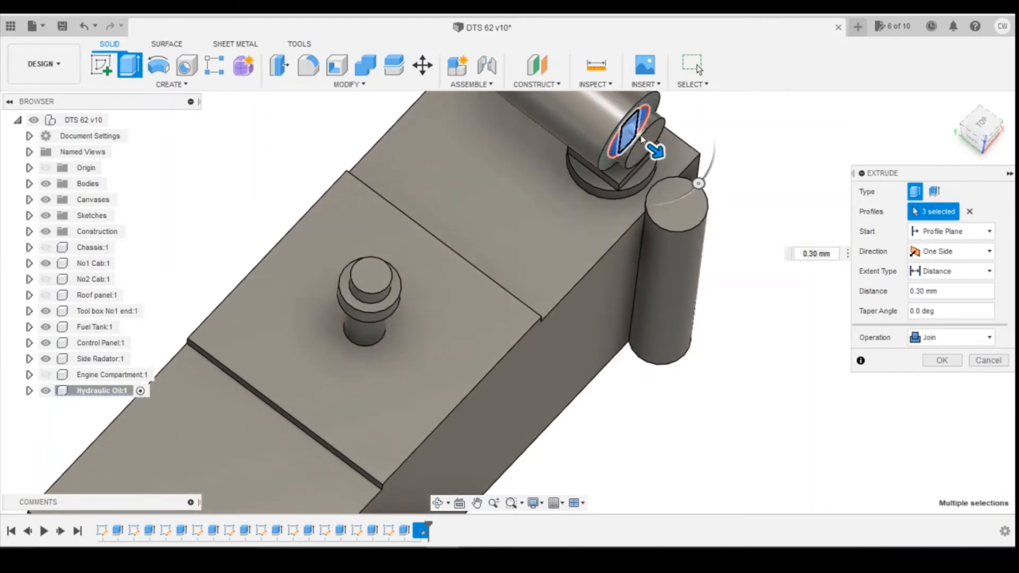
{"action": "left_click_drag", "start_coordinate": [655, 151], "coordinate": [652, 149]}
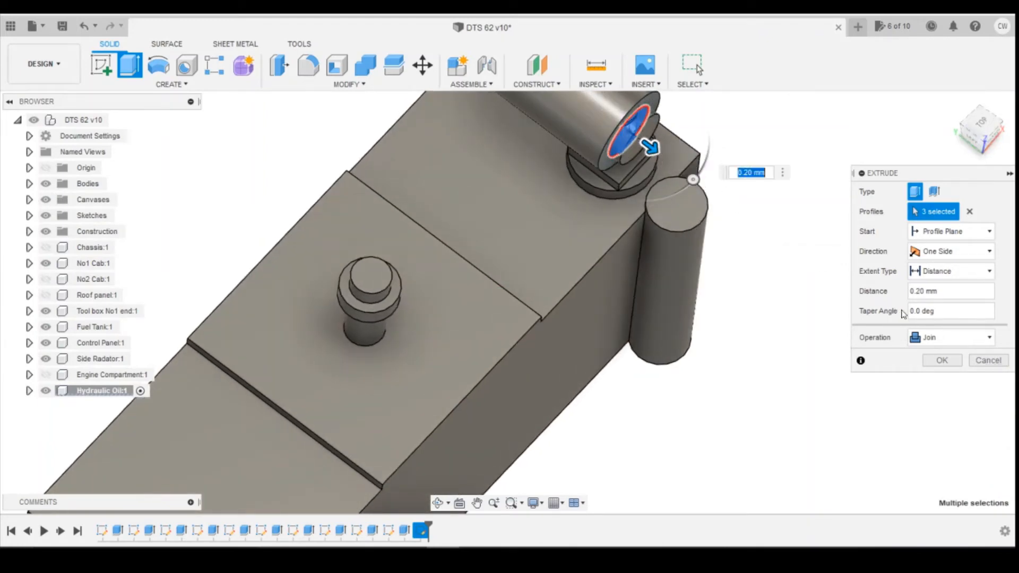
{"action": "left_click", "coordinate": [942, 361]}
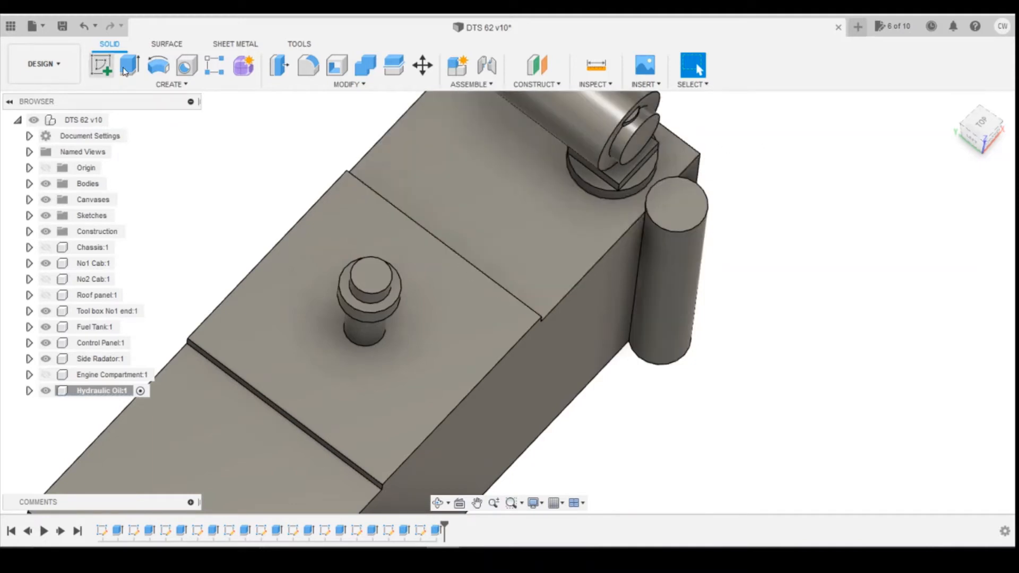
Loft a joined pipe bend from the filter stub's end face to the vertical pipe's top face, with both profiles set to Tangent (G1).
{"action": "left_click", "coordinate": [171, 84]}
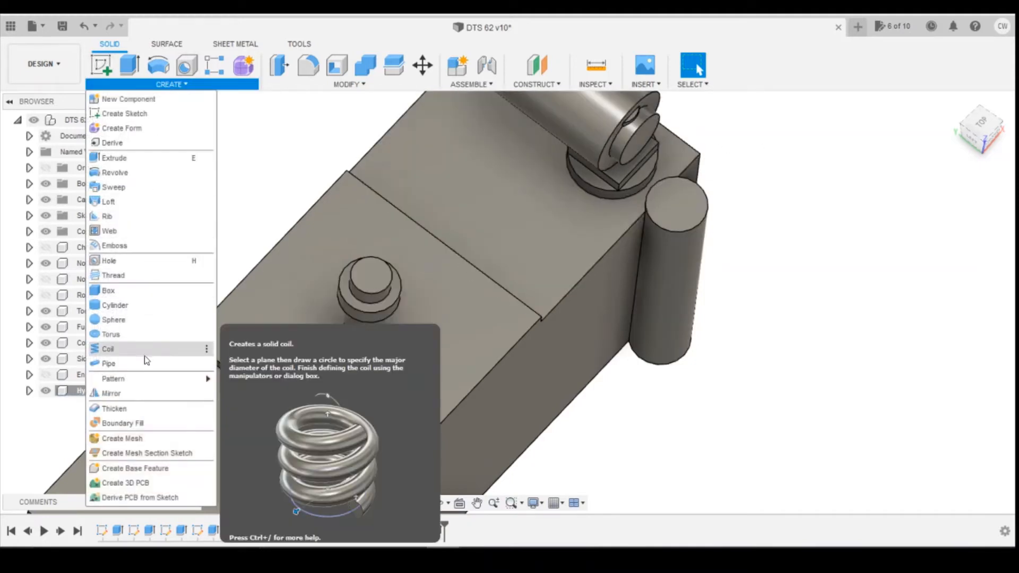
{"action": "left_click", "coordinate": [144, 202]}
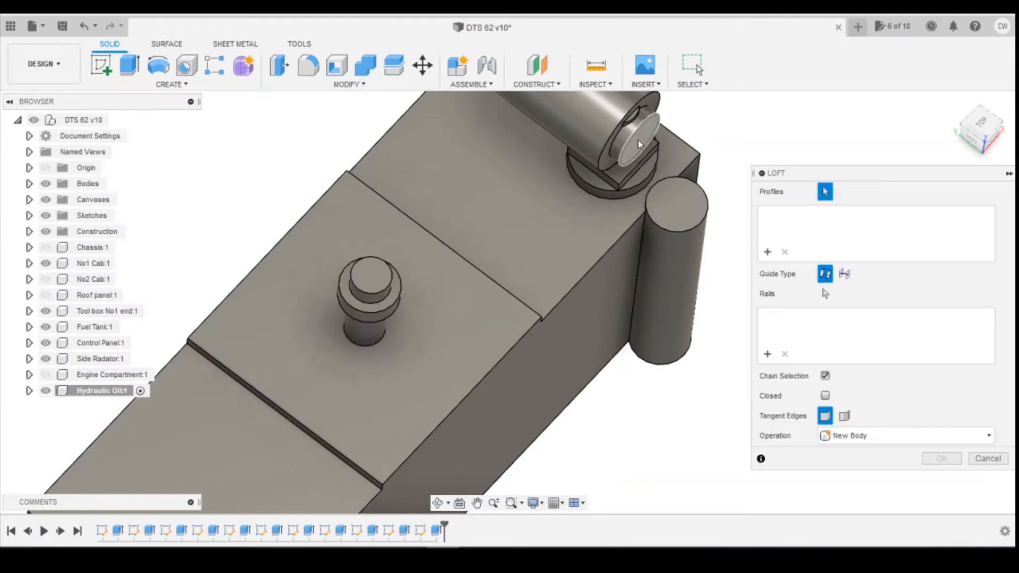
{"action": "left_click", "coordinate": [642, 146]}
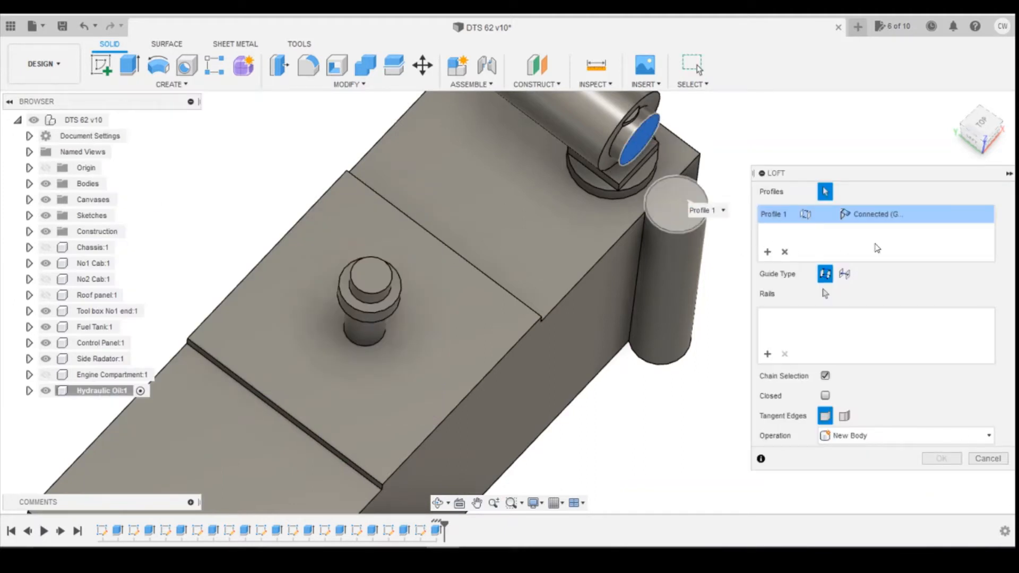
{"action": "left_click", "coordinate": [679, 207]}
{"action": "left_click", "coordinate": [907, 214]}
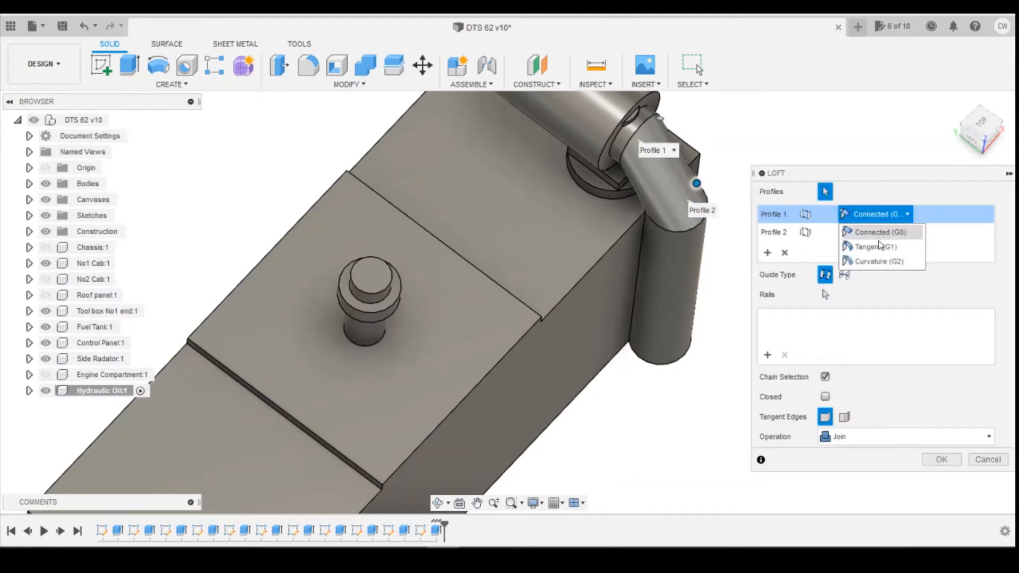
{"action": "left_click", "coordinate": [902, 241]}
{"action": "left_click", "coordinate": [903, 238]}
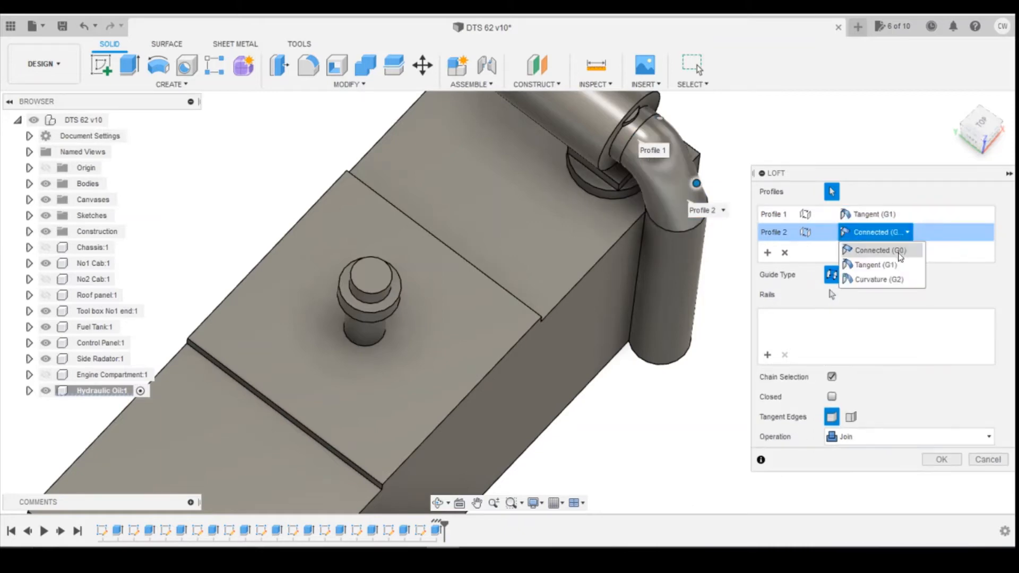
{"action": "left_click", "coordinate": [897, 261]}
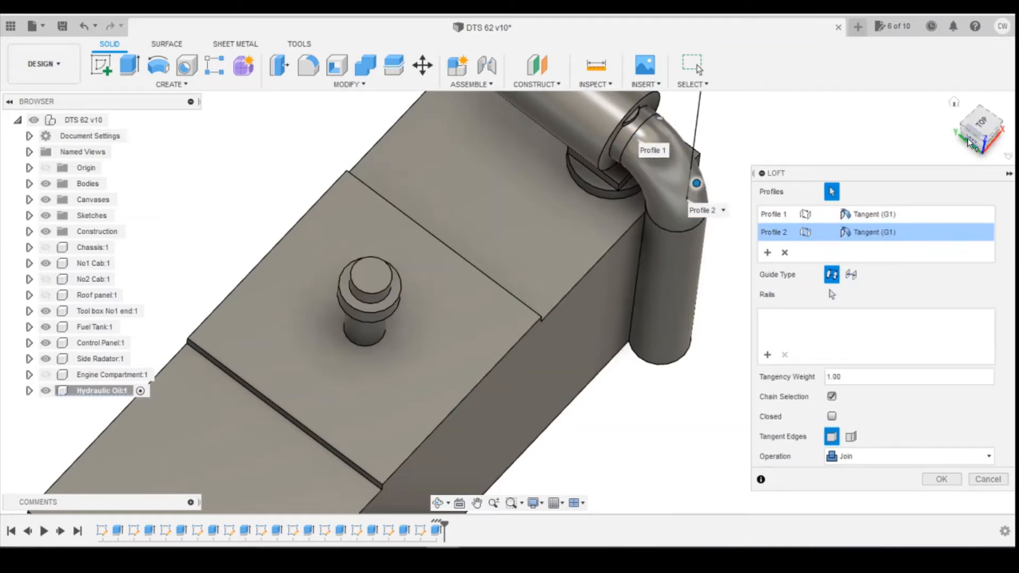
{"action": "mouse_move", "coordinate": [973, 144]}
{"action": "left_mouse_down"}
{"action": "mouse_move", "coordinate": [998, 109]}
{"action": "mouse_move", "coordinate": [971, 139]}
{"action": "left_mouse_up"}
{"action": "left_click", "coordinate": [942, 479]}
{"action": "scroll", "coordinate": [897, 422], "scroll_direction": "down", "scroll_amount": 5}
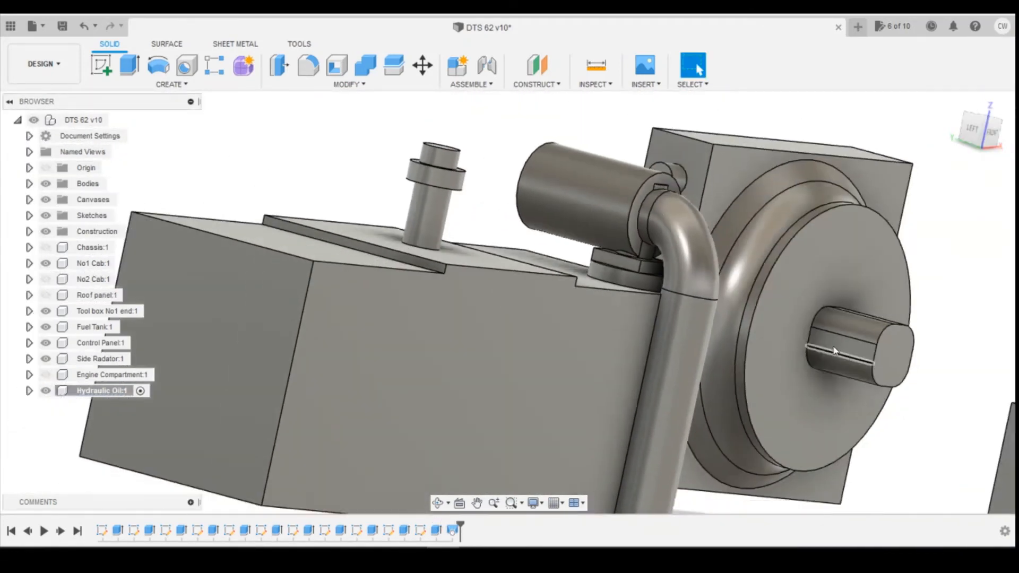
{"action": "left_click", "coordinate": [1001, 132]}
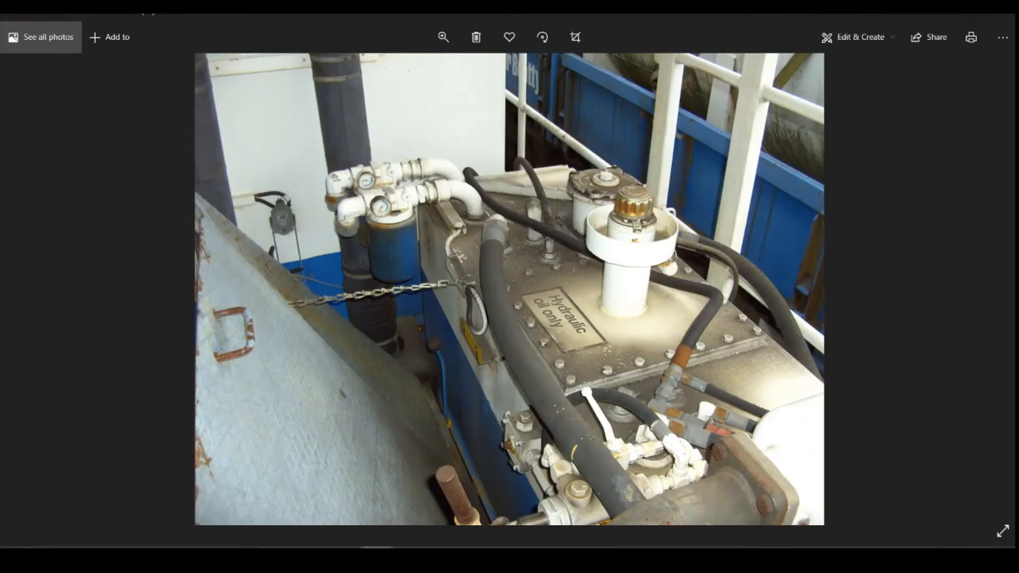
Switch to Photos and examine the reference pictures of the hydraulic oil tank for its top fittings, hoses and pipework, then return to Fusion 360.
{"action": "mouse_move", "coordinate": [377, 559]}
{"action": "left_click", "coordinate": [228, 522]}
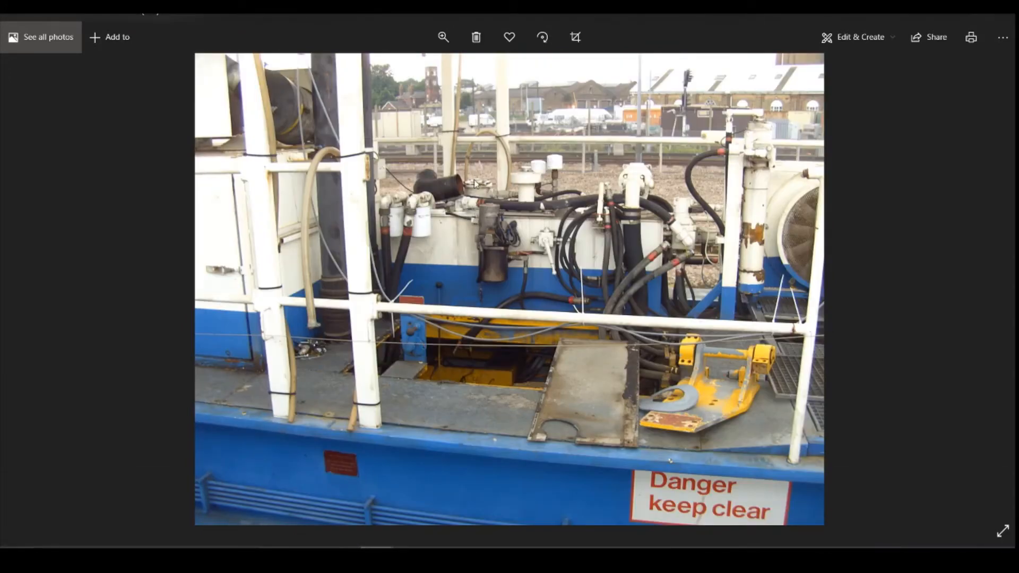
{"action": "mouse_move", "coordinate": [309, 545]}
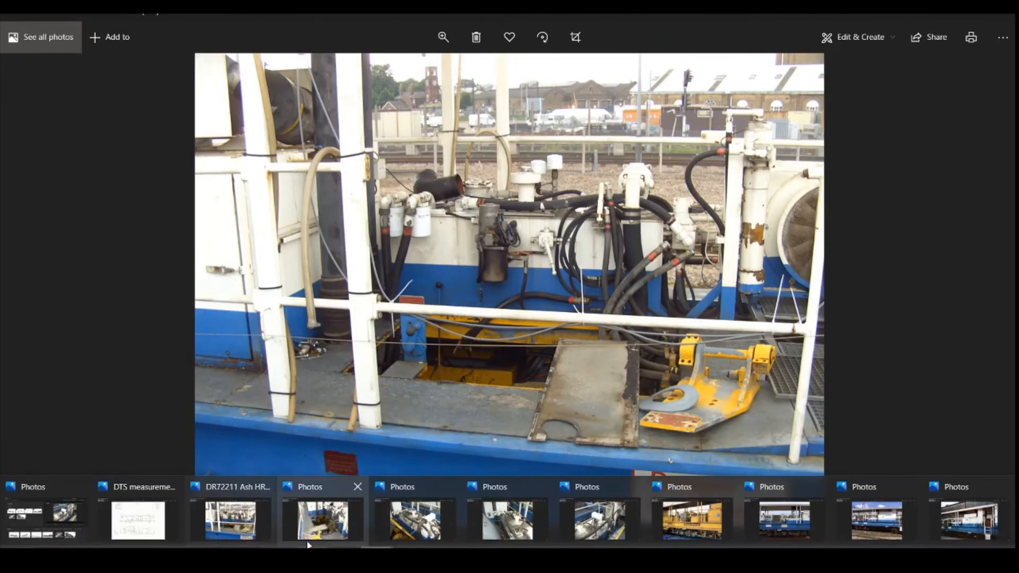
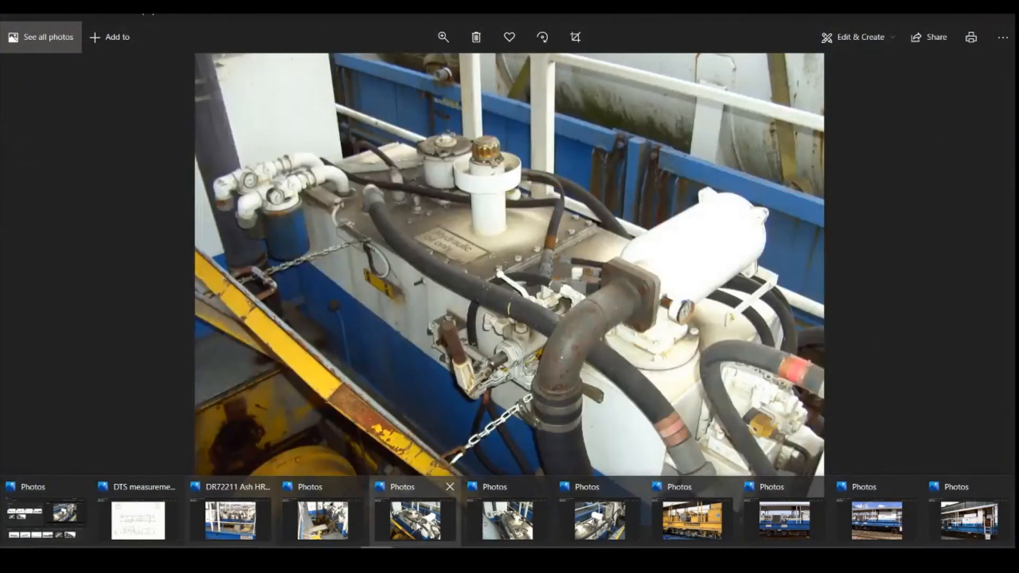
{"action": "left_click", "coordinate": [416, 523]}
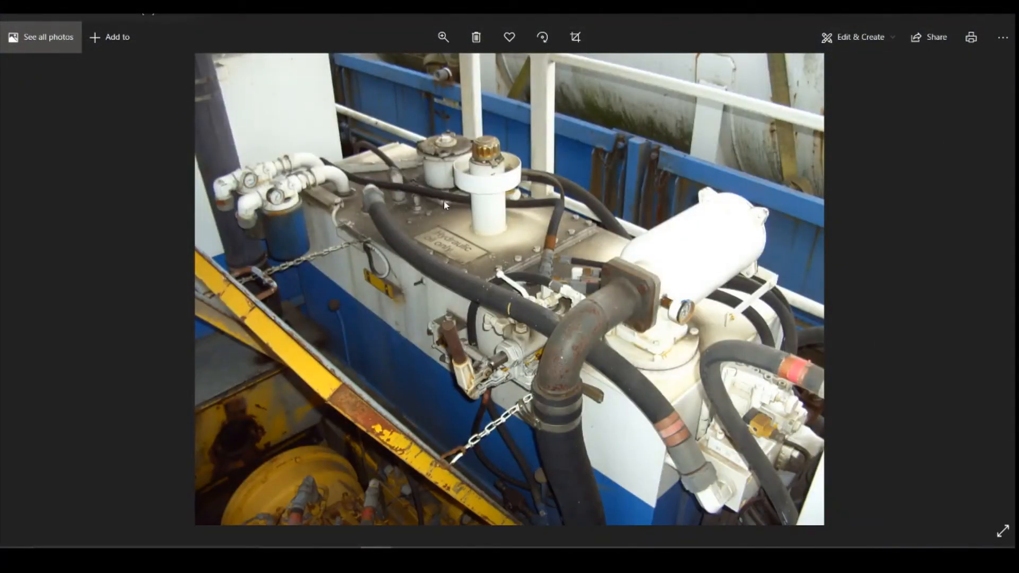
{"action": "left_click", "coordinate": [443, 558]}
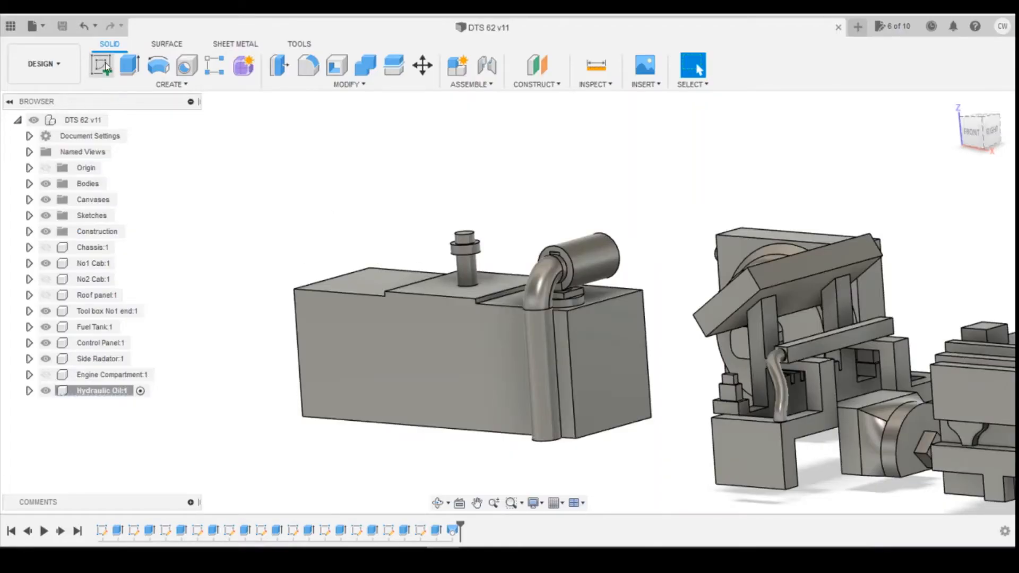
Sketch a 1 mm by 1 mm square near the back edge of the tank's top face section farthest from the filter.
{"action": "left_click", "coordinate": [101, 65]}
{"action": "left_click", "coordinate": [380, 281]}
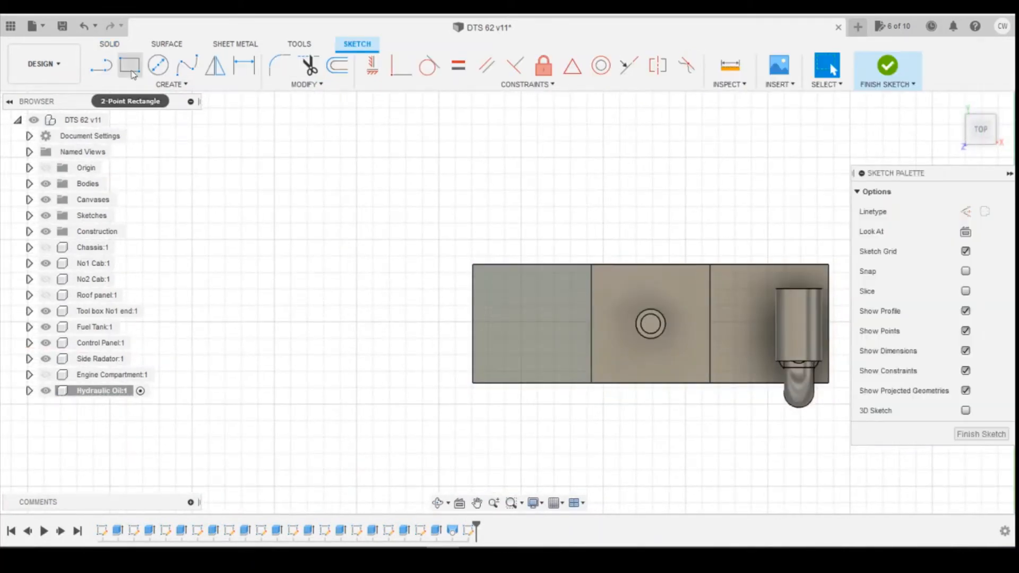
{"action": "key", "text": "r"}
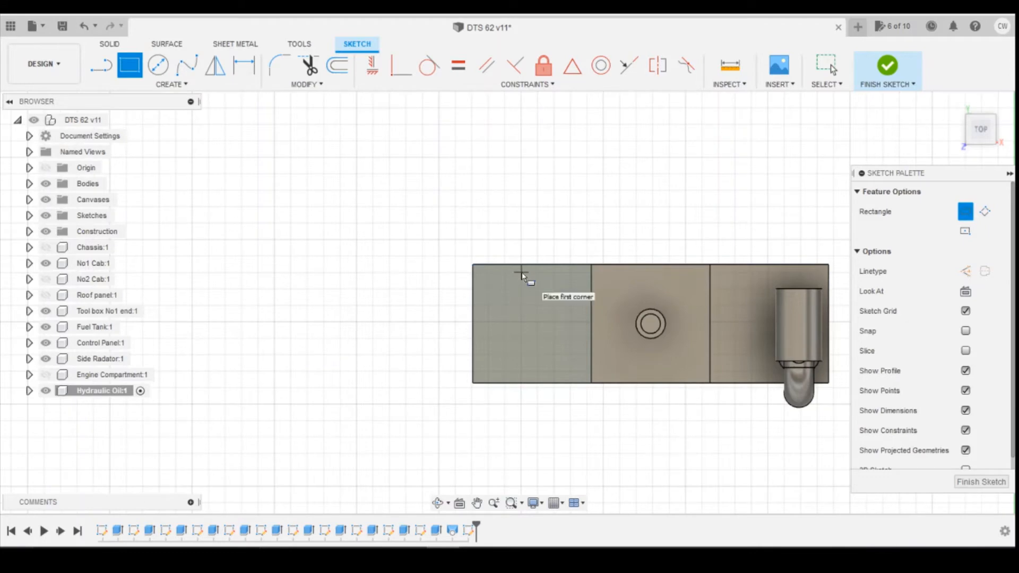
{"action": "left_click", "coordinate": [521, 274]}
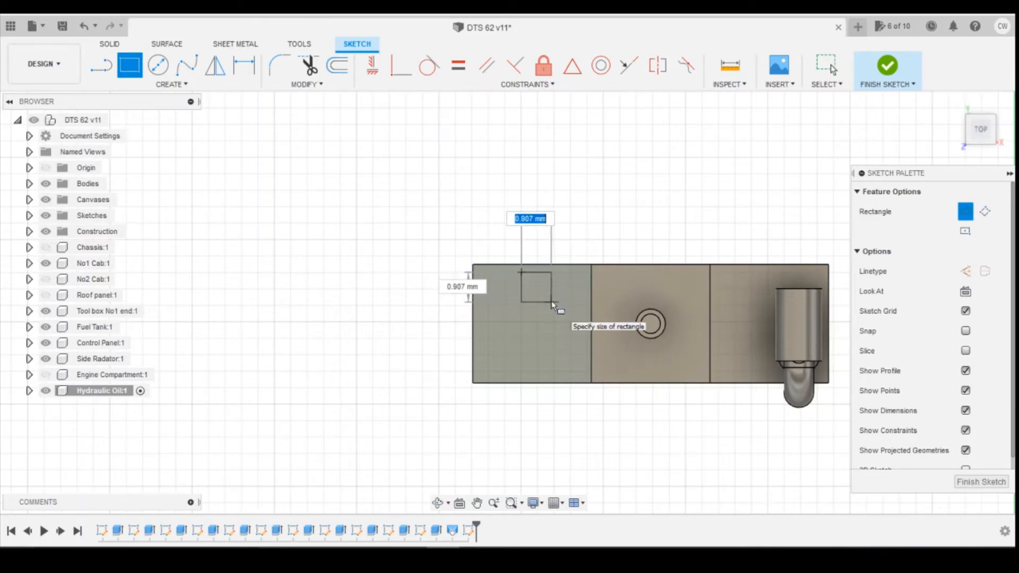
{"action": "type", "text": "1"}
{"action": "key", "text": "Tab"}
{"action": "type", "text": "1"}
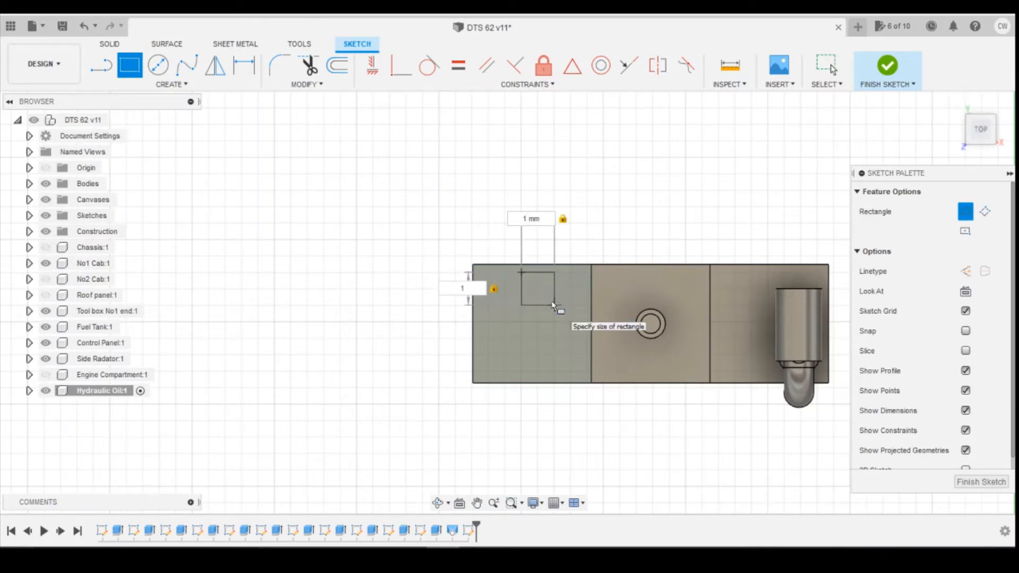
{"action": "key", "text": "Return"}
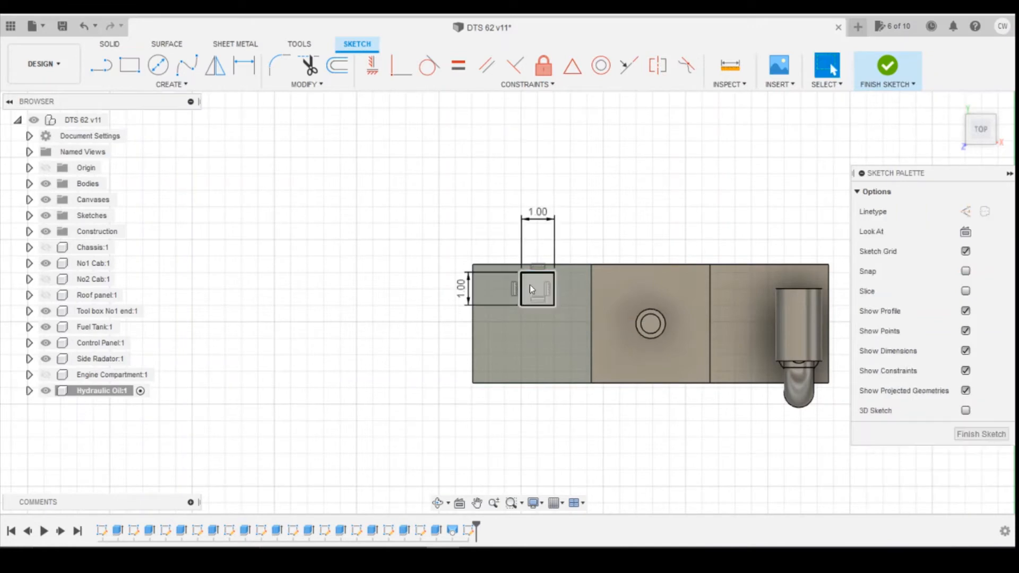
Dimension the square's back outer corner from the nearest corner of the tank's top face.
{"action": "key", "text": "d"}
{"action": "left_click", "coordinate": [521, 273]}
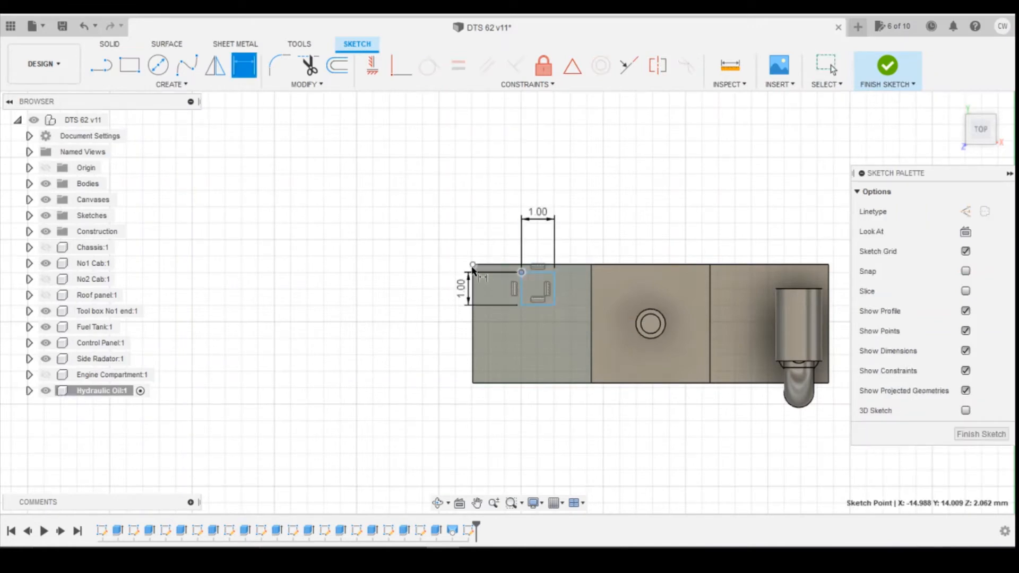
Dimension the small square's corner 1.5 mm horizontally and 0.2 mm vertically from the outer rear corner of the tank's top face.
{"action": "left_click", "coordinate": [473, 265]}
{"action": "left_click", "coordinate": [486, 221]}
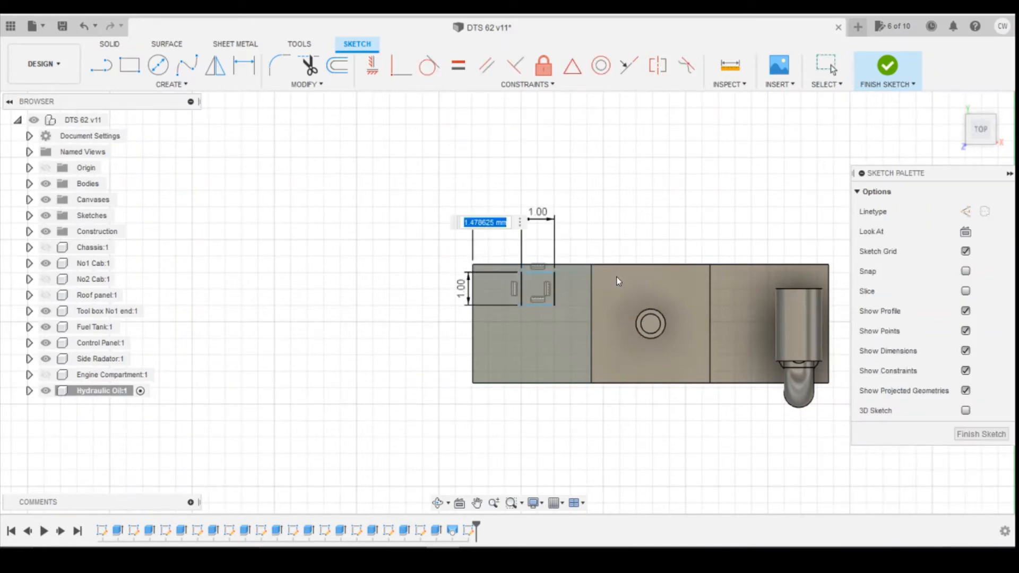
{"action": "type", "text": "1.5"}
{"action": "key", "text": "Return"}
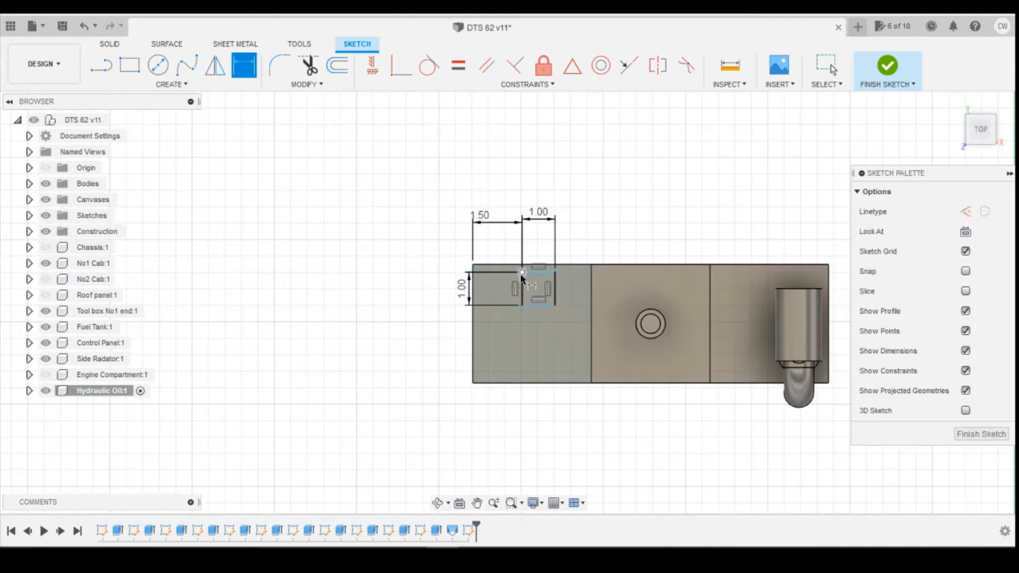
{"action": "left_click", "coordinate": [521, 273]}
{"action": "left_click", "coordinate": [473, 265]}
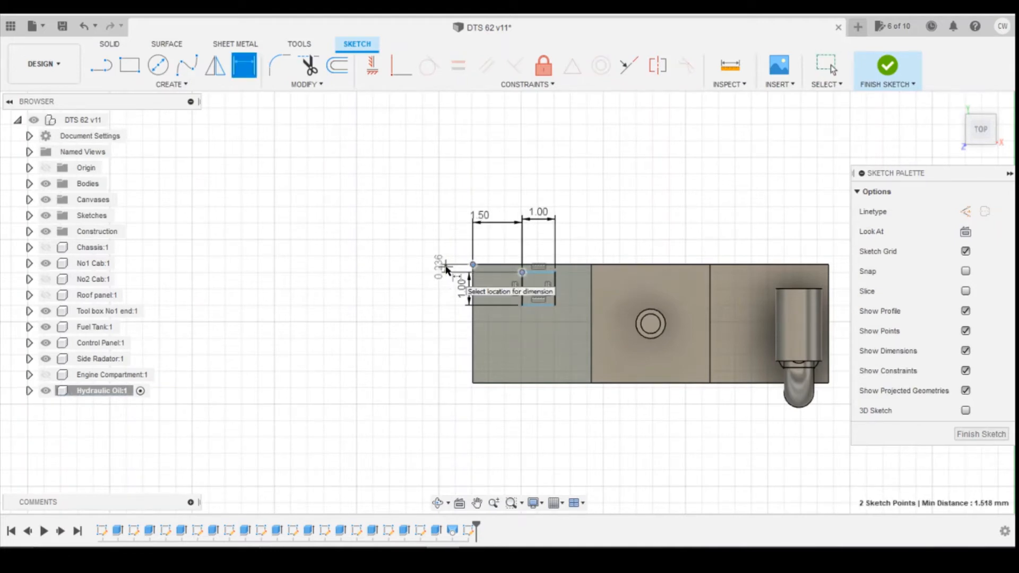
{"action": "left_click", "coordinate": [446, 269]}
{"action": "type", "text": "0.2"}
{"action": "key", "text": "Return"}
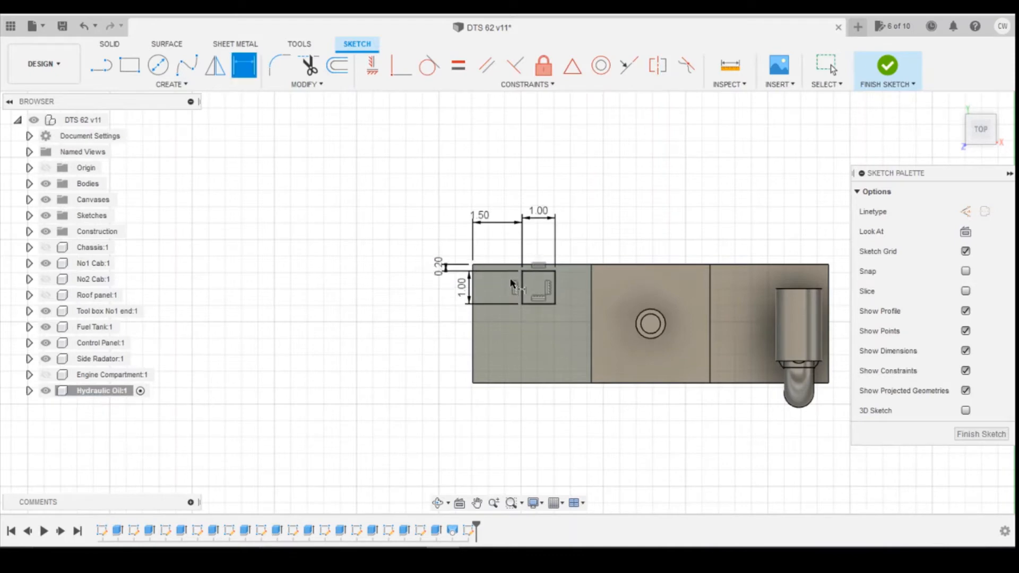
{"action": "key", "text": "Escape"}
{"action": "left_click", "coordinate": [540, 286]}
{"action": "right_click", "coordinate": [537, 289]}
{"action": "left_click", "coordinate": [518, 352]}
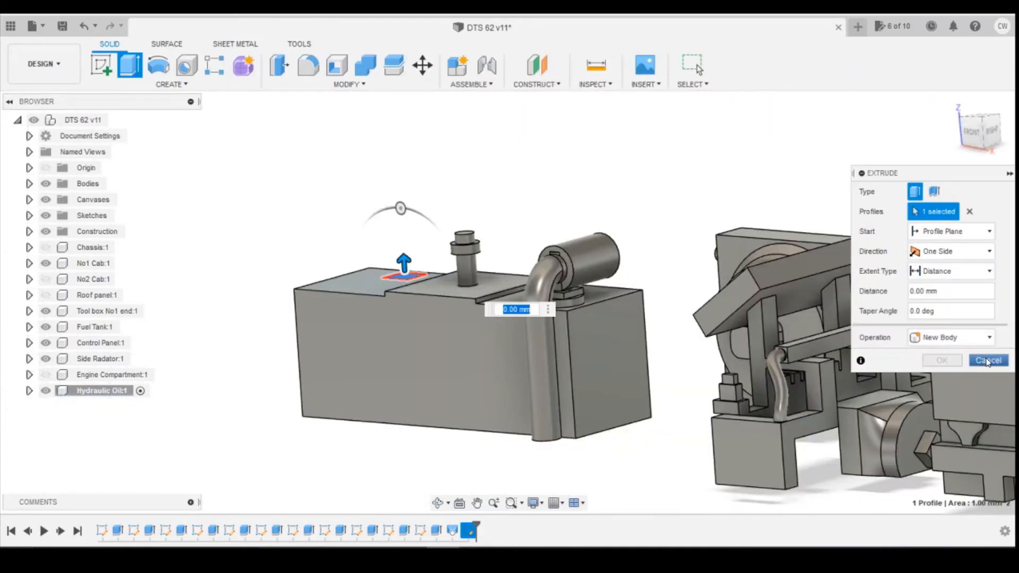
{"action": "left_click", "coordinate": [987, 361]}
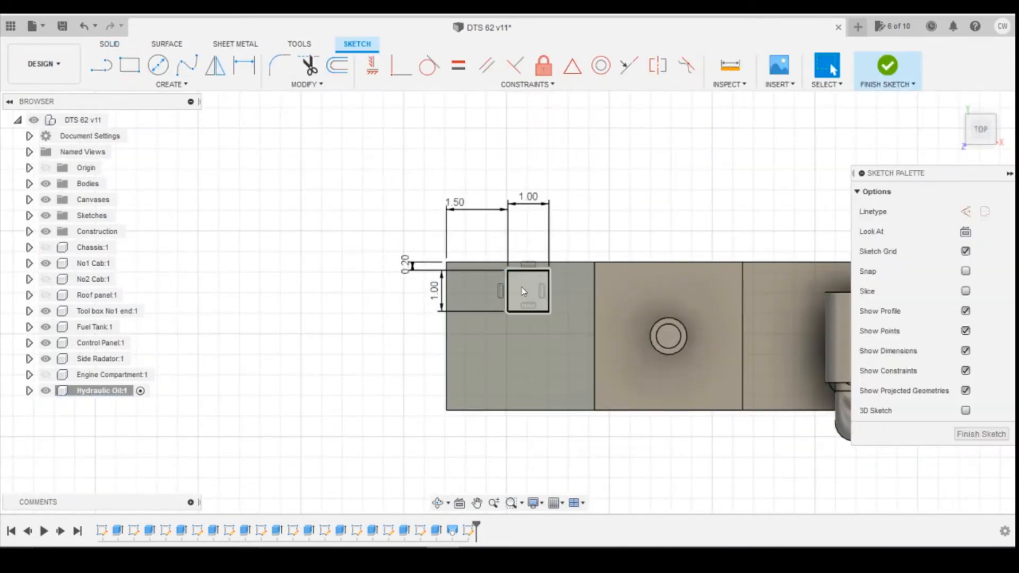
Extrude the small square profile on the tank's top face by 0.2 mm.
{"action": "left_click", "coordinate": [523, 291]}
{"action": "right_click", "coordinate": [526, 285]}
{"action": "left_click", "coordinate": [520, 339]}
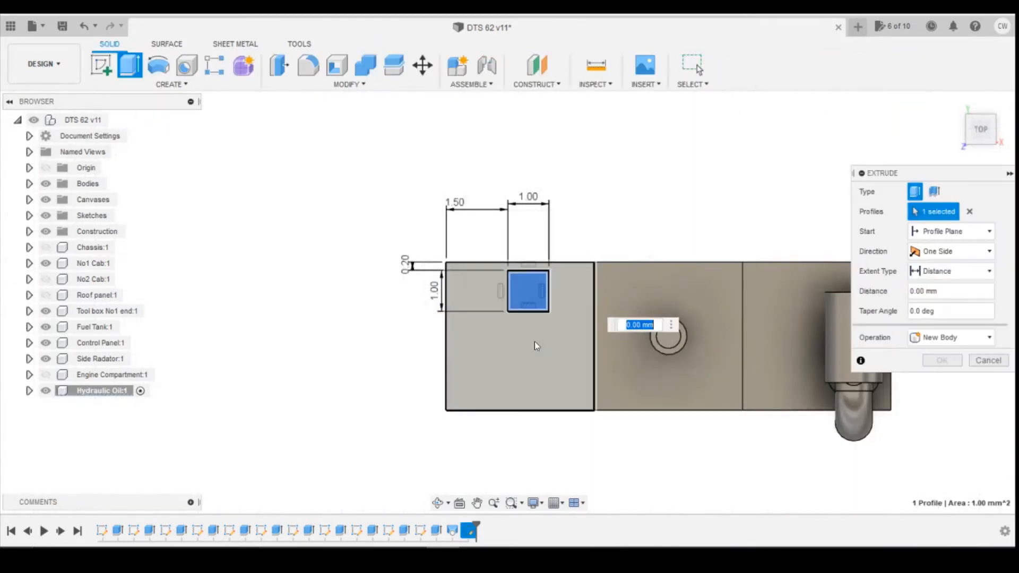
{"action": "type", "text": "0.2"}
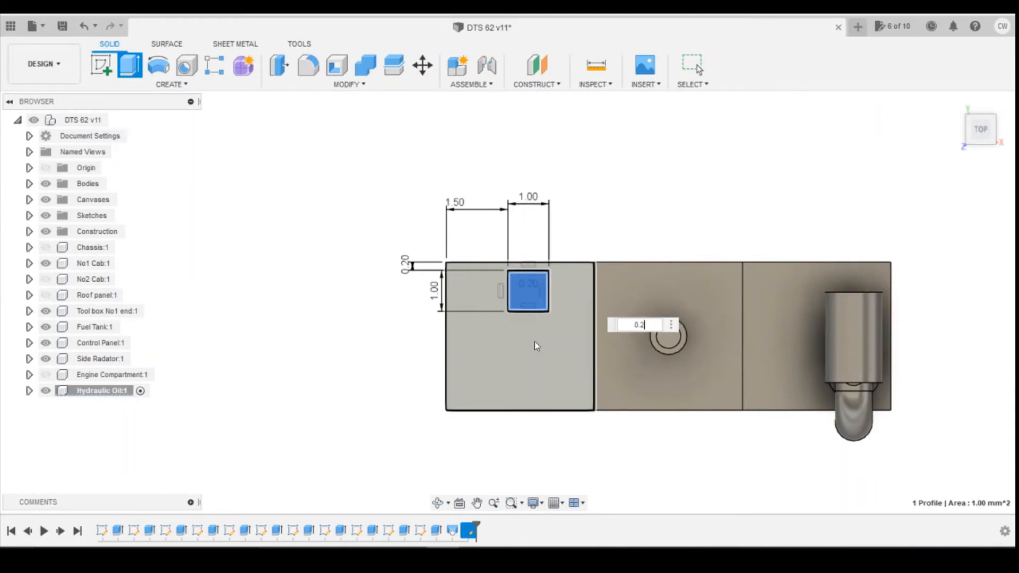
{"action": "key", "text": "Return"}
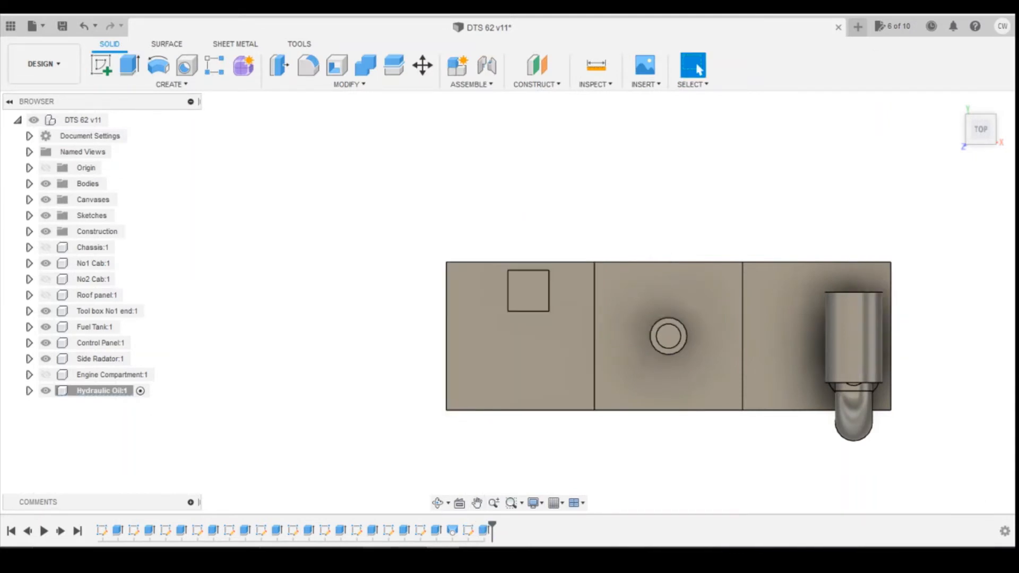
Sketch a 0.8 mm diameter circle centred on the square pad's top face, checking the reference photo of the tank.
{"action": "left_click", "coordinate": [101, 67]}
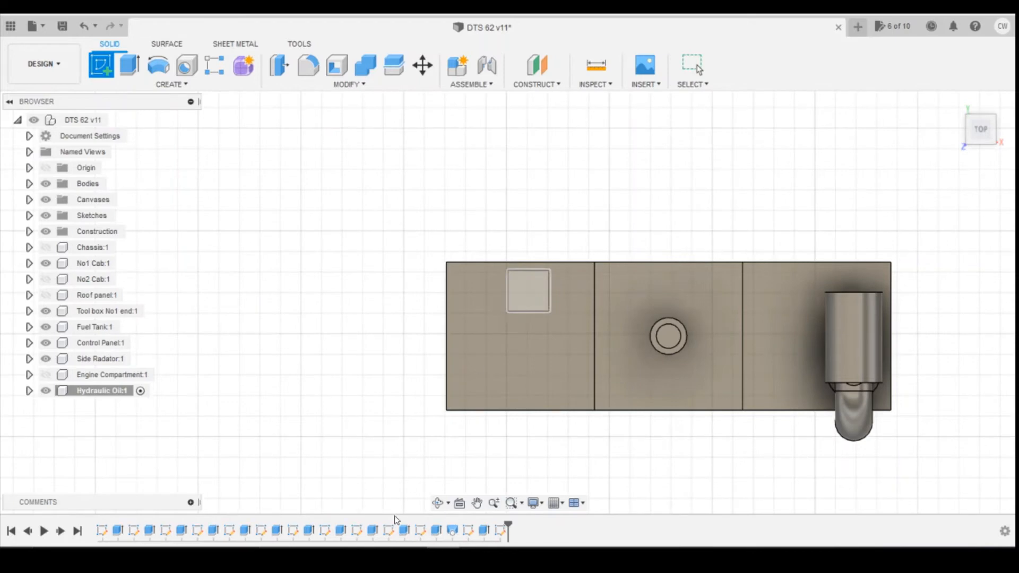
{"action": "left_click", "coordinate": [529, 296]}
{"action": "left_click", "coordinate": [151, 72]}
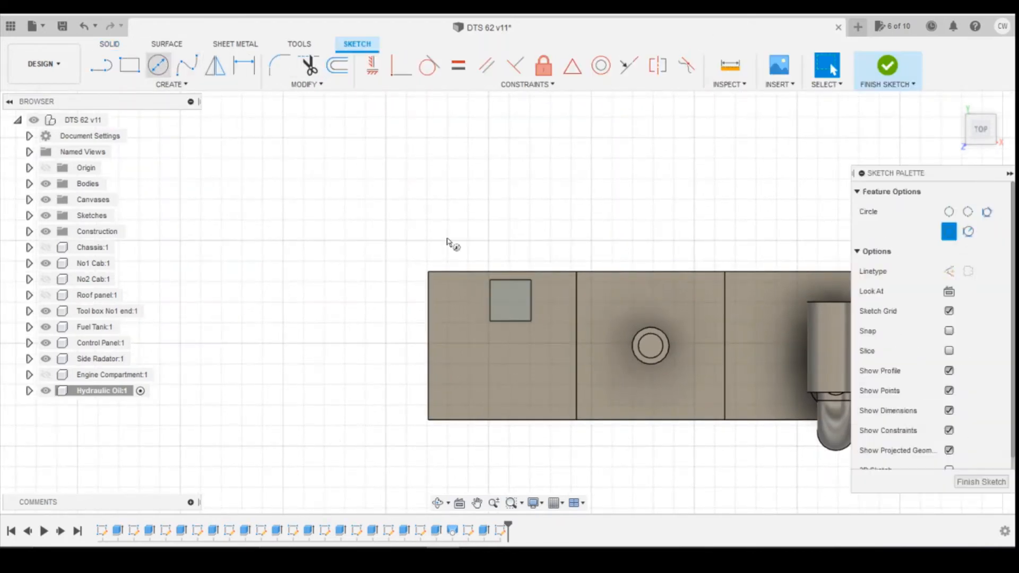
{"action": "left_click", "coordinate": [510, 301]}
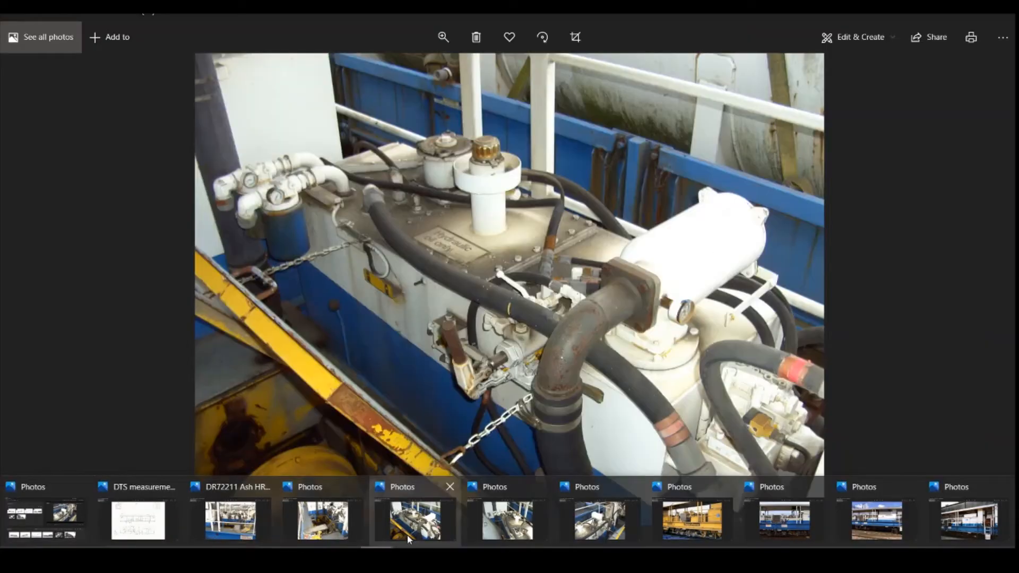
{"action": "left_click", "coordinate": [409, 539]}
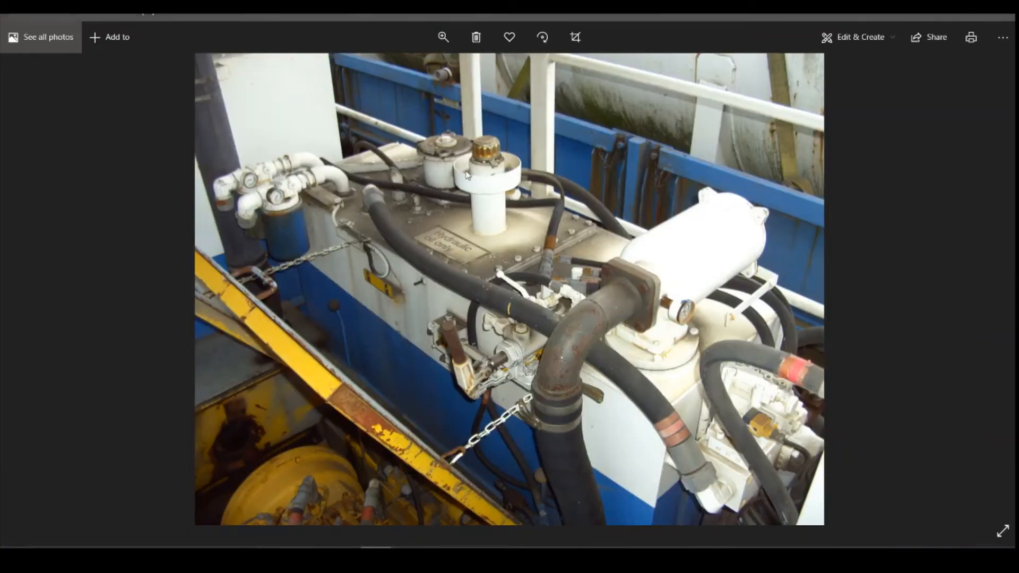
{"action": "key", "text": "alt+Tab"}
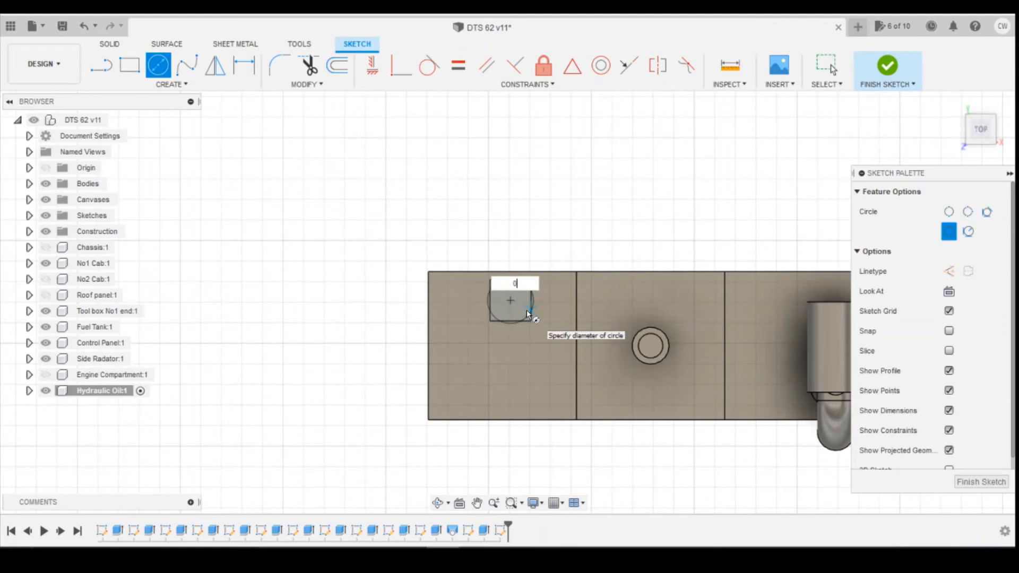
{"action": "type", "text": ".8"}
{"action": "key", "text": "Tab"}
{"action": "key", "text": "Return"}
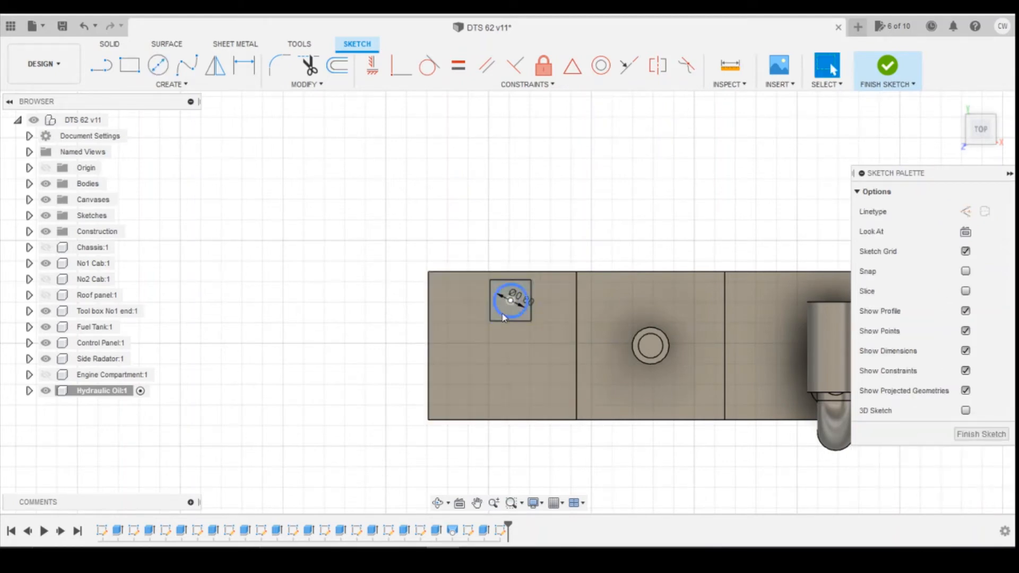
Extrude the circle on the square pad by 1 mm, checking its height against the reference photo.
{"action": "scroll", "coordinate": [518, 313], "scroll_direction": "up", "scroll_amount": 3}
{"action": "left_click", "coordinate": [510, 275]}
{"action": "right_click", "coordinate": [509, 273]}
{"action": "left_click", "coordinate": [499, 334]}
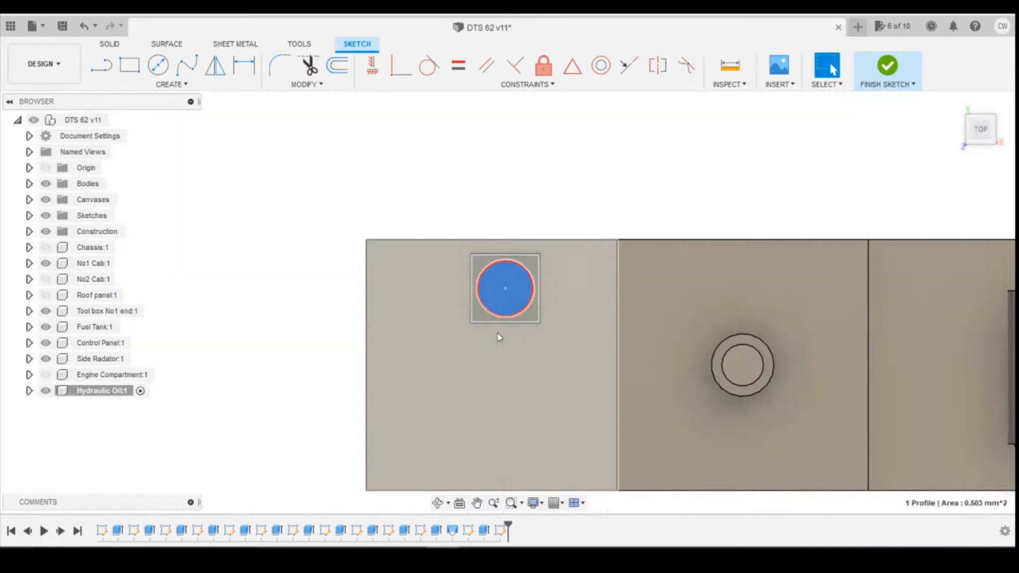
{"action": "left_click", "coordinate": [140, 523]}
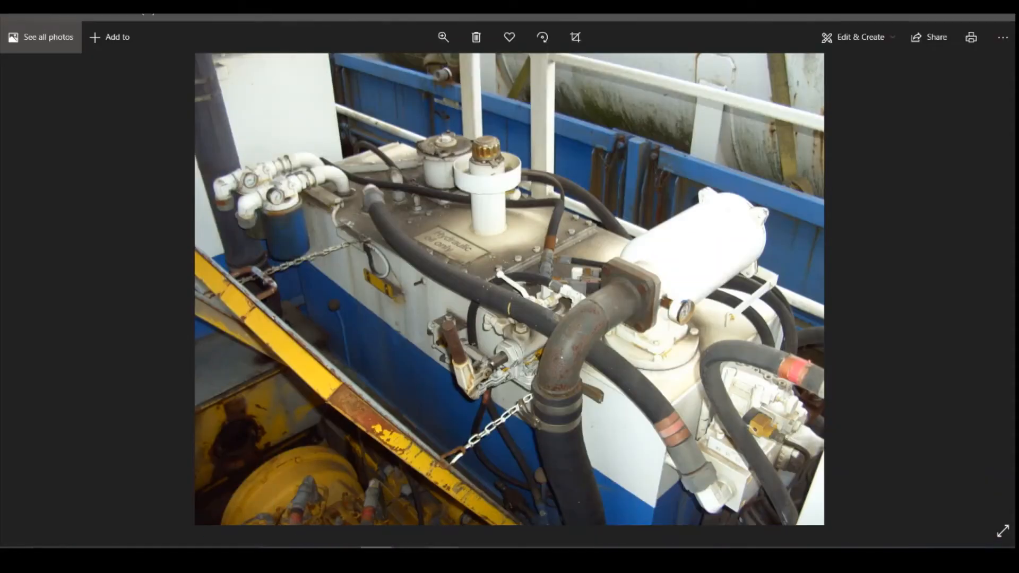
{"action": "left_click", "coordinate": [443, 552]}
{"action": "type", "text": "1"}
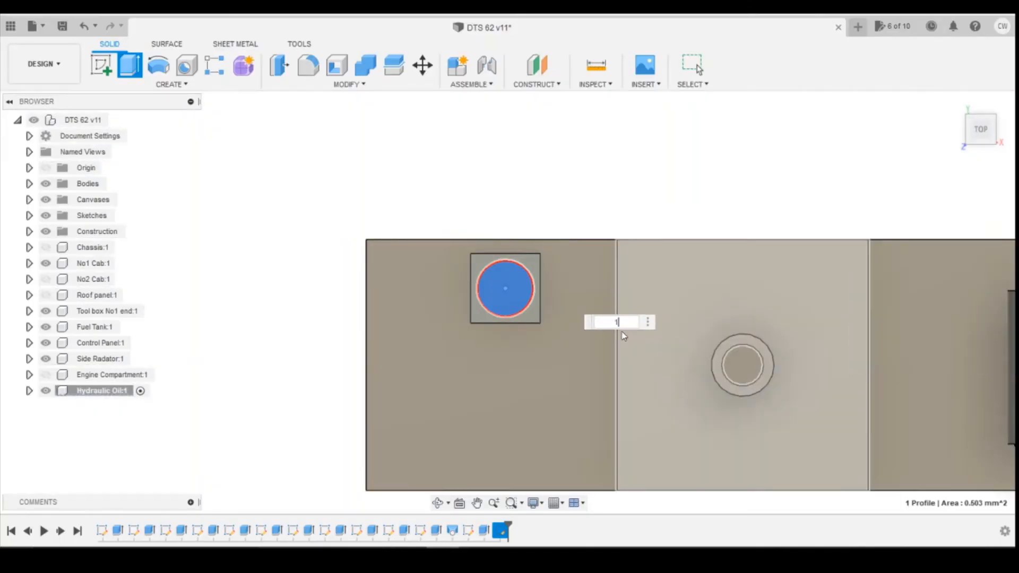
{"action": "key", "text": "Return"}
Examine the tank's top fittings in 3D and compare them with the reference photos in the Photos app.
{"action": "left_click_drag", "start_coordinate": [982, 134], "coordinate": [945, 80]}
{"action": "scroll", "coordinate": [756, 321], "scroll_direction": "down", "scroll_amount": 5}
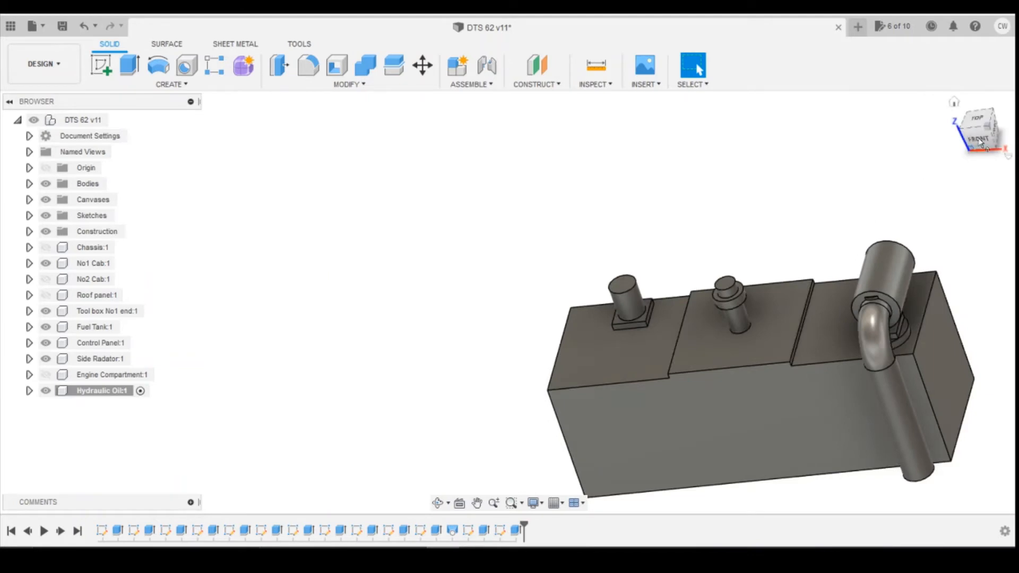
{"action": "mouse_move", "coordinate": [980, 141]}
{"action": "left_mouse_down"}
{"action": "mouse_move", "coordinate": [907, 109]}
{"action": "mouse_move", "coordinate": [994, 129]}
{"action": "left_mouse_up"}
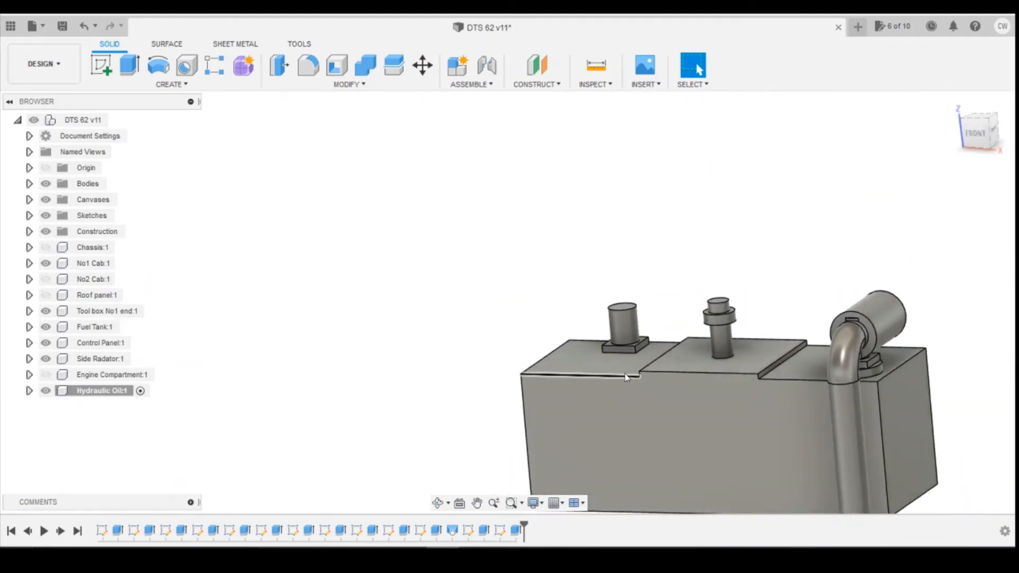
{"action": "key", "text": "alt+Tab"}
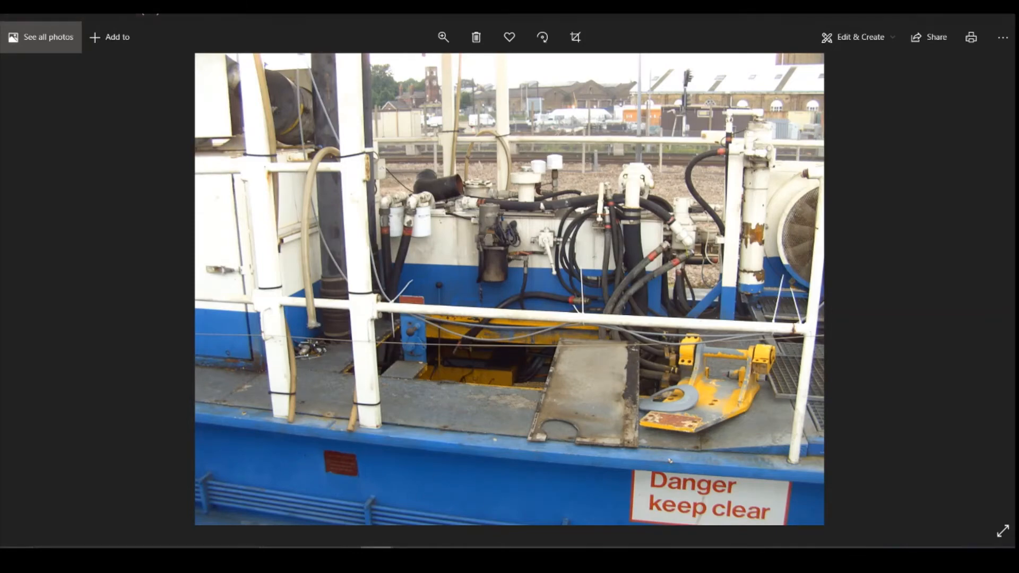
{"action": "left_click", "coordinate": [400, 530]}
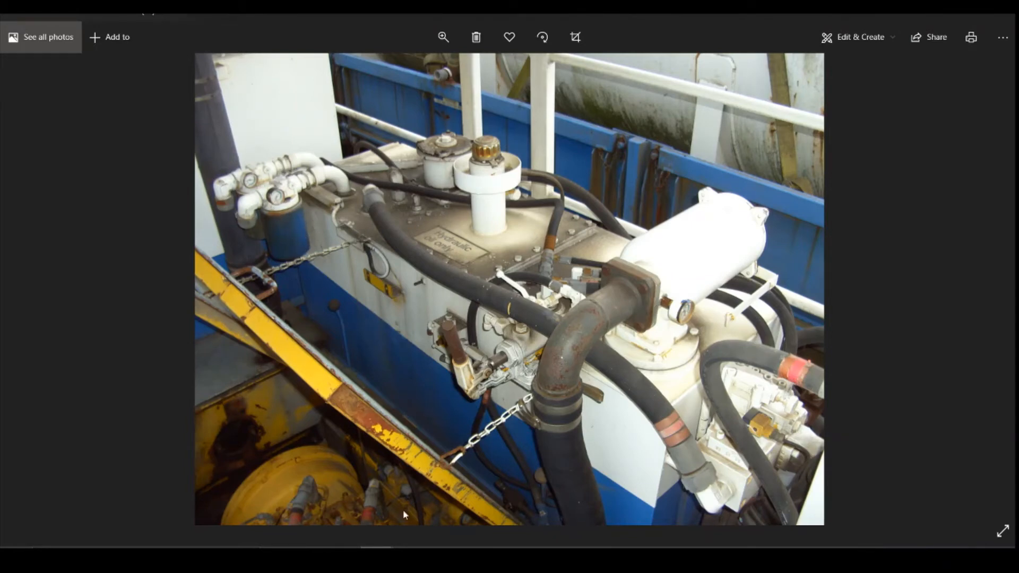
{"action": "left_click", "coordinate": [443, 558]}
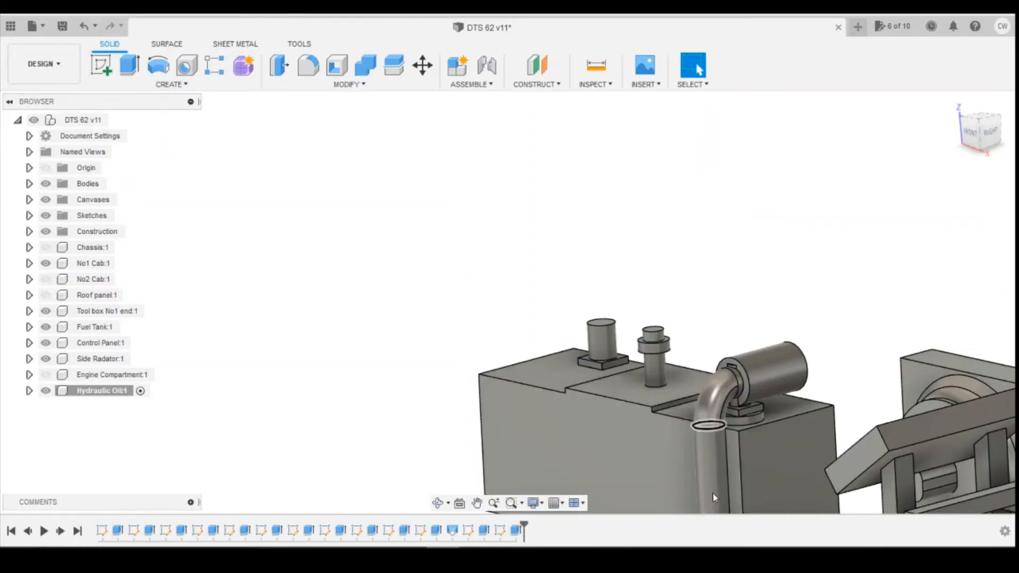
Start a sketch on the top face of the tank's end section and draw a 1 mm diameter circle overlapping its front edge near the outer corner.
{"action": "left_click", "coordinate": [101, 65]}
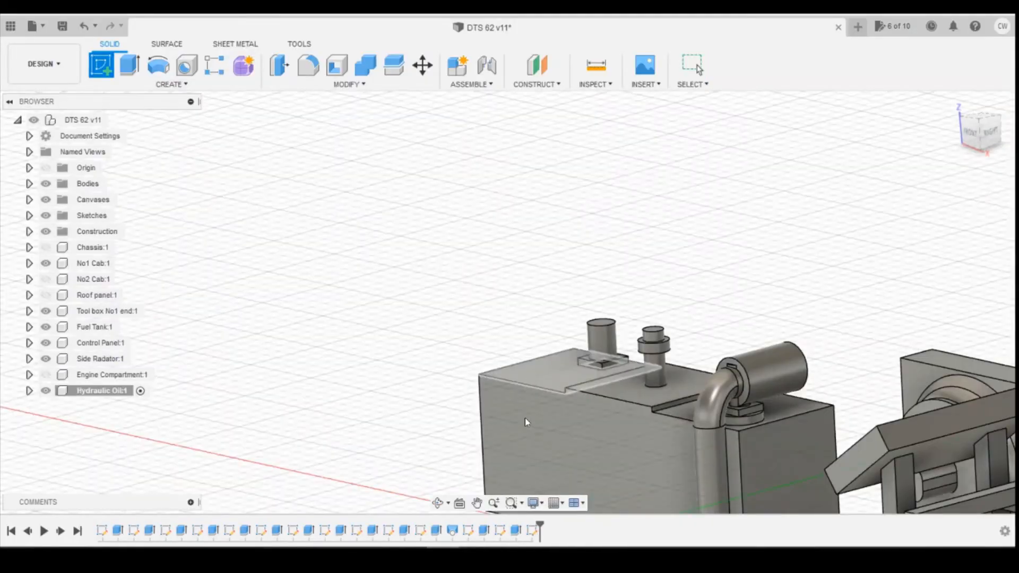
{"action": "left_click", "coordinate": [558, 429]}
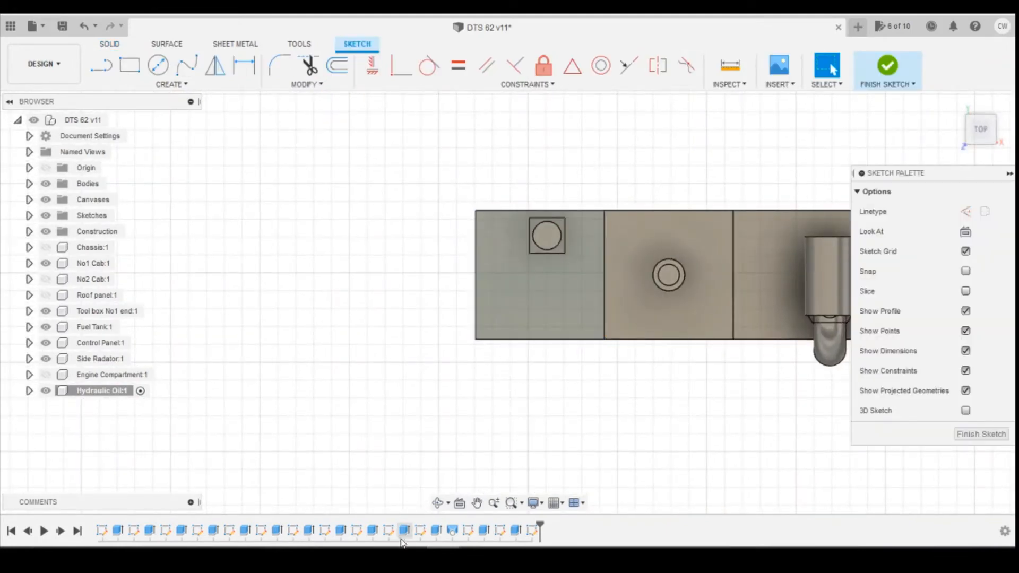
{"action": "left_click", "coordinate": [319, 534]}
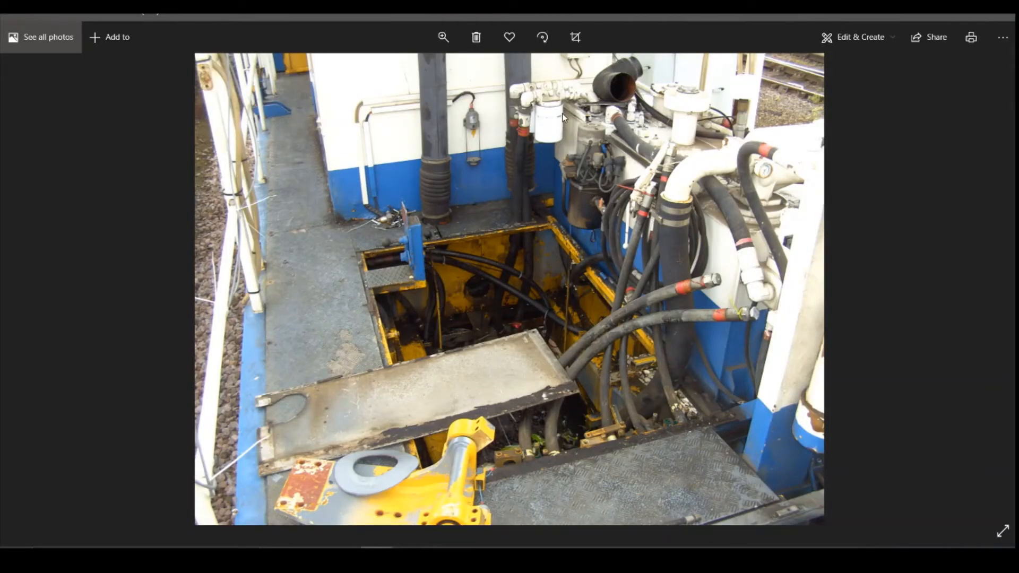
{"action": "left_click", "coordinate": [449, 517]}
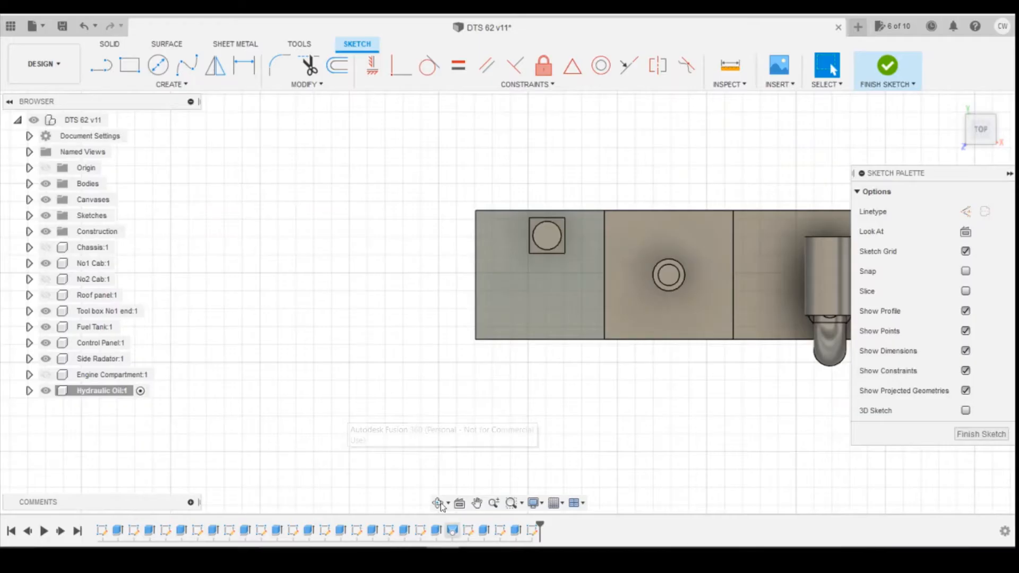
{"action": "key", "text": "c"}
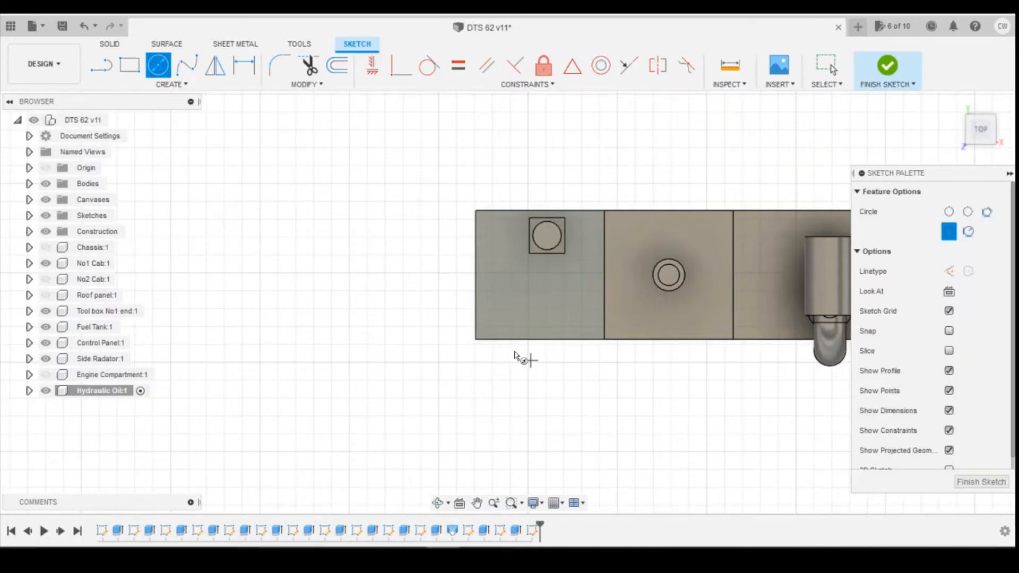
{"action": "left_click", "coordinate": [494, 350]}
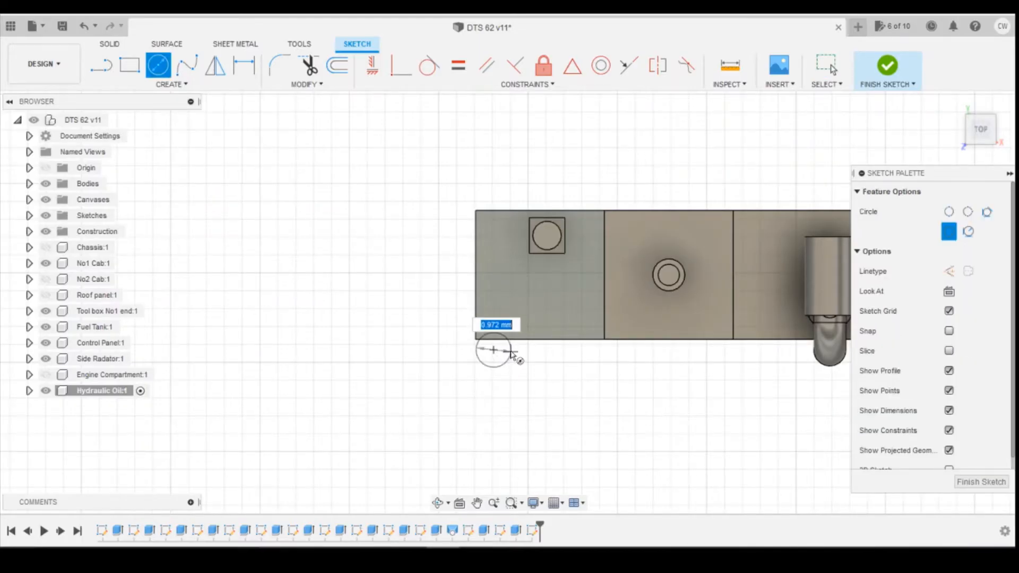
{"action": "type", "text": "1"}
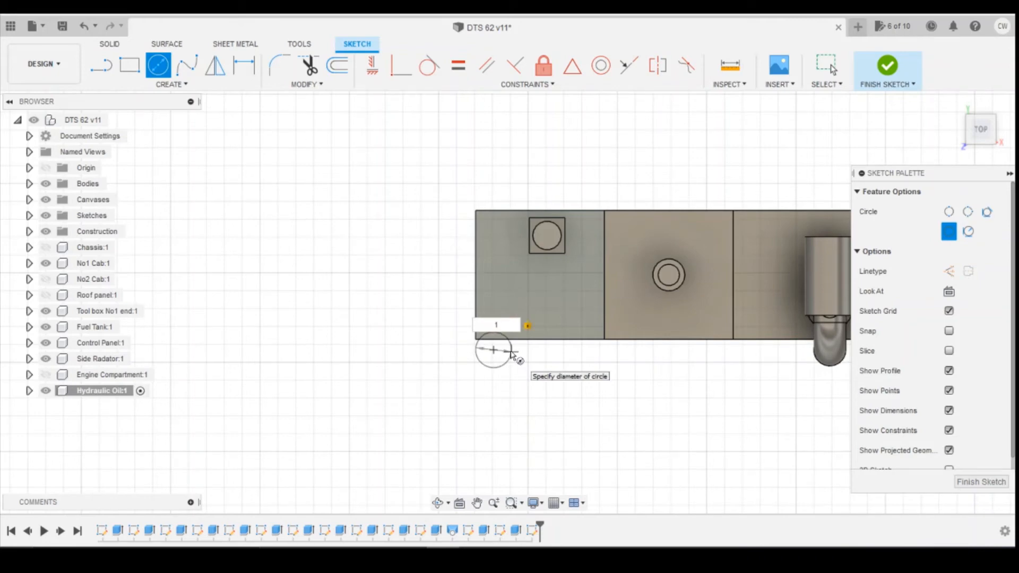
{"action": "key", "text": "Return"}
{"action": "key", "text": "Escape"}
Dimension the 1 mm circle's centre 0.35 mm from the tank's front edge.
{"action": "scroll", "coordinate": [493, 346], "scroll_direction": "up", "scroll_amount": 5}
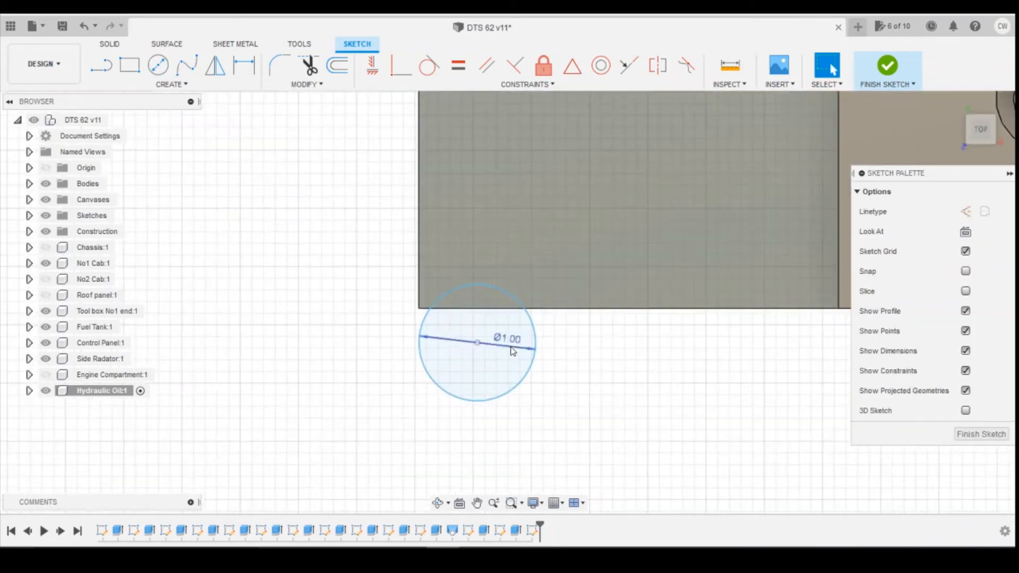
{"action": "key", "text": "d"}
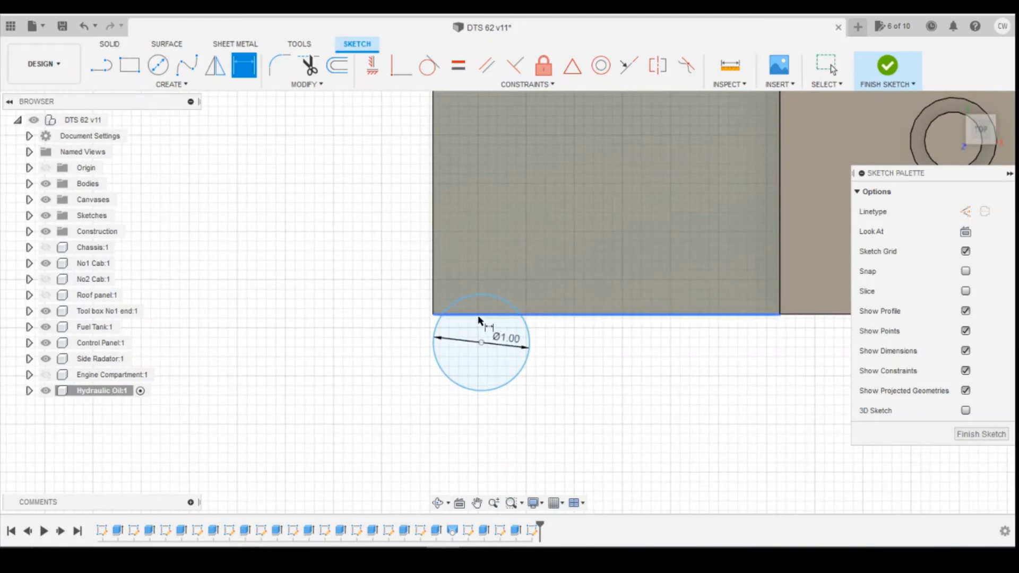
{"action": "left_click", "coordinate": [484, 316]}
{"action": "left_click", "coordinate": [481, 343]}
{"action": "left_click", "coordinate": [390, 342]}
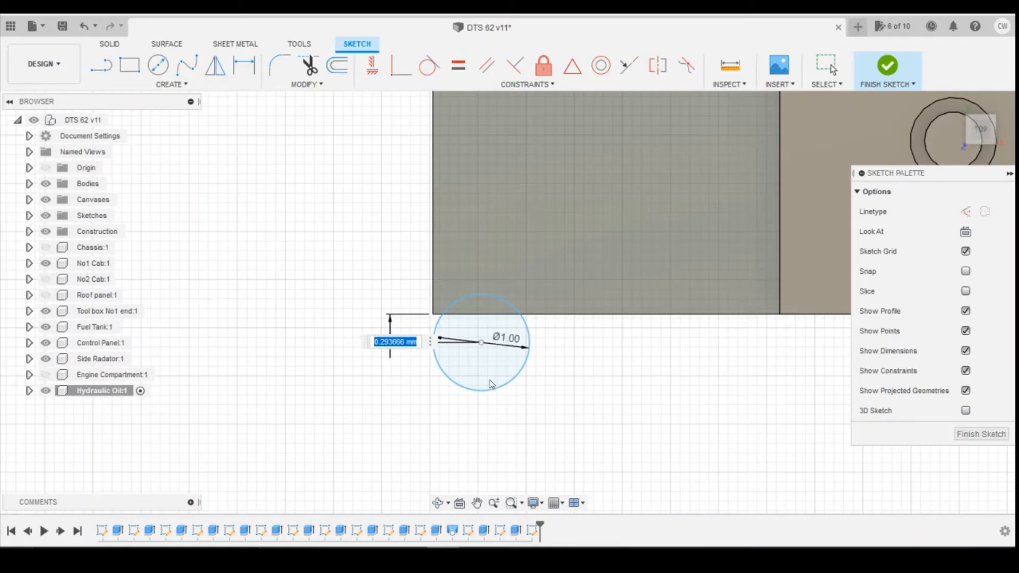
{"action": "type", "text": "0.35"}
{"action": "key", "text": "Return"}
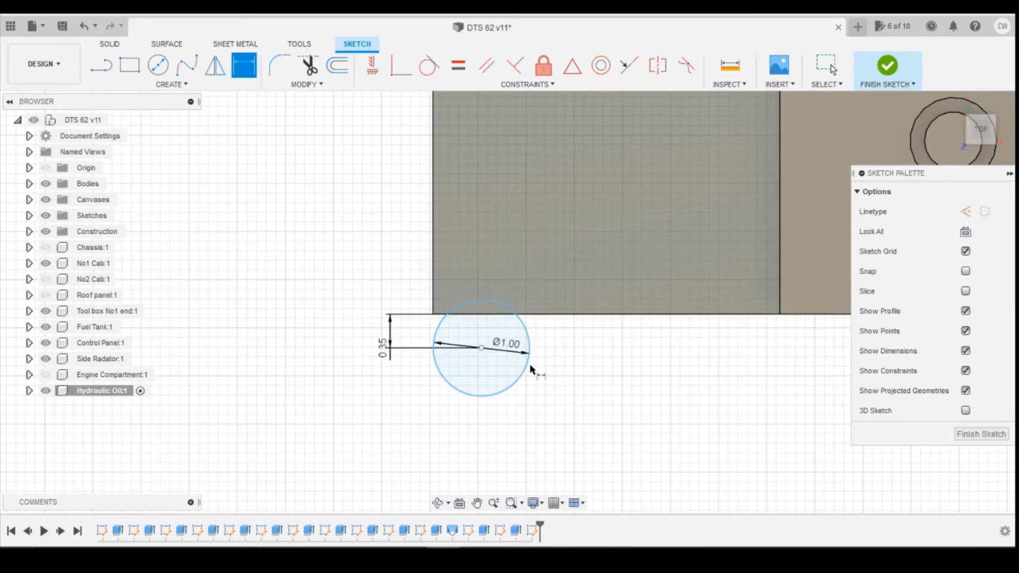
Dimension the circle's centre 0.55 mm horizontally from the tank's outer front corner.
{"action": "left_click", "coordinate": [481, 348]}
{"action": "left_click", "coordinate": [433, 314]}
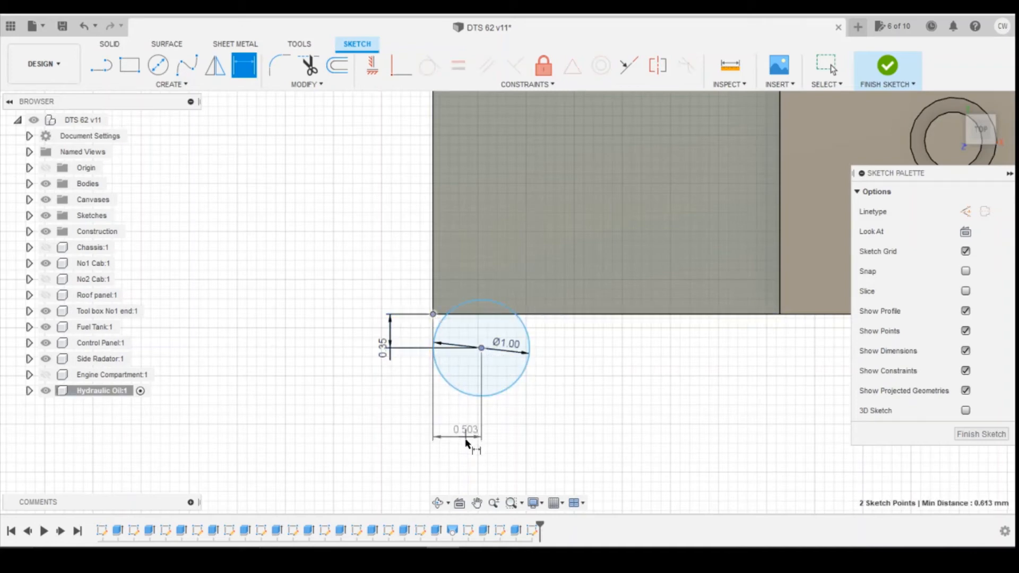
{"action": "left_click", "coordinate": [466, 443]}
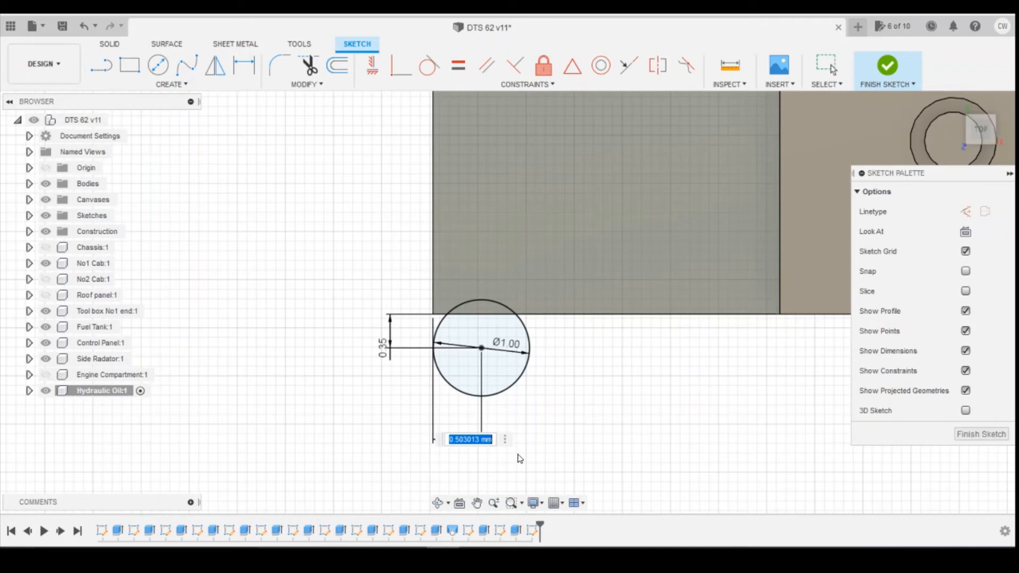
{"action": "type", "text": "0.55"}
{"action": "key", "text": "Return"}
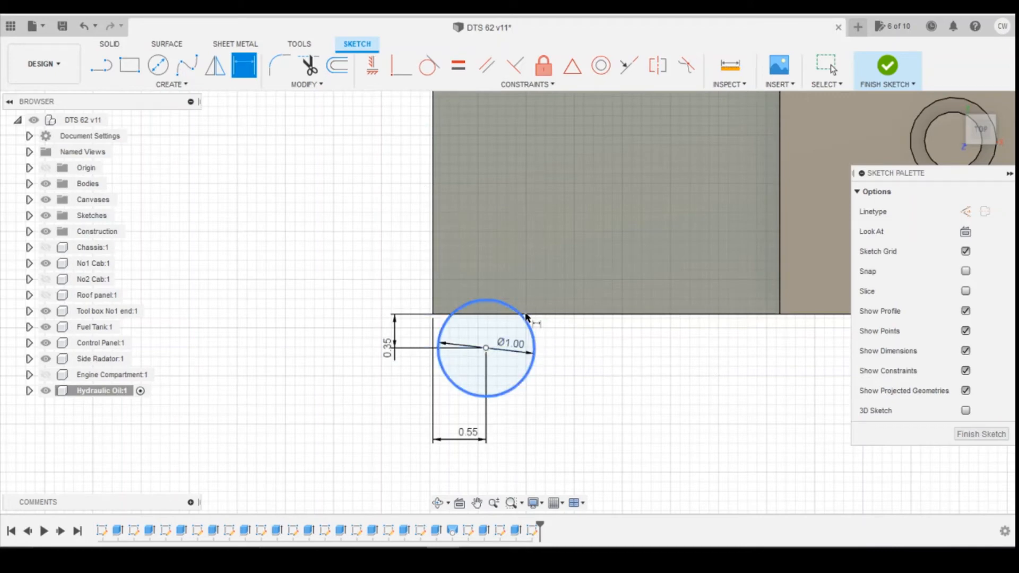
Draw a second circle of 1 mm diameter beside the first one, also overlapping the tank's front edge.
{"action": "left_click", "coordinate": [158, 66]}
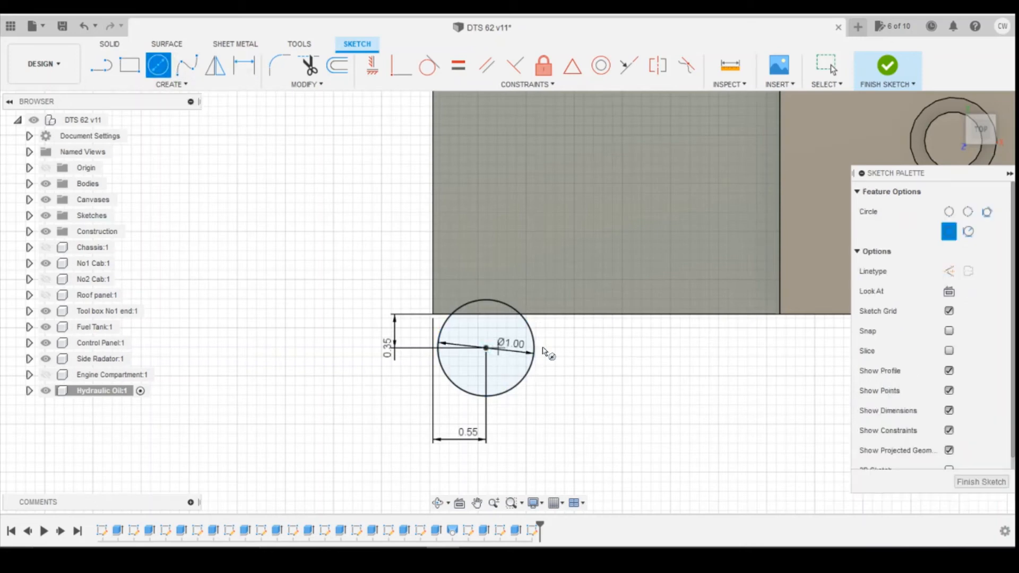
{"action": "left_click", "coordinate": [606, 349]}
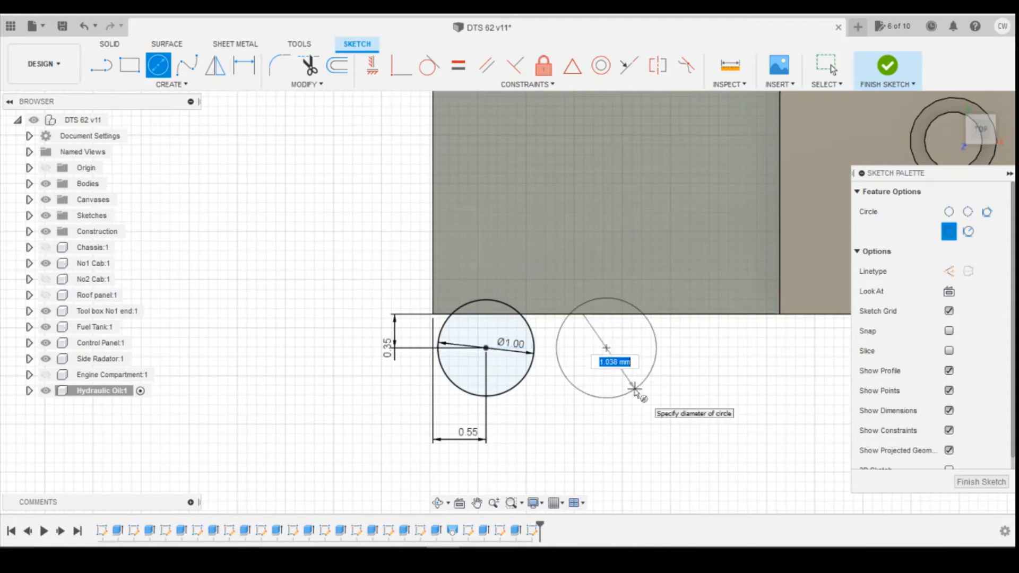
{"action": "key", "text": "Tab"}
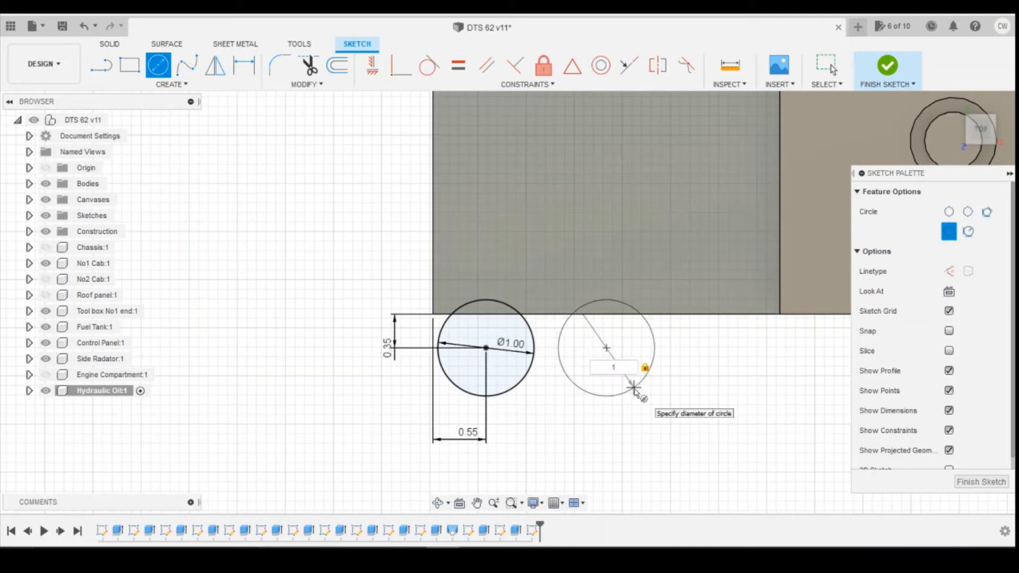
{"action": "key", "text": "Return"}
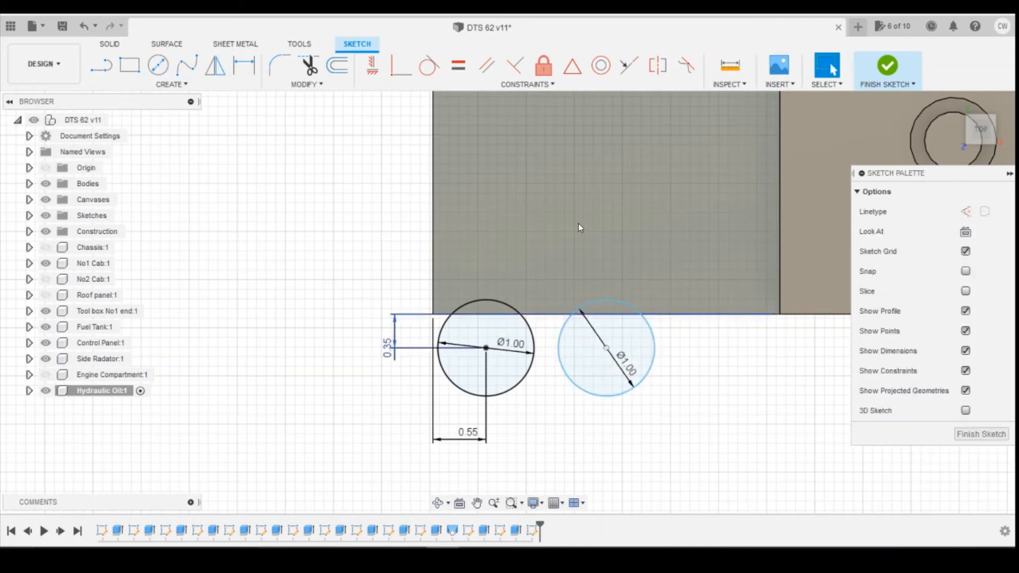
Align the two circle centres horizontally and dimension them 1.2 mm apart.
{"action": "left_click", "coordinate": [372, 65]}
{"action": "left_click", "coordinate": [607, 349]}
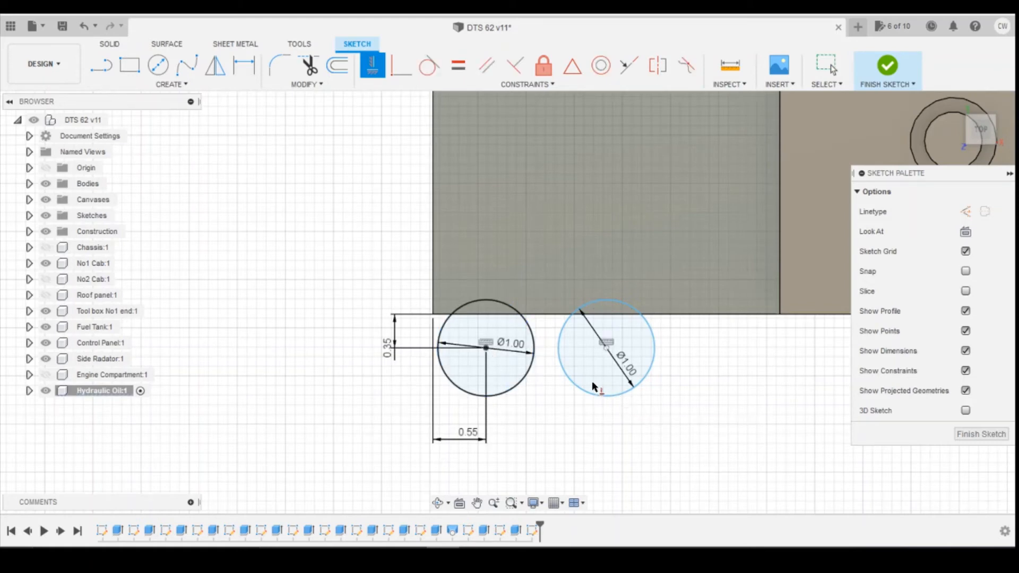
{"action": "key", "text": "d"}
{"action": "left_click", "coordinate": [607, 349]}
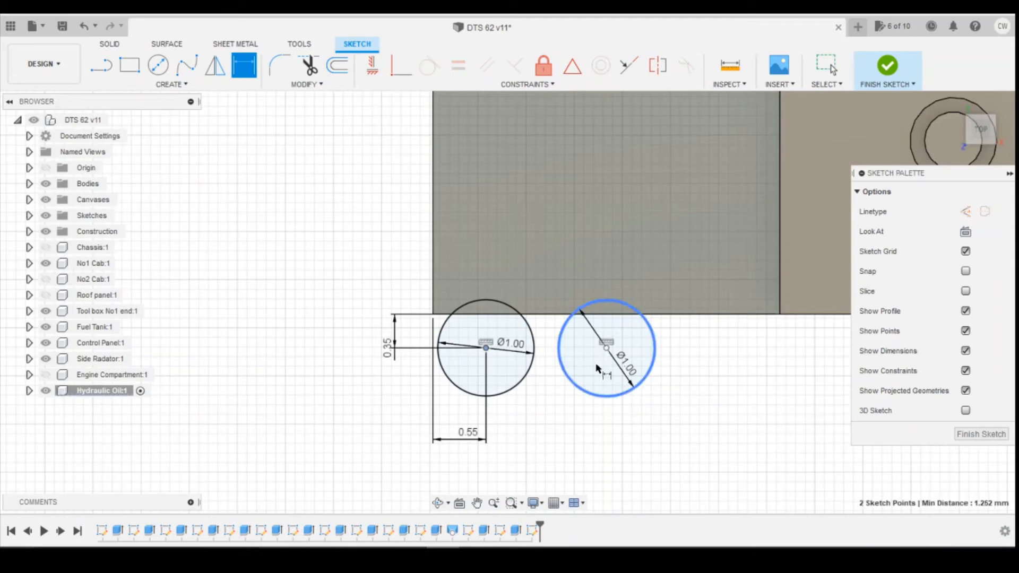
{"action": "left_click", "coordinate": [592, 434]}
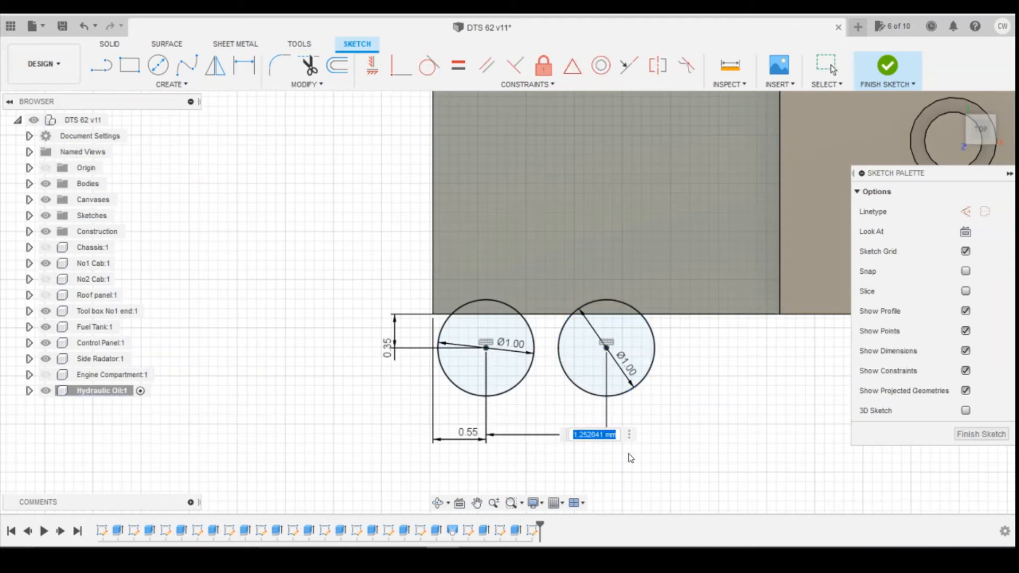
{"action": "type", "text": "1.2"}
{"action": "key", "text": "Return"}
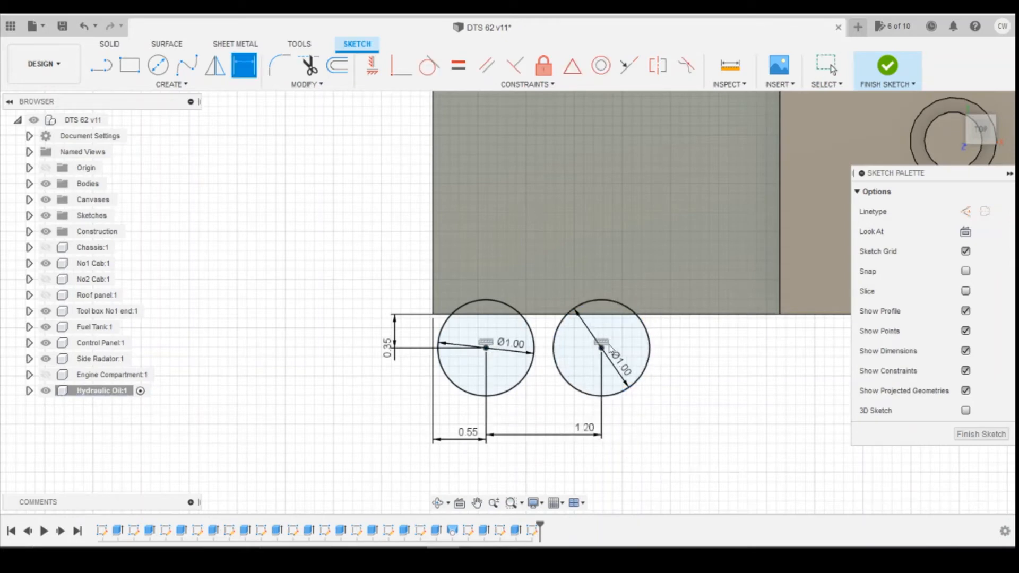
{"action": "key", "text": "Escape"}
Extrude both full circles to two sides, 0.2 mm up and 0.8 mm down, joined to the tank.
{"action": "left_click", "coordinate": [578, 352]}
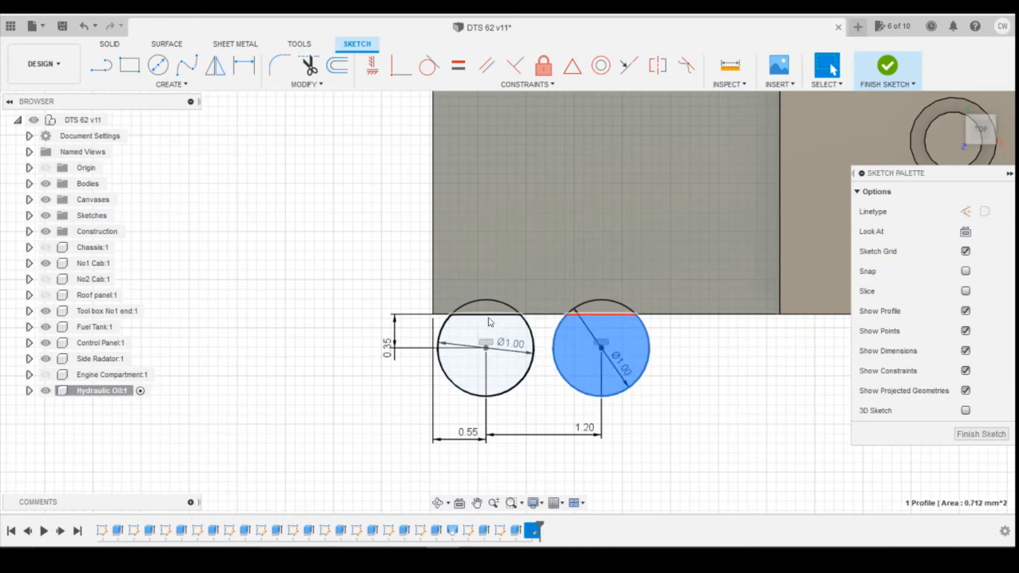
{"action": "left_click", "coordinate": [504, 339], "text": "shift"}
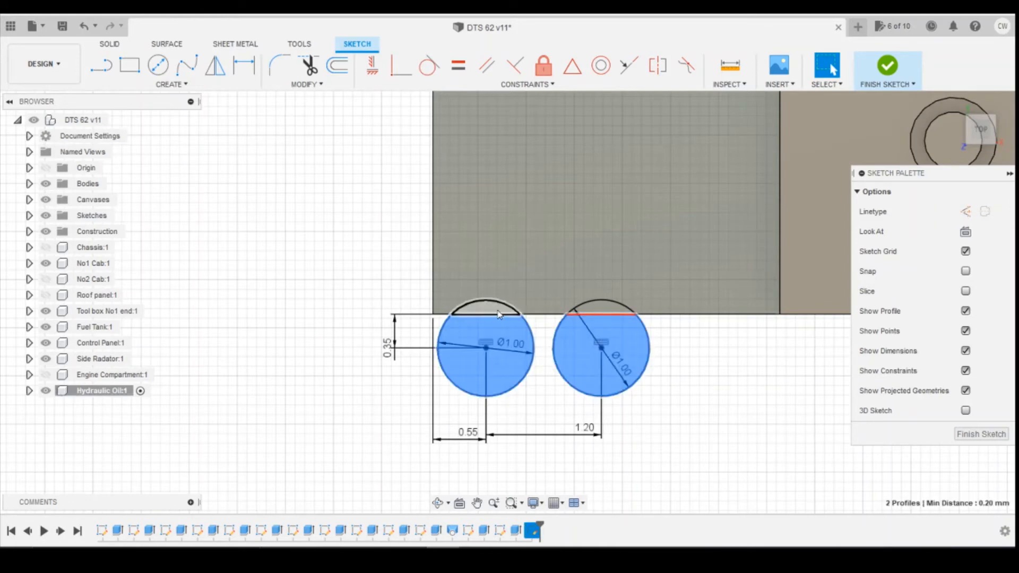
{"action": "left_click", "coordinate": [486, 307], "text": "shift"}
{"action": "right_click", "coordinate": [620, 337]}
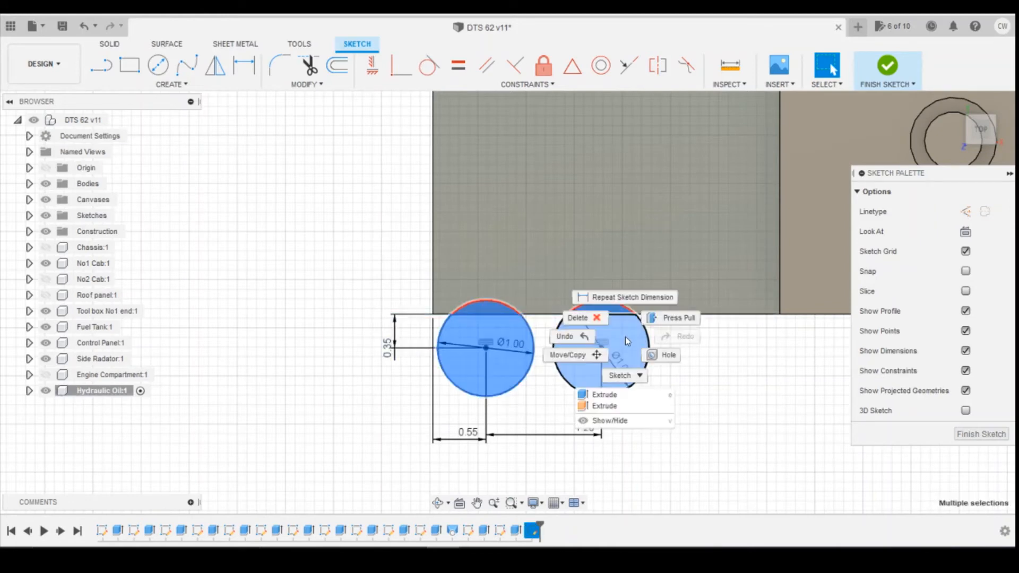
{"action": "left_click", "coordinate": [606, 395]}
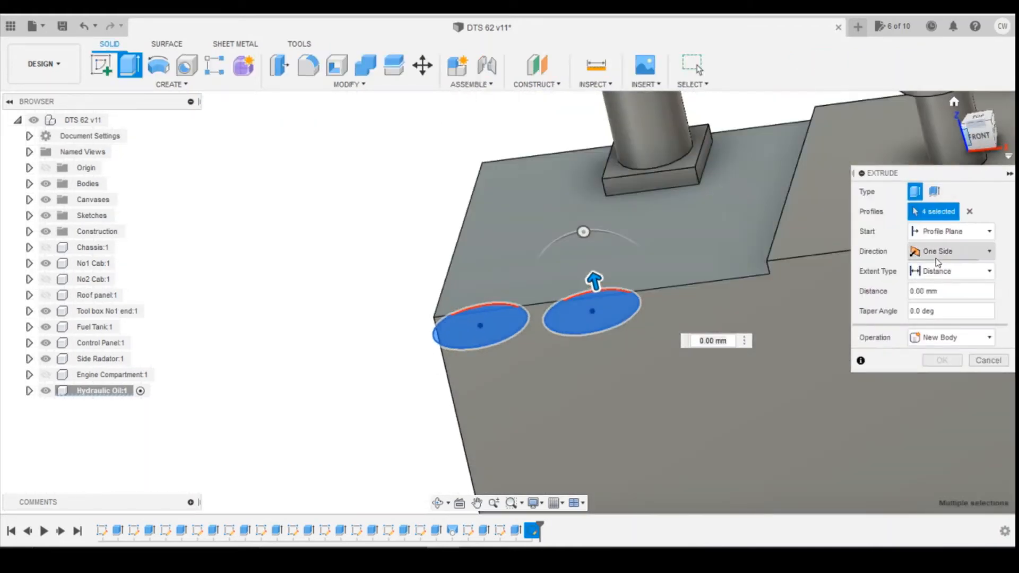
{"action": "left_click", "coordinate": [950, 251]}
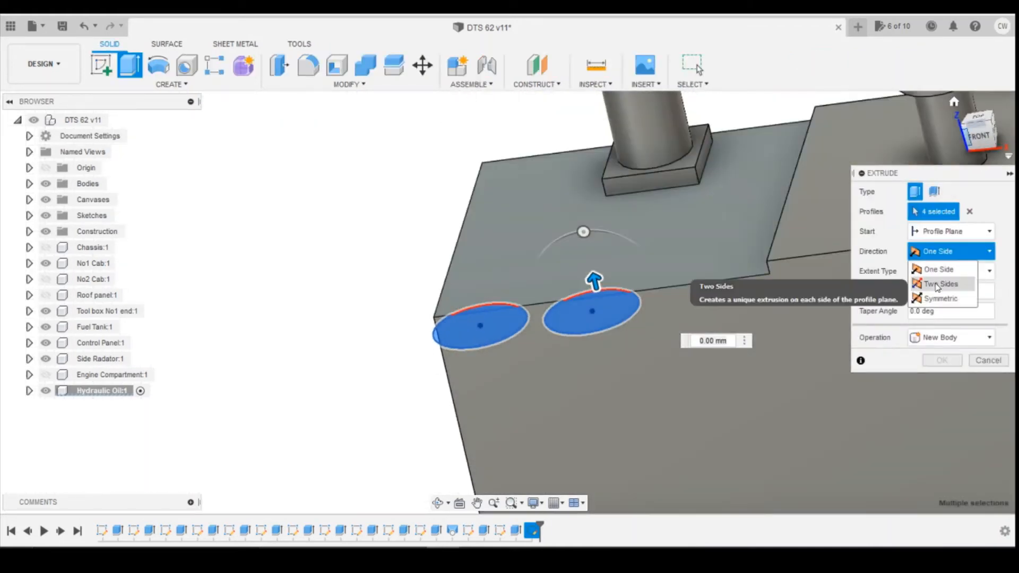
{"action": "left_click", "coordinate": [937, 276]}
{"action": "left_click_drag", "start_coordinate": [598, 290], "coordinate": [625, 379]}
{"action": "left_click", "coordinate": [950, 437]}
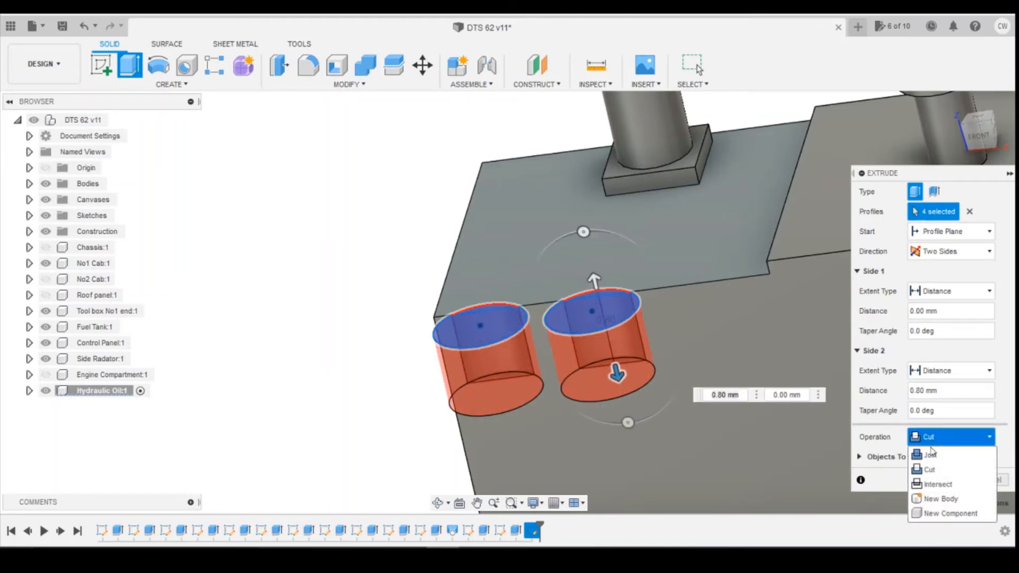
{"action": "left_click", "coordinate": [929, 451]}
{"action": "left_click_drag", "start_coordinate": [594, 281], "coordinate": [588, 267]}
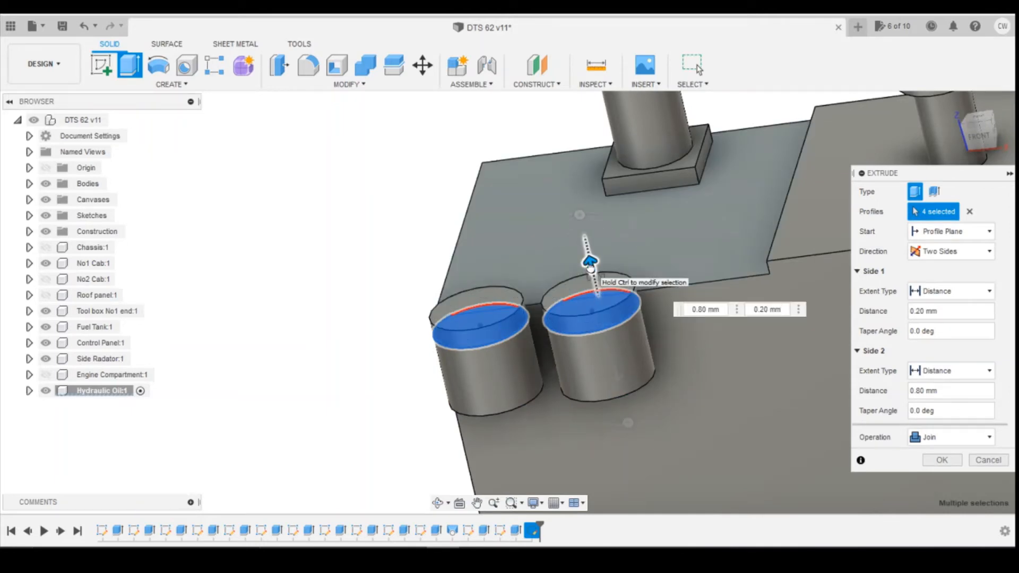
{"action": "left_click", "coordinate": [943, 460]}
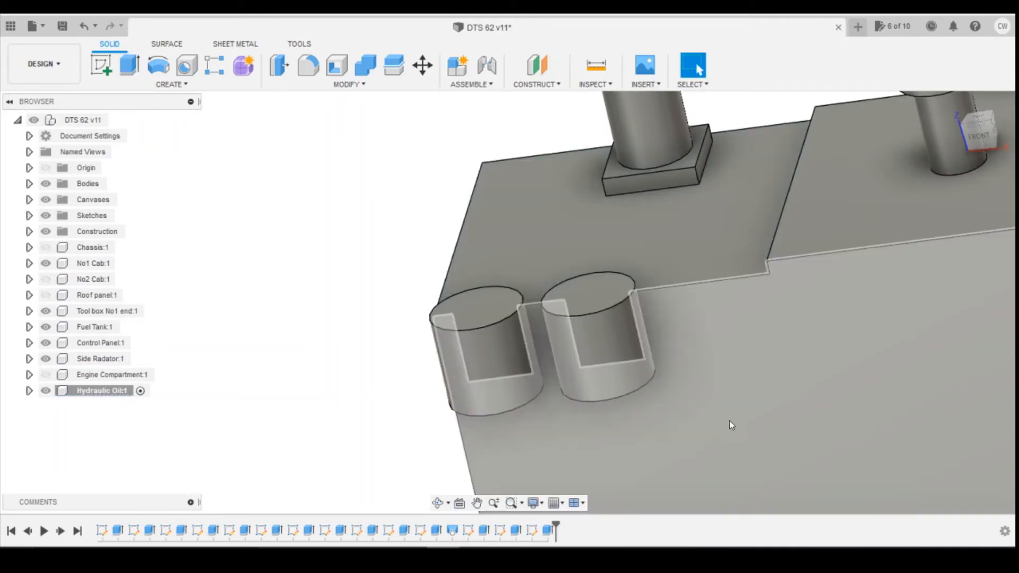
Check the tank's reference photo in the Photos app and sketch a 0.4 by 0.8 mm centre rectangle in the middle of the outer cylinder's top face.
{"action": "scroll", "coordinate": [711, 430], "scroll_direction": "down", "scroll_amount": 6}
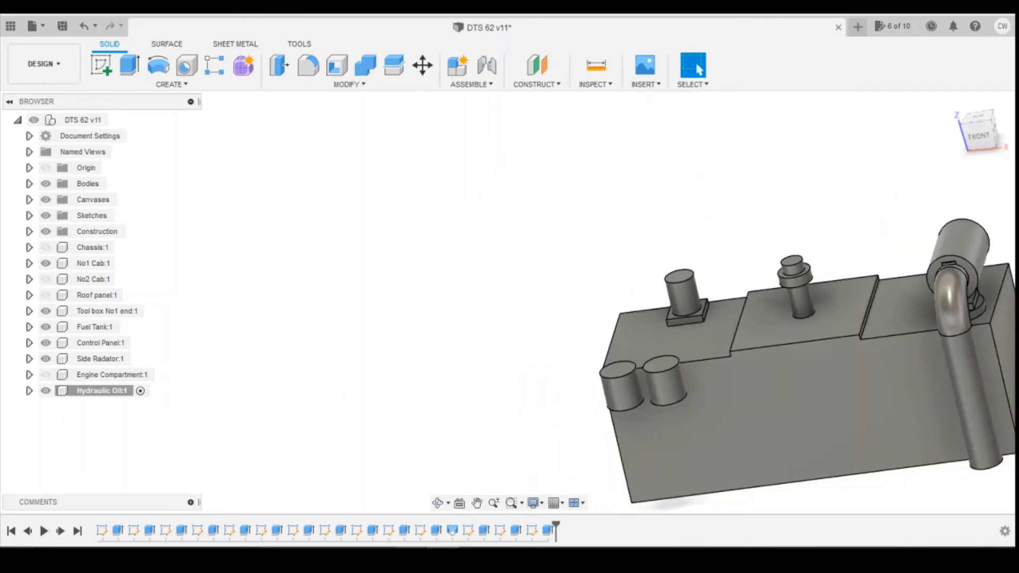
{"action": "mouse_move", "coordinate": [508, 558]}
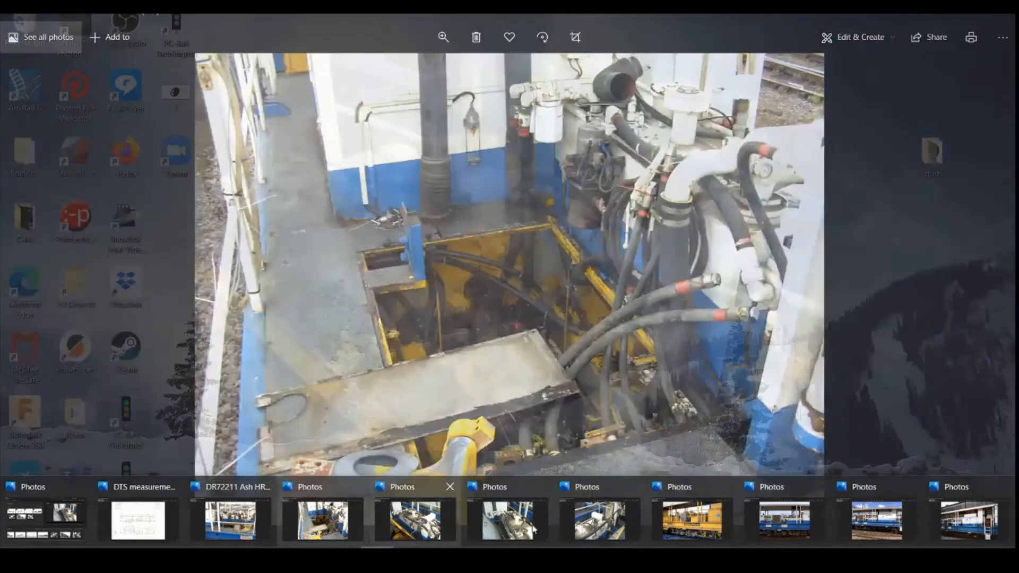
{"action": "mouse_move", "coordinate": [691, 533]}
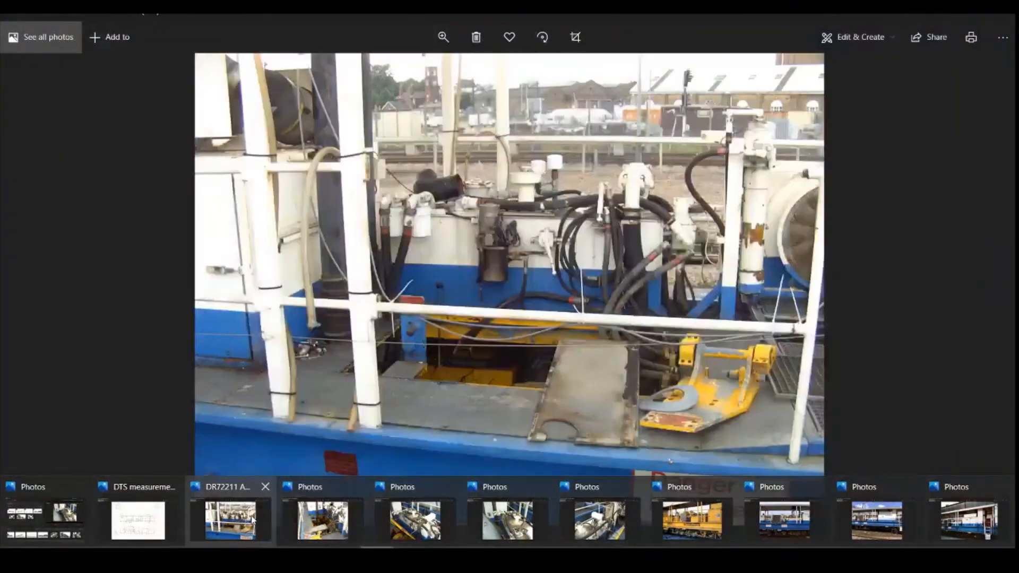
{"action": "left_click", "coordinate": [230, 520]}
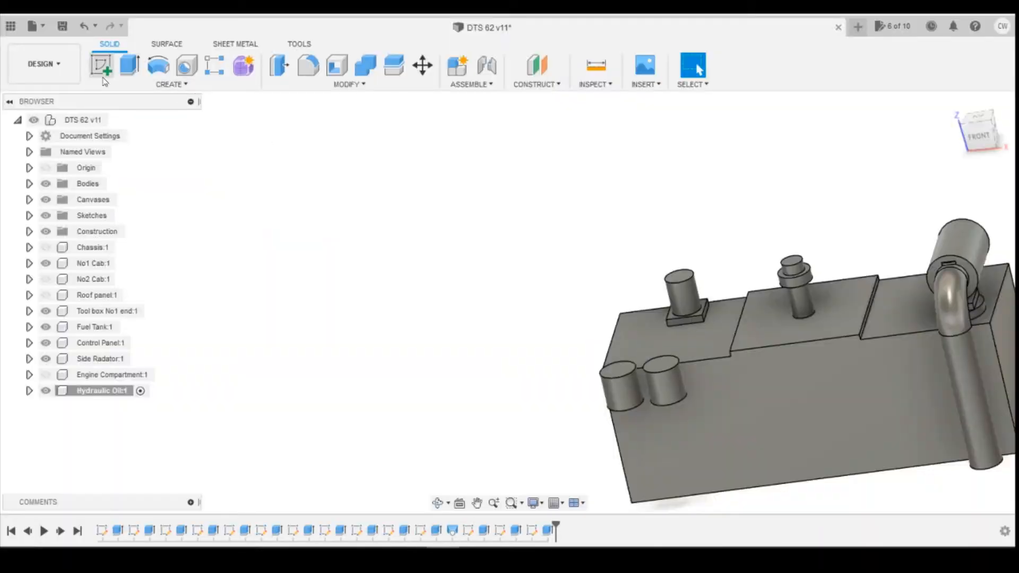
{"action": "left_click", "coordinate": [102, 66]}
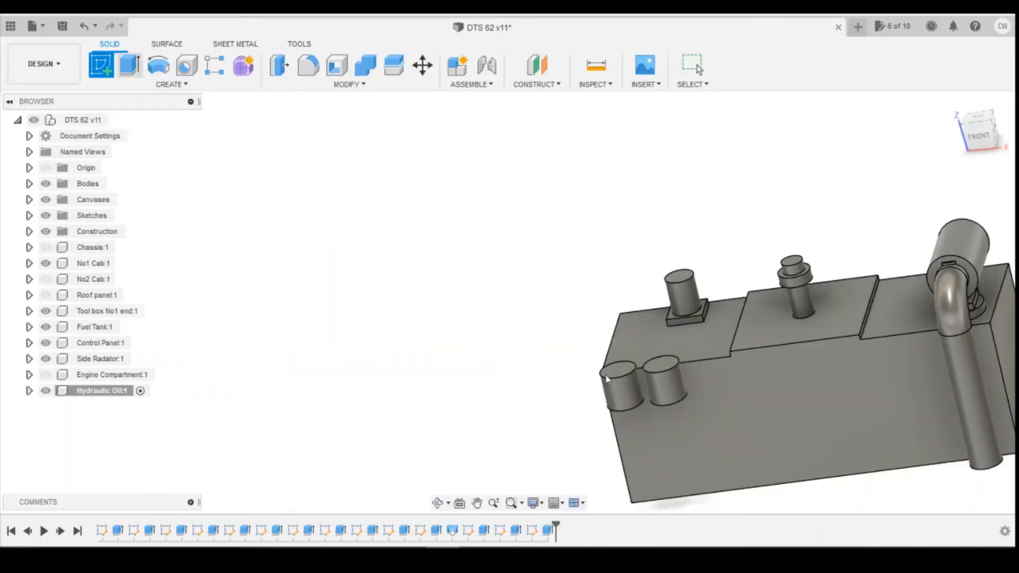
{"action": "left_click", "coordinate": [632, 399]}
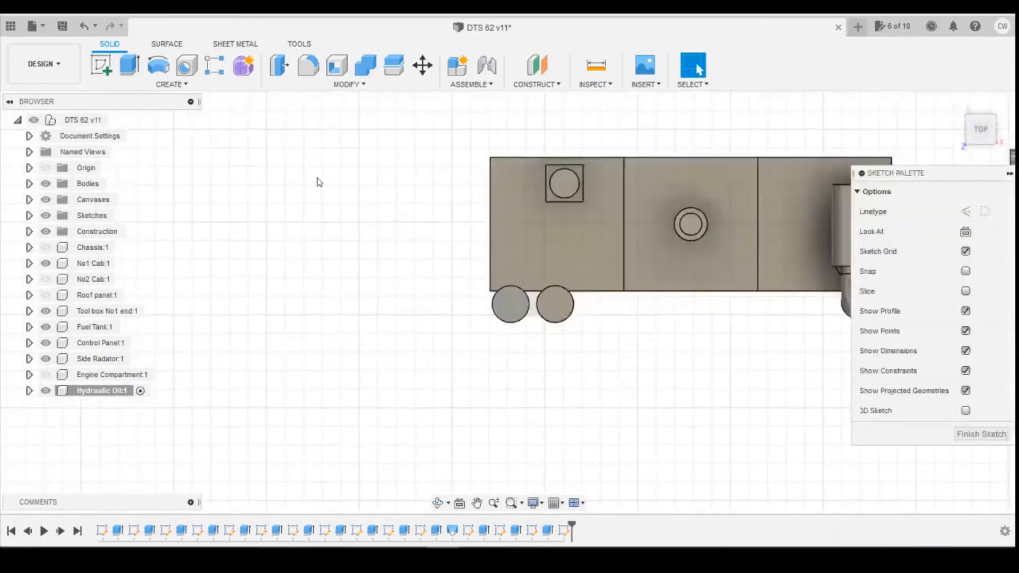
{"action": "key", "text": "r"}
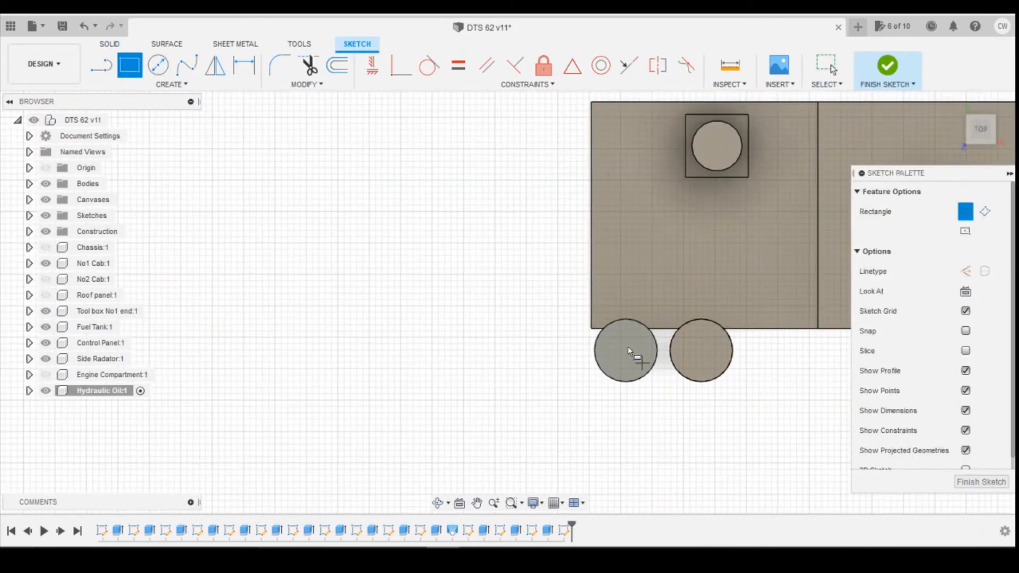
{"action": "left_click", "coordinate": [172, 84]}
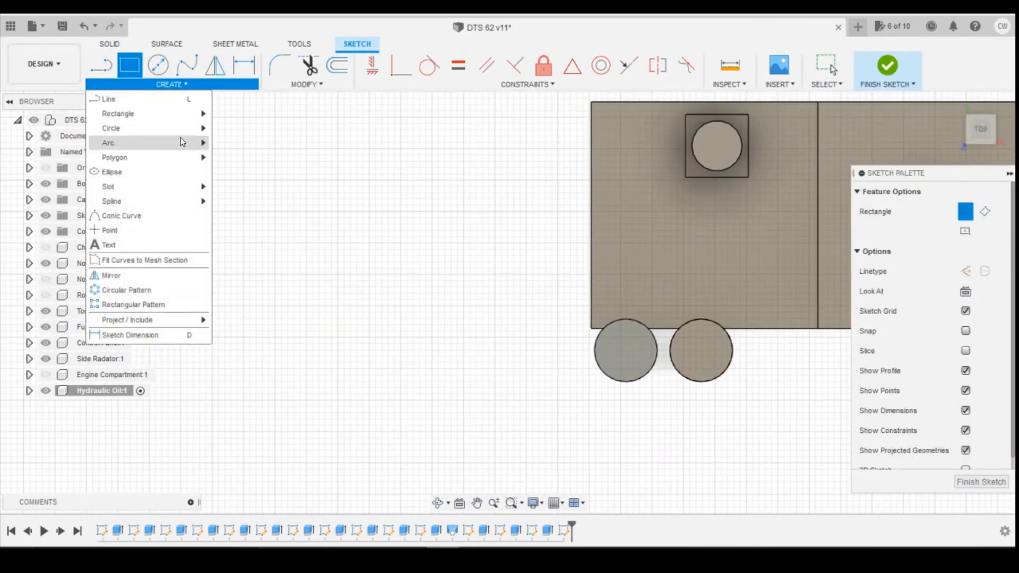
{"action": "mouse_move", "coordinate": [192, 117]}
{"action": "left_click", "coordinate": [247, 141]}
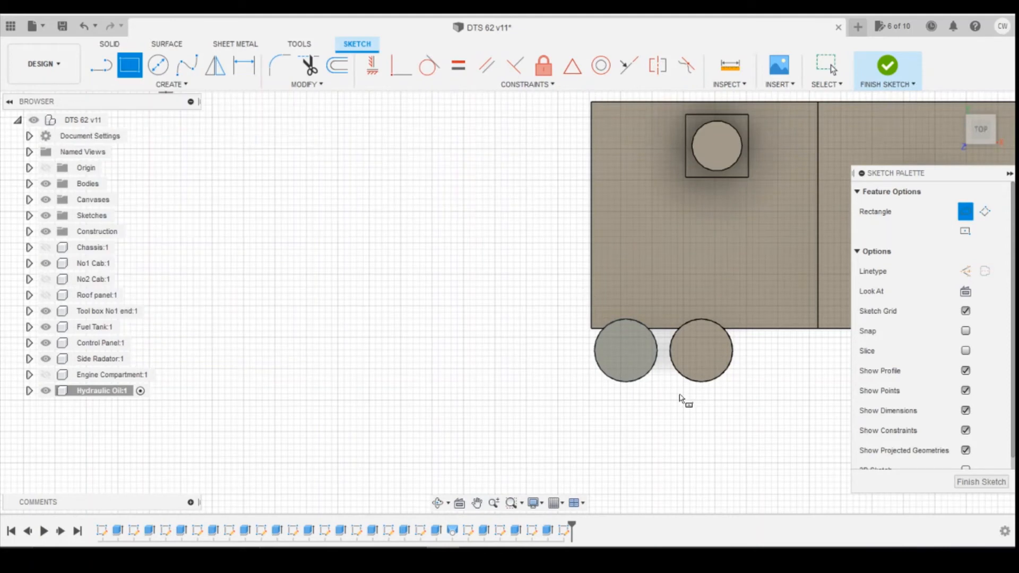
{"action": "scroll", "coordinate": [622, 348], "scroll_direction": "up", "scroll_amount": 3}
{"action": "left_click", "coordinate": [619, 334]}
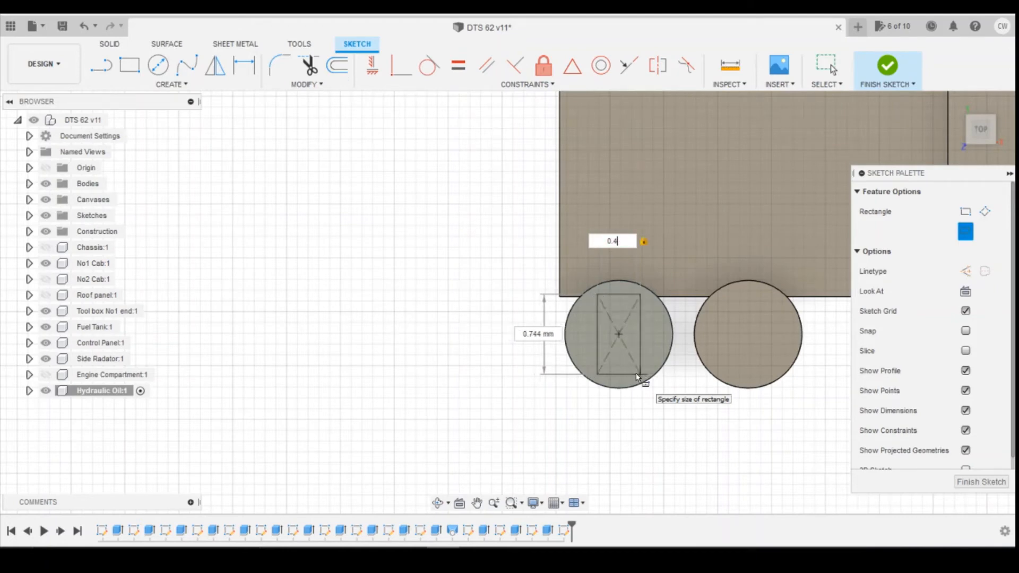
{"action": "key", "text": "Tab"}
{"action": "type", "text": "0.8"}
{"action": "key", "text": "Return"}
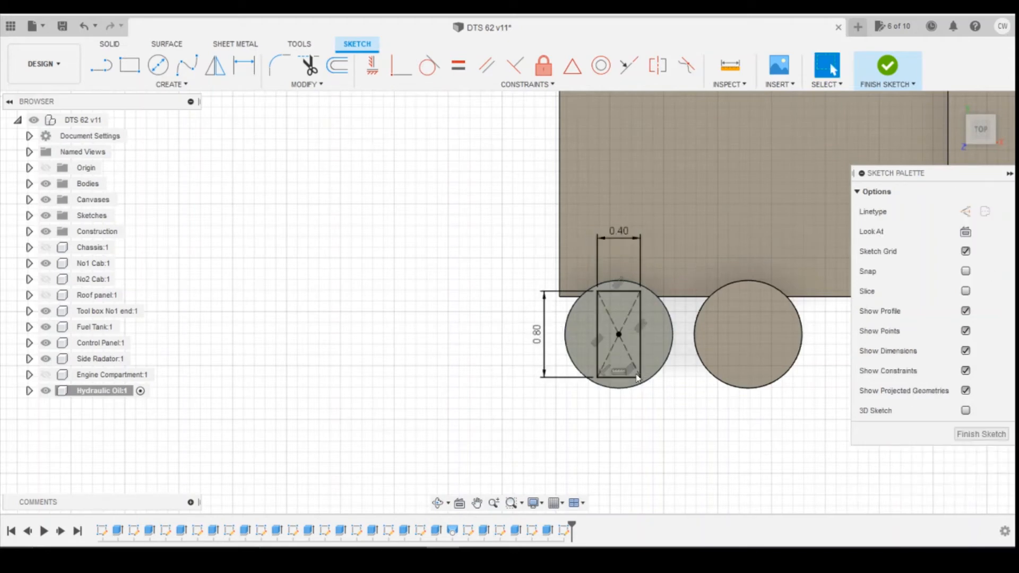
Extrude the rectangle on the outer cylinder's top 0.6 mm upward as a block joined to the tank.
{"action": "left_click", "coordinate": [632, 348]}
{"action": "right_click", "coordinate": [632, 348]}
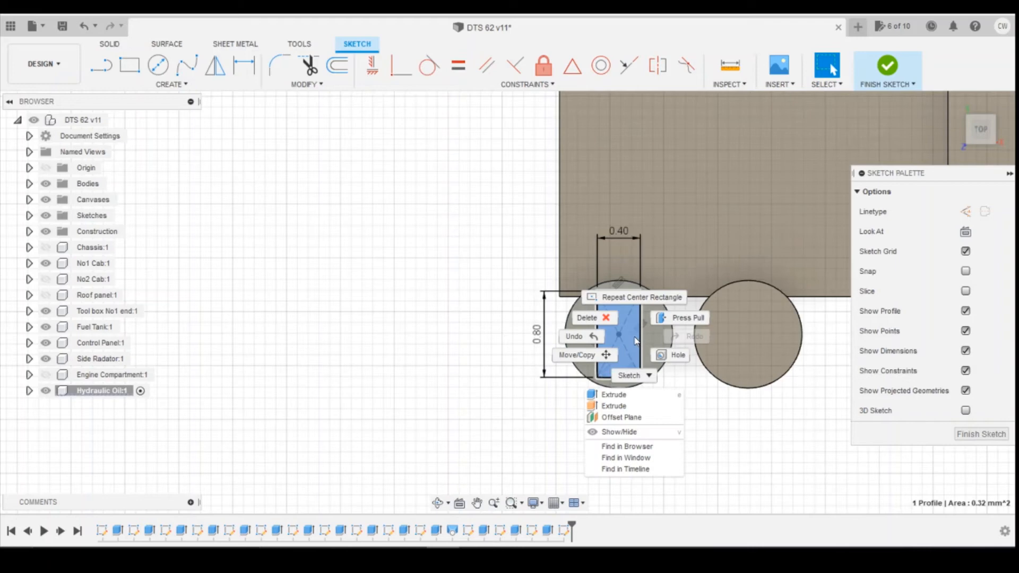
{"action": "left_click", "coordinate": [619, 391]}
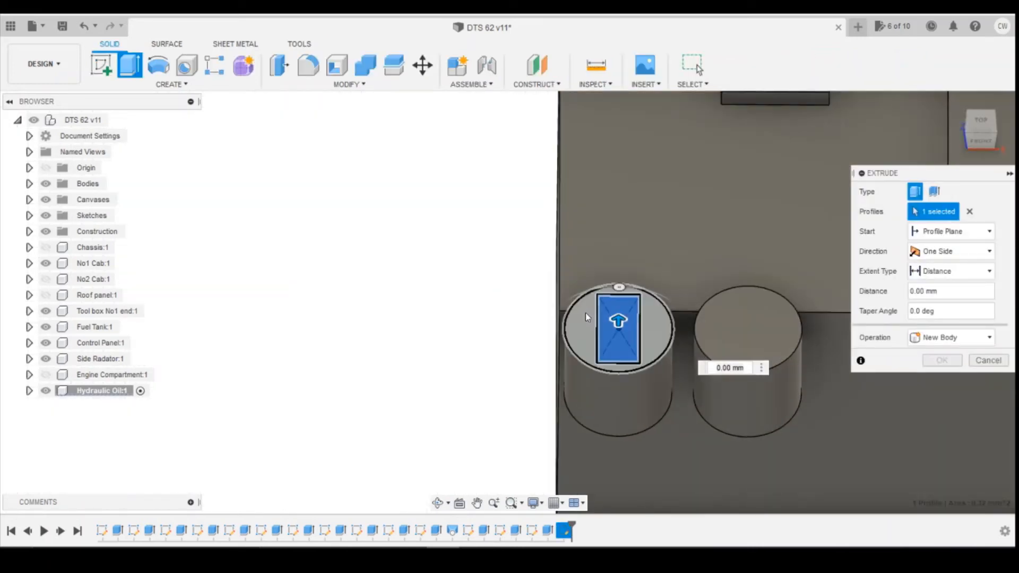
{"action": "left_click_drag", "start_coordinate": [619, 321], "coordinate": [622, 283]}
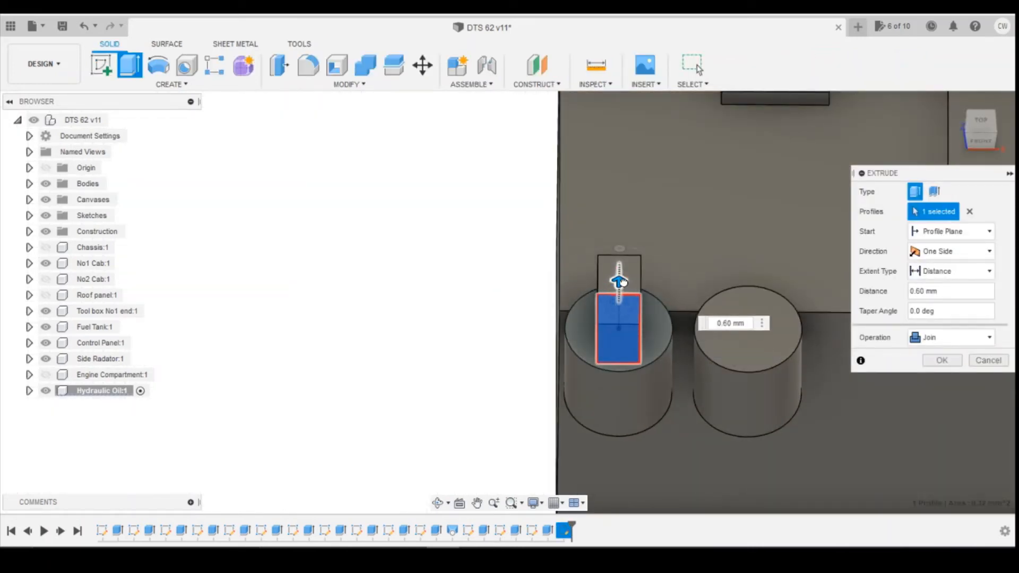
{"action": "left_click", "coordinate": [942, 361]}
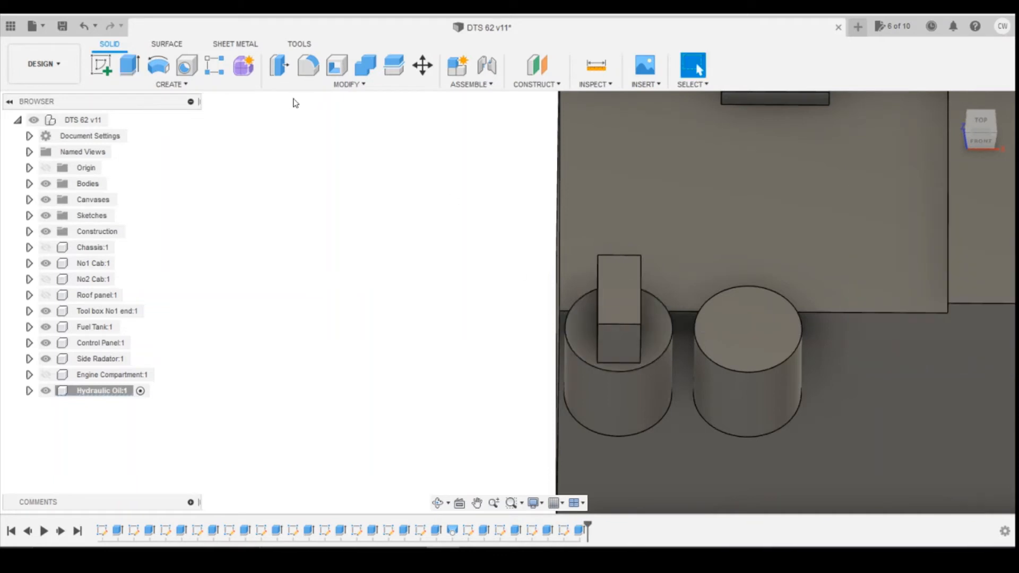
Pattern the block's extrude feature along the tank's front edge with quantity 2 and distance -1.2 mm, and list the component's bodies.
{"action": "left_click", "coordinate": [184, 85]}
{"action": "left_click", "coordinate": [215, 65]}
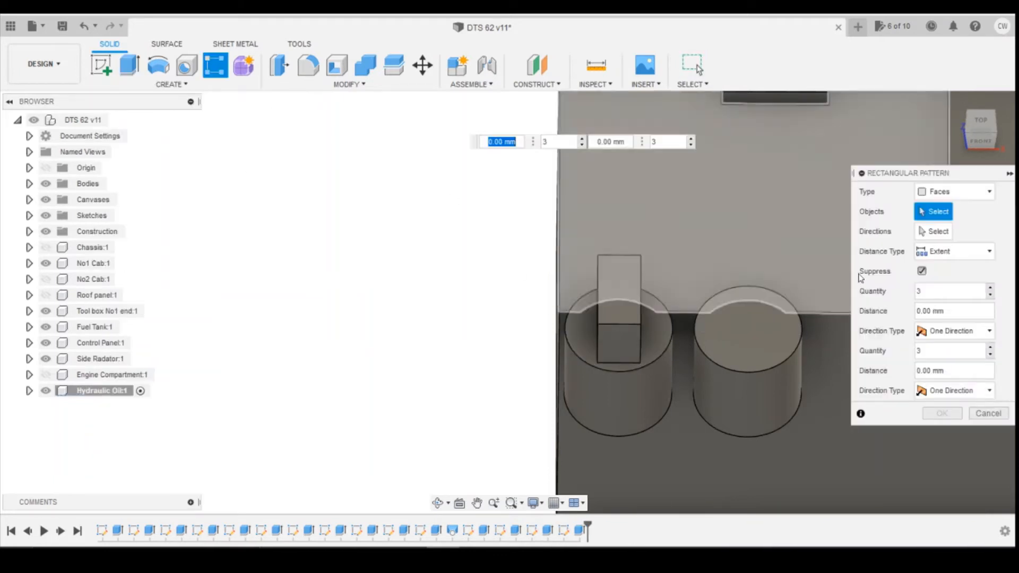
{"action": "left_click", "coordinate": [956, 192]}
{"action": "left_click", "coordinate": [942, 237]}
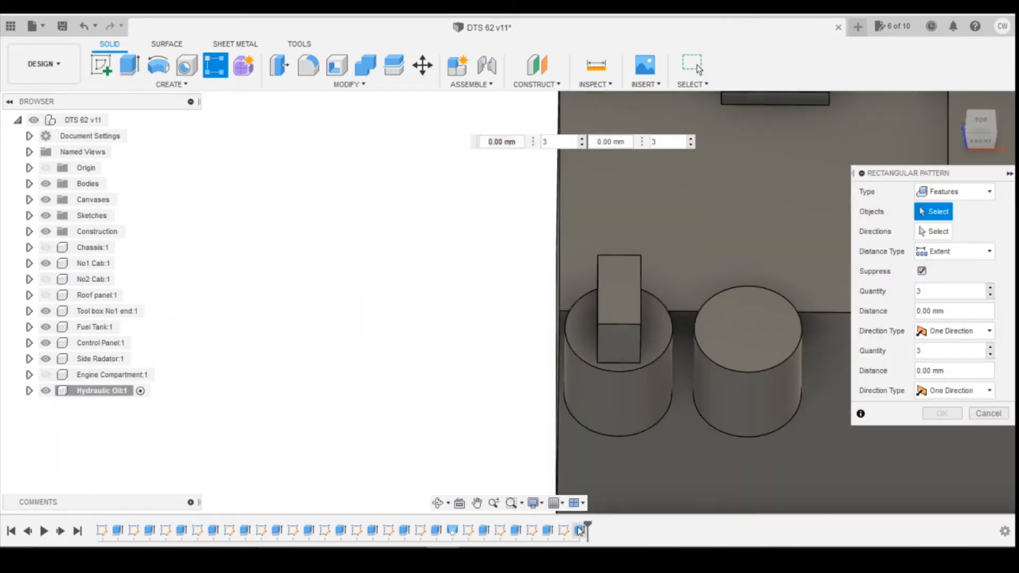
{"action": "left_click", "coordinate": [580, 531]}
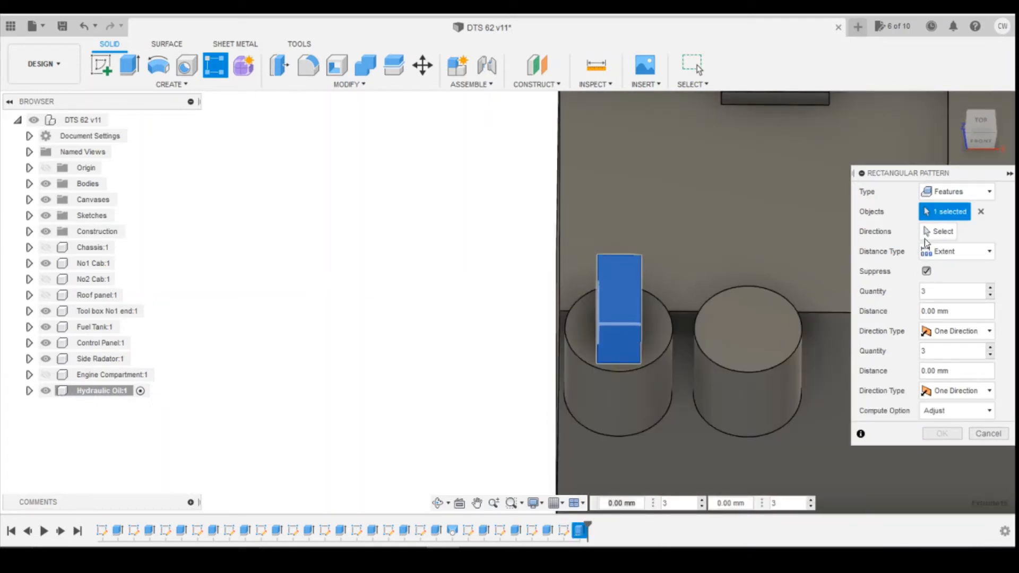
{"action": "left_click", "coordinate": [937, 232]}
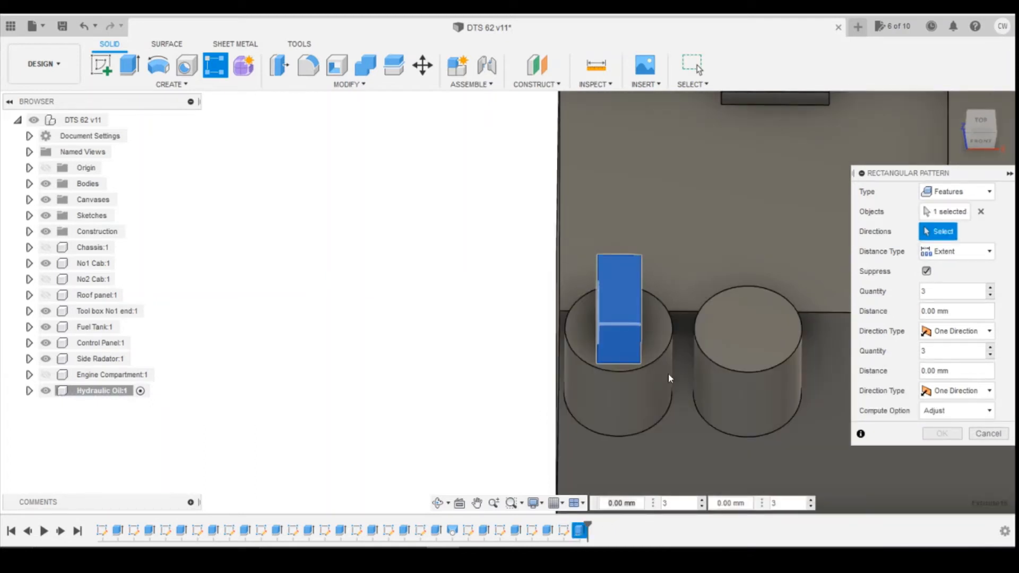
{"action": "left_click", "coordinate": [820, 313]}
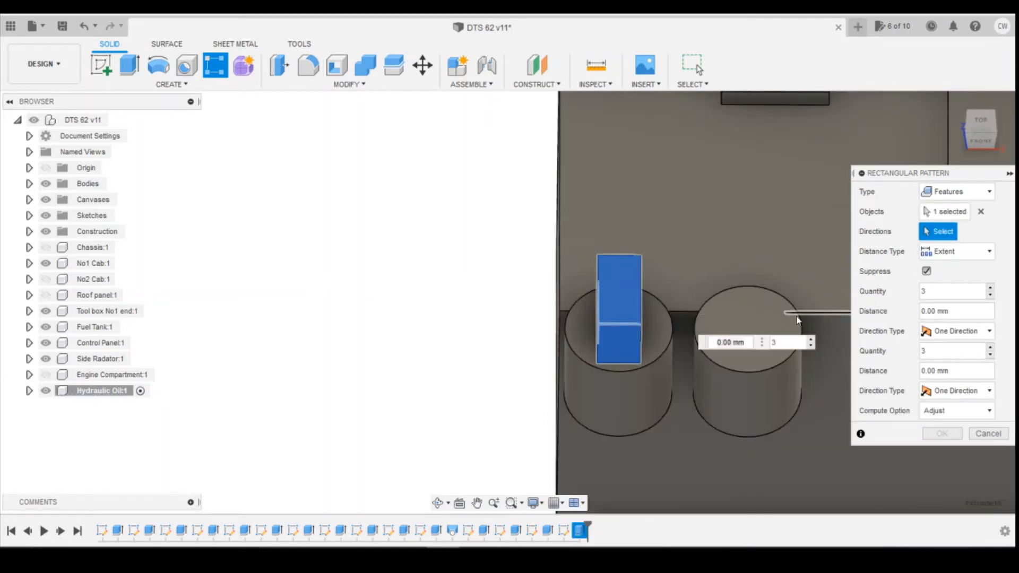
{"action": "left_click", "coordinate": [810, 346]}
{"action": "left_click_drag", "start_coordinate": [605, 320], "coordinate": [762, 311]}
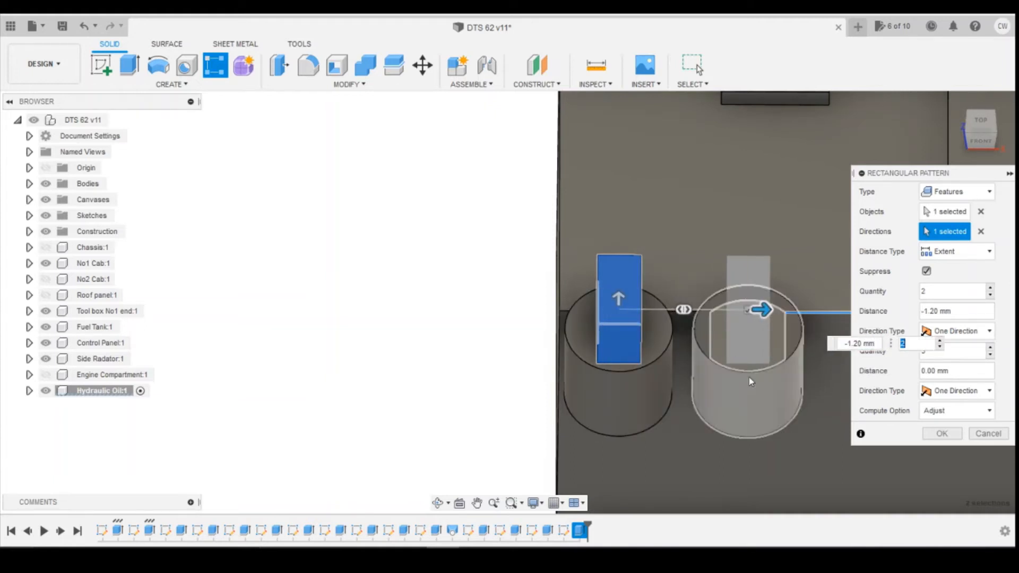
{"action": "left_click", "coordinate": [943, 435]}
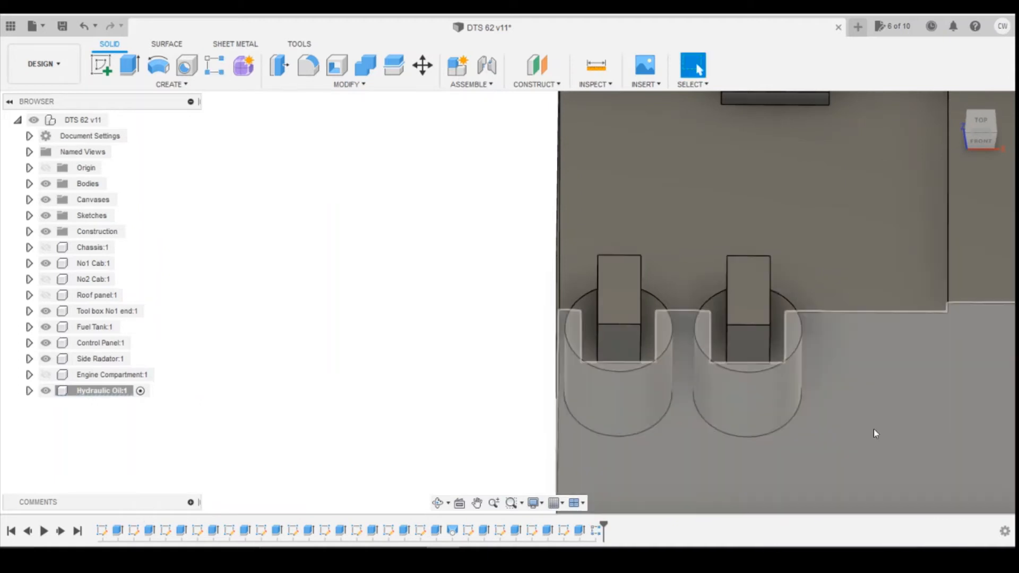
{"action": "left_click", "coordinate": [29, 392]}
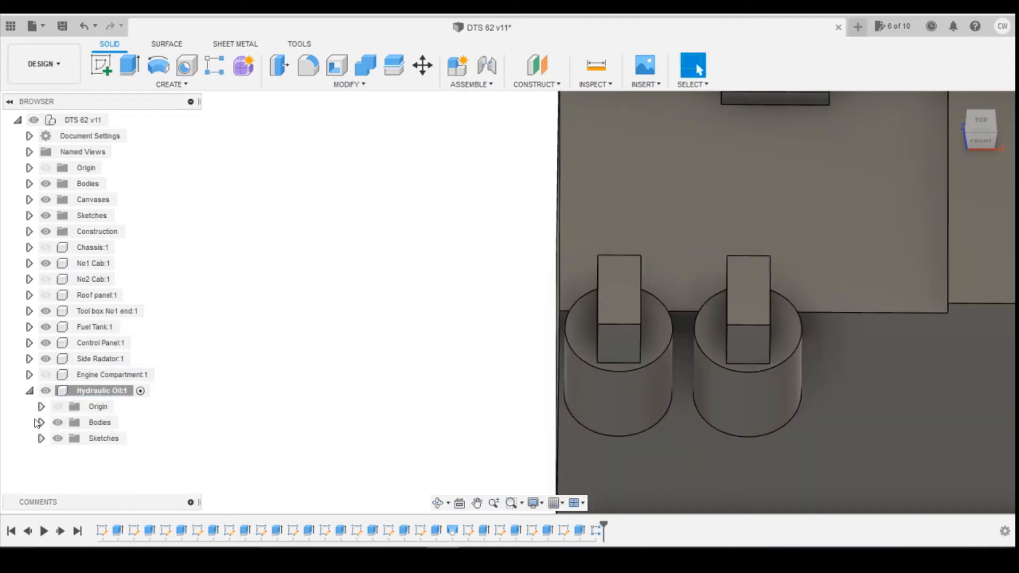
{"action": "left_click", "coordinate": [41, 423]}
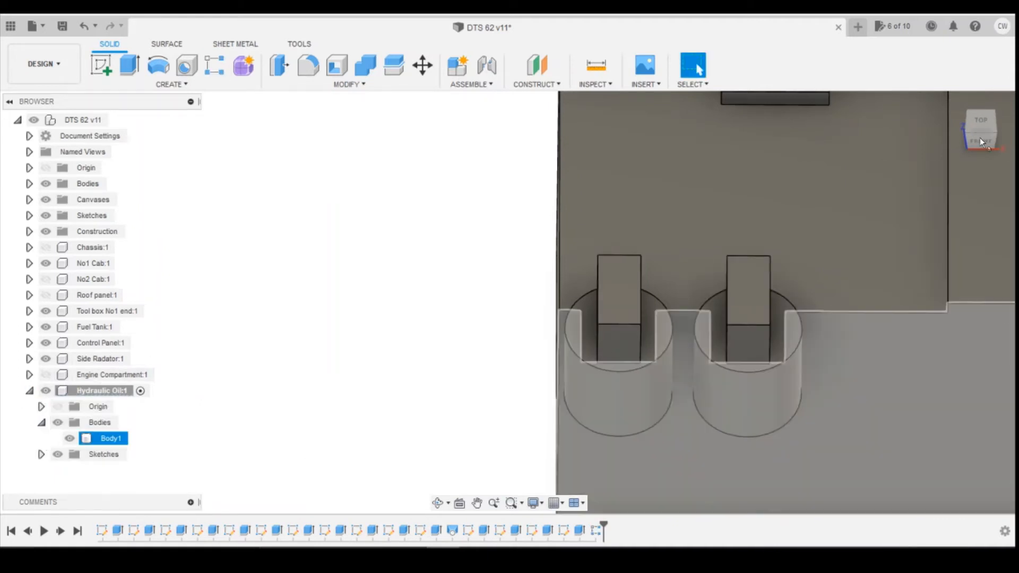
Sketch a 0.4 mm diameter circle centred on the back face of the outer block.
{"action": "mouse_move", "coordinate": [980, 134]}
{"action": "left_mouse_down"}
{"action": "mouse_move", "coordinate": [966, 123]}
{"action": "mouse_move", "coordinate": [973, 133]}
{"action": "mouse_move", "coordinate": [934, 130]}
{"action": "mouse_move", "coordinate": [952, 166]}
{"action": "left_mouse_up"}
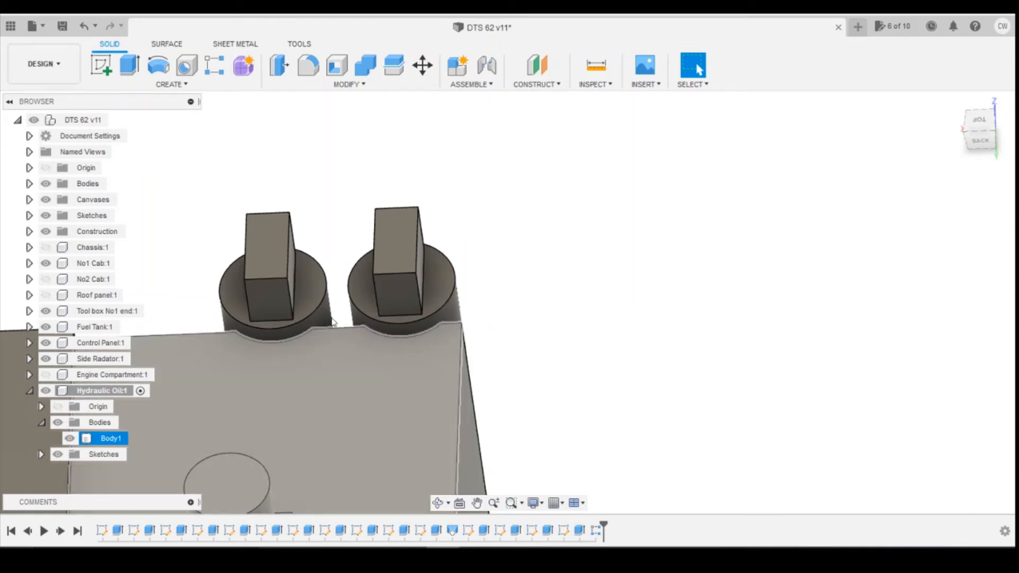
{"action": "left_click", "coordinate": [101, 64]}
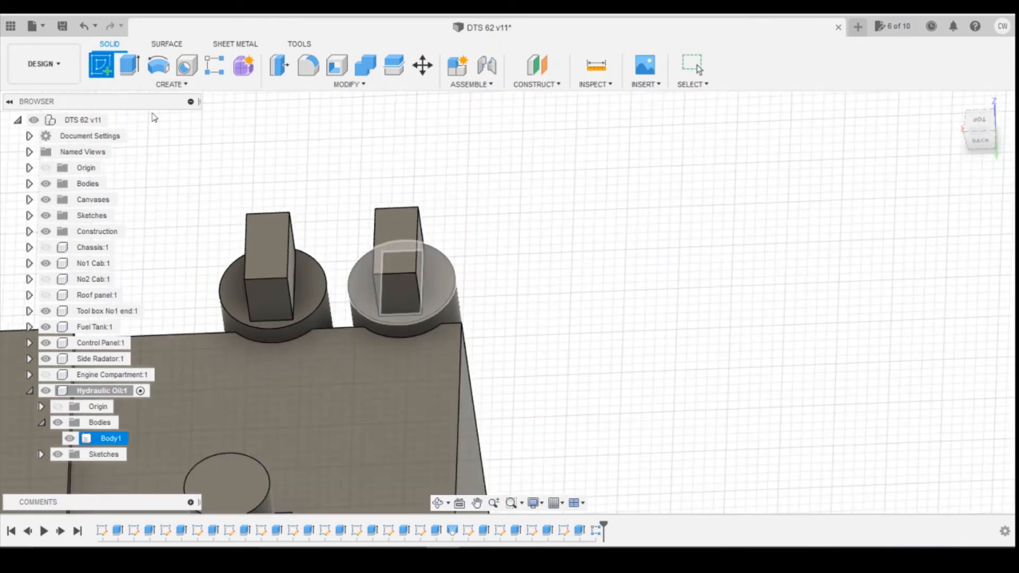
{"action": "left_click", "coordinate": [394, 291]}
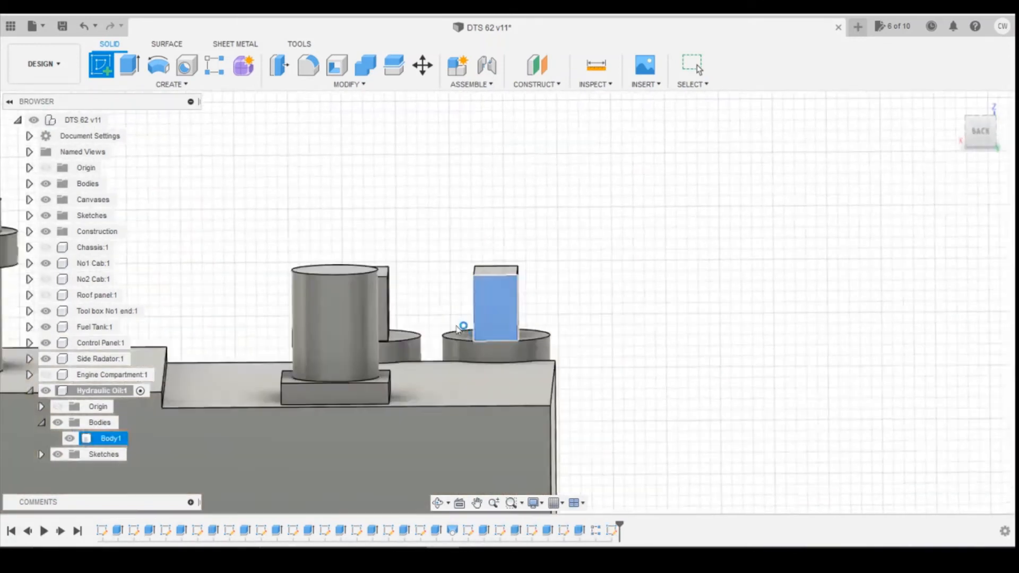
{"action": "left_click", "coordinate": [157, 67]}
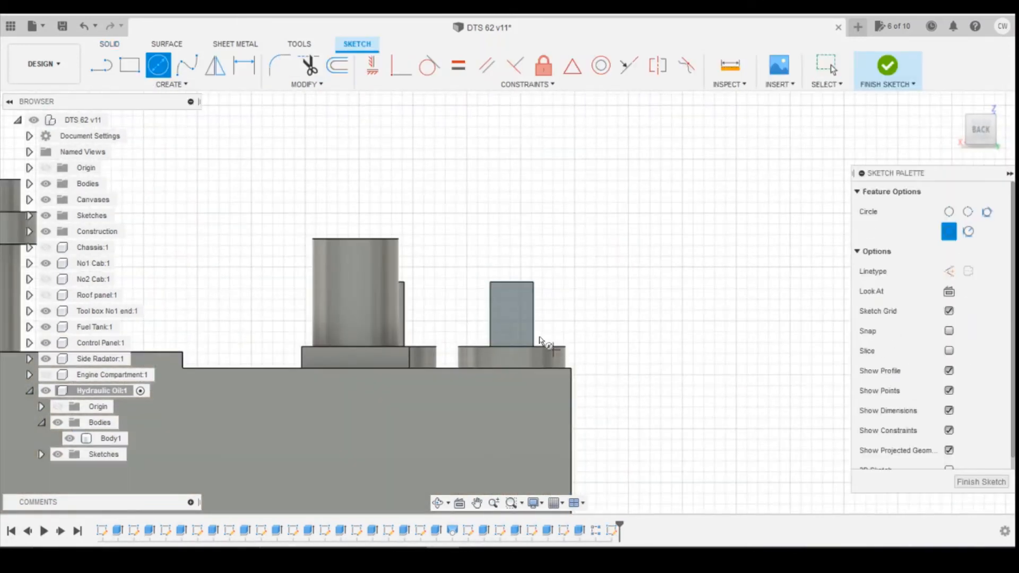
{"action": "left_click", "coordinate": [512, 314]}
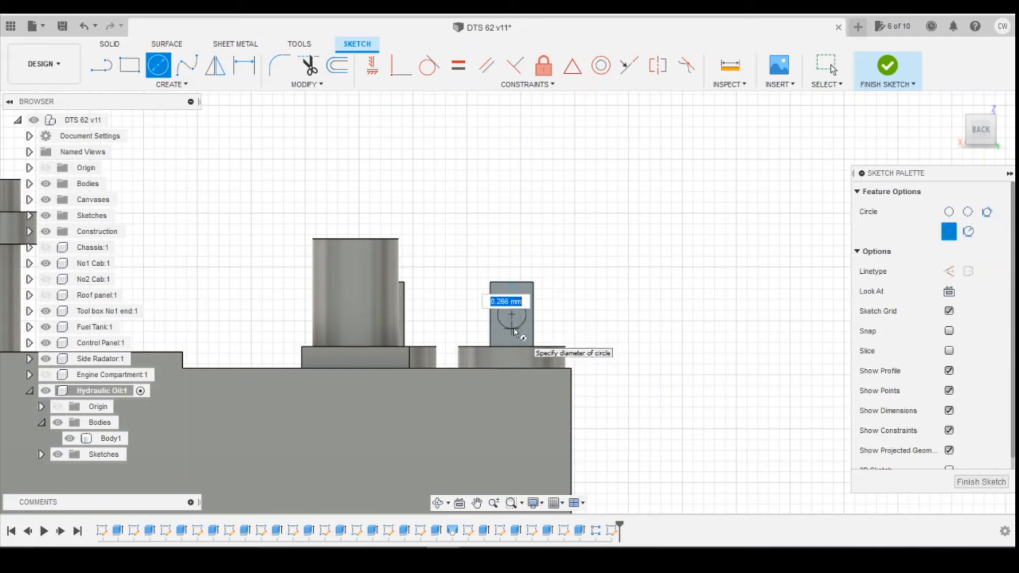
{"action": "type", "text": "0."}
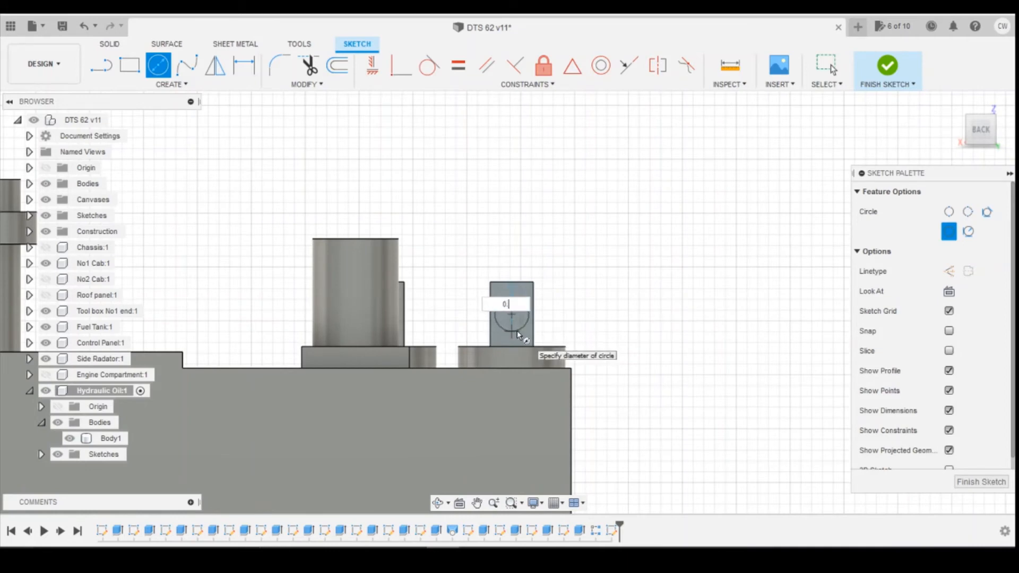
{"action": "type", "text": "4"}
{"action": "key", "text": "Return"}
{"action": "key", "text": "Escape"}
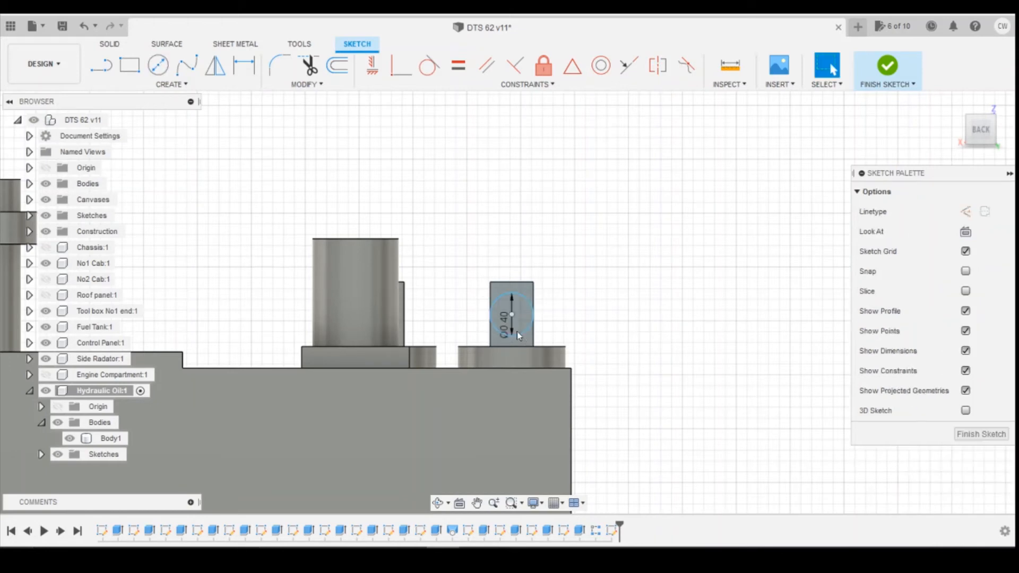
Extrude the circle on the outer block's back face outward by 0.1 mm.
{"action": "left_click", "coordinate": [523, 306]}
{"action": "right_click", "coordinate": [523, 305]}
{"action": "left_click", "coordinate": [539, 363]}
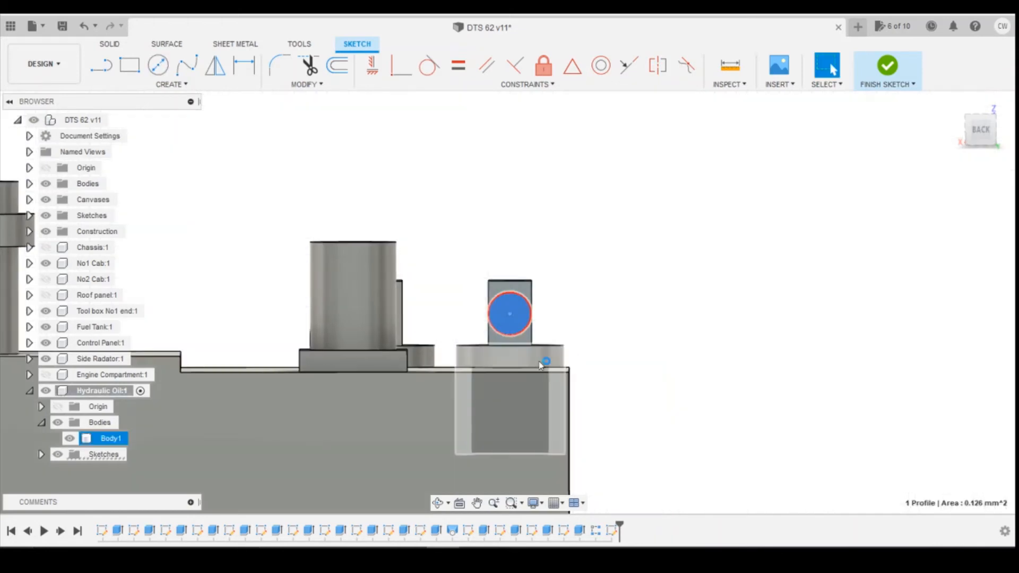
{"action": "type", "text": "0.1"}
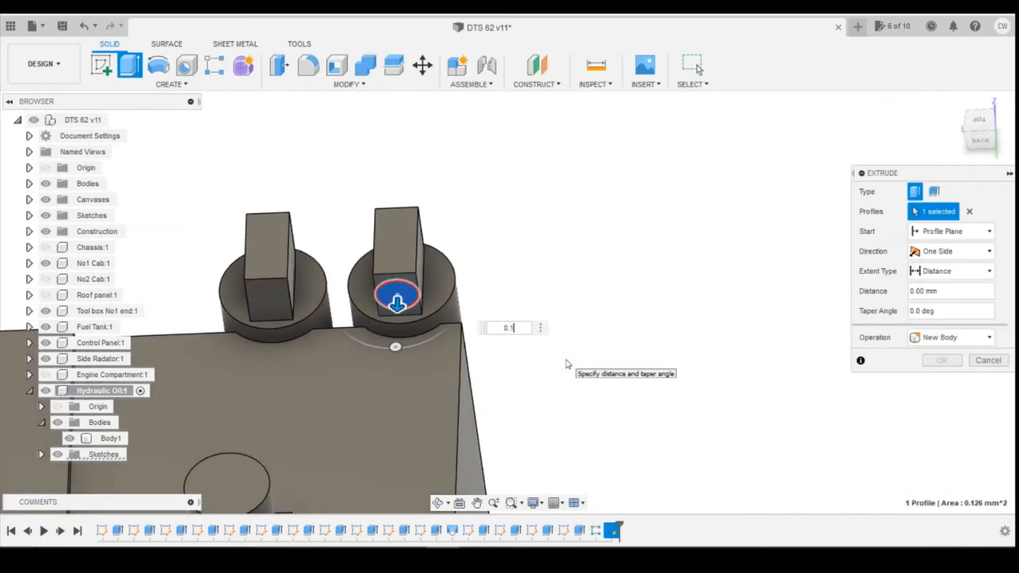
{"action": "key", "text": "Return"}
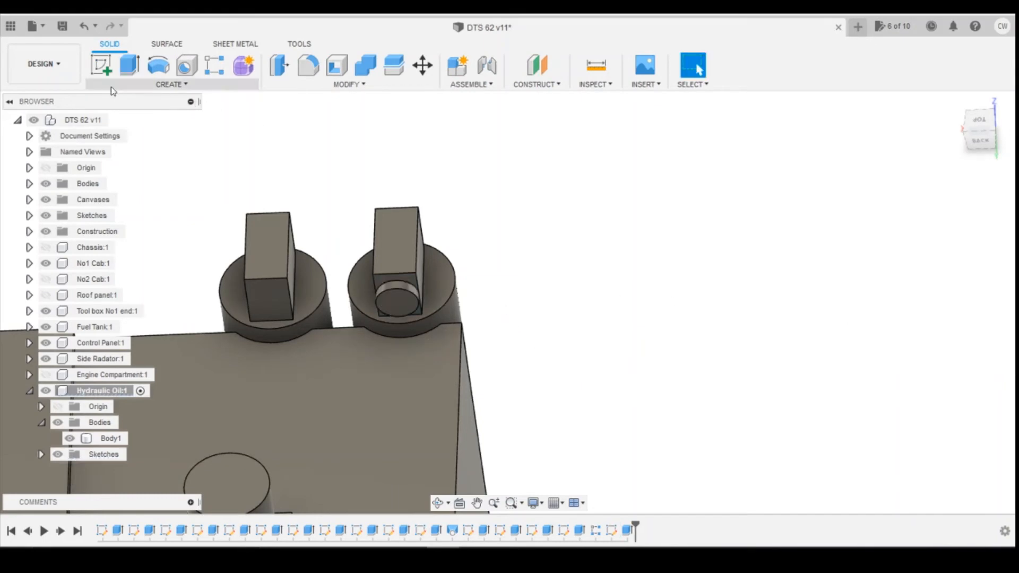
Sketch a 0.4 mm diameter circle on the tank's top face, directly behind the outer cylinder.
{"action": "left_click", "coordinate": [101, 66]}
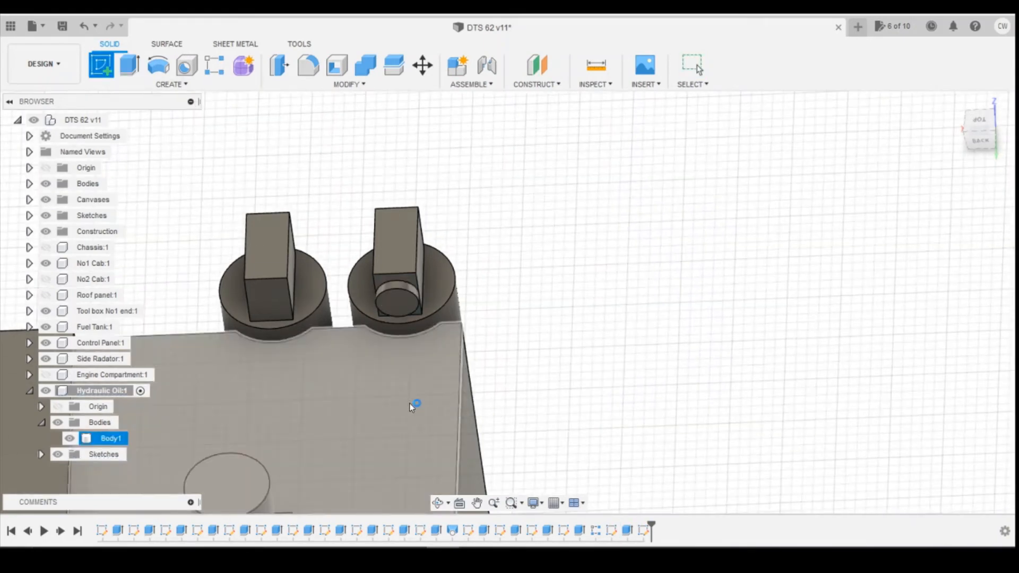
{"action": "left_click", "coordinate": [412, 406]}
{"action": "key", "text": "c"}
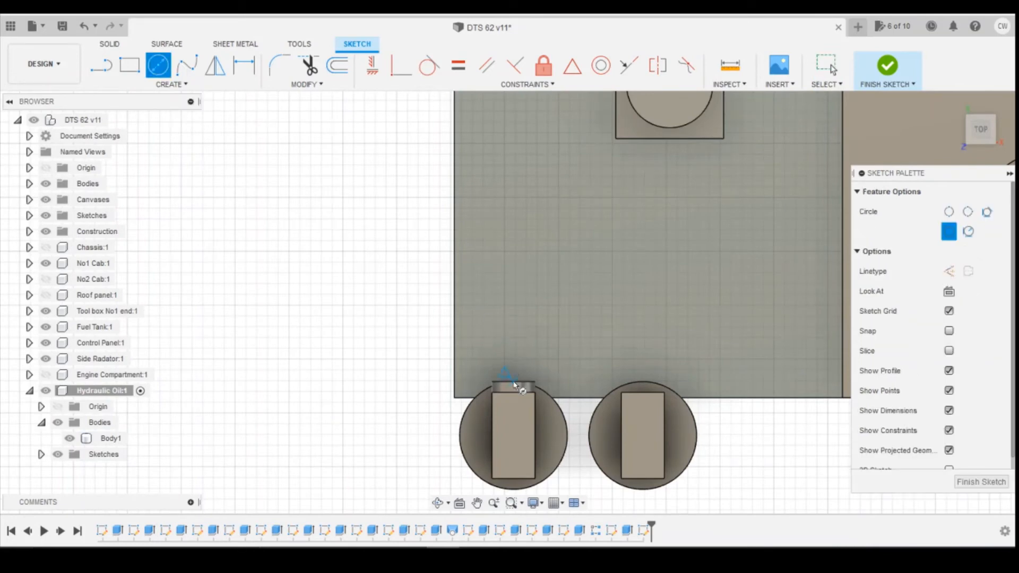
{"action": "left_click", "coordinate": [513, 332]}
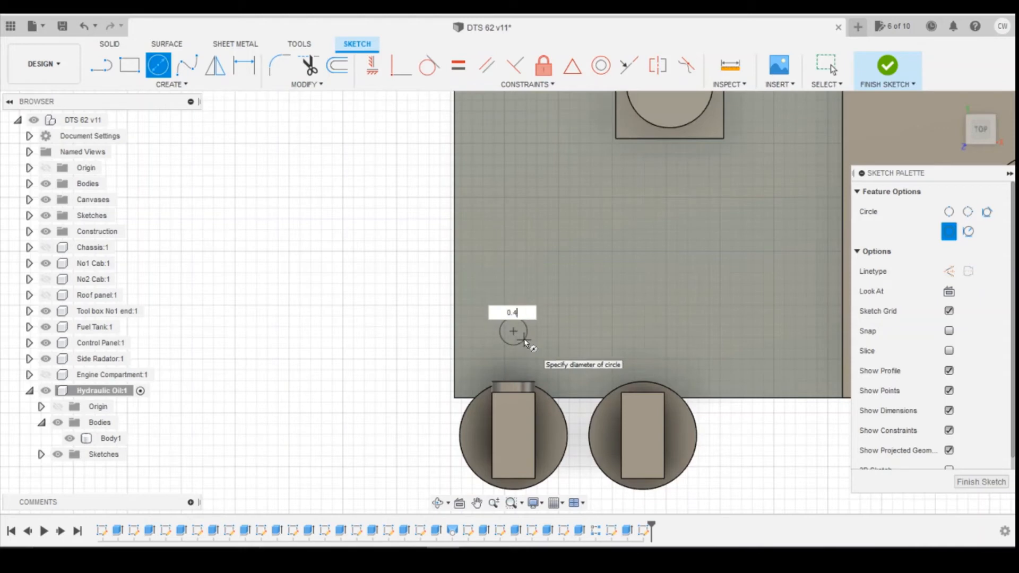
{"action": "key", "text": "Tab"}
{"action": "key", "text": "Return"}
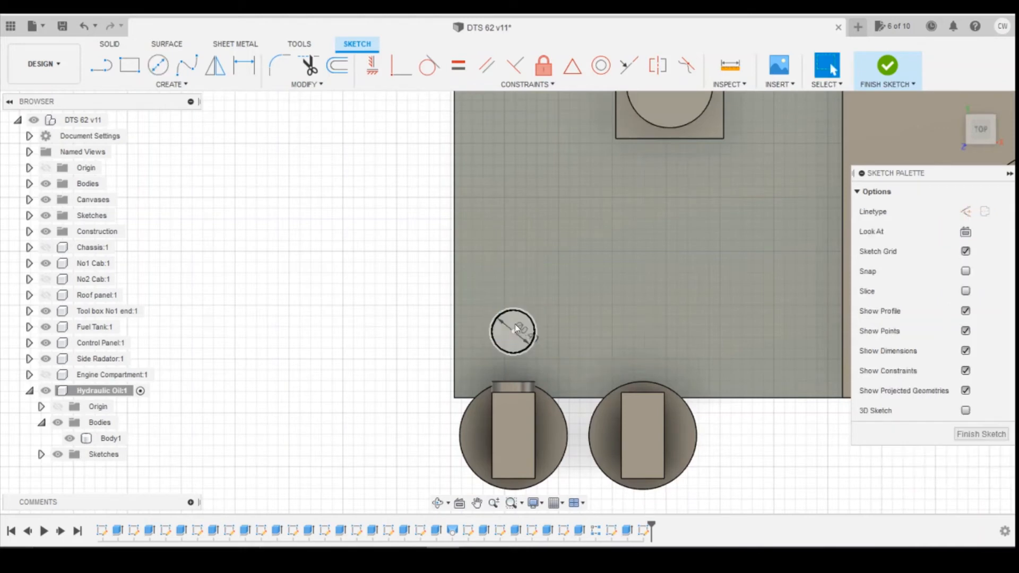
Dimension the circle's centre from the tank's front outer corner, 0.6 mm back and 0.55 mm in from the side.
{"action": "key", "text": "d"}
{"action": "left_click", "coordinate": [512, 332]}
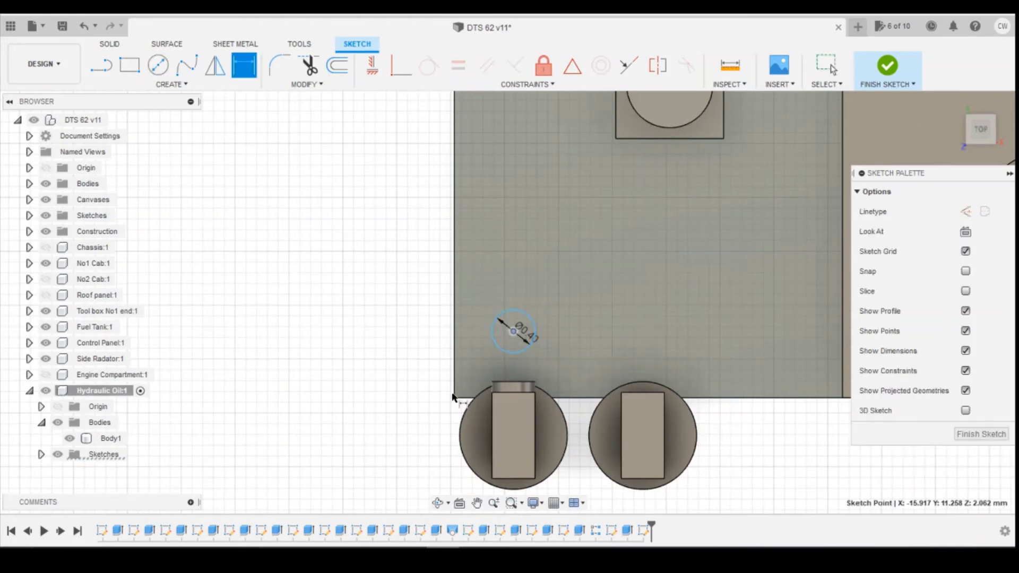
{"action": "left_click", "coordinate": [453, 397]}
{"action": "left_click", "coordinate": [378, 378]}
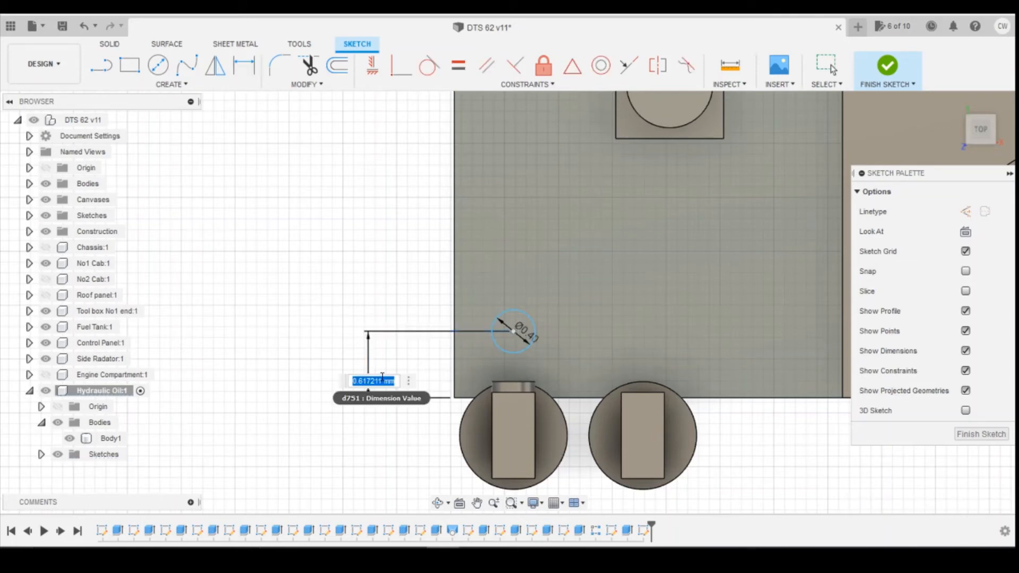
{"action": "type", "text": "0.6"}
{"action": "key", "text": "Return"}
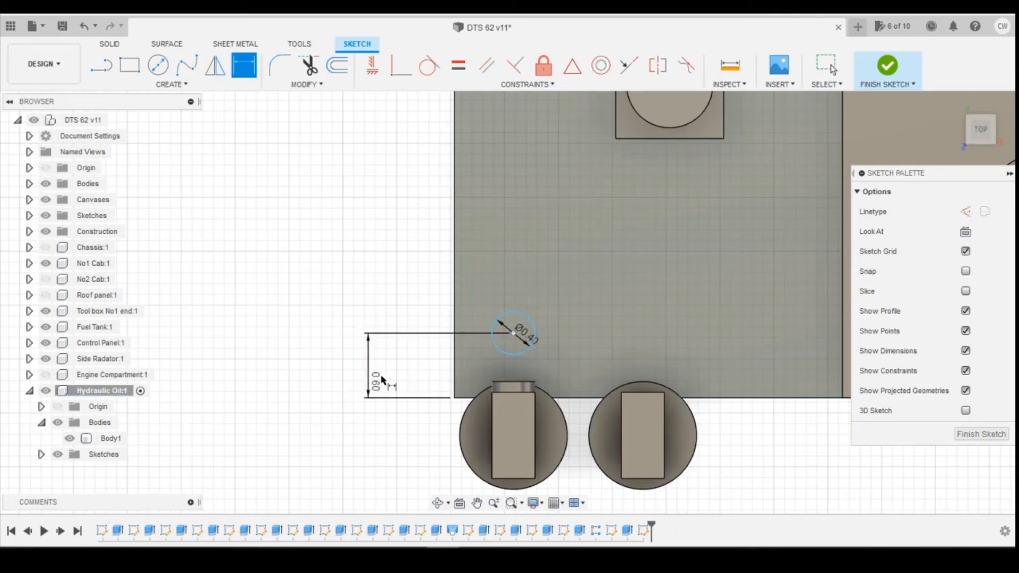
{"action": "left_click", "coordinate": [512, 332]}
{"action": "left_click", "coordinate": [454, 397]}
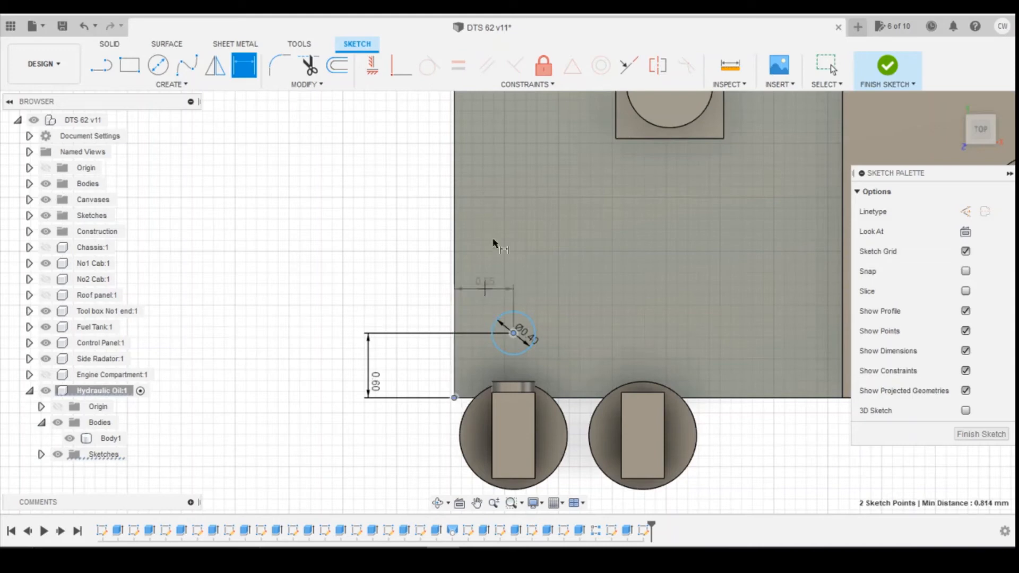
{"action": "left_click", "coordinate": [493, 241]}
{"action": "key", "text": "Return"}
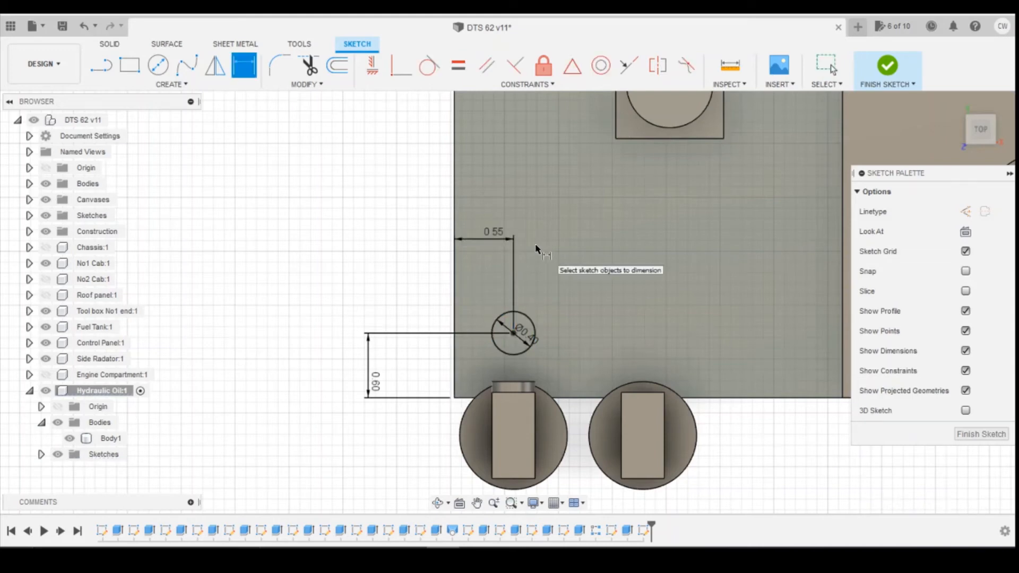
{"action": "key", "text": "Escape"}
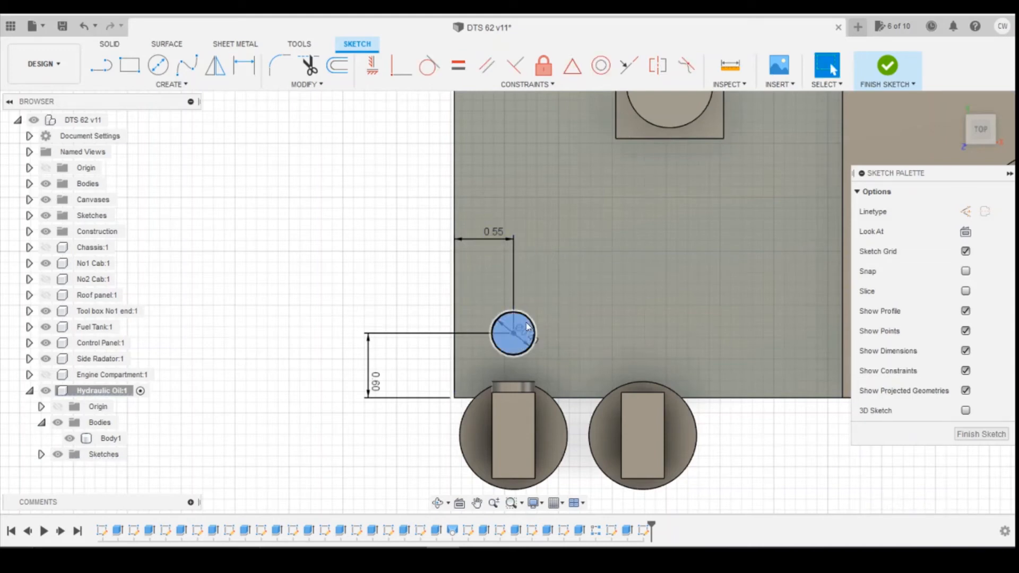
Extrude the circle upward from the tank's top face as a short round disc.
{"action": "left_click", "coordinate": [514, 334]}
{"action": "right_click", "coordinate": [514, 334]}
{"action": "left_click", "coordinate": [519, 380]}
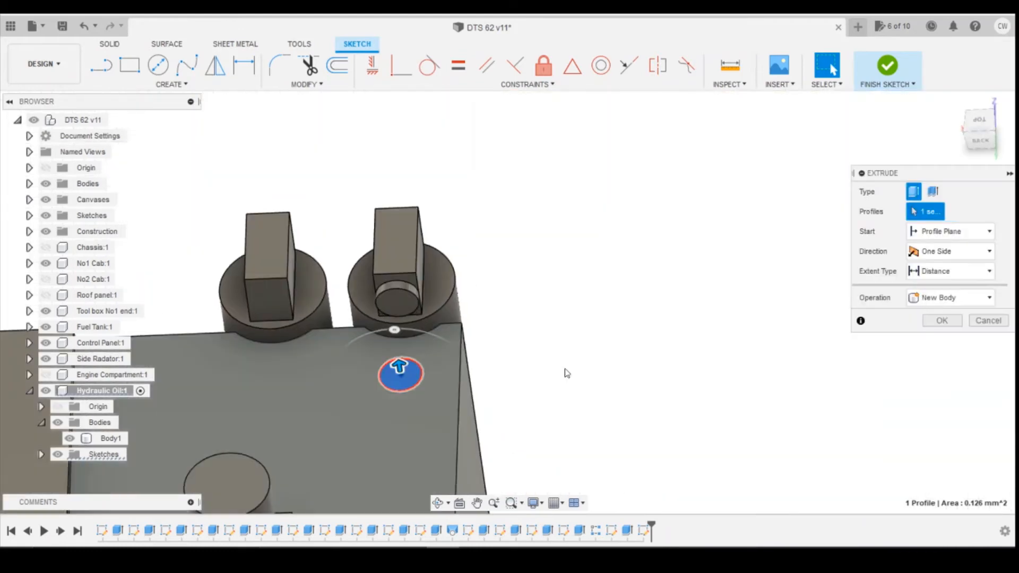
{"action": "key", "text": "Return"}
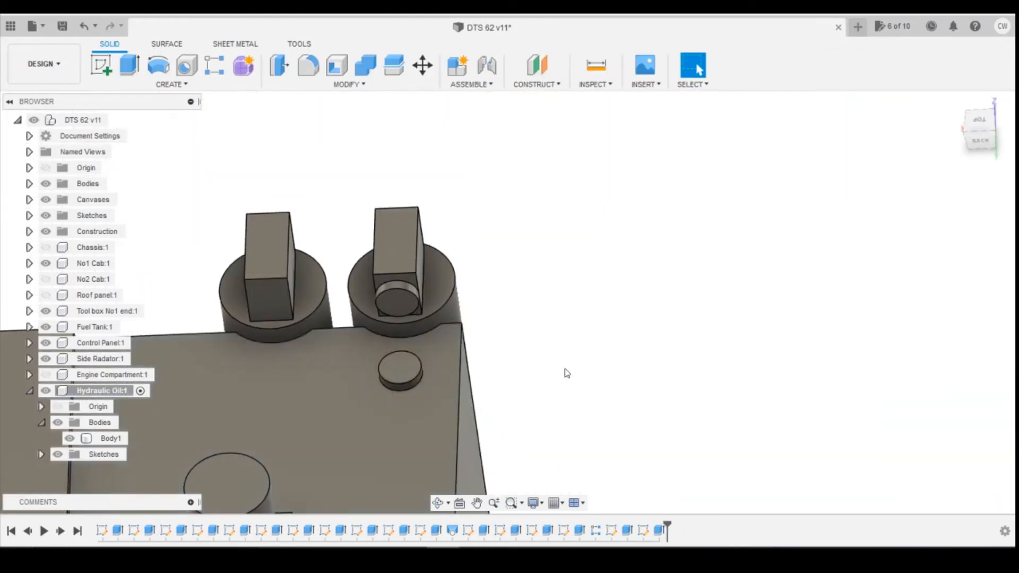
Loft a curved pipe joining the disc on the outer block's back to the disc on the tank top, with both profiles Tangent (G1).
{"action": "left_click", "coordinate": [157, 68]}
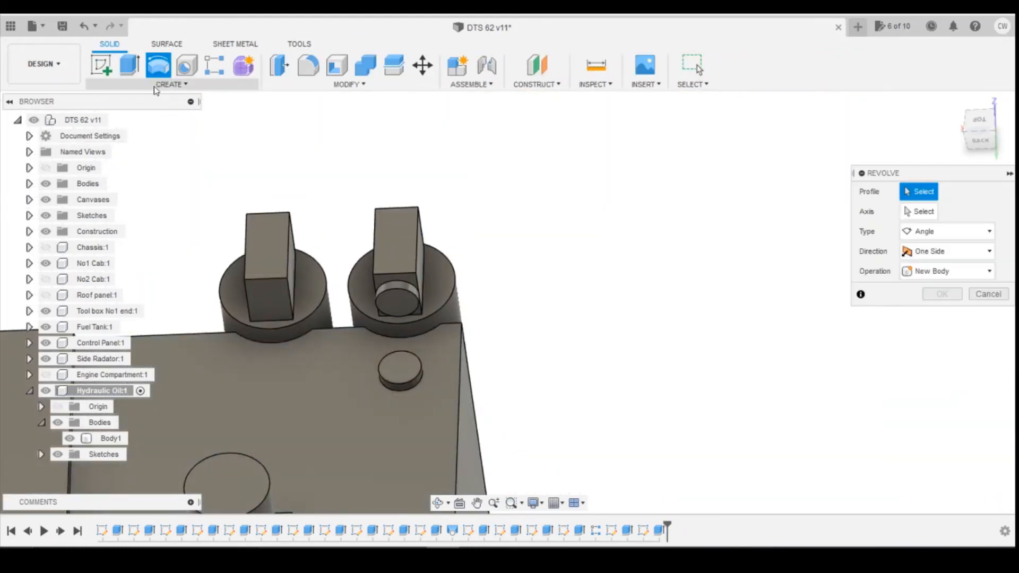
{"action": "left_click", "coordinate": [157, 85]}
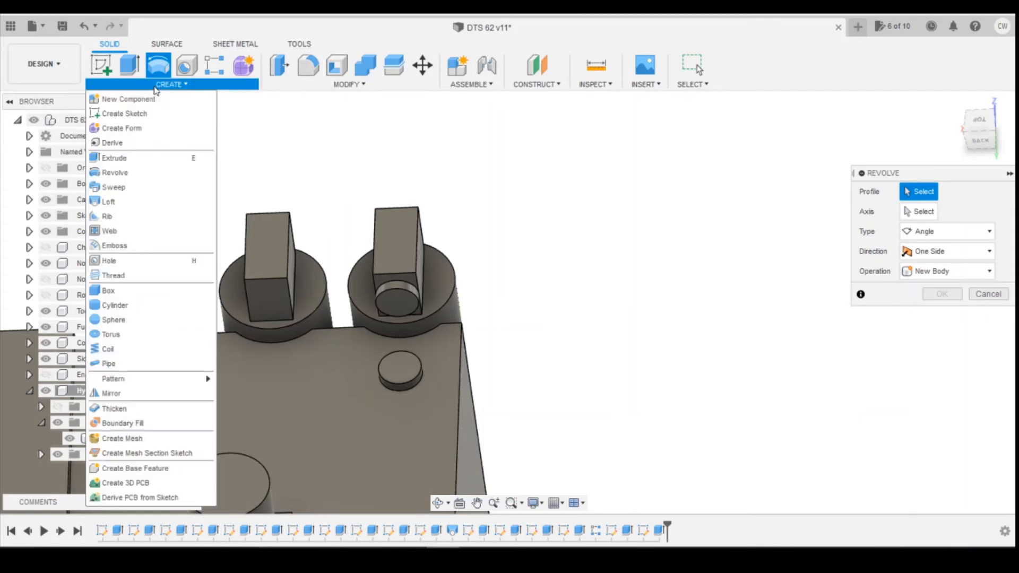
{"action": "left_click", "coordinate": [111, 202]}
{"action": "left_click", "coordinate": [391, 310]}
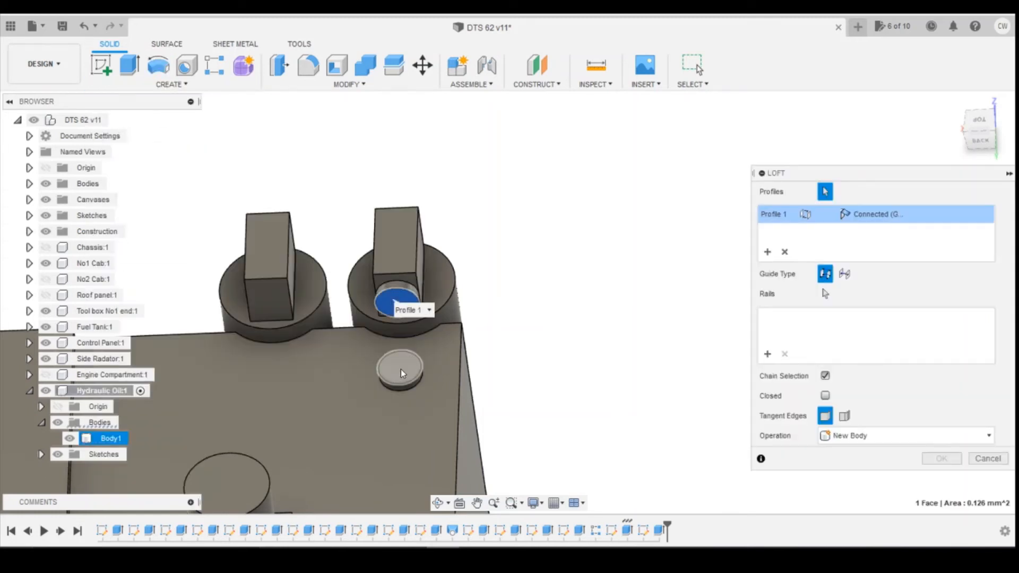
{"action": "left_click", "coordinate": [401, 369]}
{"action": "left_click", "coordinate": [905, 215]}
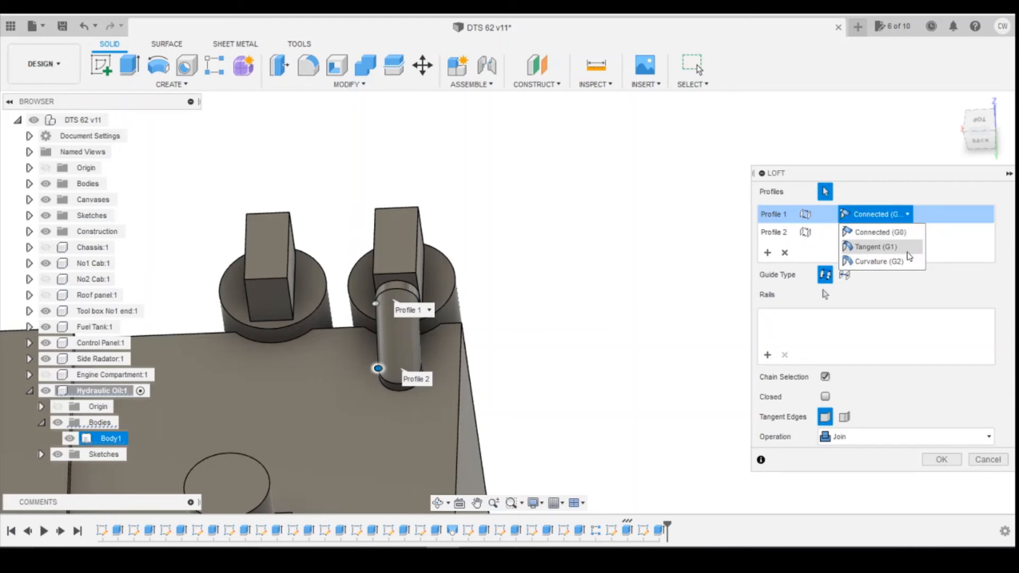
{"action": "left_click", "coordinate": [909, 246]}
{"action": "left_click", "coordinate": [908, 232]}
{"action": "left_click", "coordinate": [908, 264]}
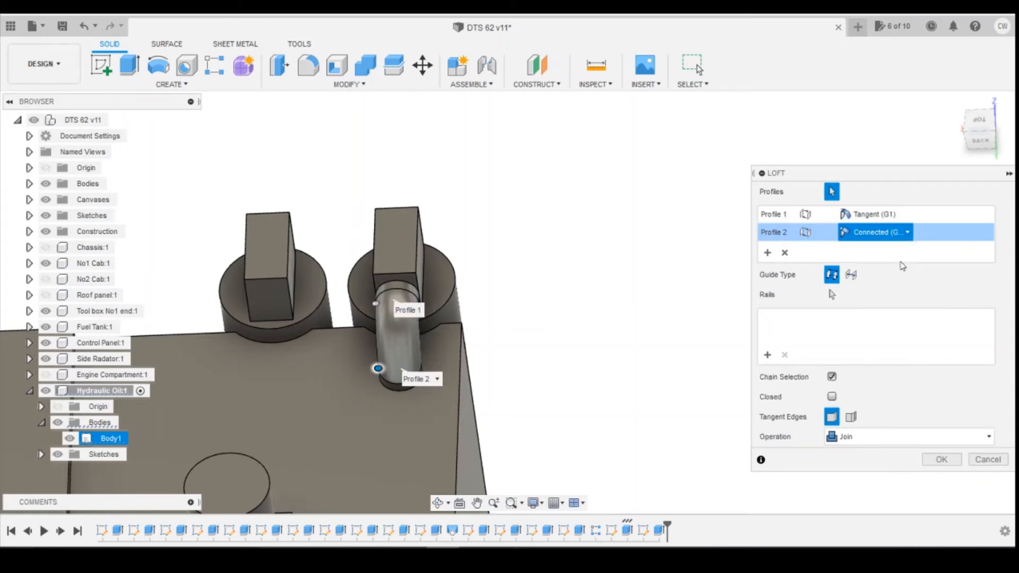
{"action": "mouse_move", "coordinate": [987, 141]}
{"action": "left_mouse_down"}
{"action": "mouse_move", "coordinate": [956, 133]}
{"action": "mouse_move", "coordinate": [922, 85]}
{"action": "mouse_move", "coordinate": [929, 111]}
{"action": "mouse_move", "coordinate": [971, 133]}
{"action": "mouse_move", "coordinate": [1006, 128]}
{"action": "mouse_move", "coordinate": [985, 135]}
{"action": "left_mouse_up"}
{"action": "left_click", "coordinate": [942, 479]}
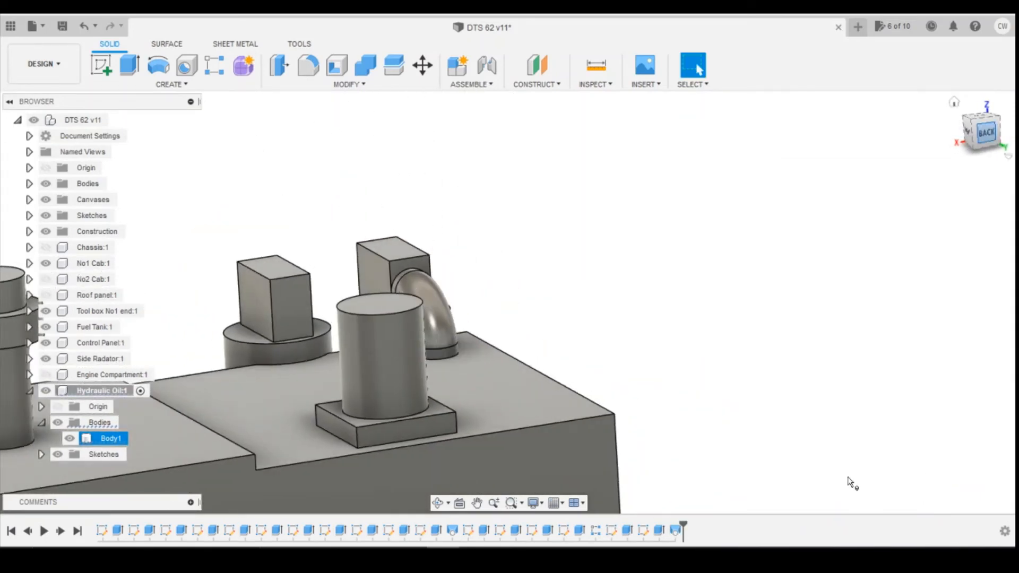
Pattern the curved pipe and its two end discs along the tank's long edge, quantity 2 at 1.20 mm, to reach the second block.
{"action": "left_click", "coordinate": [216, 66]}
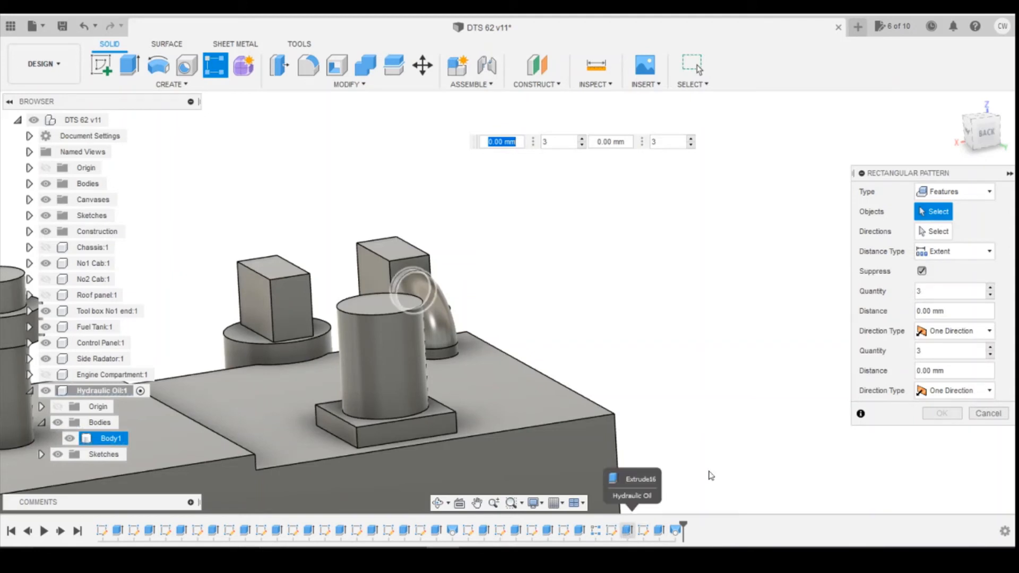
{"action": "left_click", "coordinate": [628, 531]}
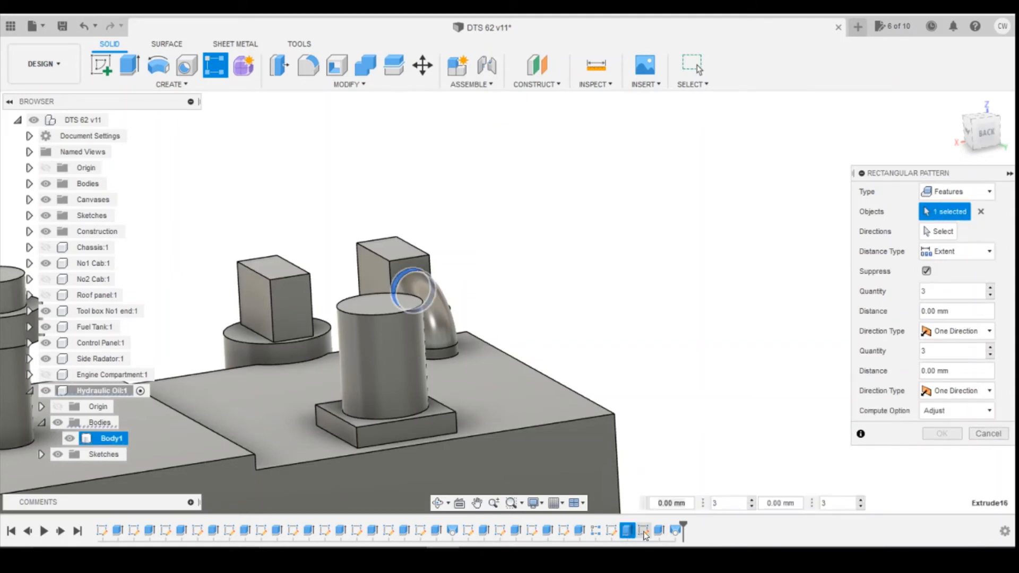
{"action": "left_click", "coordinate": [670, 532], "text": "shift"}
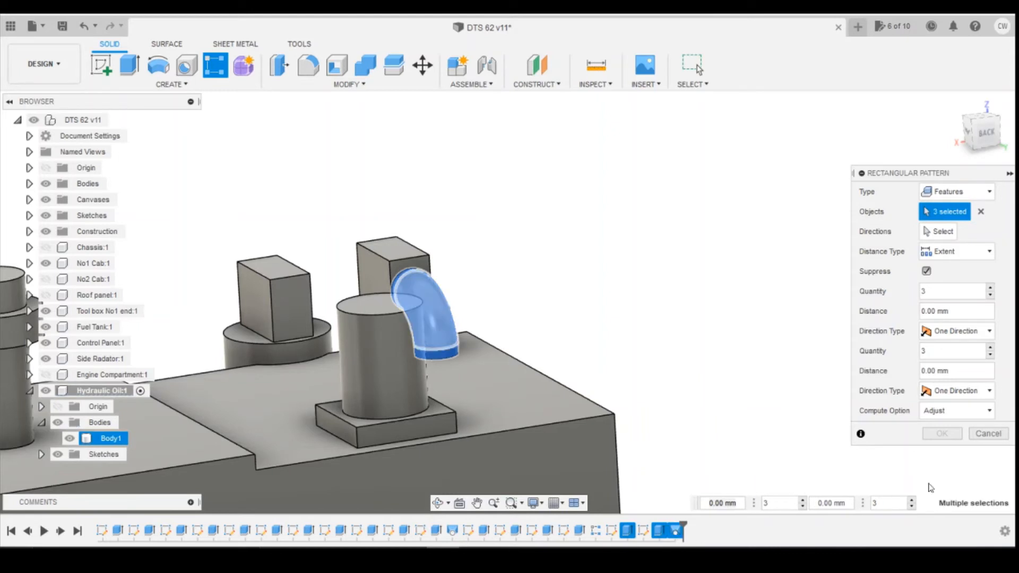
{"action": "left_click", "coordinate": [939, 232]}
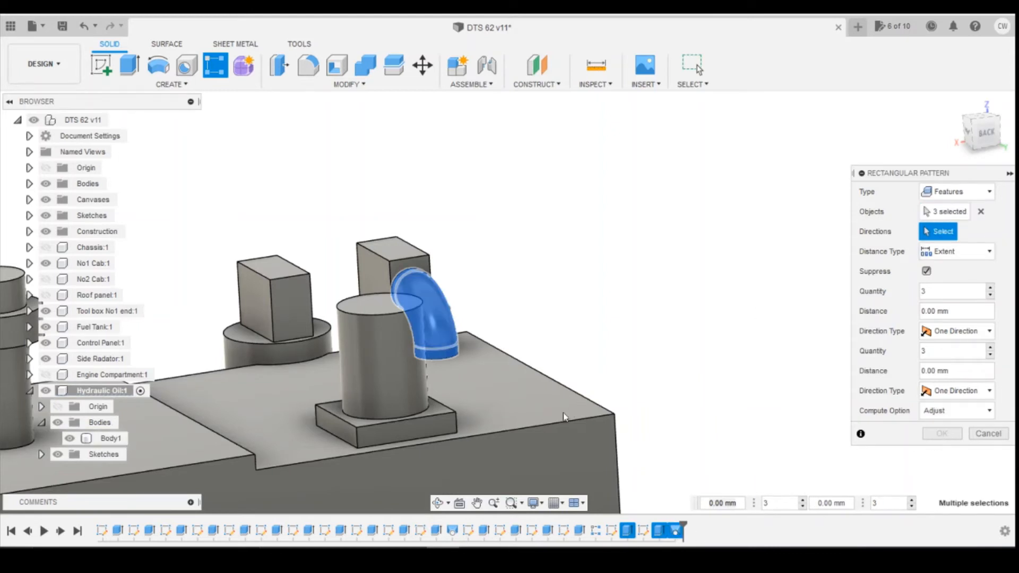
{"action": "left_click", "coordinate": [527, 431]}
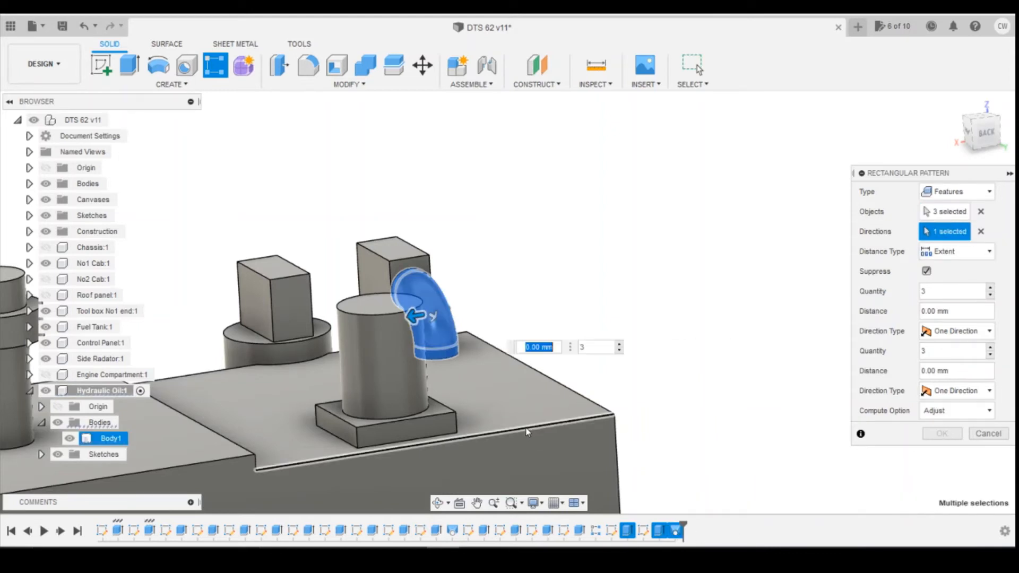
{"action": "left_click", "coordinate": [619, 351]}
{"action": "left_click_drag", "start_coordinate": [419, 316], "coordinate": [305, 333]}
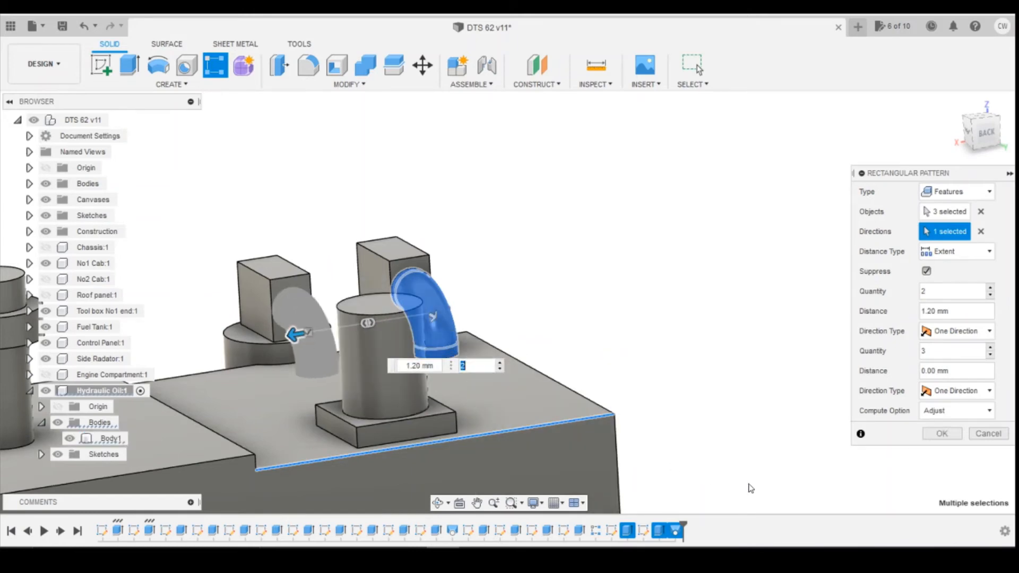
{"action": "left_click", "coordinate": [926, 437]}
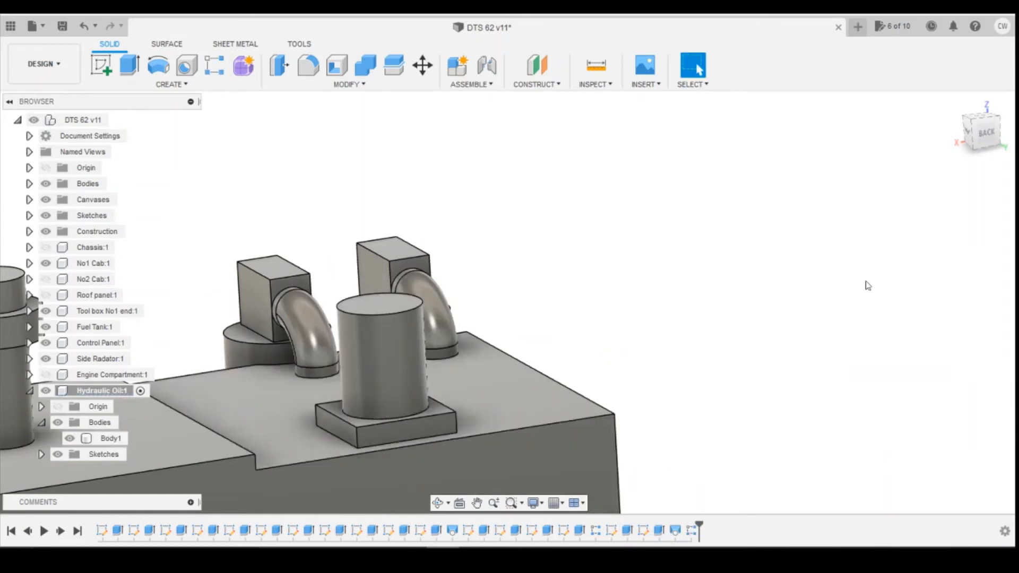
Examine the tank model from several sides and study the reference photos for fittings on the tank's front side.
{"action": "middle_click_drag", "start_coordinate": [508, 302], "coordinate": [756, 211], "text": "shift"}
{"action": "scroll", "coordinate": [641, 310], "scroll_direction": "down", "scroll_amount": 4}
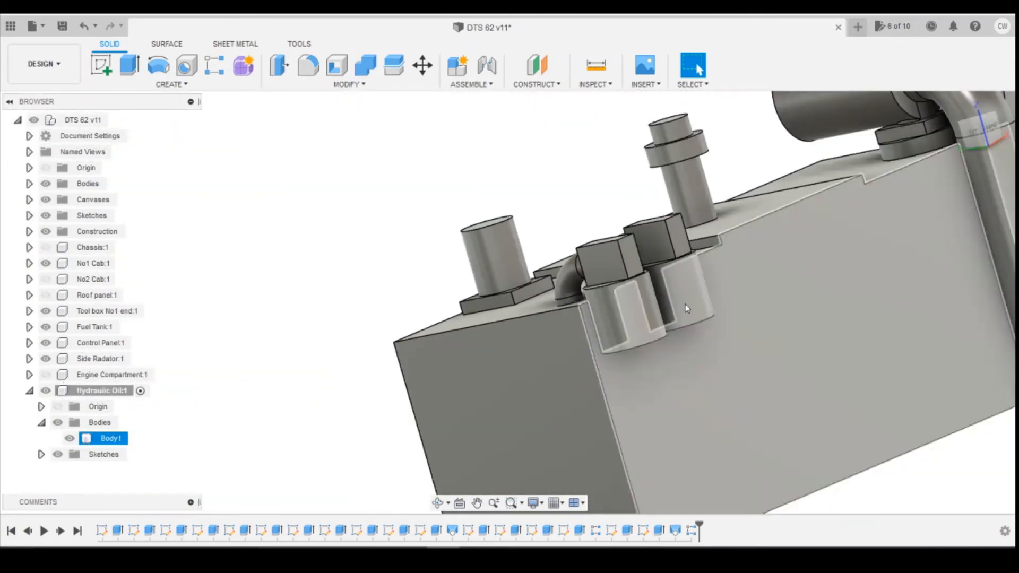
{"action": "left_click_drag", "start_coordinate": [992, 130], "coordinate": [974, 119]}
{"action": "scroll", "coordinate": [791, 360], "scroll_direction": "down", "scroll_amount": 5}
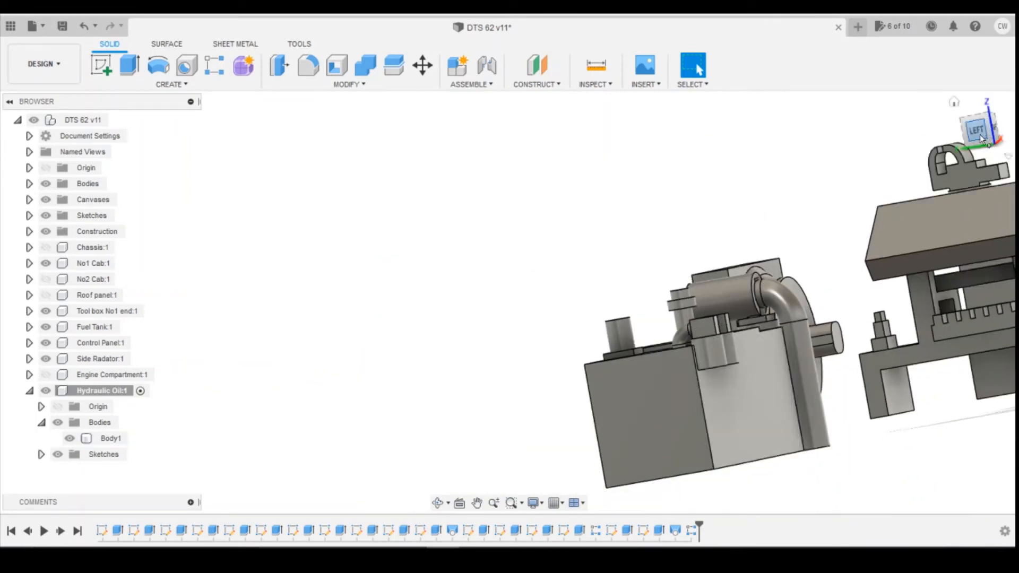
{"action": "left_click_drag", "start_coordinate": [980, 135], "coordinate": [865, 157]}
{"action": "left_click_drag", "start_coordinate": [966, 155], "coordinate": [984, 143]}
{"action": "scroll", "coordinate": [842, 365], "scroll_direction": "down", "scroll_amount": 5}
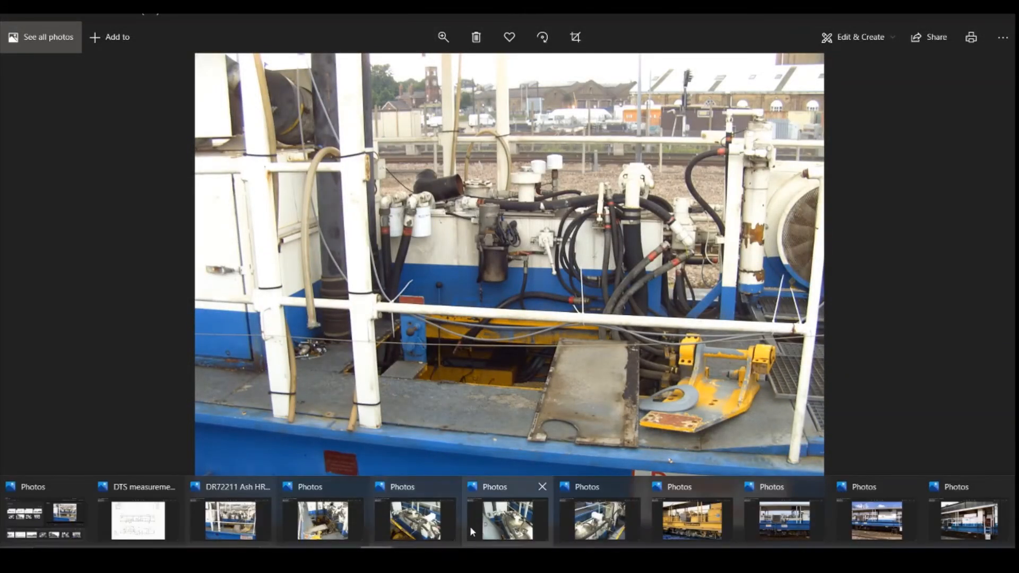
{"action": "left_click", "coordinate": [492, 531]}
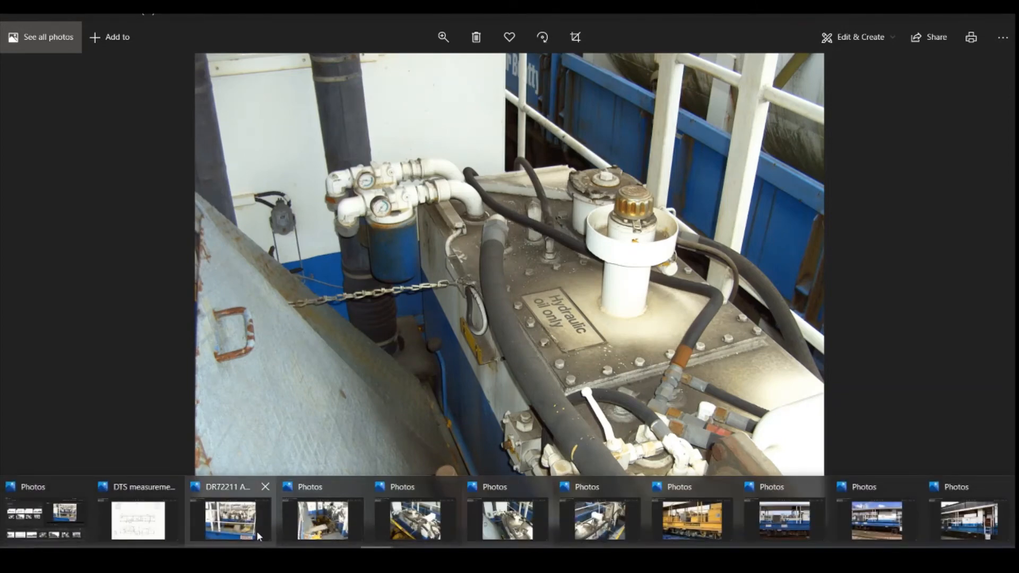
{"action": "left_click", "coordinate": [228, 523]}
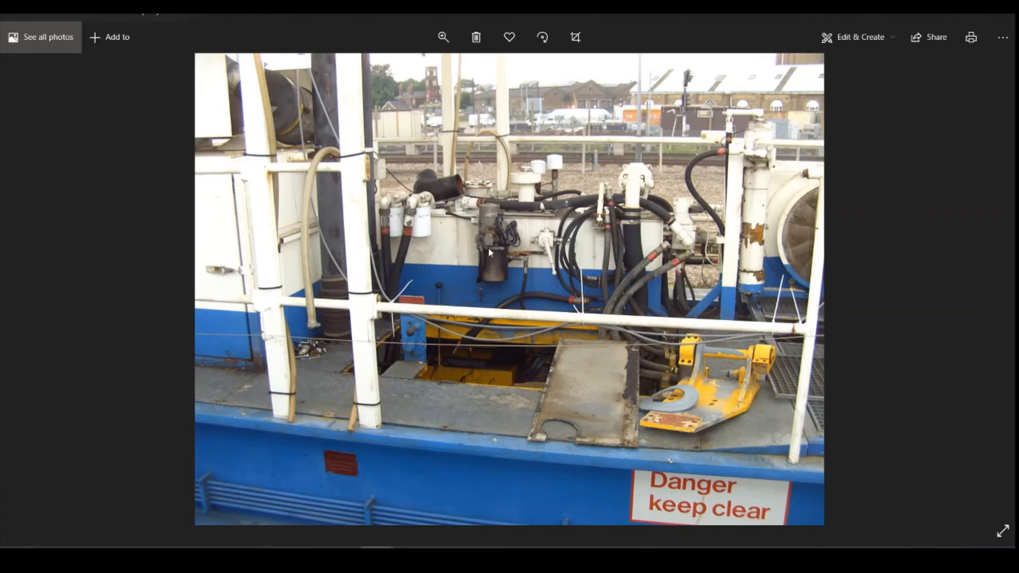
{"action": "left_click", "coordinate": [451, 547]}
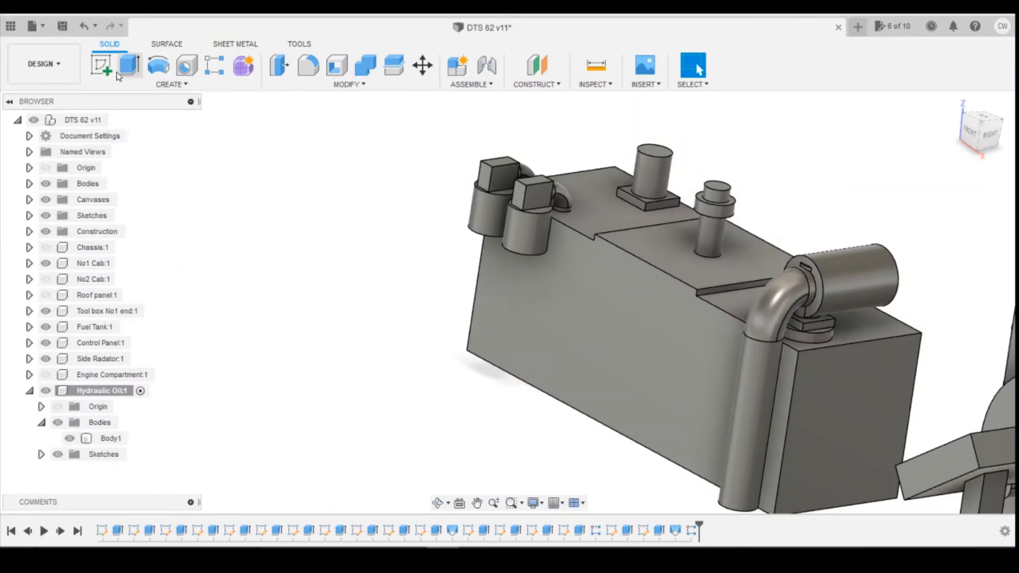
Create a construction plane offset -1.30 mm from the tank's raised middle top face.
{"action": "left_click", "coordinate": [533, 75]}
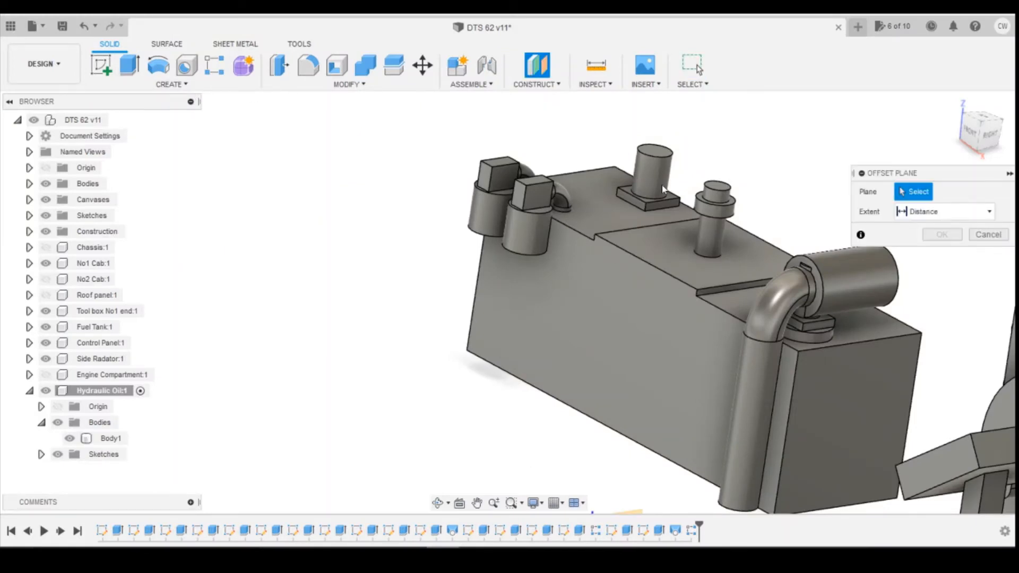
{"action": "left_click", "coordinate": [684, 275]}
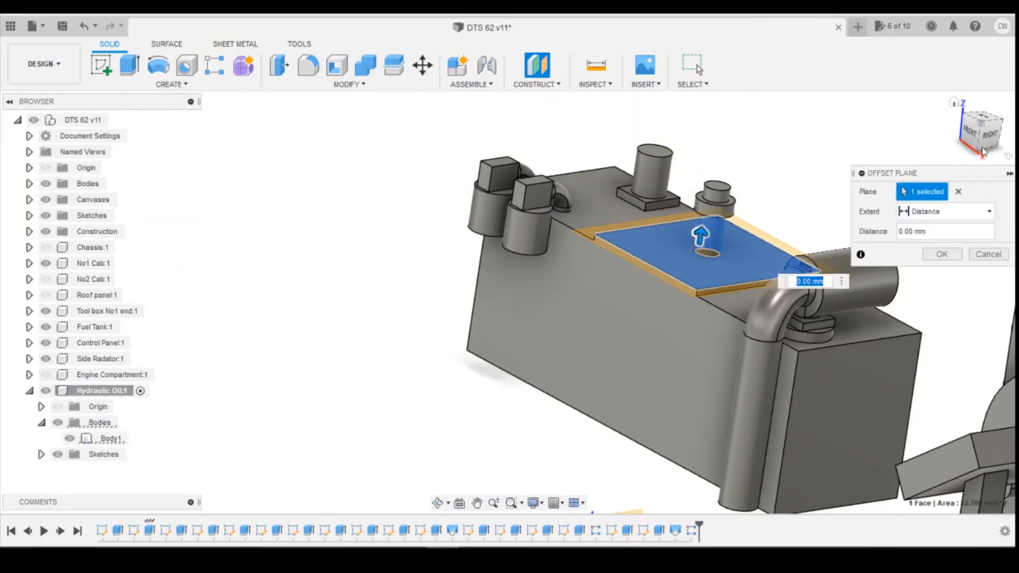
{"action": "left_click", "coordinate": [966, 134]}
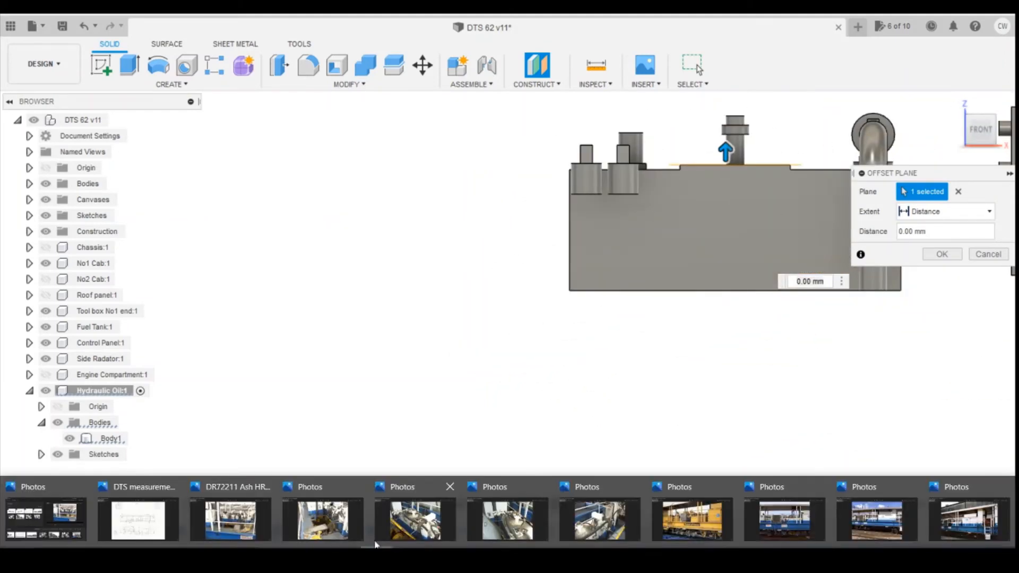
{"action": "left_click", "coordinate": [231, 526]}
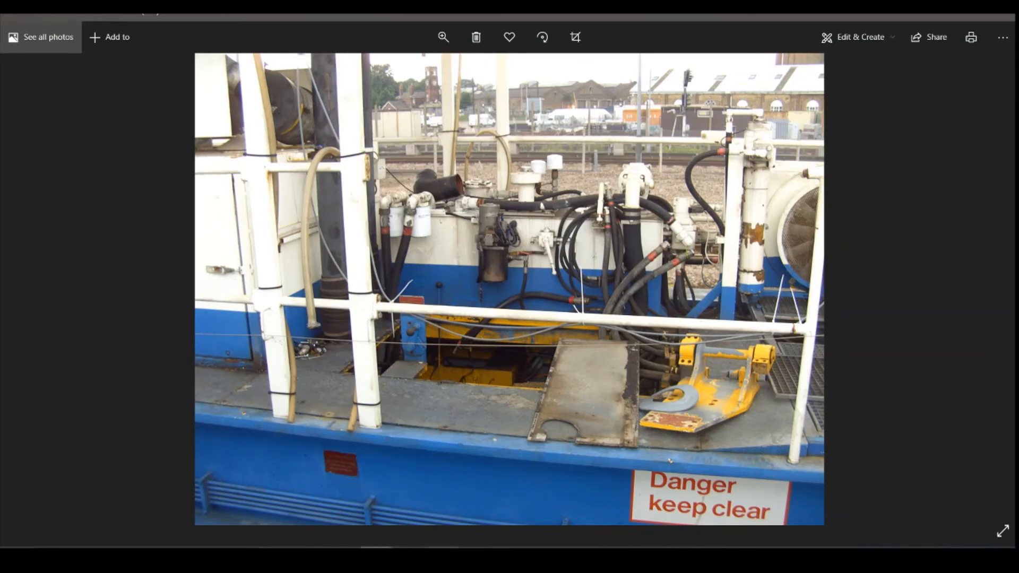
{"action": "key", "text": "alt+Tab"}
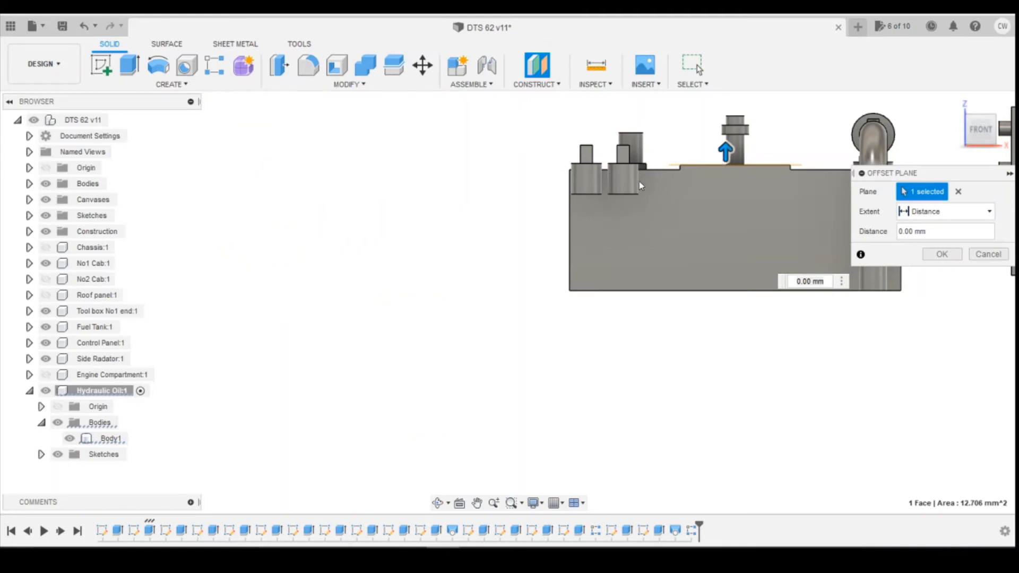
{"action": "left_click_drag", "start_coordinate": [725, 151], "coordinate": [728, 194]}
{"action": "scroll", "coordinate": [731, 206], "scroll_direction": "up", "scroll_amount": 5}
{"action": "mouse_move", "coordinate": [723, 237]}
{"action": "left_mouse_down"}
{"action": "mouse_move", "coordinate": [723, 214]}
{"action": "mouse_move", "coordinate": [722, 223]}
{"action": "left_mouse_up"}
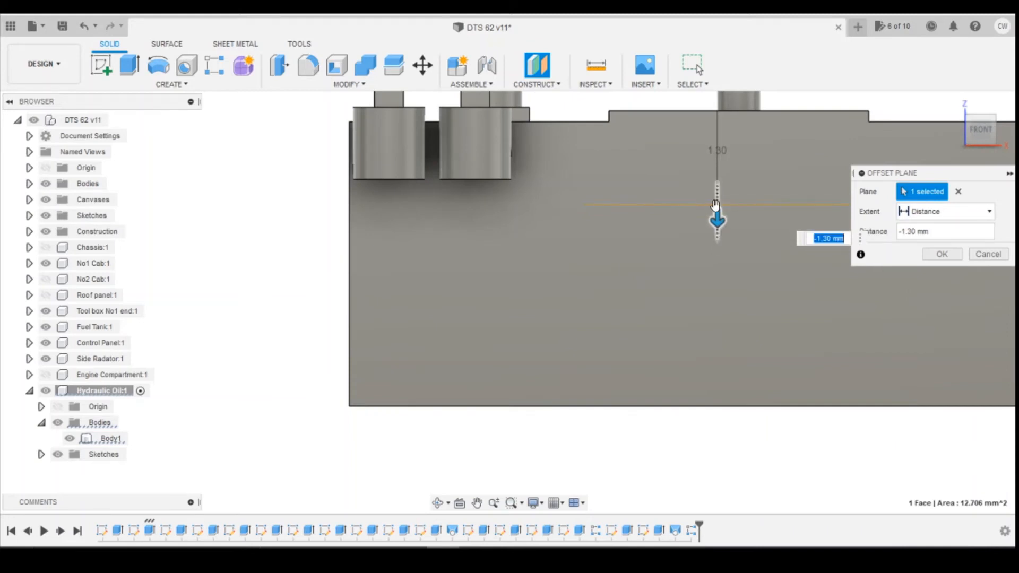
{"action": "left_click", "coordinate": [948, 260]}
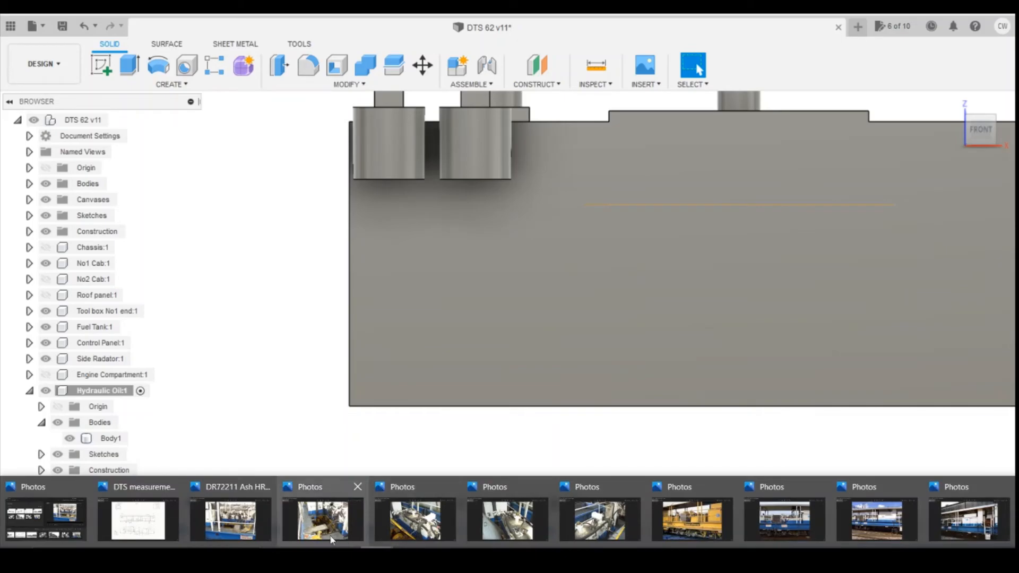
Sketch a 1.3 mm diameter circle on the offset plane, overlapping the tank's front edge at the raised section's end nearer the paired cylinders.
{"action": "left_click", "coordinate": [263, 527]}
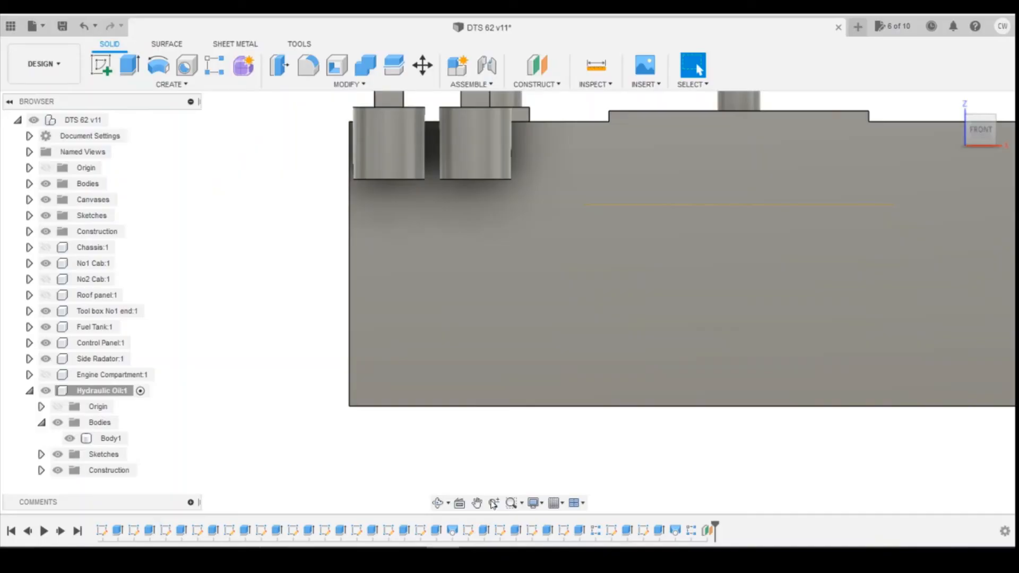
{"action": "left_click", "coordinate": [596, 405]}
{"action": "key", "text": "Escape"}
{"action": "left_click_drag", "start_coordinate": [974, 137], "coordinate": [981, 165]}
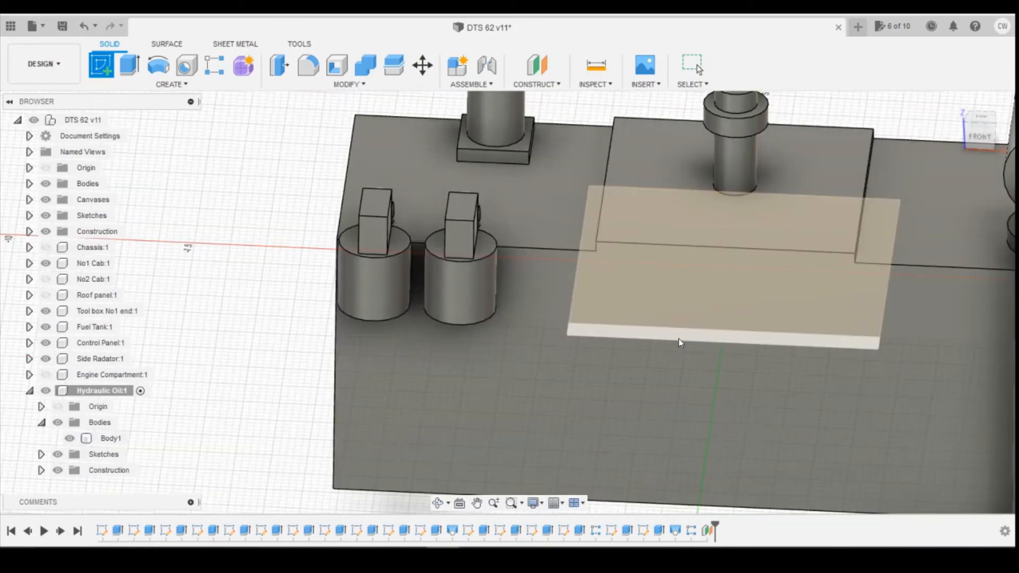
{"action": "left_click", "coordinate": [728, 343]}
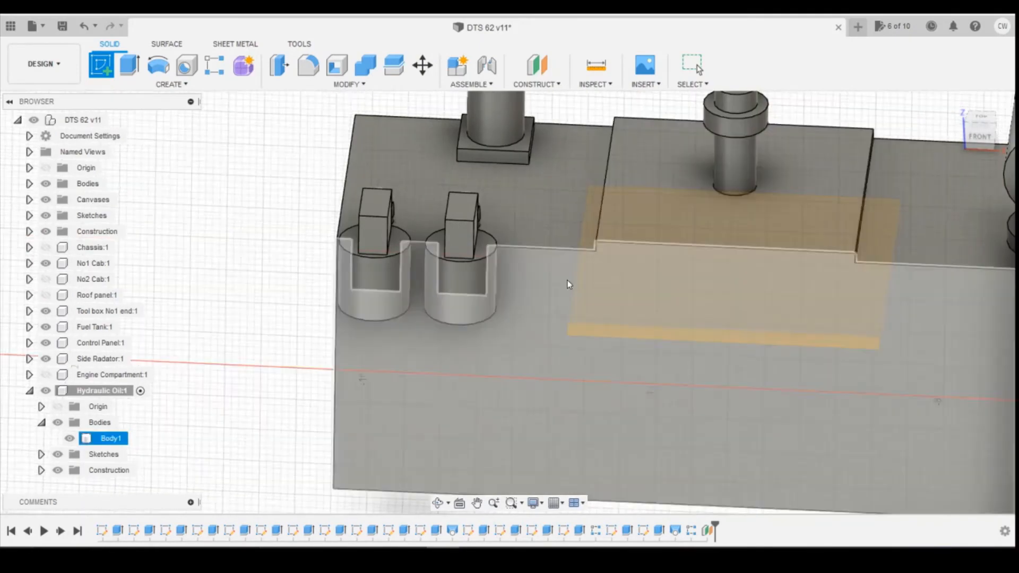
{"action": "left_click", "coordinate": [668, 333]}
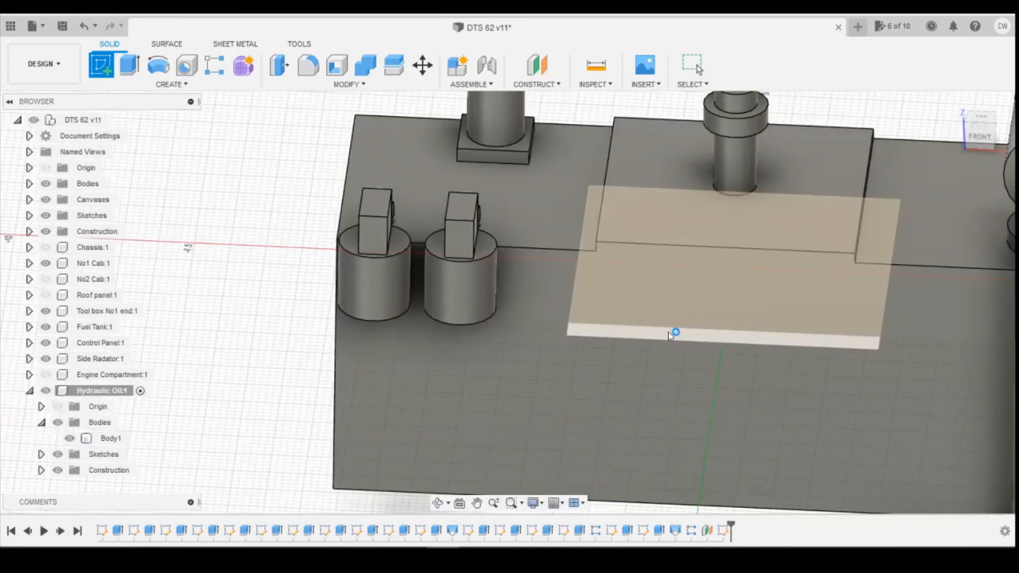
{"action": "key", "text": "c"}
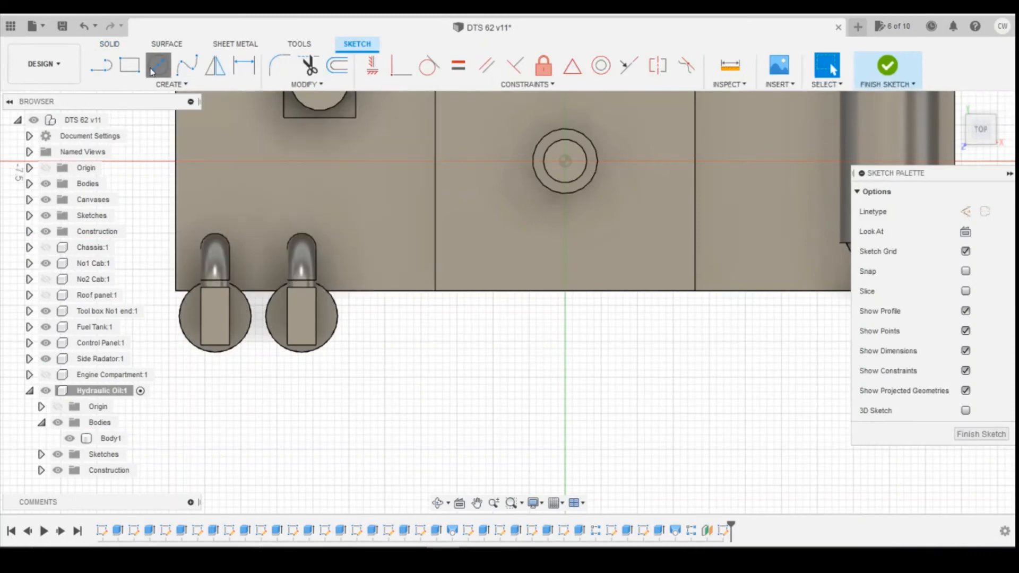
{"action": "left_click", "coordinate": [480, 327]}
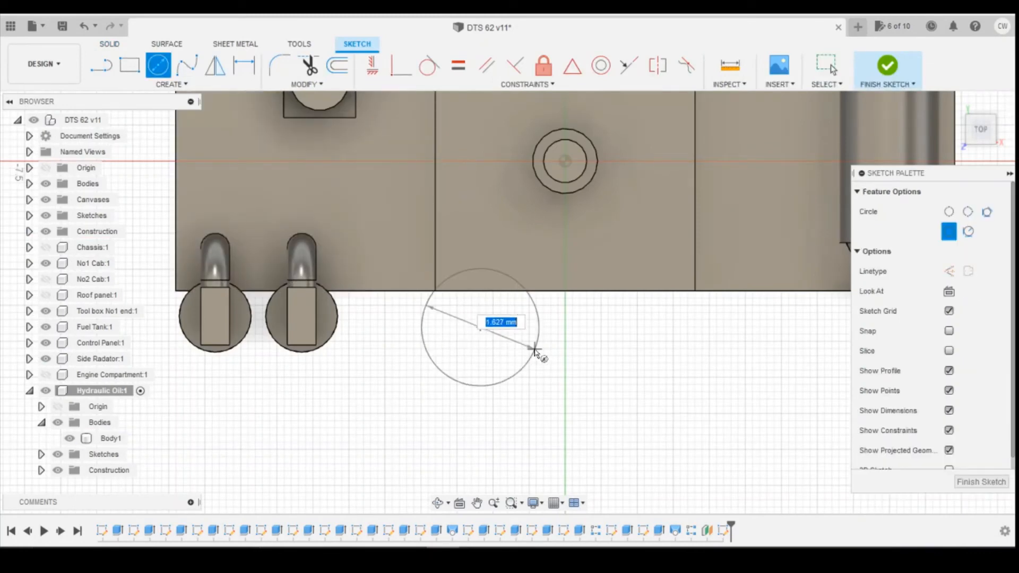
{"action": "type", "text": "1.3"}
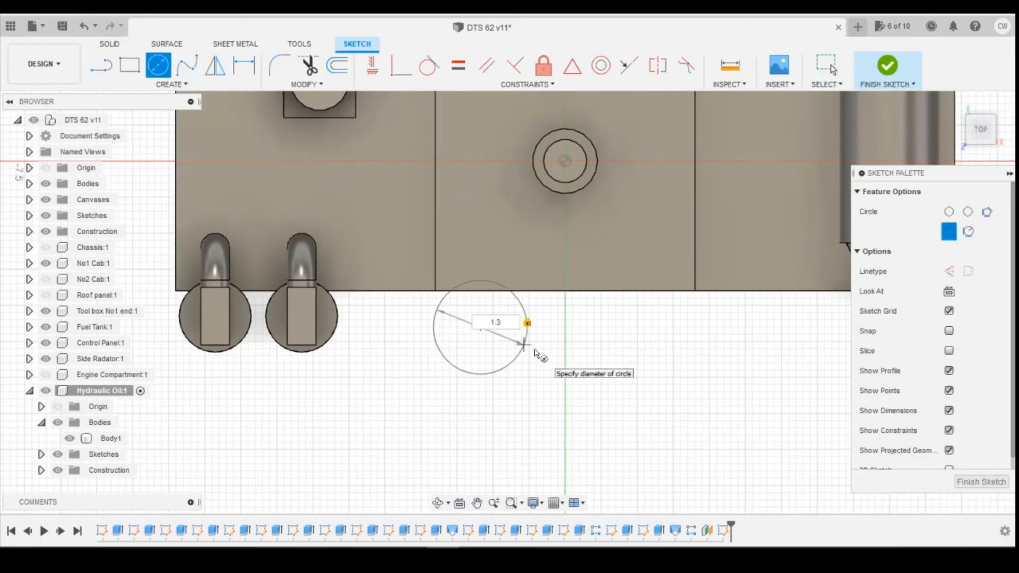
{"action": "key", "text": "Return"}
{"action": "key", "text": "Escape"}
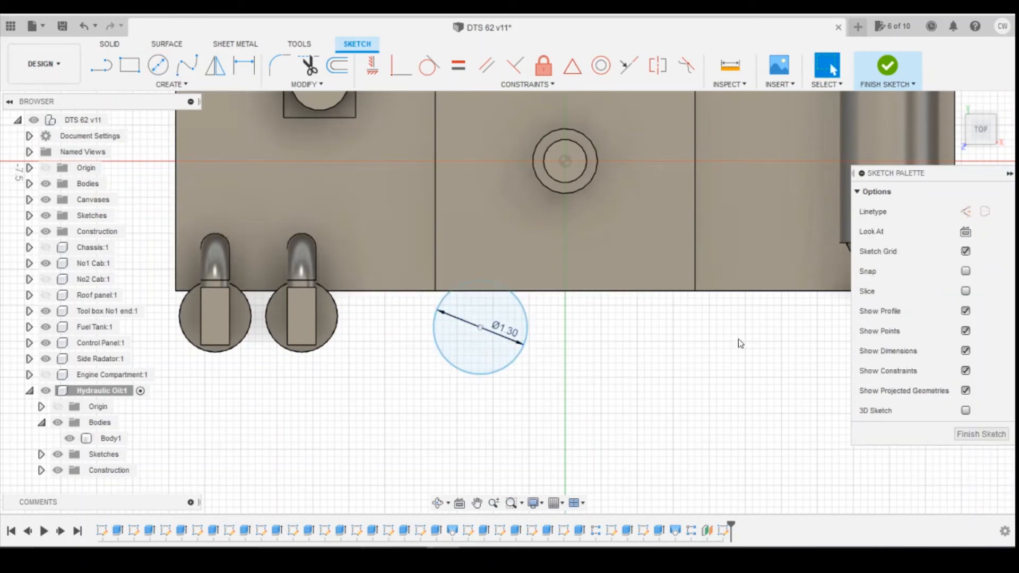
{"action": "mouse_move", "coordinate": [377, 558]}
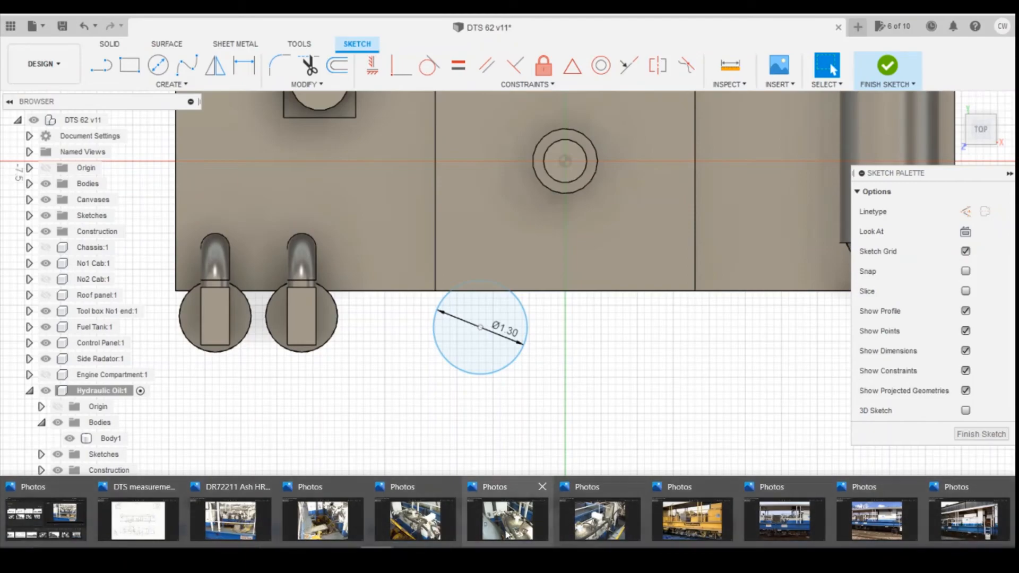
Check the tank's reference photo and dimension the circle's centre 4.30 mm along the front edge from the tank's corner beside the paired cylinders.
{"action": "left_click", "coordinate": [233, 521]}
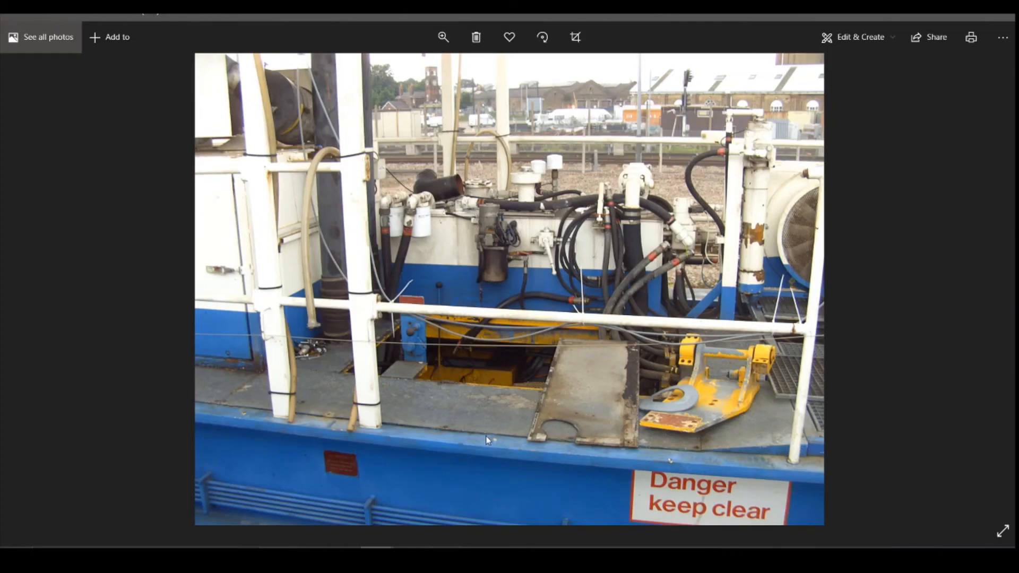
{"action": "left_click", "coordinate": [444, 557]}
{"action": "key", "text": "d"}
{"action": "left_click", "coordinate": [480, 327]}
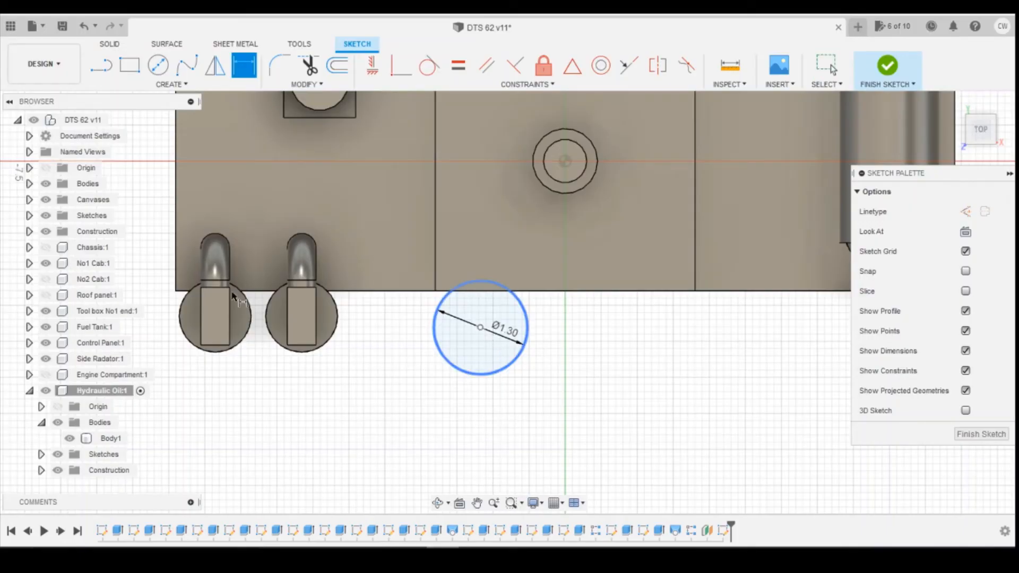
{"action": "left_click", "coordinate": [175, 291]}
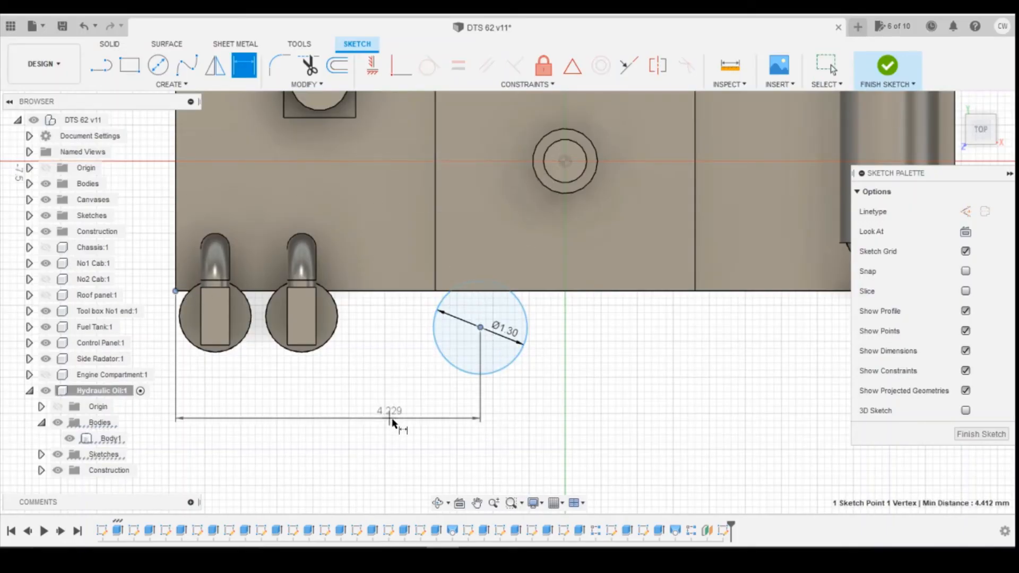
{"action": "left_click", "coordinate": [393, 424]}
{"action": "type", "text": "2"}
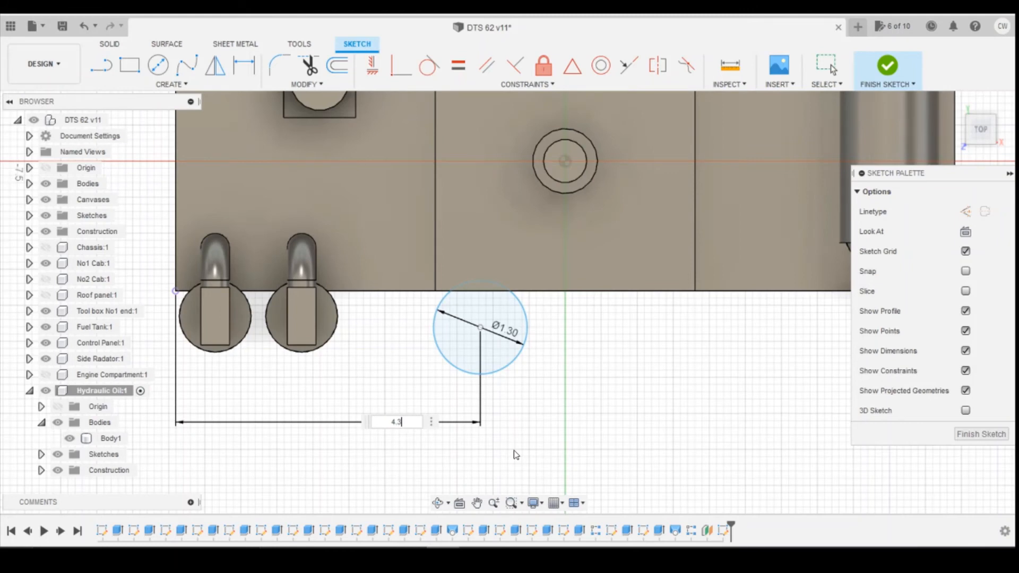
{"action": "type", "text": ".3"}
{"action": "key", "text": "Return"}
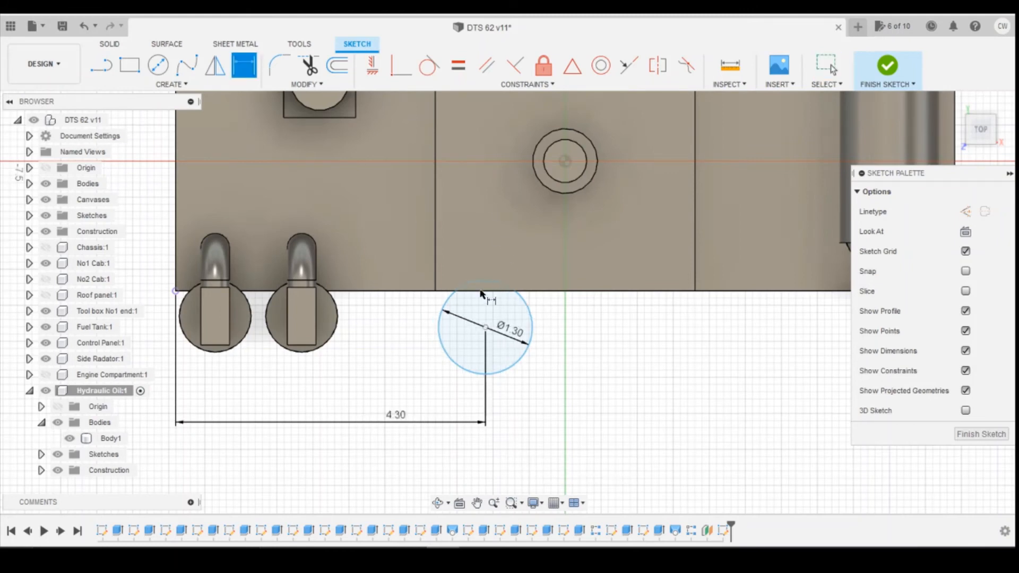
Dimension the circle's centre 0.50 mm outward from the same tank corner, perpendicular to the front edge.
{"action": "left_click", "coordinate": [485, 327]}
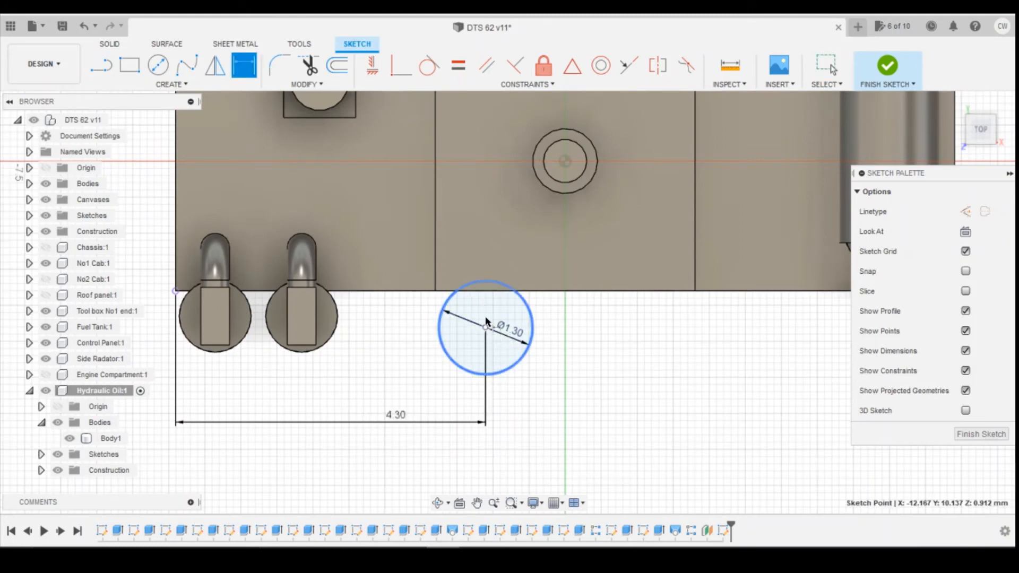
{"action": "left_click", "coordinate": [175, 290]}
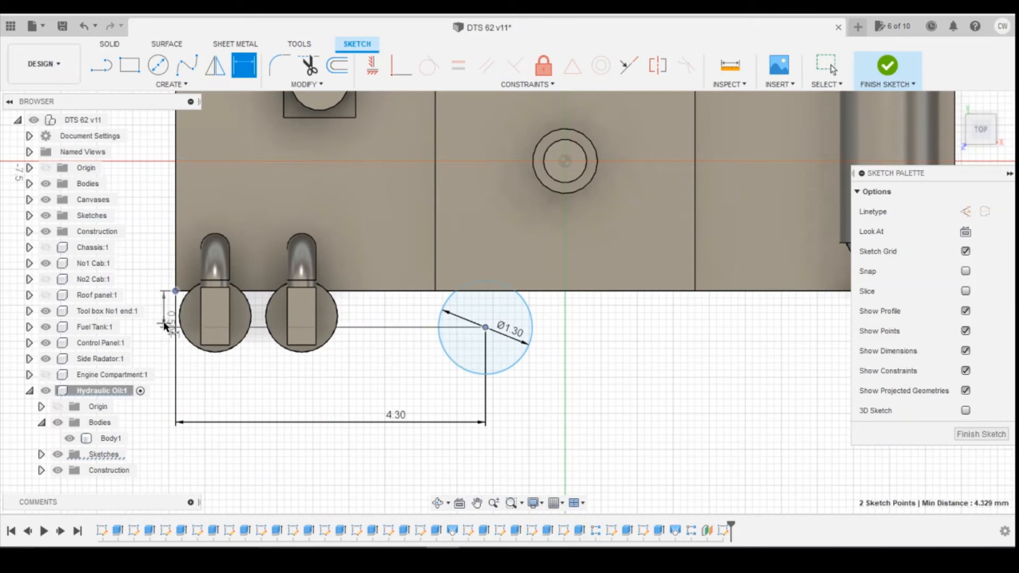
{"action": "left_click", "coordinate": [163, 323]}
{"action": "type", "text": "0"}
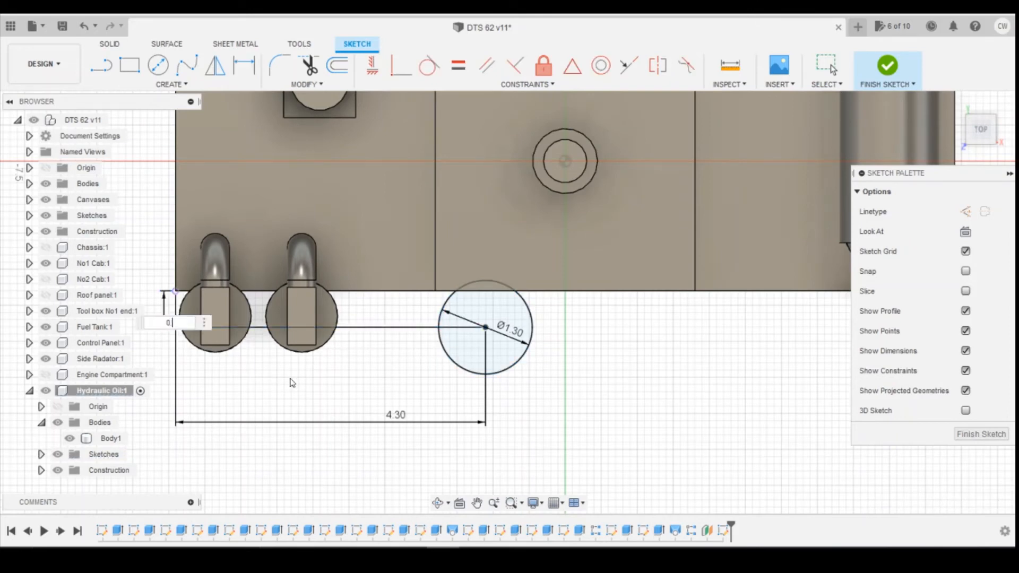
{"action": "type", "text": ".5"}
{"action": "key", "text": "Return"}
{"action": "key", "text": "Escape"}
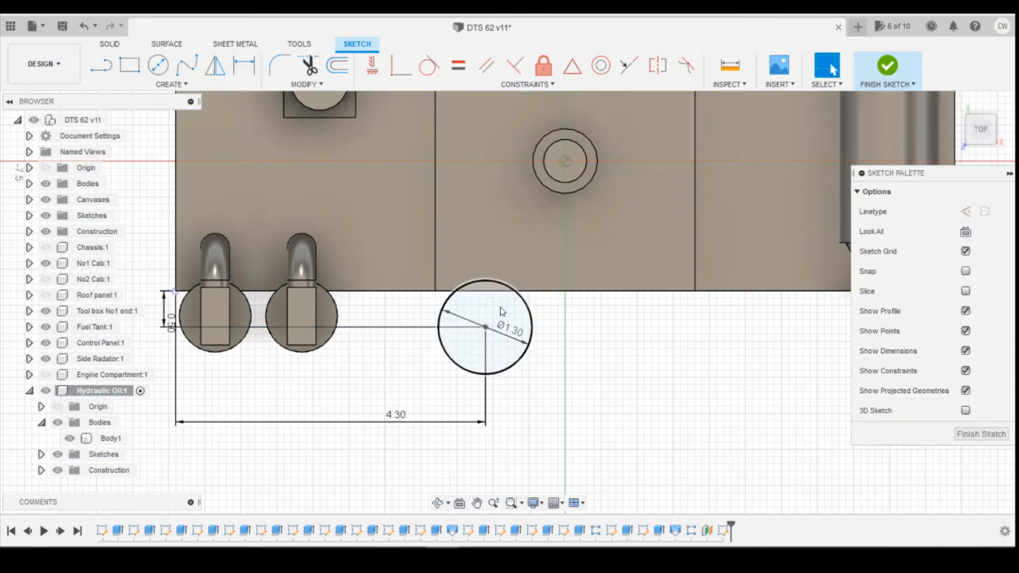
Extrude the circle's profile outside the tank -1.60 mm downward and join it to the tank body, checking the reference photo for its height.
{"action": "left_click", "coordinate": [504, 312]}
{"action": "right_click", "coordinate": [505, 312]}
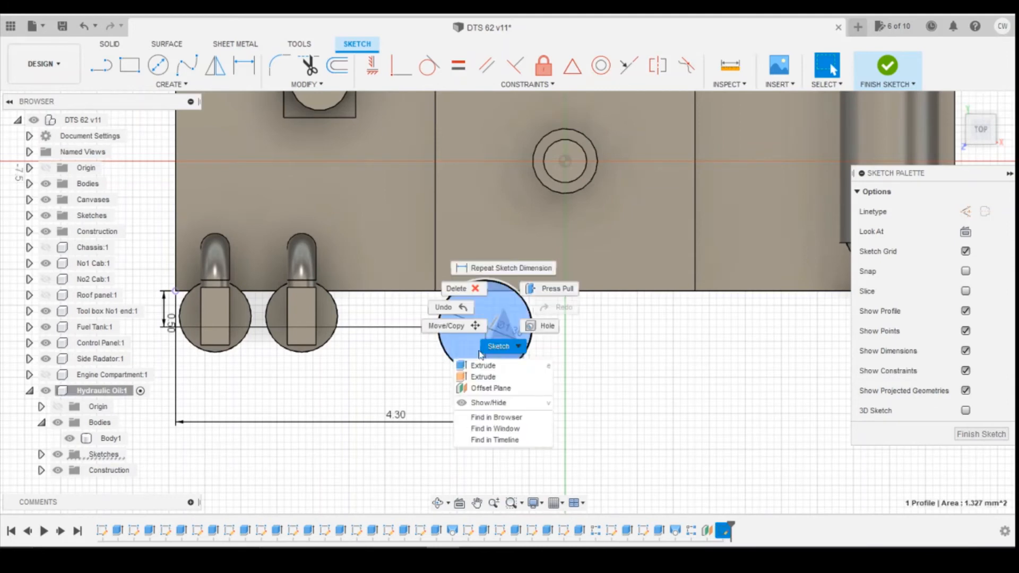
{"action": "left_click", "coordinate": [483, 365]}
{"action": "type", "text": "0.1"}
{"action": "left_click", "coordinate": [981, 137]}
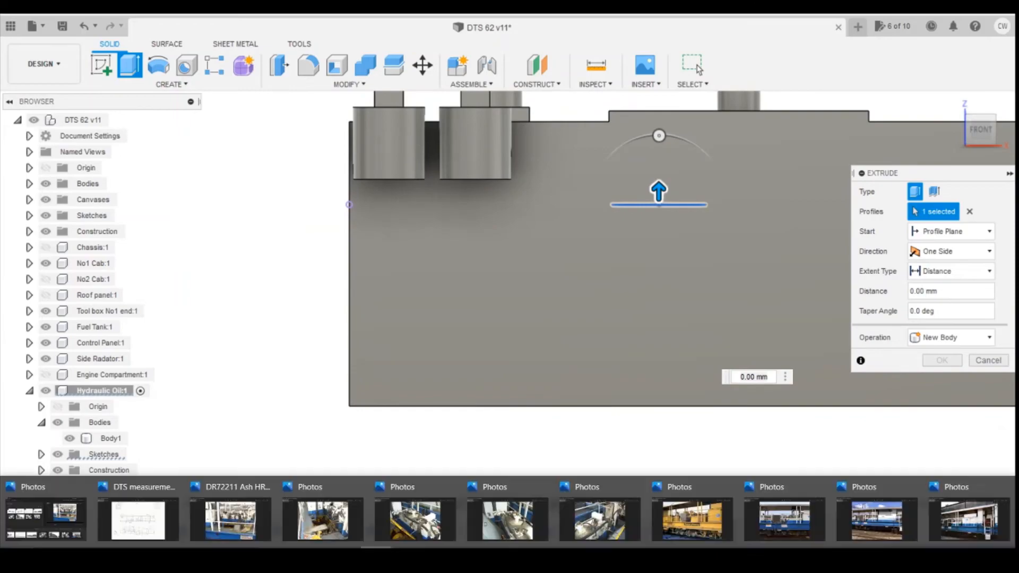
{"action": "left_click", "coordinate": [231, 518]}
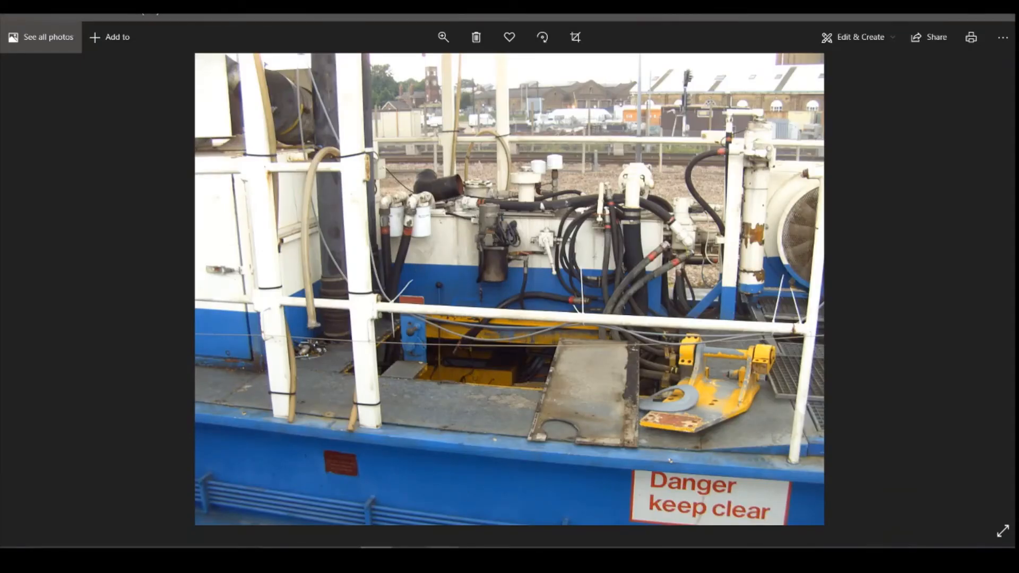
{"action": "left_click", "coordinate": [444, 559]}
{"action": "left_click_drag", "start_coordinate": [659, 193], "coordinate": [663, 306]}
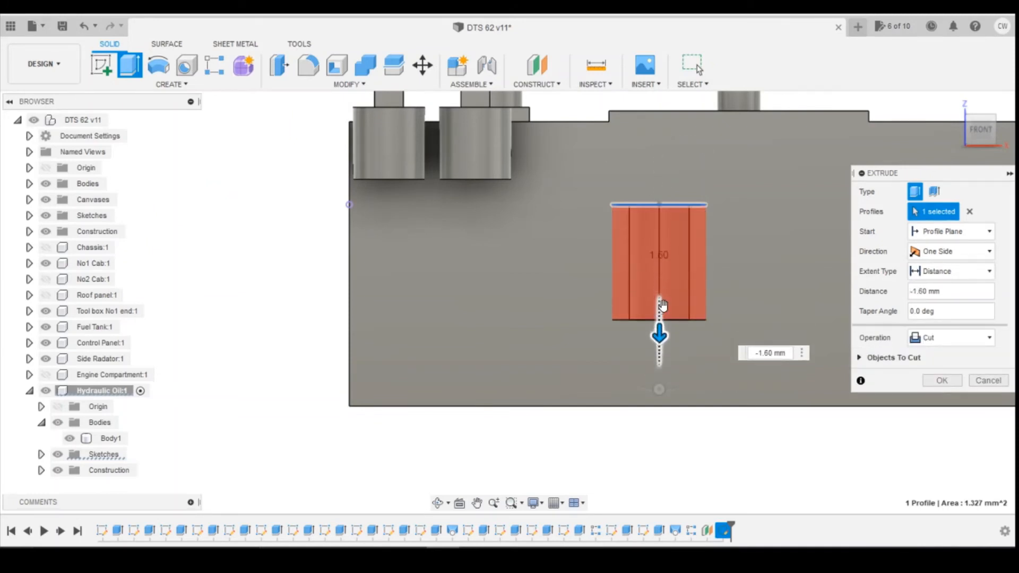
{"action": "left_click", "coordinate": [937, 338]}
{"action": "left_click", "coordinate": [936, 357]}
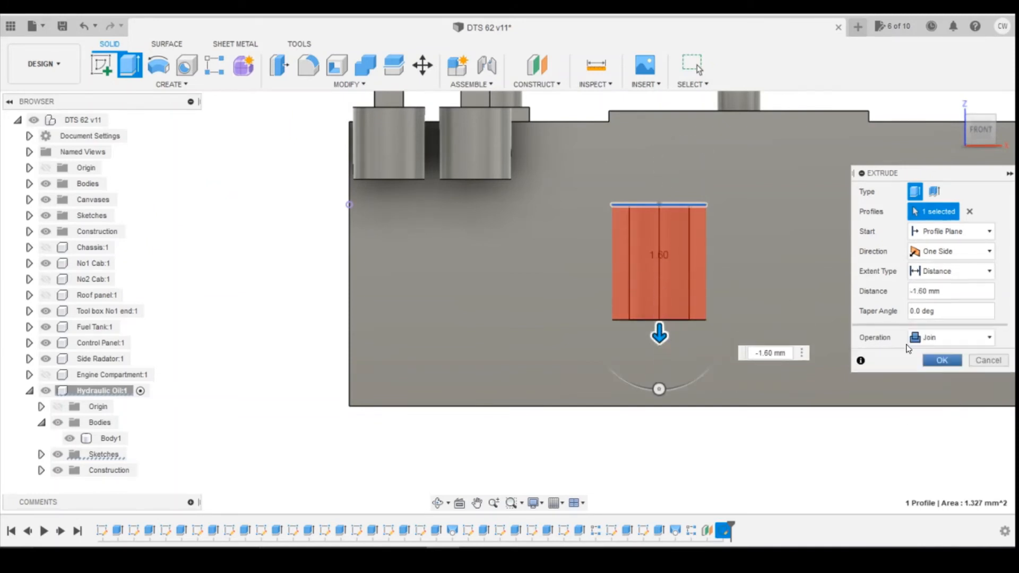
{"action": "left_click", "coordinate": [942, 360]}
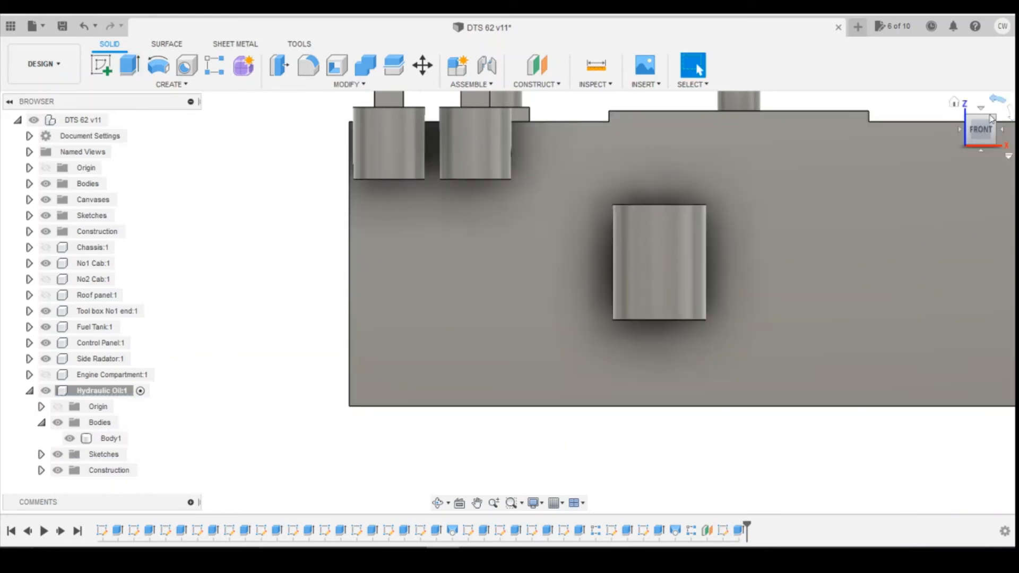
Sketch a 0.86 mm diameter circle on the new cylinder's top face, off-centre toward the paired cylinders and slightly overlapping the tank's front edge.
{"action": "middle_click_drag", "start_coordinate": [504, 296], "coordinate": [340, 317], "text": "shift"}
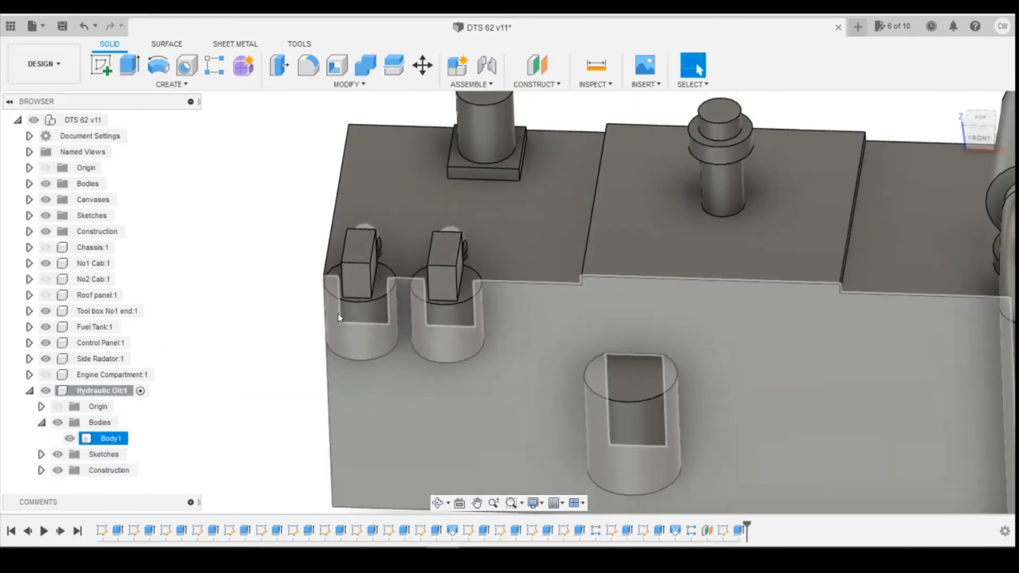
{"action": "left_click", "coordinate": [101, 65]}
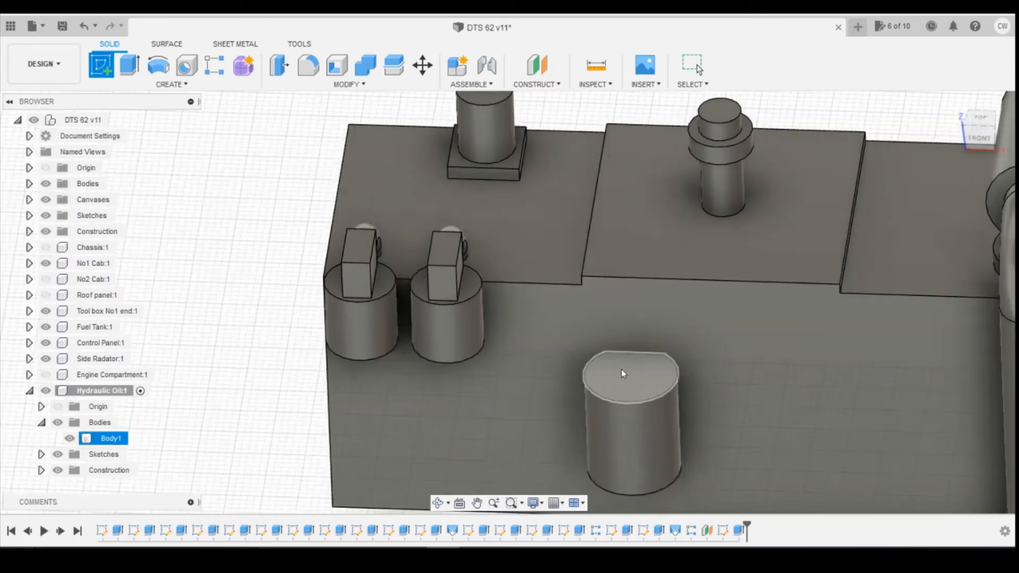
{"action": "left_click", "coordinate": [622, 374]}
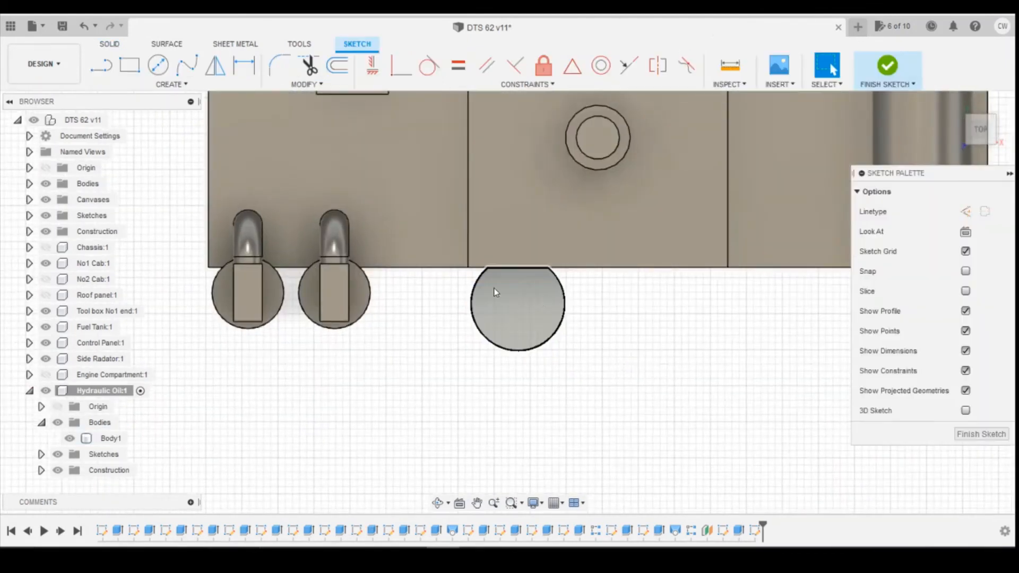
{"action": "key", "text": "c"}
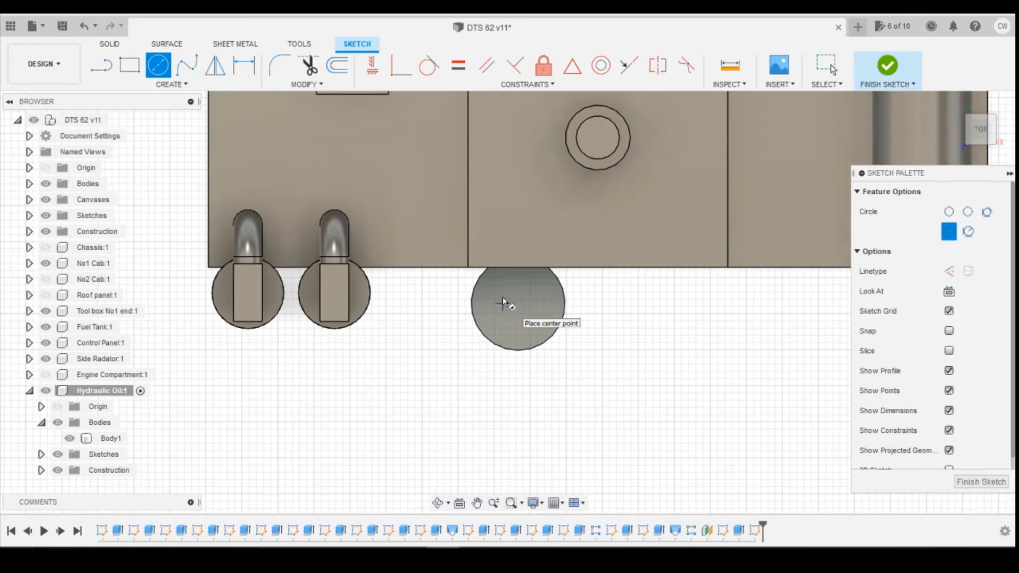
{"action": "left_click", "coordinate": [503, 296]}
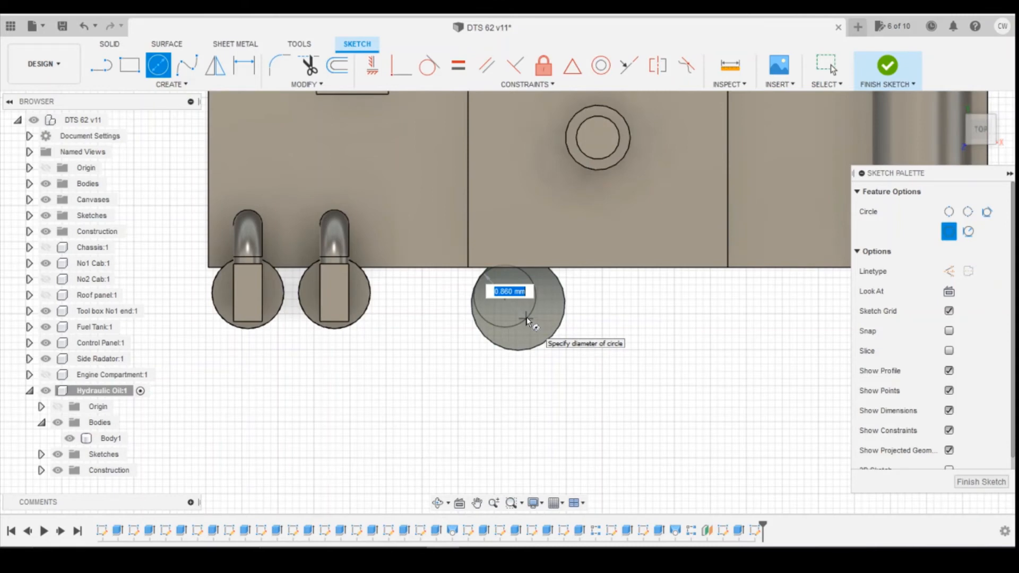
{"action": "key", "text": "Tab"}
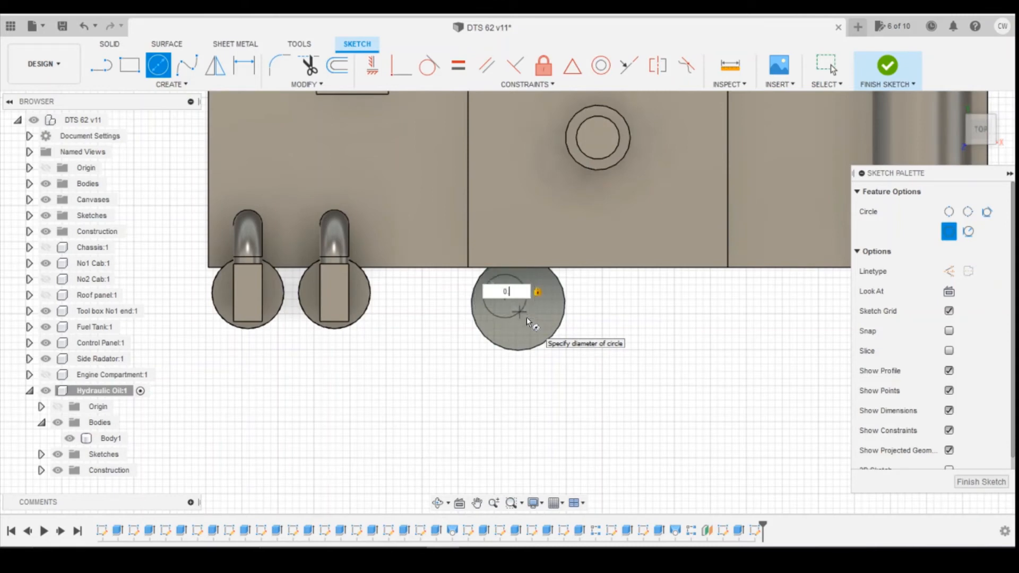
{"action": "type", "text": "0.86"}
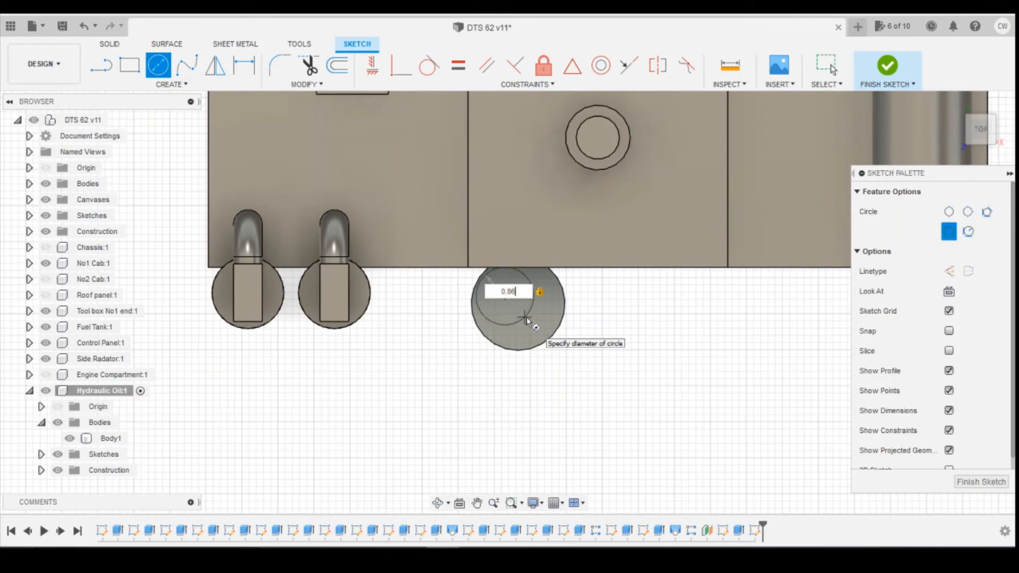
{"action": "key", "text": "Return"}
{"action": "key", "text": "Escape"}
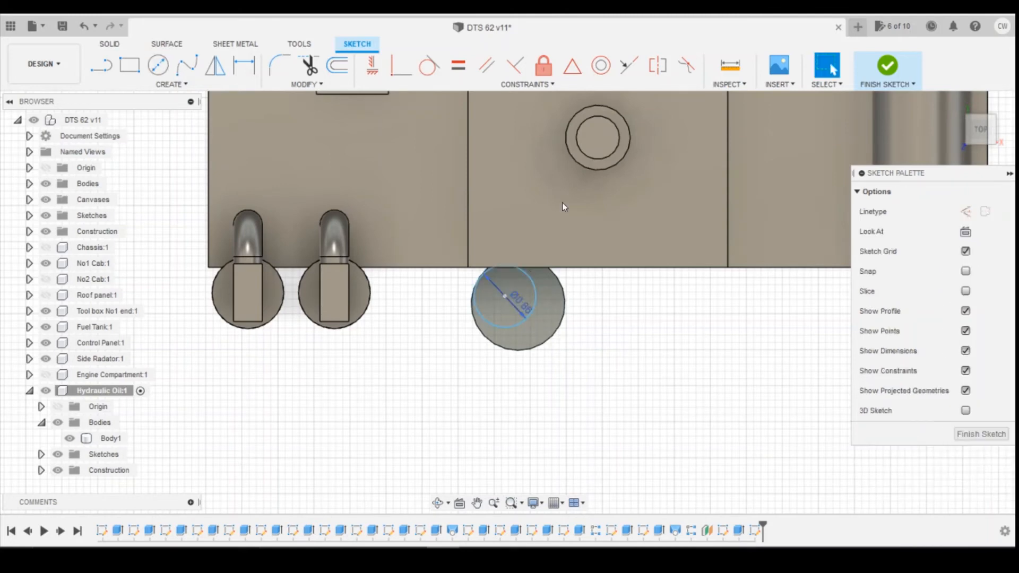
Start an Extrude with both regions of the 0.86 mm circle selected, including the sliver overlapping the tank's front edge.
{"action": "scroll", "coordinate": [501, 267], "scroll_direction": "up", "scroll_amount": 1}
{"action": "scroll", "coordinate": [501, 267], "scroll_direction": "up", "scroll_amount": 5}
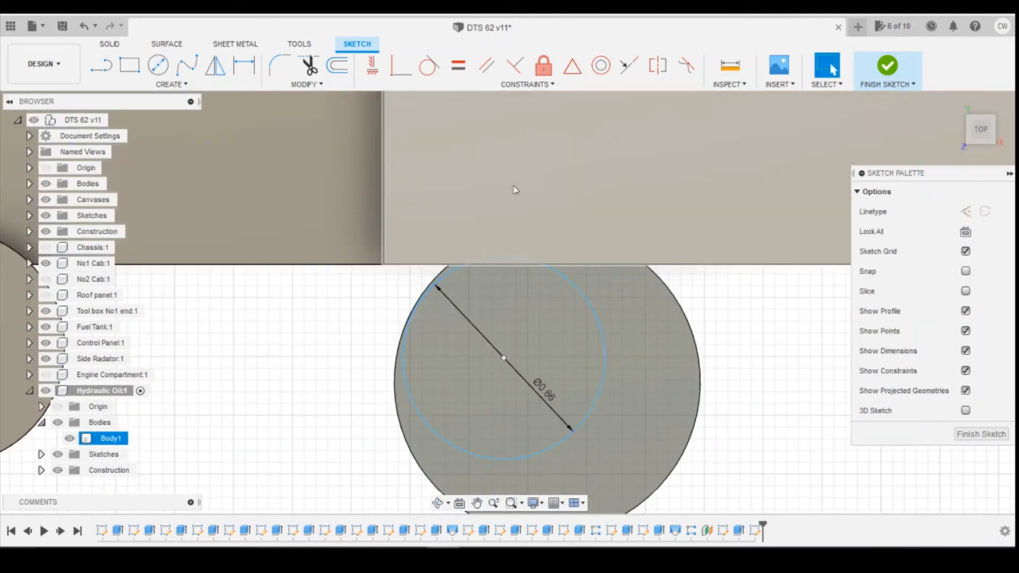
{"action": "left_click", "coordinate": [526, 325]}
{"action": "right_click", "coordinate": [525, 326]}
{"action": "key", "text": "Escape"}
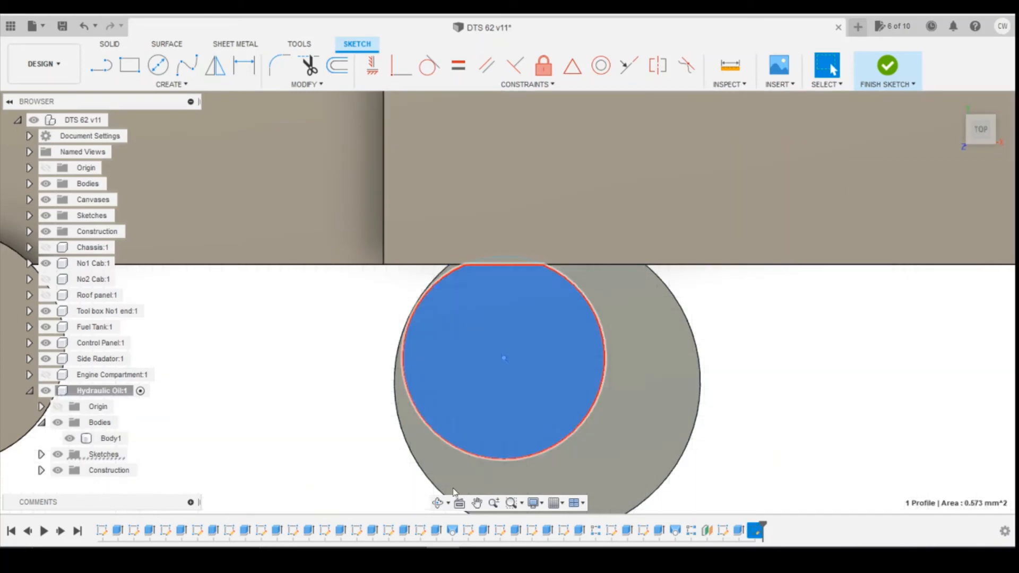
{"action": "key", "text": "e"}
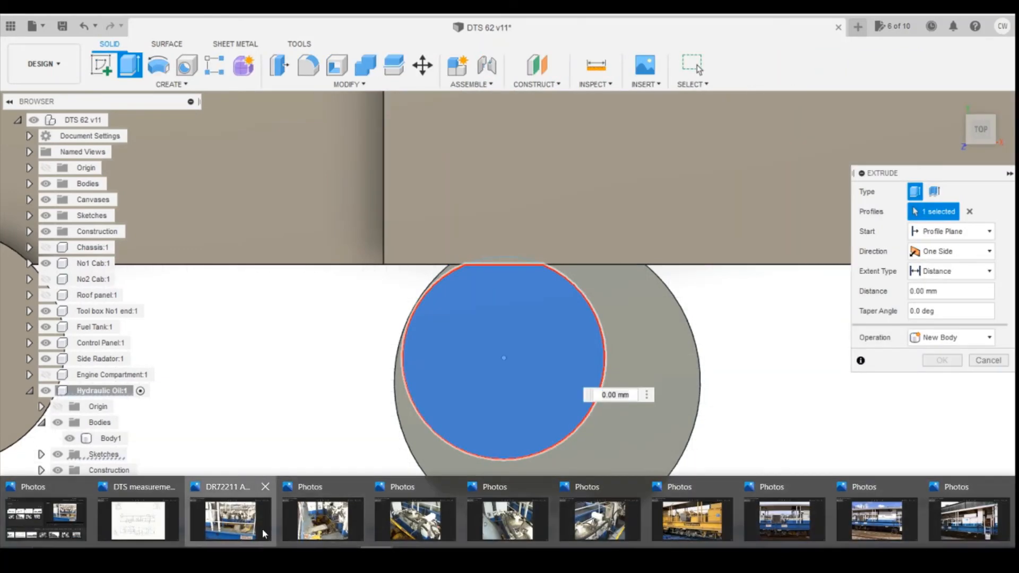
{"action": "left_click", "coordinate": [262, 529]}
{"action": "key", "text": "alt+Tab"}
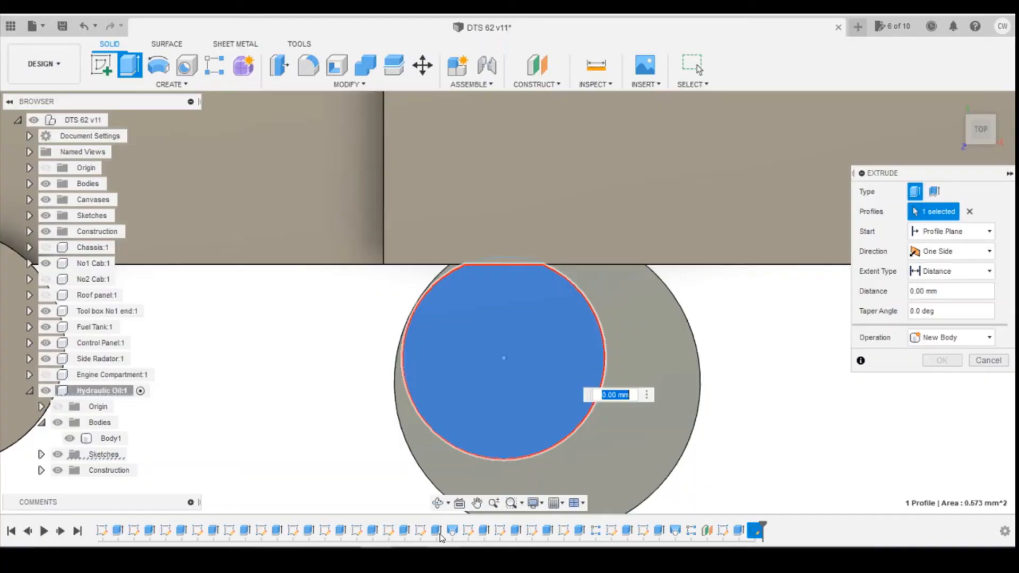
{"action": "scroll", "coordinate": [508, 263], "scroll_direction": "up", "scroll_amount": 3}
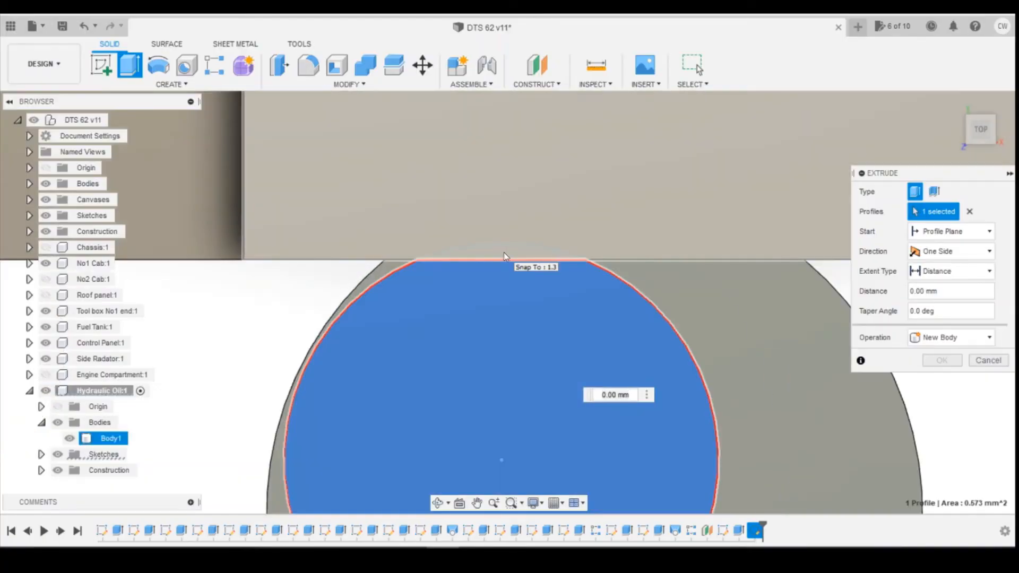
{"action": "left_click", "coordinate": [506, 257]}
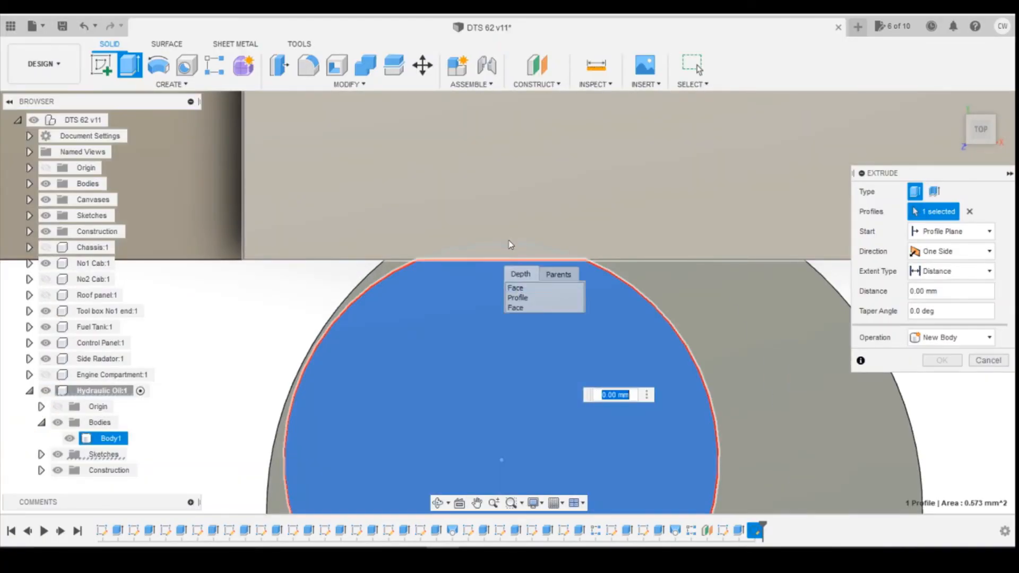
{"action": "left_click", "coordinate": [523, 256]}
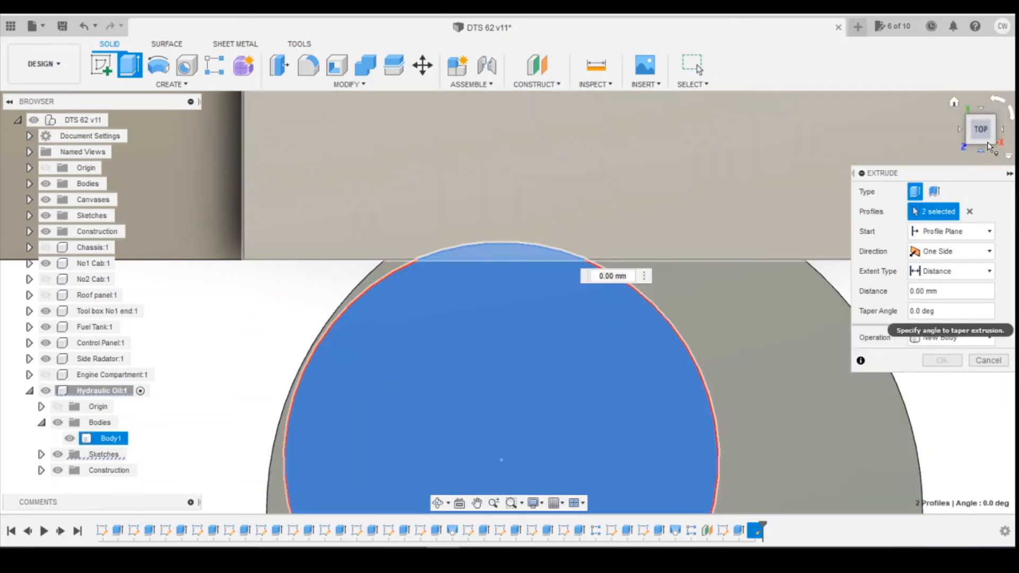
{"action": "scroll", "coordinate": [721, 341], "scroll_direction": "down", "scroll_amount": 3}
{"action": "scroll", "coordinate": [712, 341], "scroll_direction": "down", "scroll_amount": 2}
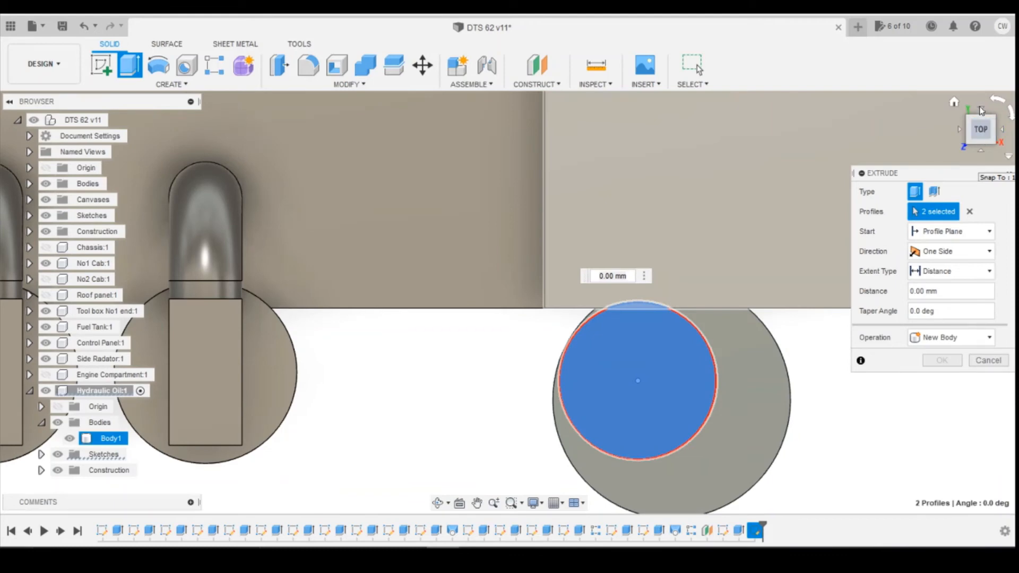
Extend the circle's extrusion 1.80 mm upward from the lower cylinder's top face and set its operation to Join.
{"action": "left_click", "coordinate": [981, 140]}
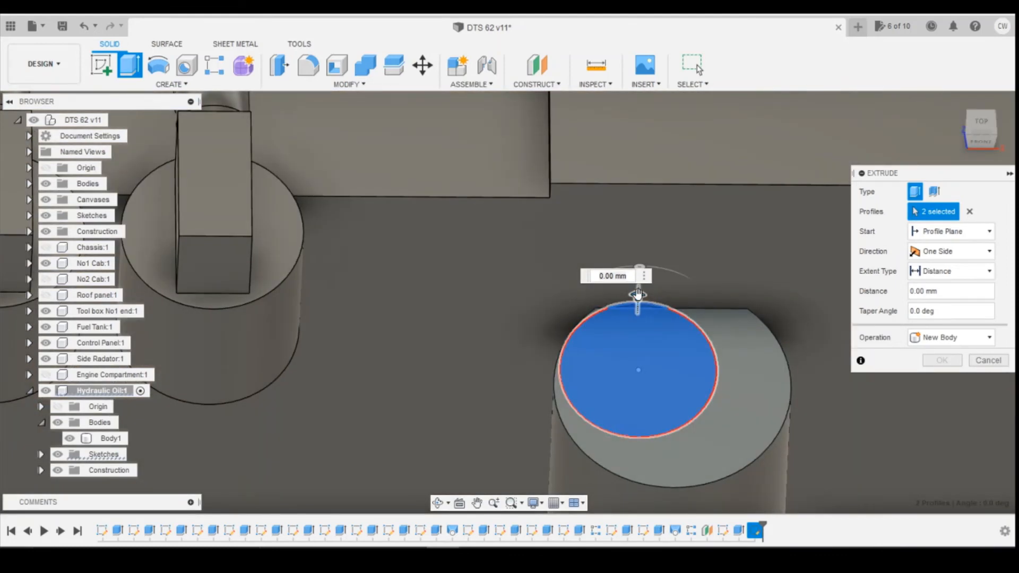
{"action": "left_click_drag", "start_coordinate": [638, 295], "coordinate": [647, 123]}
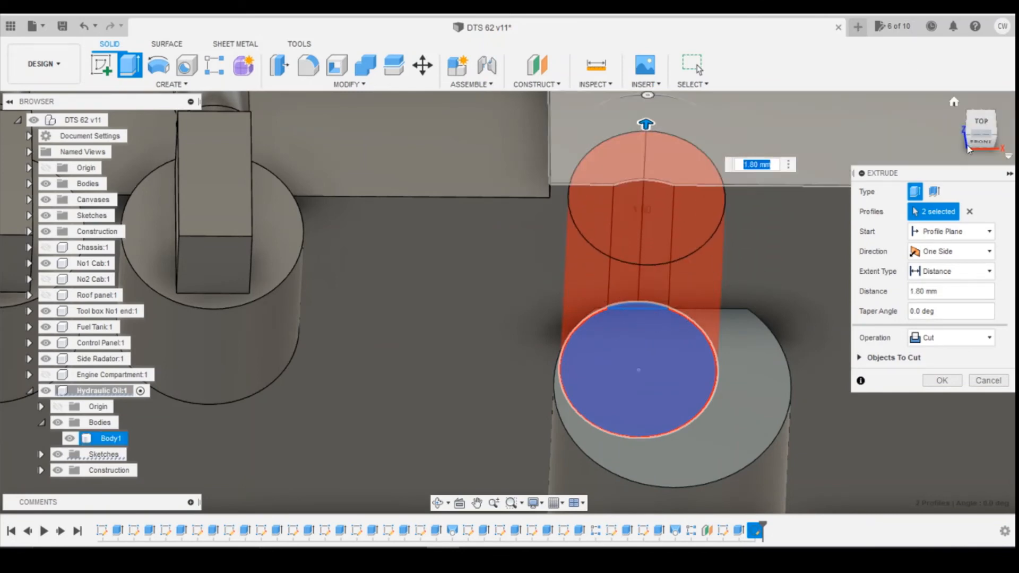
{"action": "left_click", "coordinate": [983, 143]}
{"action": "left_click", "coordinate": [930, 340]}
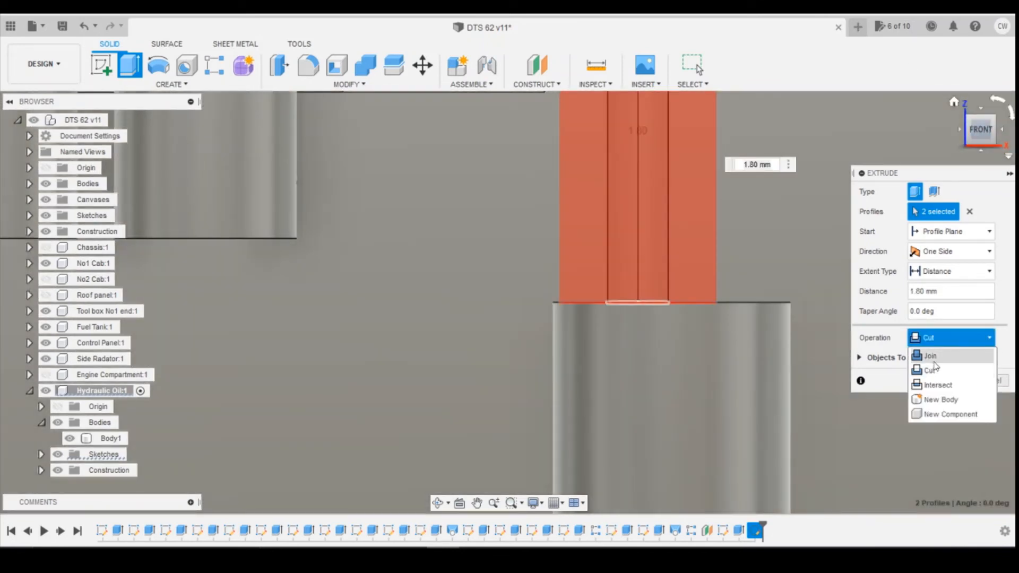
{"action": "left_click", "coordinate": [932, 357]}
{"action": "scroll", "coordinate": [839, 506], "scroll_direction": "down", "scroll_amount": 3}
{"action": "scroll", "coordinate": [697, 167], "scroll_direction": "down", "scroll_amount": 2}
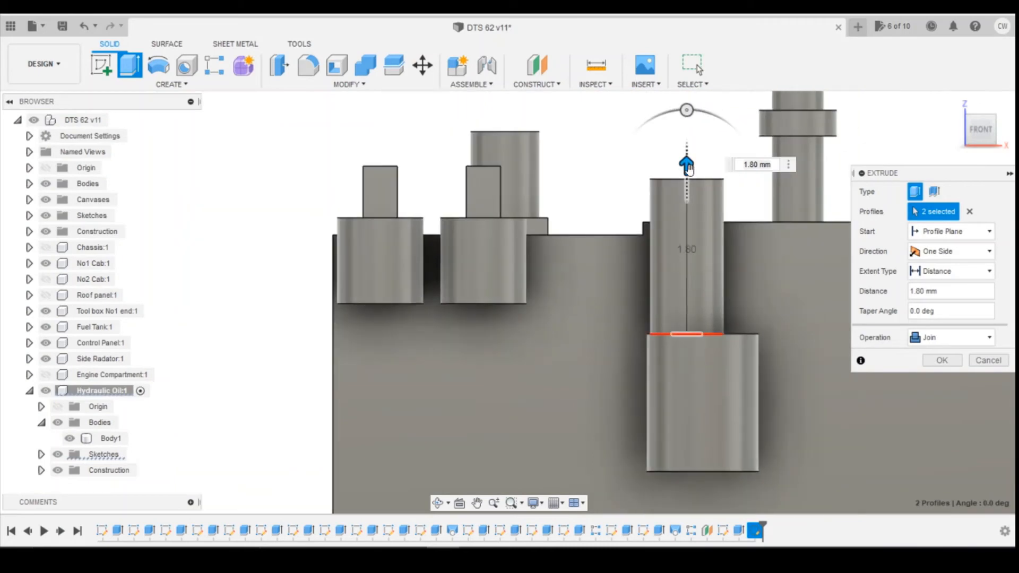
Check the upper cylinder's height against the tank's reference photo, set the extrusion distance to 1.60 mm and finish it.
{"action": "mouse_move", "coordinate": [250, 554]}
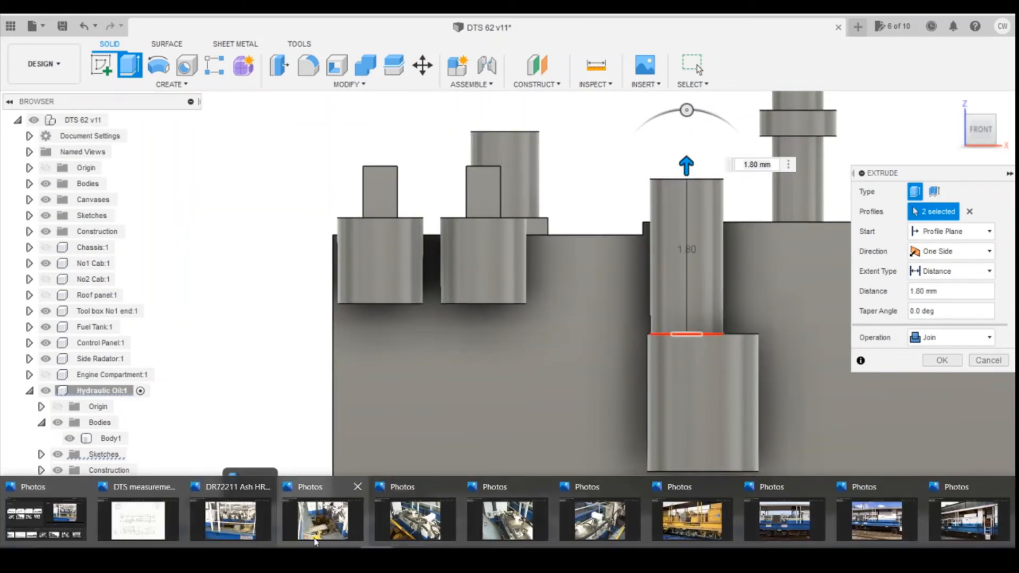
{"action": "left_click", "coordinate": [246, 533]}
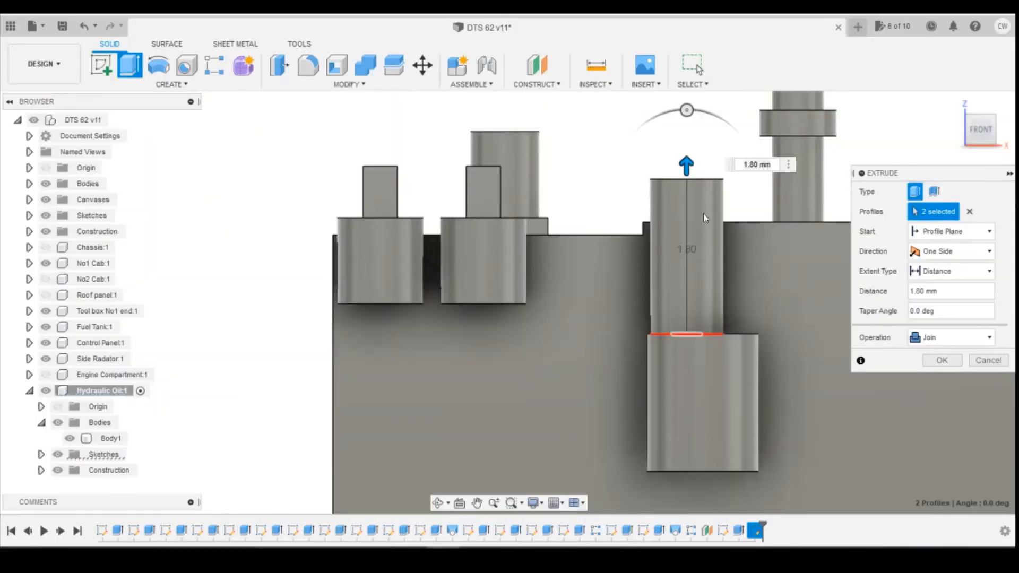
{"action": "mouse_move", "coordinate": [687, 164]}
{"action": "left_mouse_down"}
{"action": "mouse_move", "coordinate": [683, 155]}
{"action": "mouse_move", "coordinate": [683, 191]}
{"action": "mouse_move", "coordinate": [685, 183]}
{"action": "left_mouse_up"}
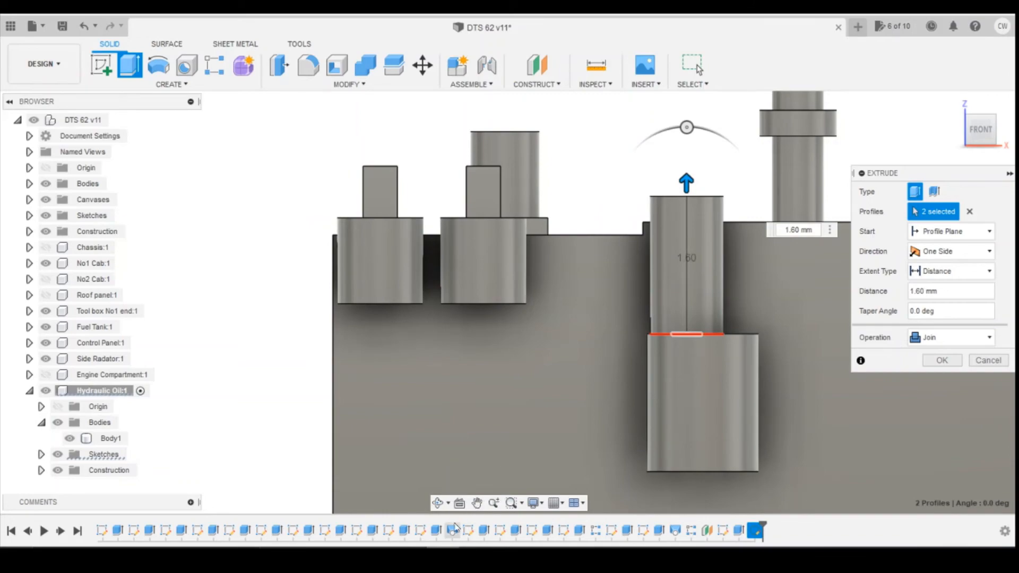
{"action": "left_click", "coordinate": [214, 531]}
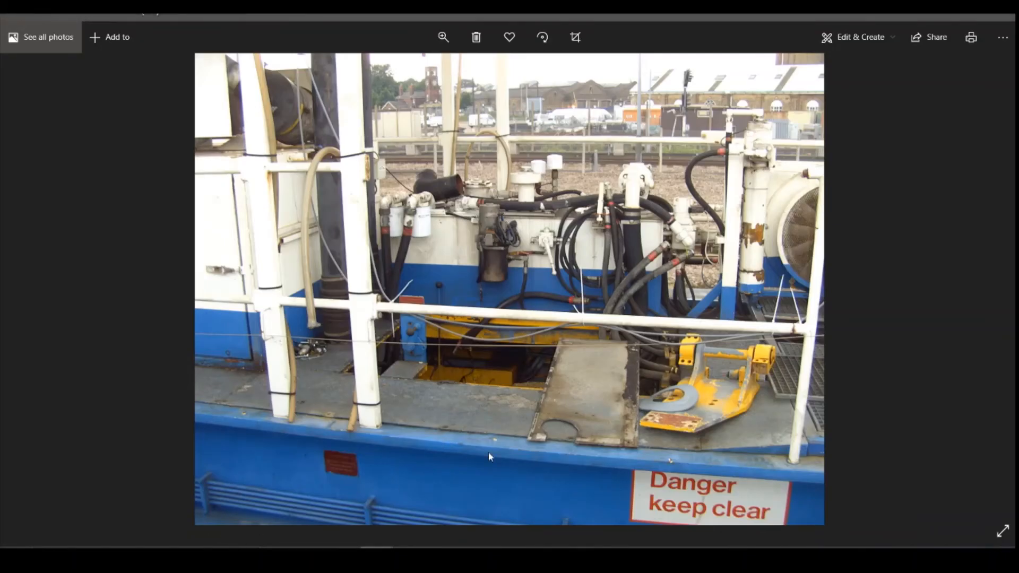
{"action": "left_click", "coordinate": [444, 550]}
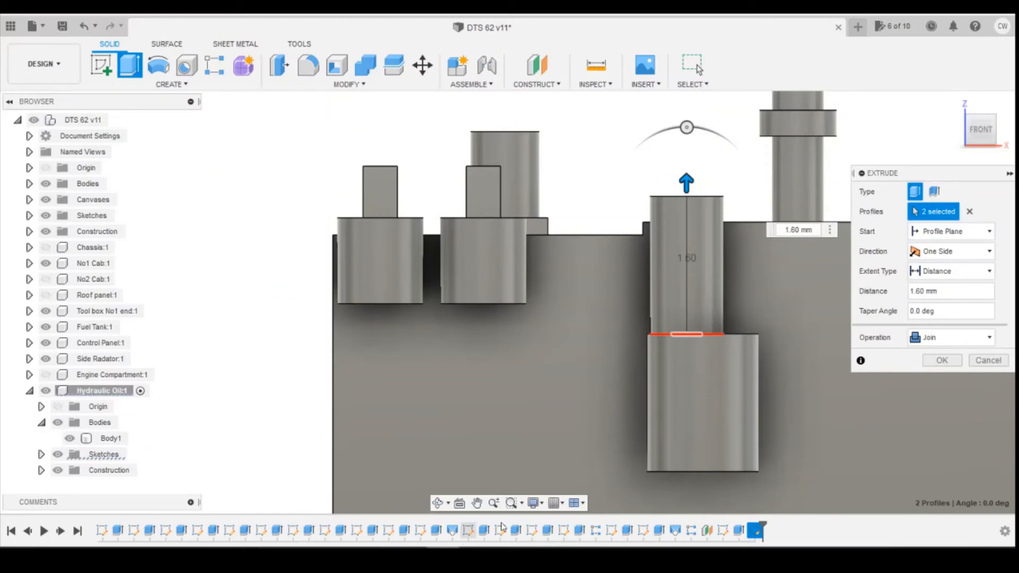
{"action": "left_click", "coordinate": [942, 363]}
{"action": "left_click", "coordinate": [943, 360]}
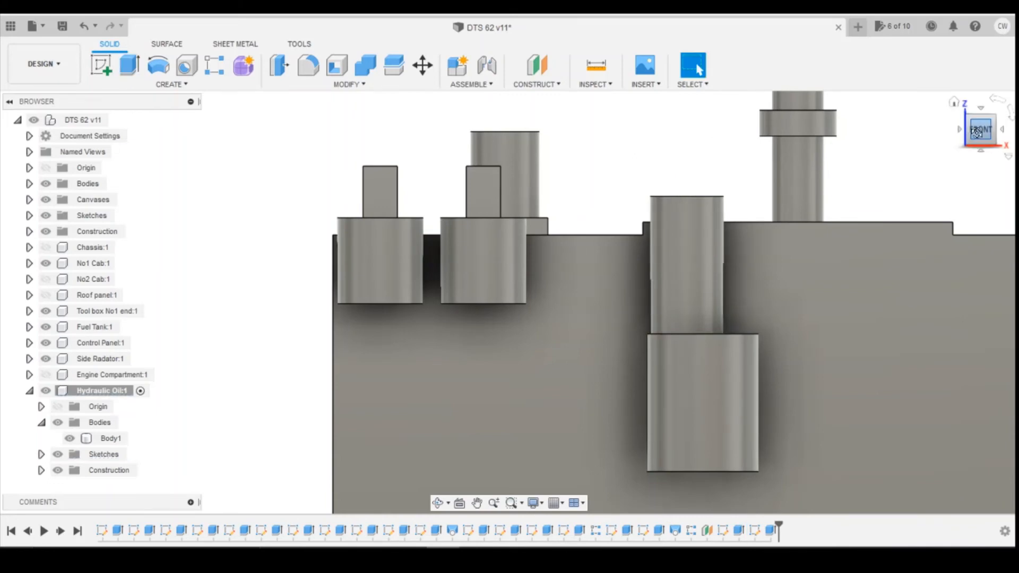
Review the tank's reference photo and sketch a rectangle about 0.71 by 0.51 mm on its front face, between the stepped fitting and the elbowed pipe.
{"action": "left_click", "coordinate": [977, 143]}
{"action": "scroll", "coordinate": [823, 239], "scroll_direction": "down", "scroll_amount": 5}
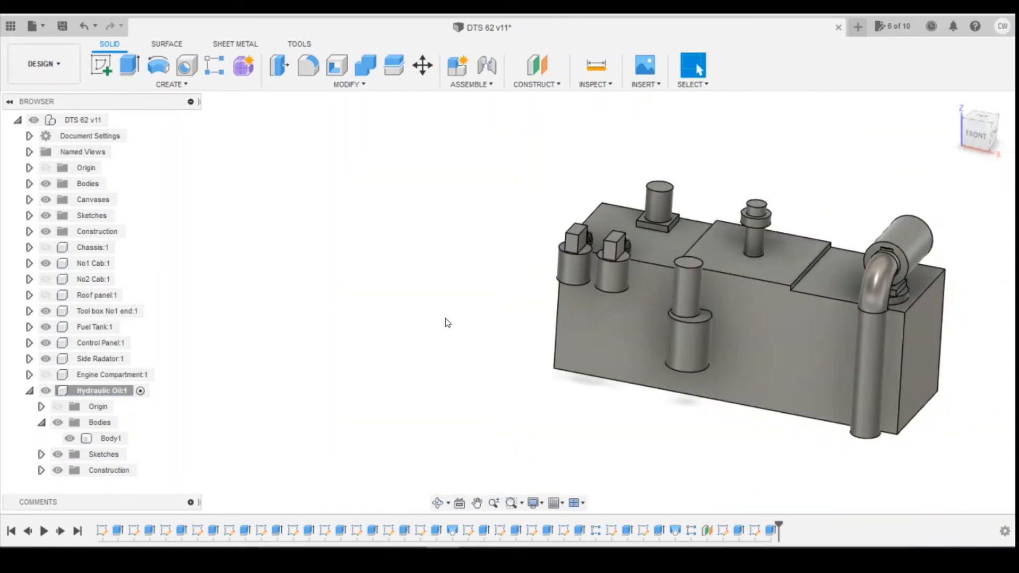
{"action": "scroll", "coordinate": [860, 333], "scroll_direction": "up", "scroll_amount": 3}
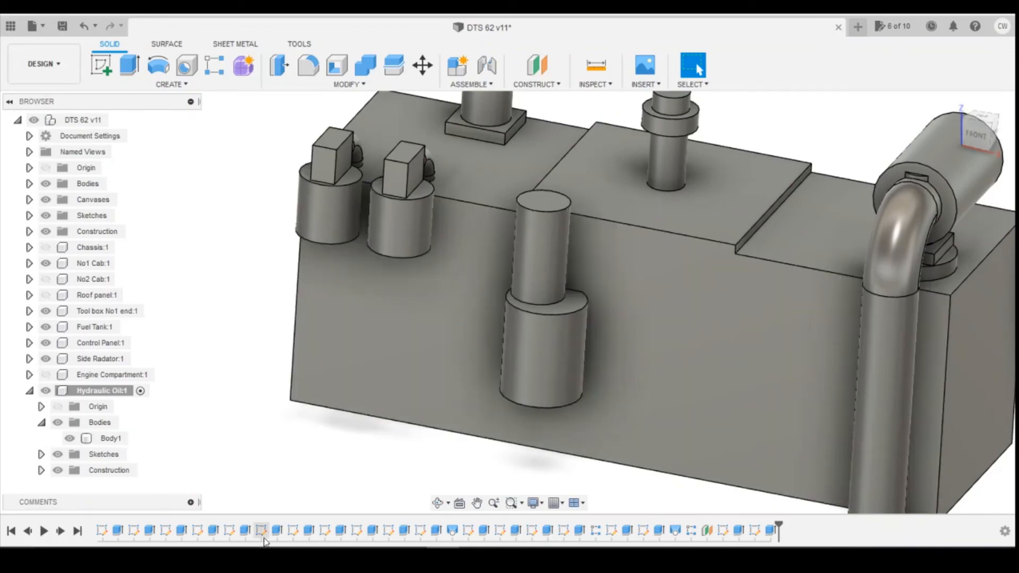
{"action": "left_click", "coordinate": [377, 558]}
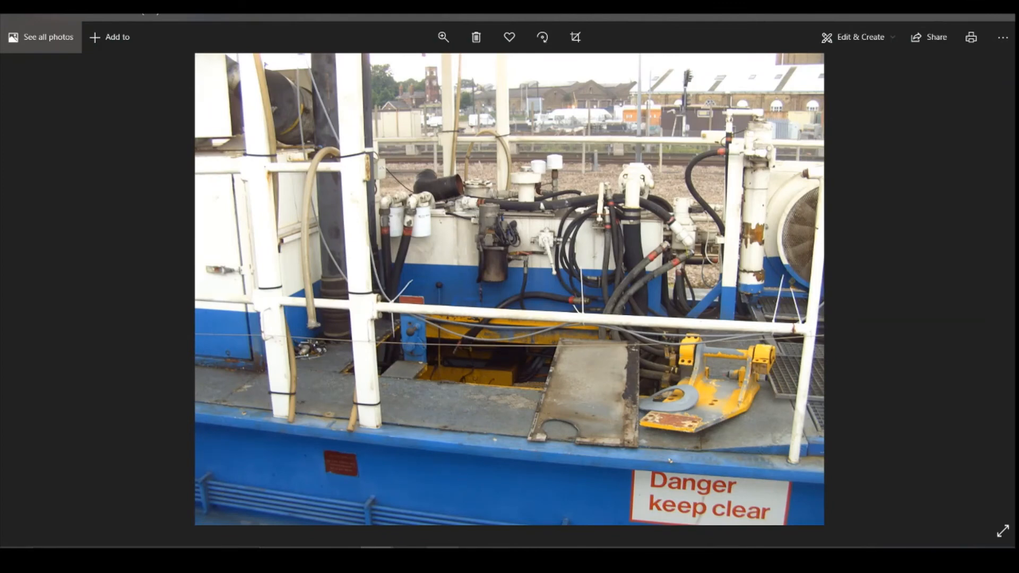
{"action": "left_click", "coordinate": [443, 557]}
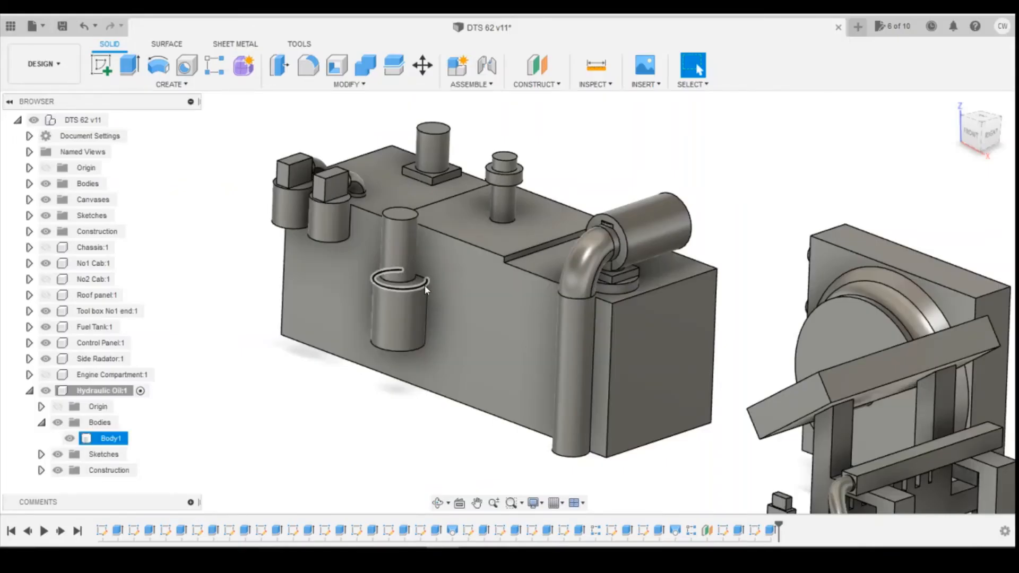
{"action": "left_click", "coordinate": [100, 68]}
{"action": "left_click", "coordinate": [514, 308]}
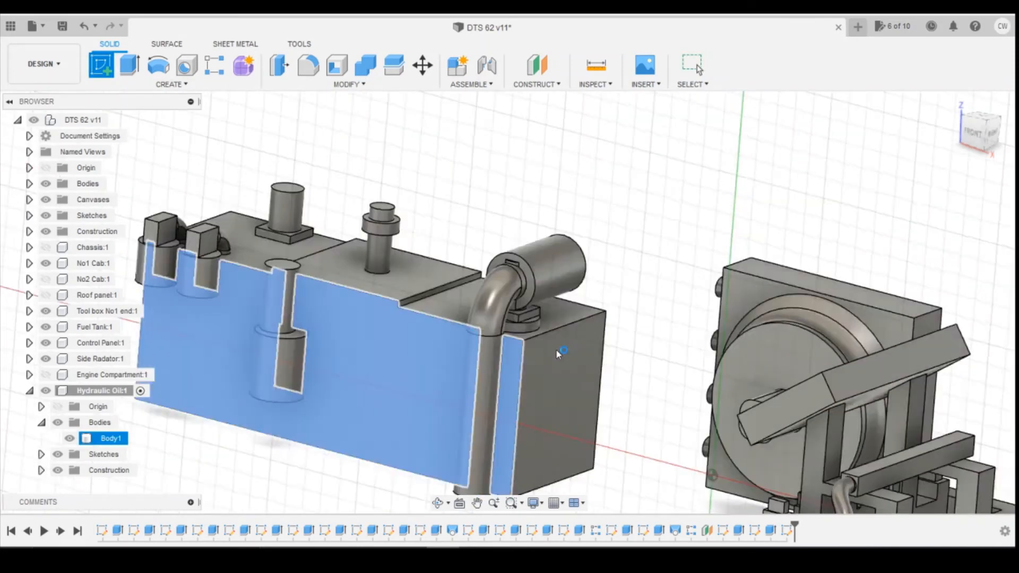
{"action": "key", "text": "r"}
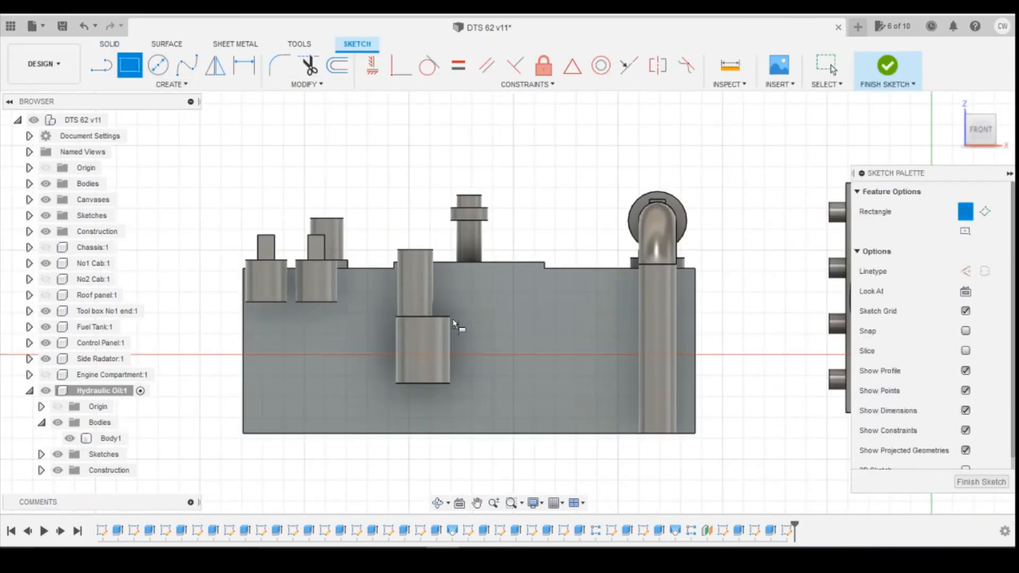
{"action": "left_click", "coordinate": [498, 294]}
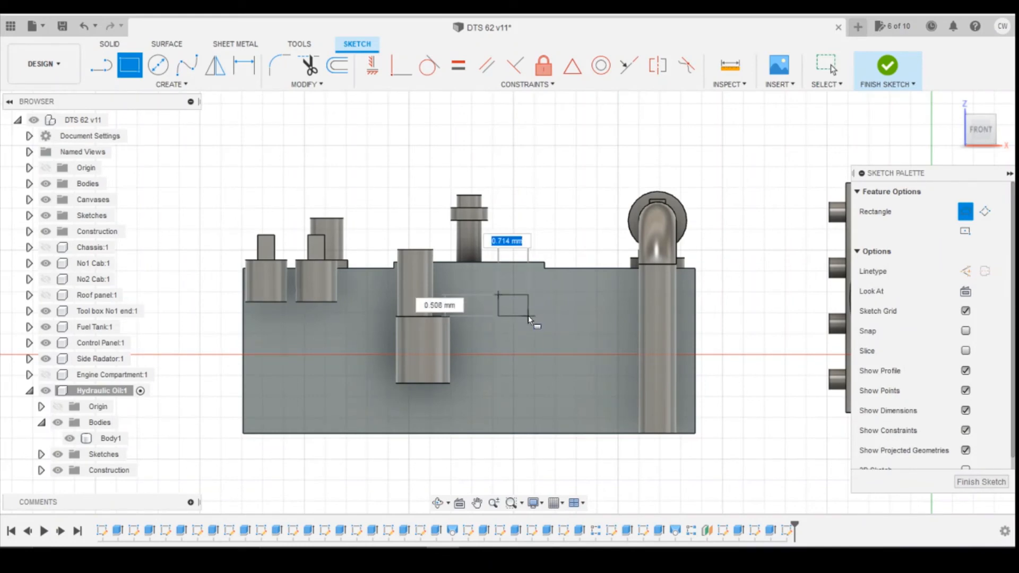
{"action": "left_click", "coordinate": [528, 316]}
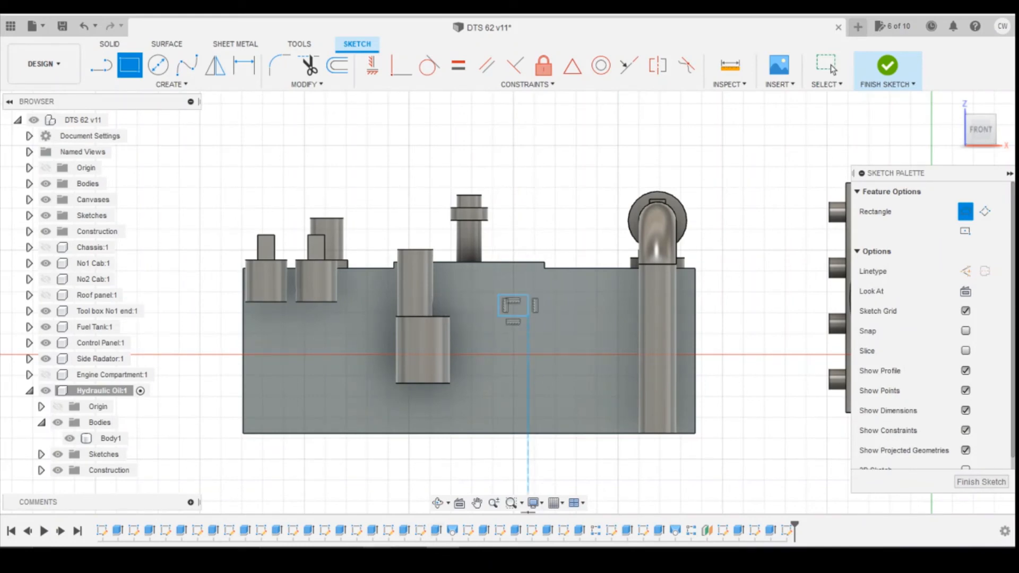
Recheck the reference photo and dimension the rectangle on the tank's front face 0.50 mm high and 0.50 mm wide.
{"action": "left_click", "coordinate": [244, 536]}
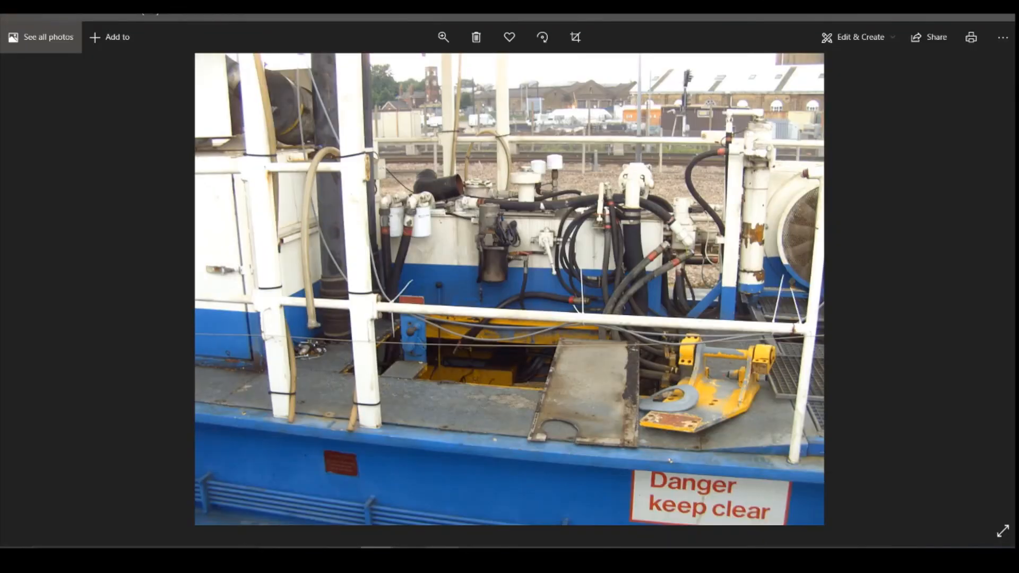
{"action": "left_click", "coordinate": [443, 554]}
{"action": "scroll", "coordinate": [529, 311], "scroll_direction": "up", "scroll_amount": 3}
{"action": "key", "text": "d"}
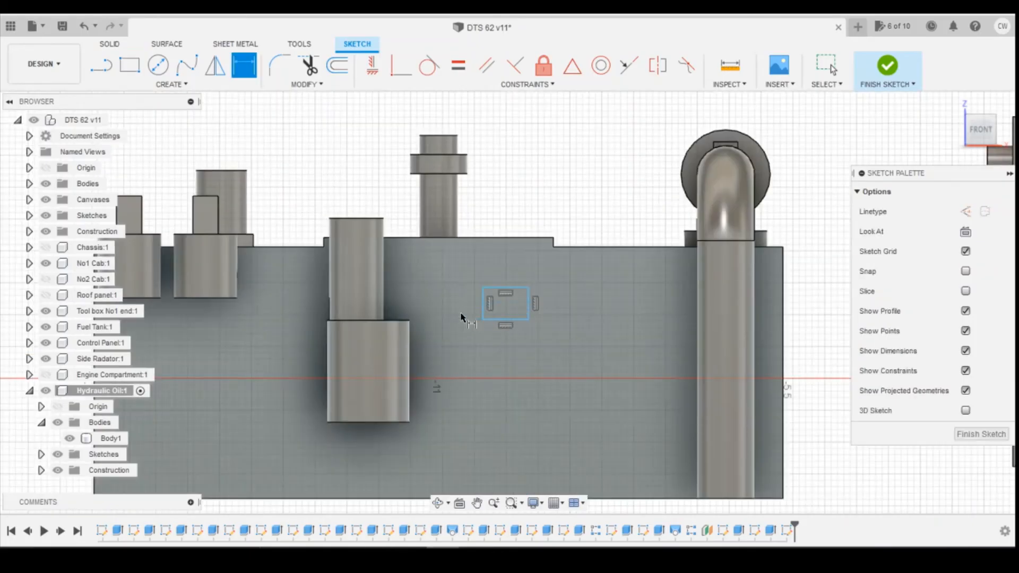
{"action": "left_click", "coordinate": [490, 304]}
{"action": "left_click", "coordinate": [463, 307]}
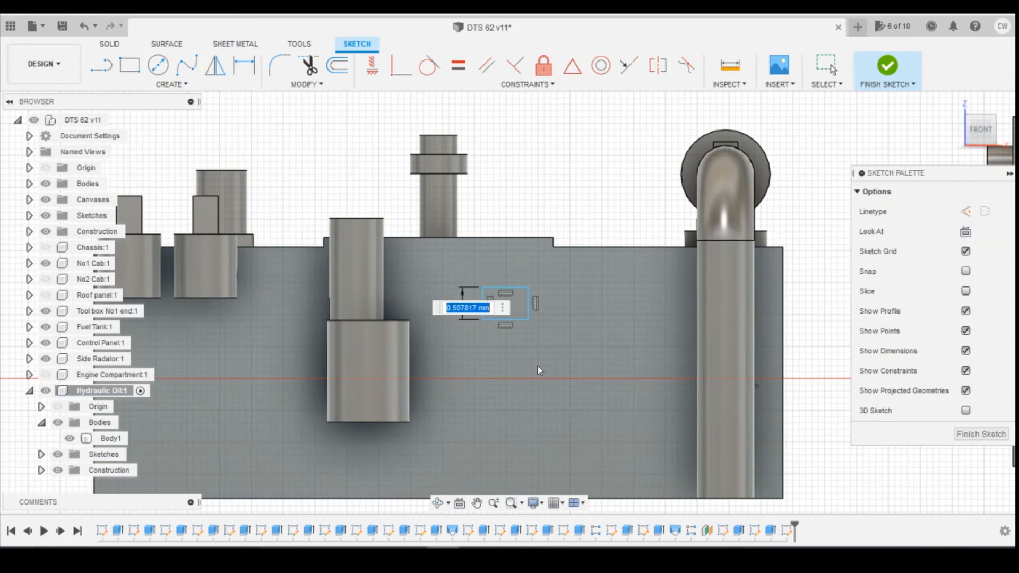
{"action": "type", "text": "0.5"}
{"action": "key", "text": "Return"}
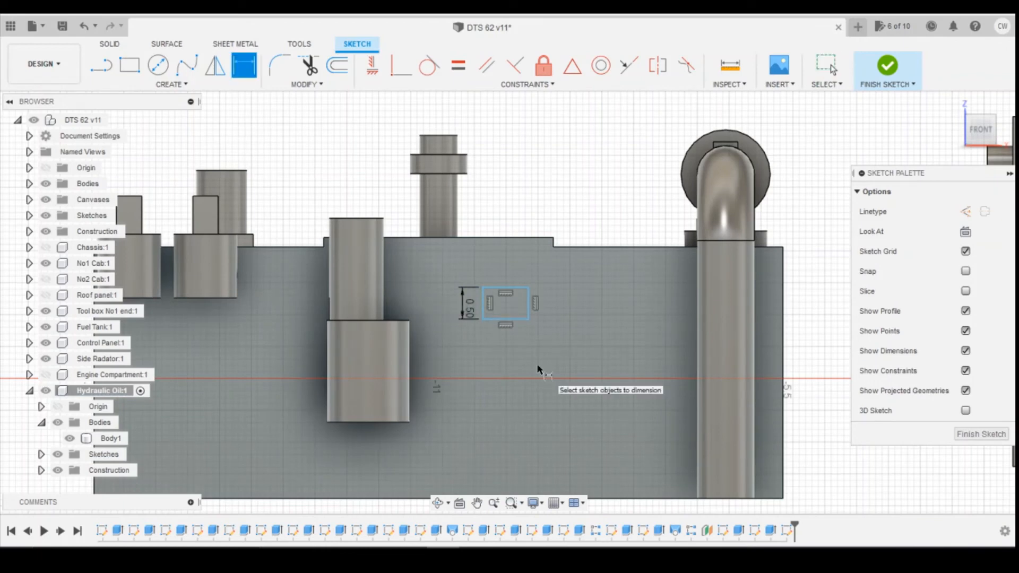
{"action": "left_click", "coordinate": [495, 319]}
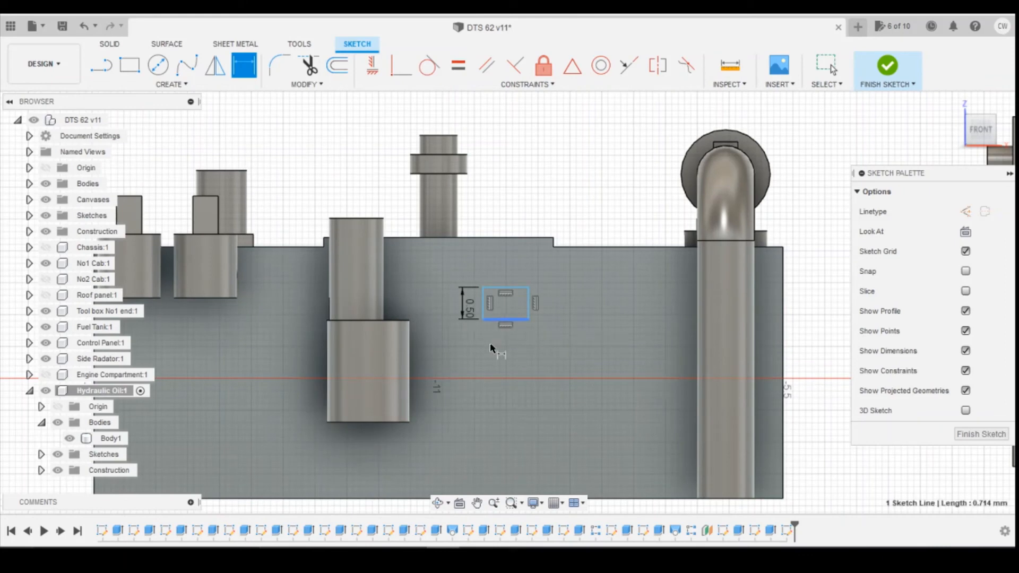
{"action": "left_click", "coordinate": [534, 365]}
{"action": "type", "text": "0.5"}
{"action": "key", "text": "Return"}
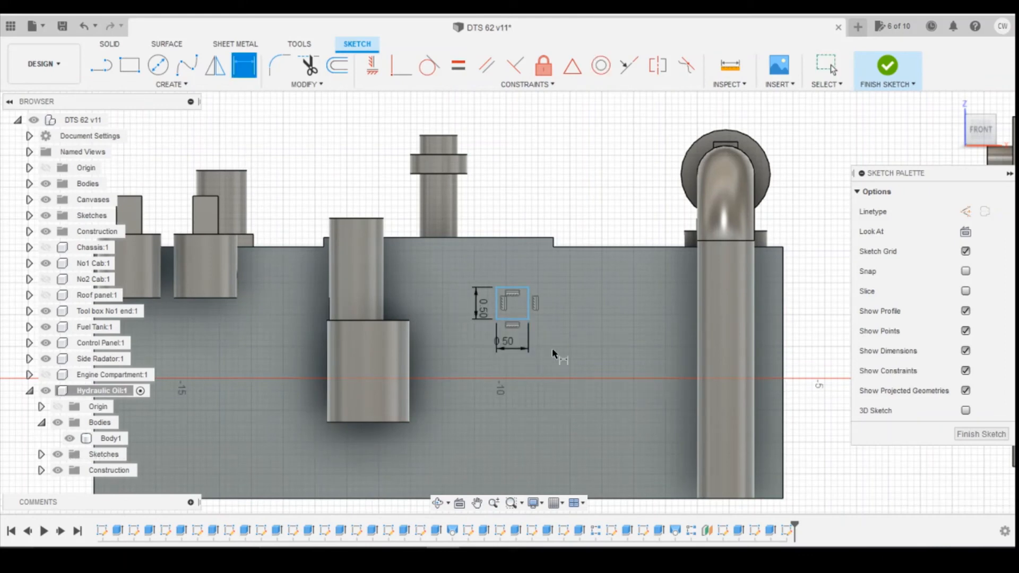
Dimension the square's upper corner nearest the elbowed pipe 4.00 mm horizontally from the tank's upper corner beside that pipe.
{"action": "left_click", "coordinate": [528, 287]}
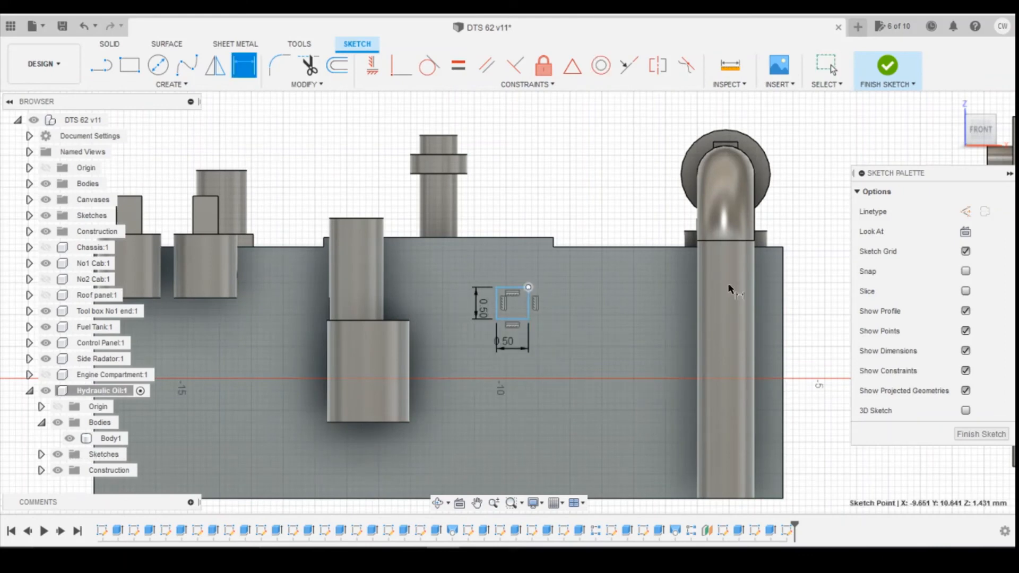
{"action": "left_click", "coordinate": [783, 247]}
{"action": "left_click", "coordinate": [635, 121]}
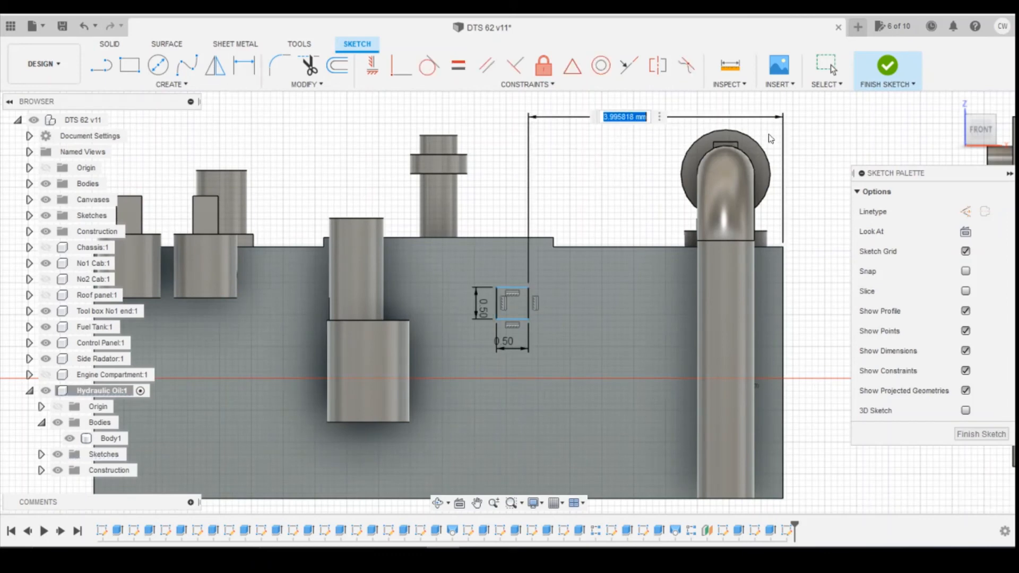
{"action": "type", "text": "4"}
{"action": "key", "text": "Return"}
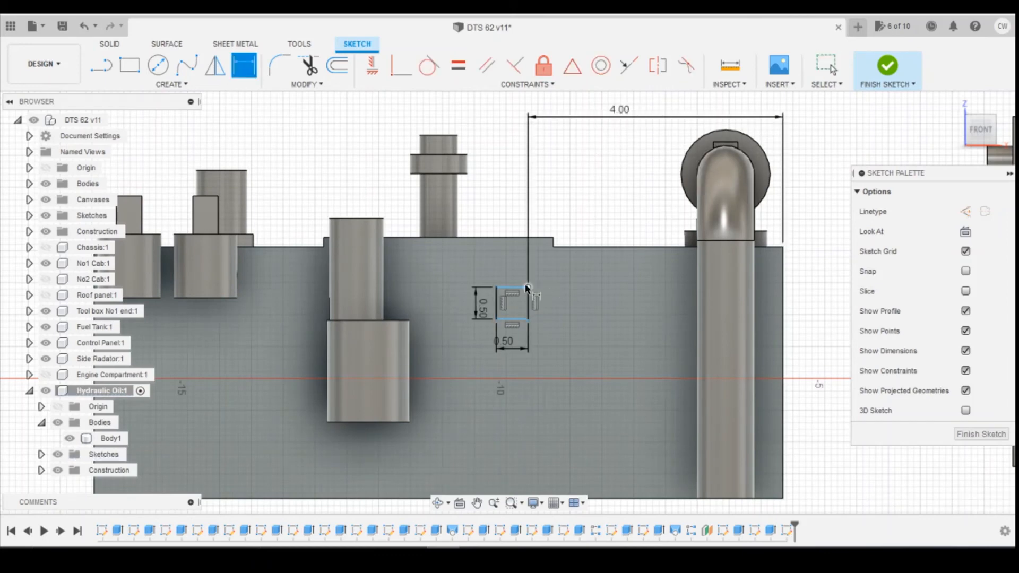
Dimension the square's upper corner 0.6 mm vertically below the tank's upper corner beside the elbowed pipe.
{"action": "left_click", "coordinate": [784, 248]}
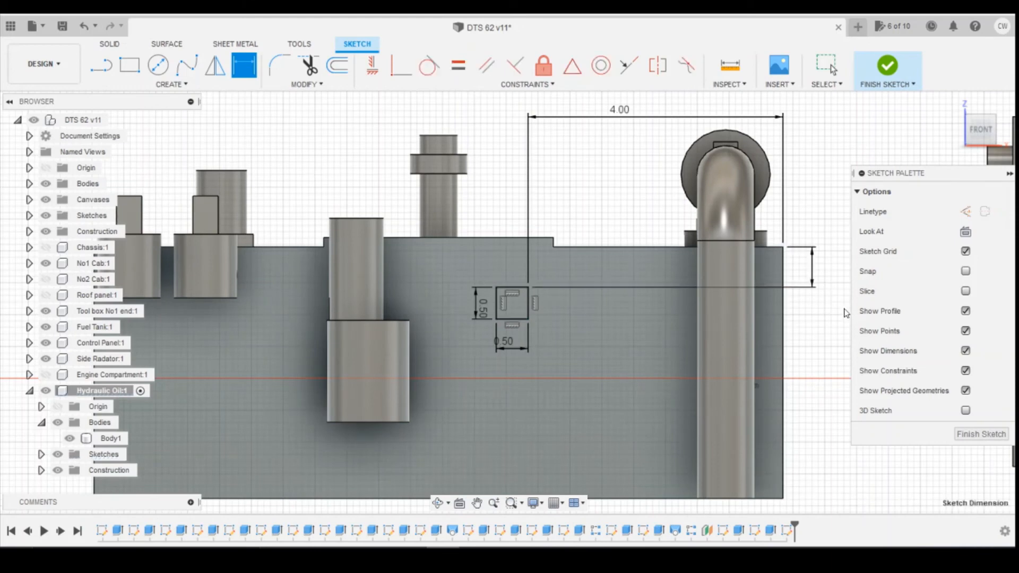
{"action": "left_click", "coordinate": [827, 307]}
{"action": "type", "text": "0.6"}
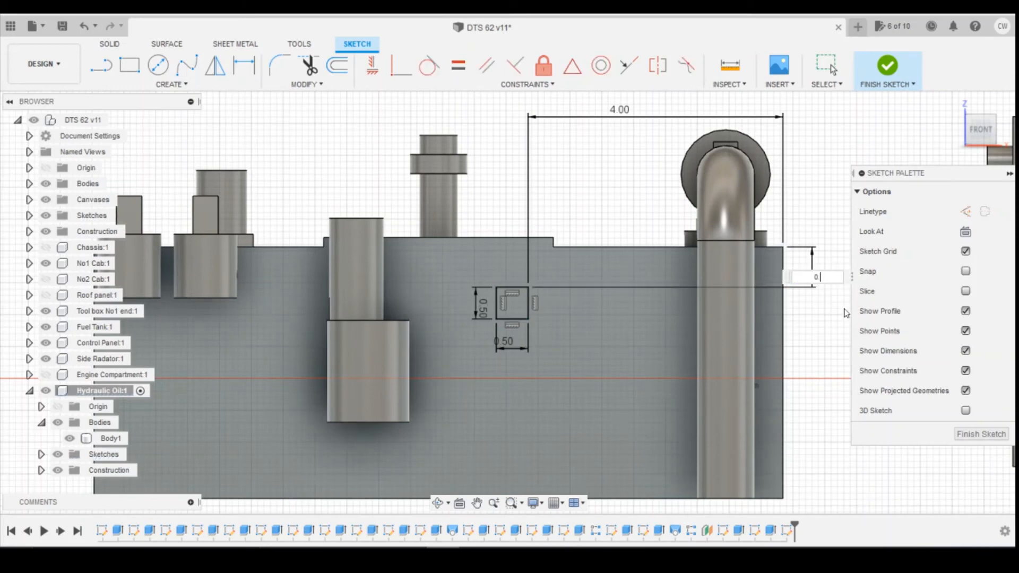
{"action": "key", "text": "Return"}
{"action": "key", "text": "Escape"}
Extrude the square profile on the tank's front face 0.4 mm.
{"action": "left_click", "coordinate": [520, 309]}
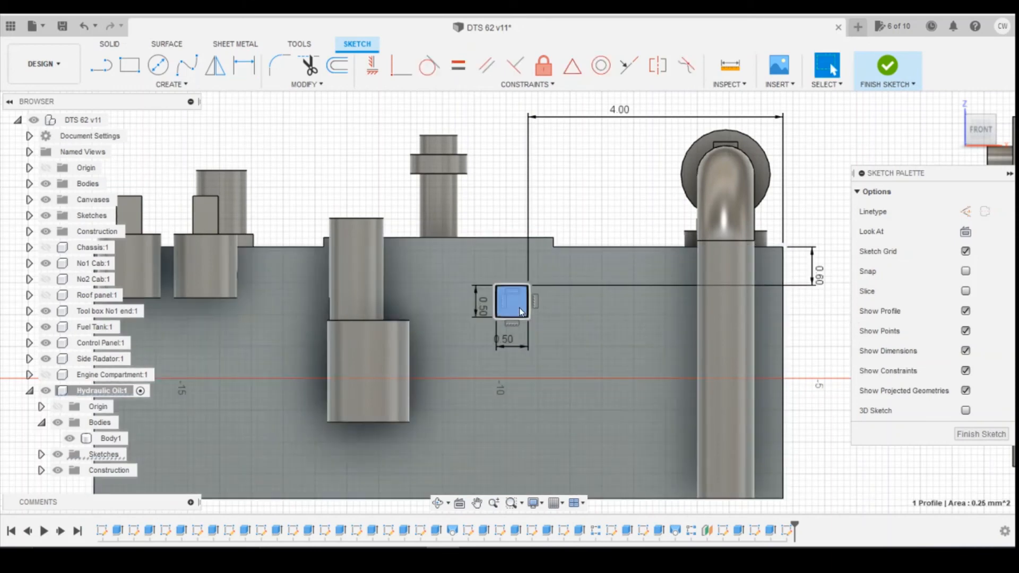
{"action": "right_click", "coordinate": [520, 308]}
{"action": "left_click", "coordinate": [512, 363]}
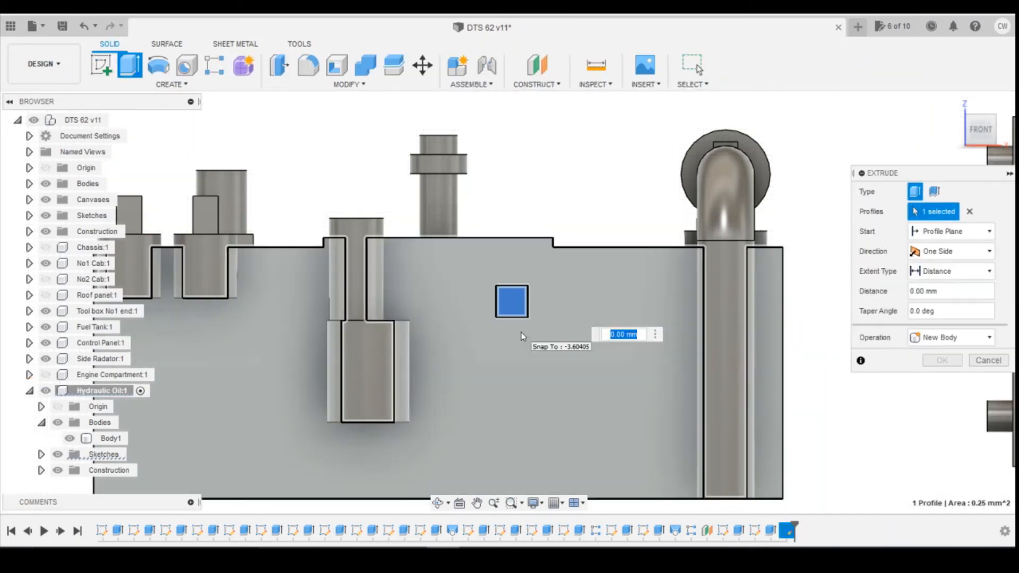
{"action": "type", "text": "0.4"}
{"action": "key", "text": "Return"}
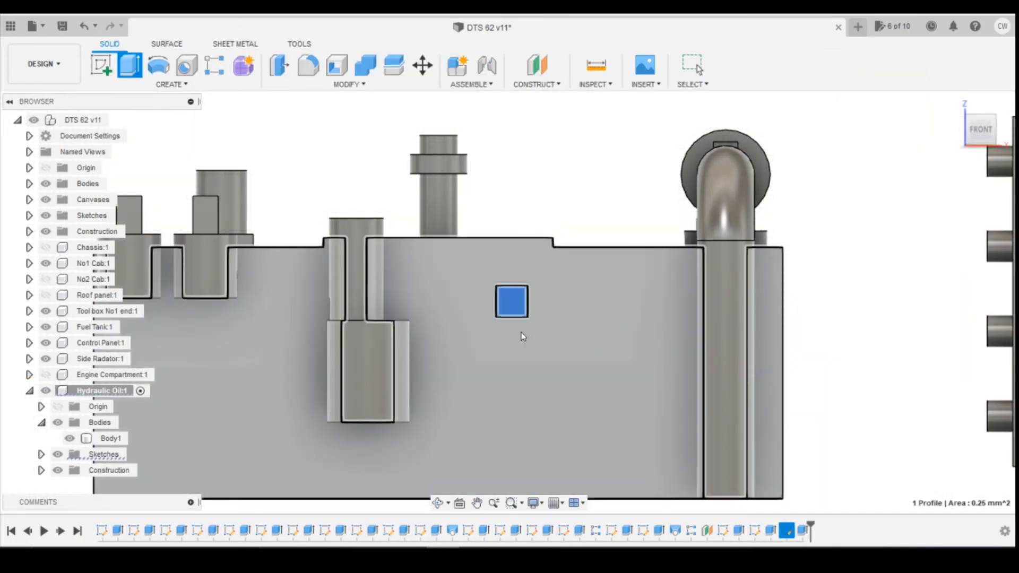
{"action": "left_click_drag", "start_coordinate": [948, 139], "coordinate": [925, 151]}
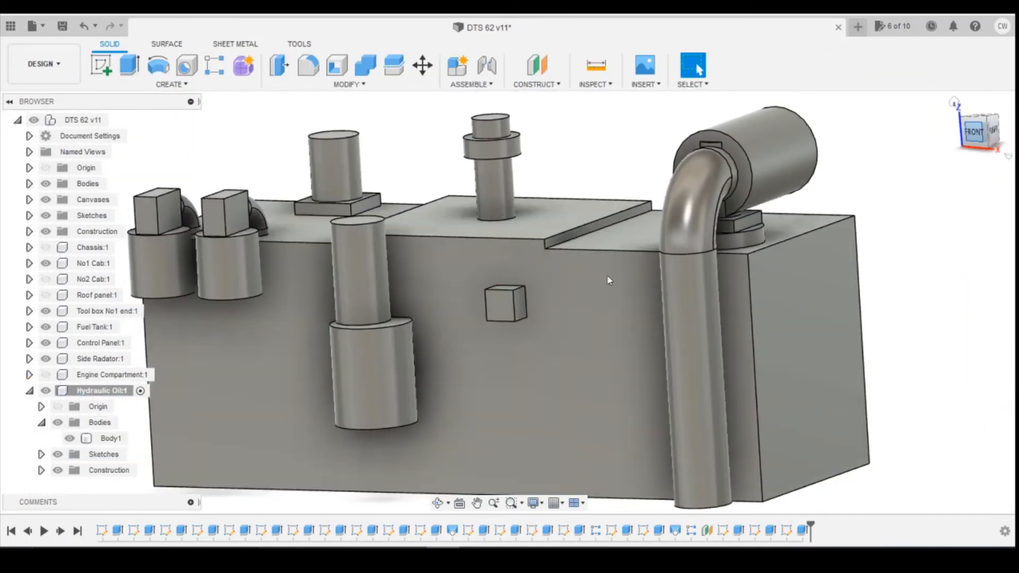
{"action": "scroll", "coordinate": [640, 378], "scroll_direction": "down", "scroll_amount": 3}
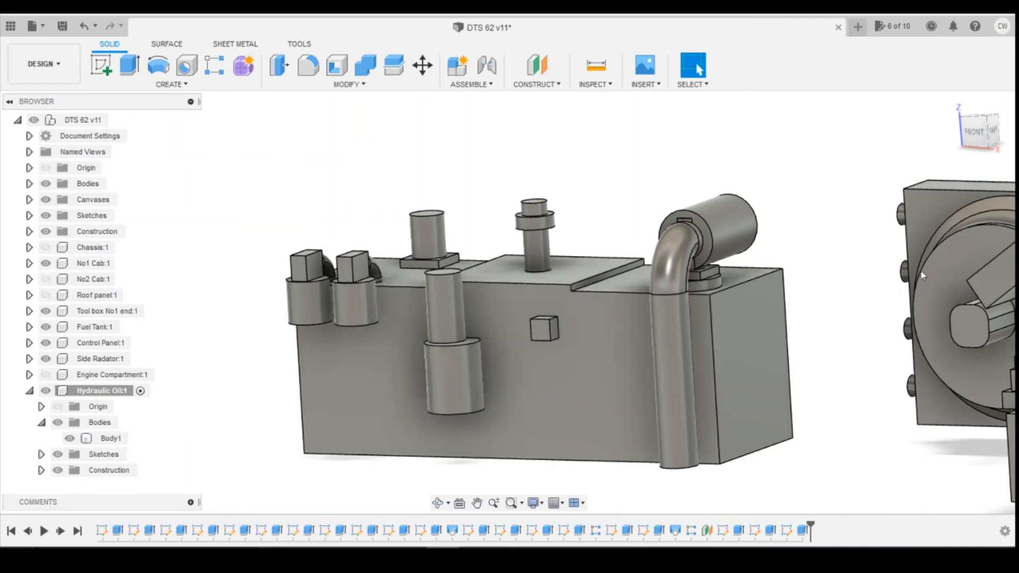
{"action": "mouse_move", "coordinate": [966, 123]}
{"action": "left_mouse_down"}
{"action": "mouse_move", "coordinate": [955, 102]}
{"action": "mouse_move", "coordinate": [965, 131]}
{"action": "left_mouse_up"}
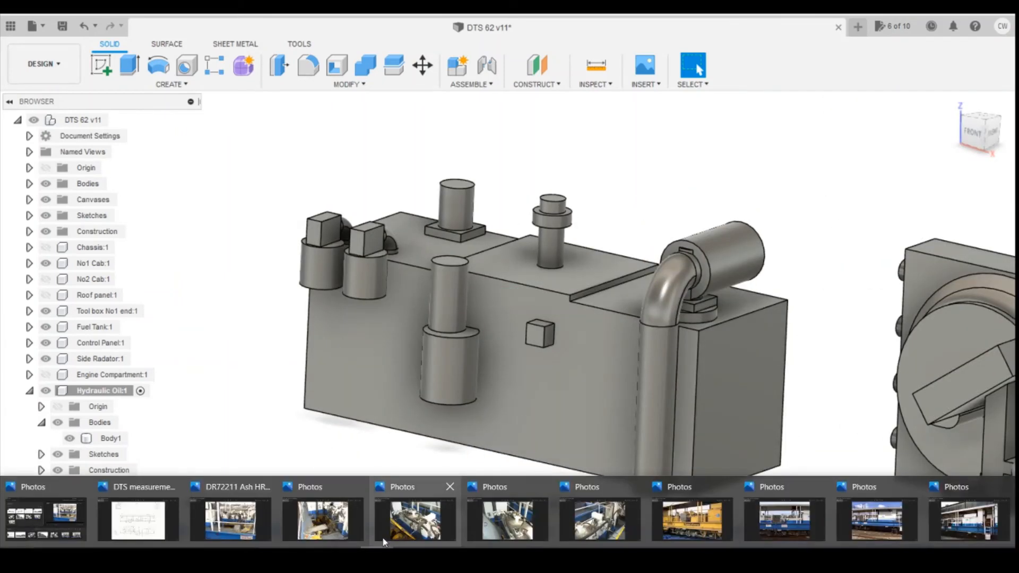
Review the vehicle's reference photos and start a sketch on the tank's back face.
{"action": "left_click", "coordinate": [251, 536]}
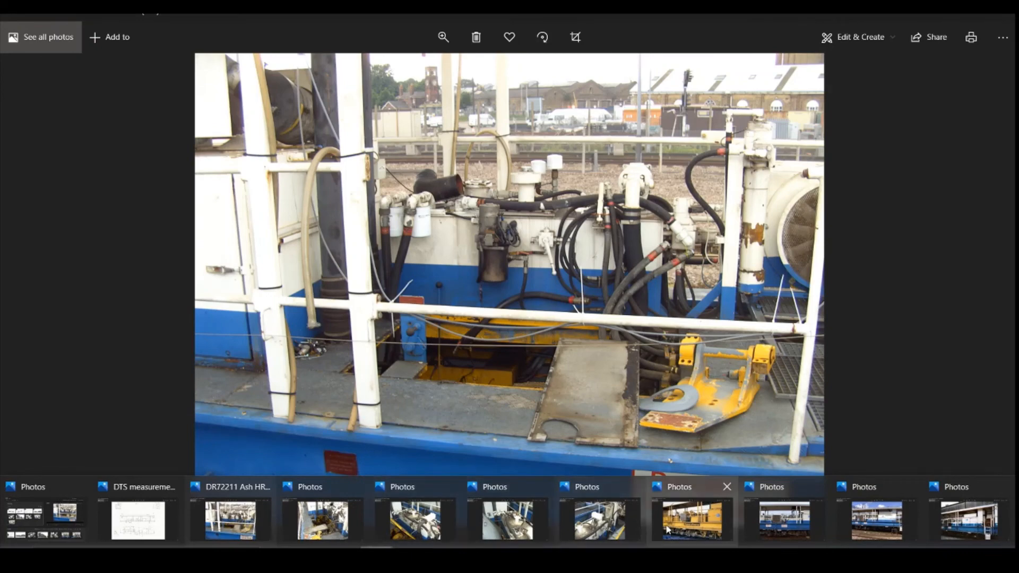
{"action": "left_click", "coordinate": [689, 525]}
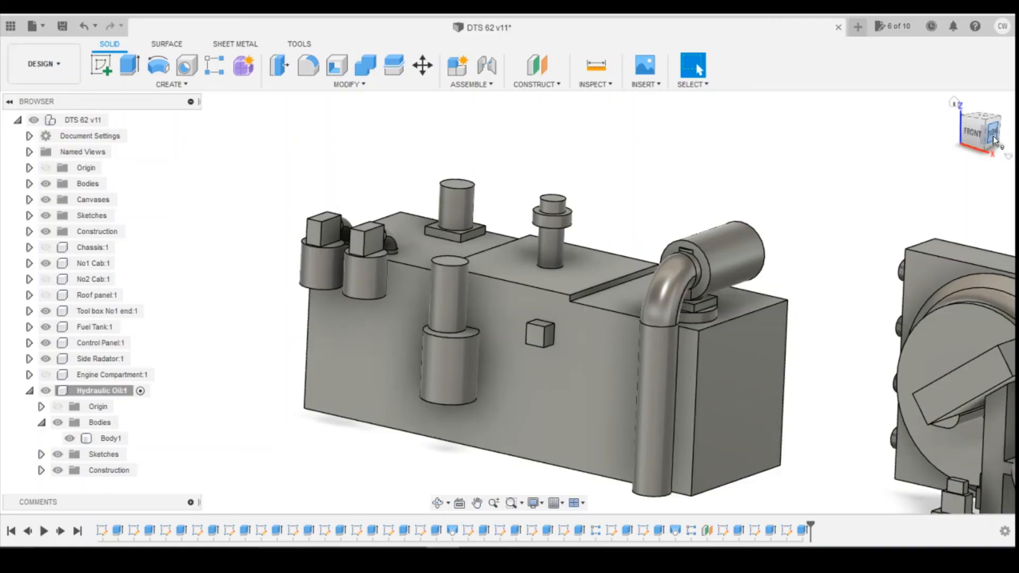
{"action": "left_click_drag", "start_coordinate": [993, 136], "coordinate": [876, 216]}
{"action": "left_click", "coordinate": [101, 65]}
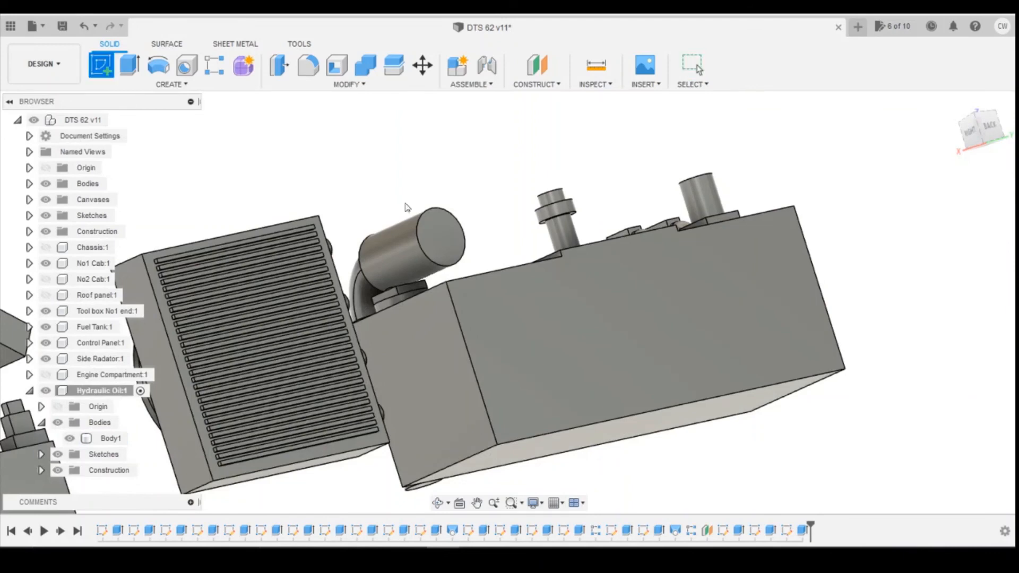
{"action": "left_click", "coordinate": [759, 273]}
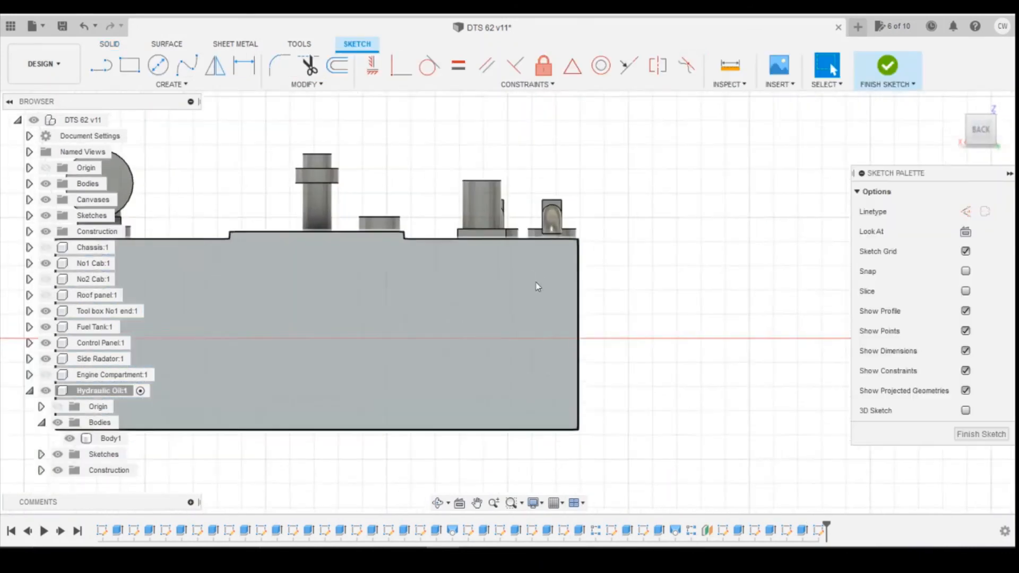
Sketch an upright rectangle 0.25 mm wide and 1.5 mm high on the back face, below the small elbowed fitting near the tank's upper corner.
{"action": "scroll", "coordinate": [537, 285], "scroll_direction": "up", "scroll_amount": 3}
{"action": "key", "text": "r"}
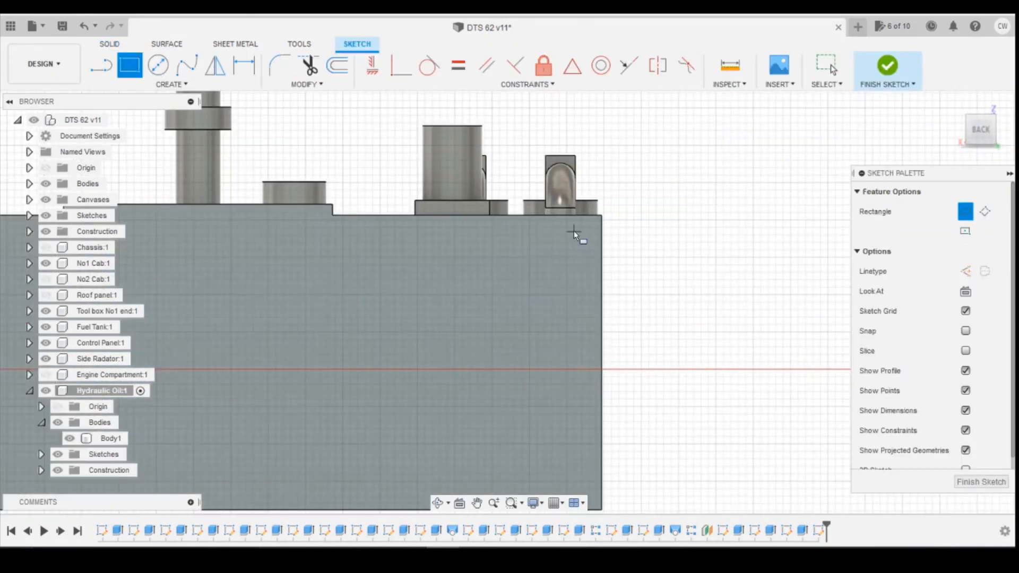
{"action": "left_click", "coordinate": [571, 245]}
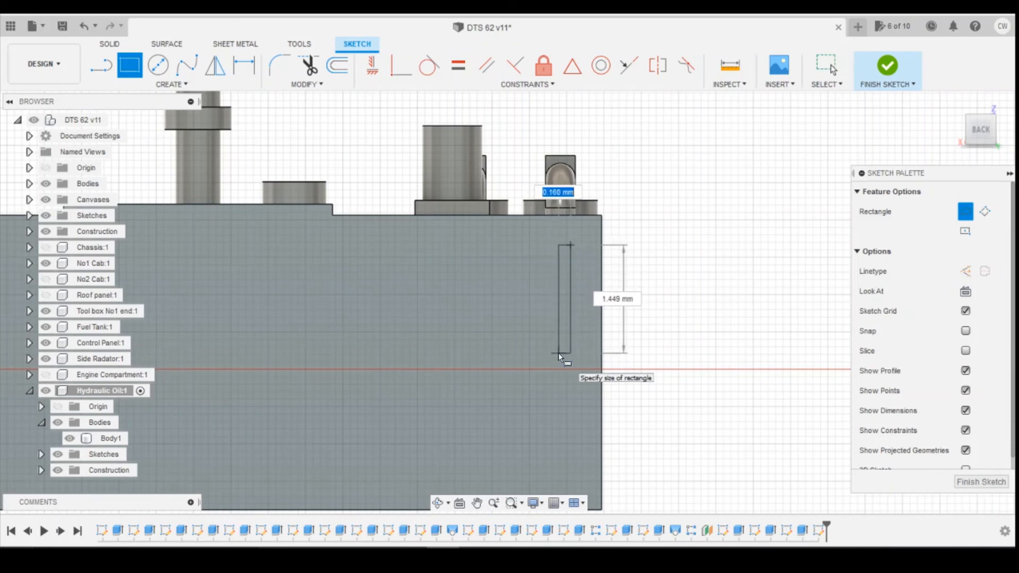
{"action": "type", "text": "0.25"}
{"action": "key", "text": "Tab"}
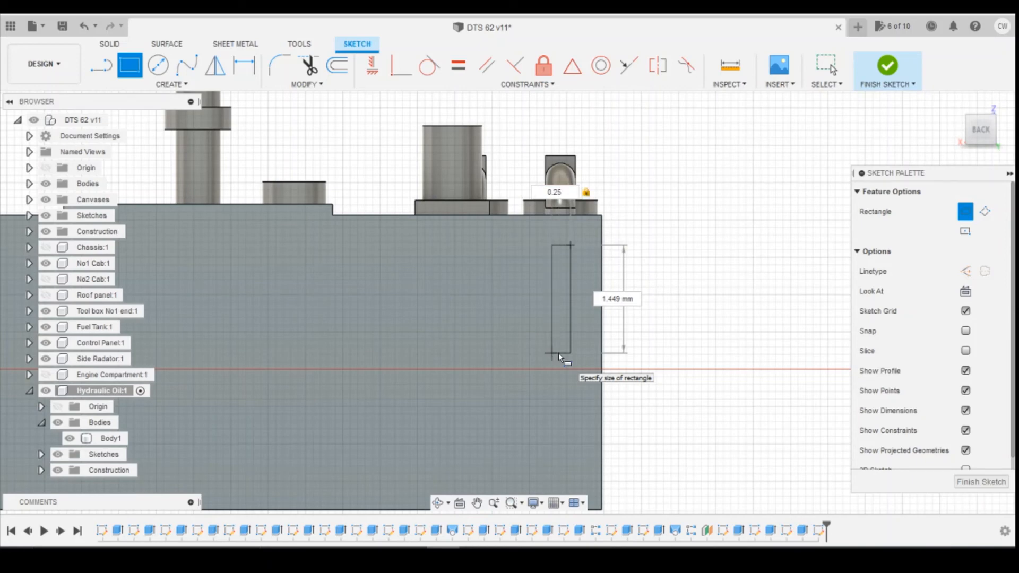
{"action": "key", "text": "Tab"}
{"action": "type", "text": "1.5"}
{"action": "key", "text": "Return"}
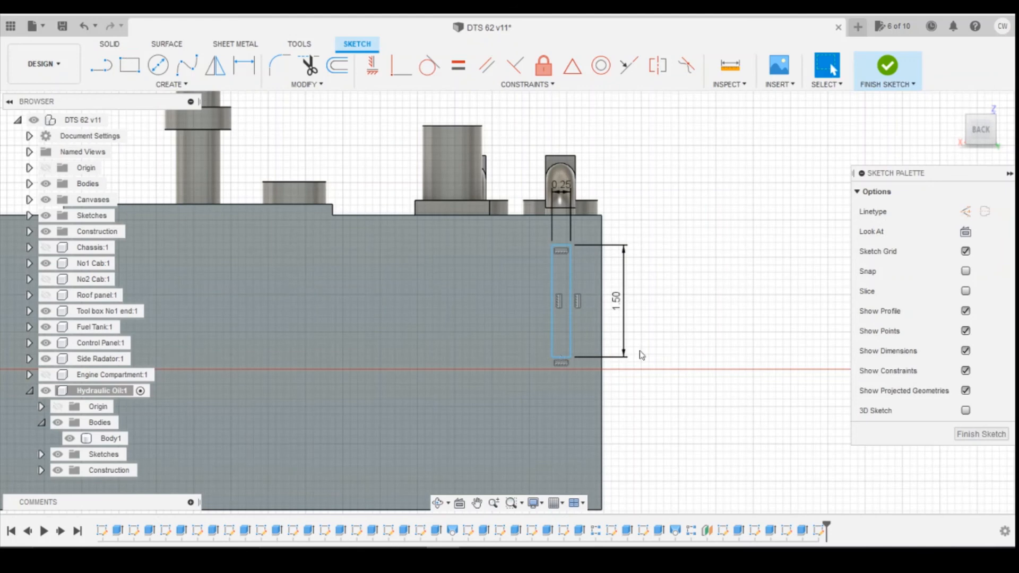
{"action": "key", "text": "d"}
{"action": "left_click", "coordinate": [601, 217]}
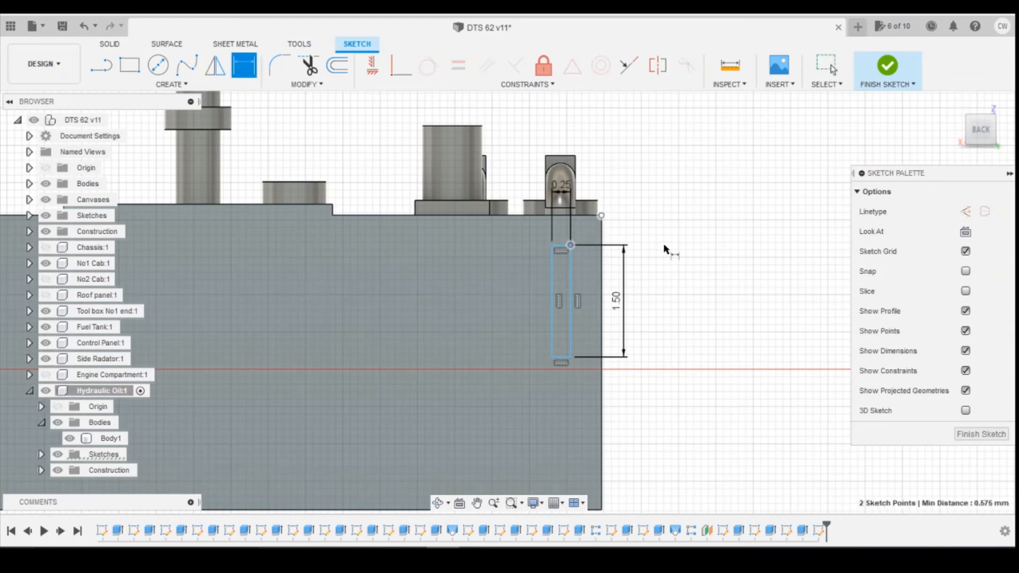
{"action": "left_click", "coordinate": [637, 265]}
{"action": "key", "text": "Return"}
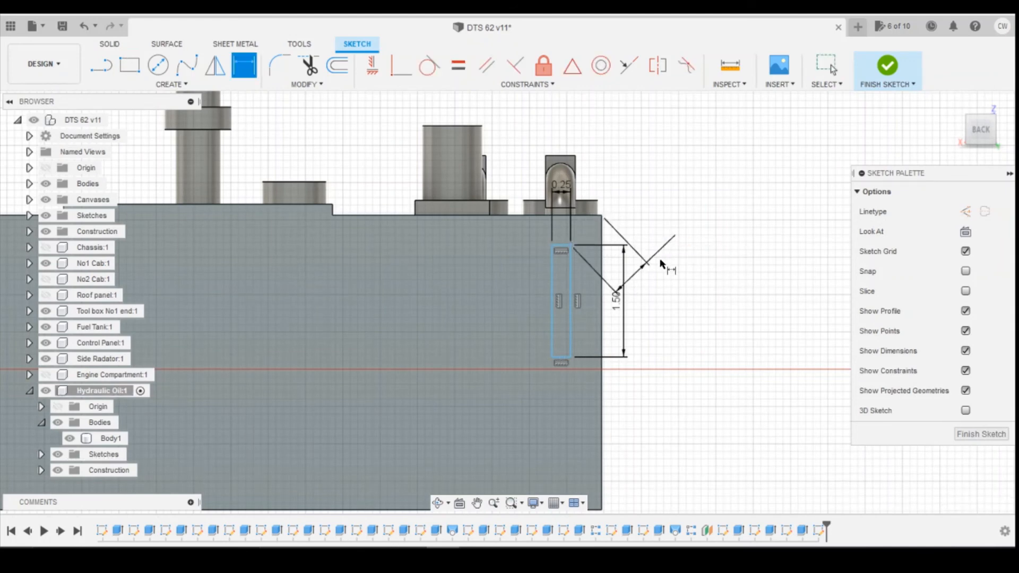
{"action": "key", "text": "ctrl+z"}
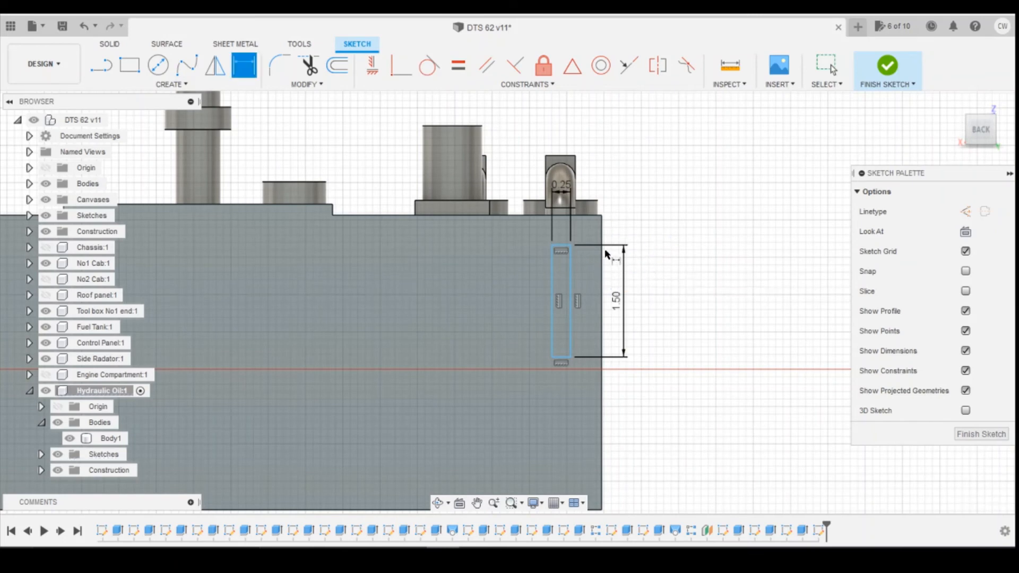
Dimension the narrow rectangle's upper corner 0.4 mm vertically below the tank's nearest upper corner.
{"action": "left_click", "coordinate": [570, 245]}
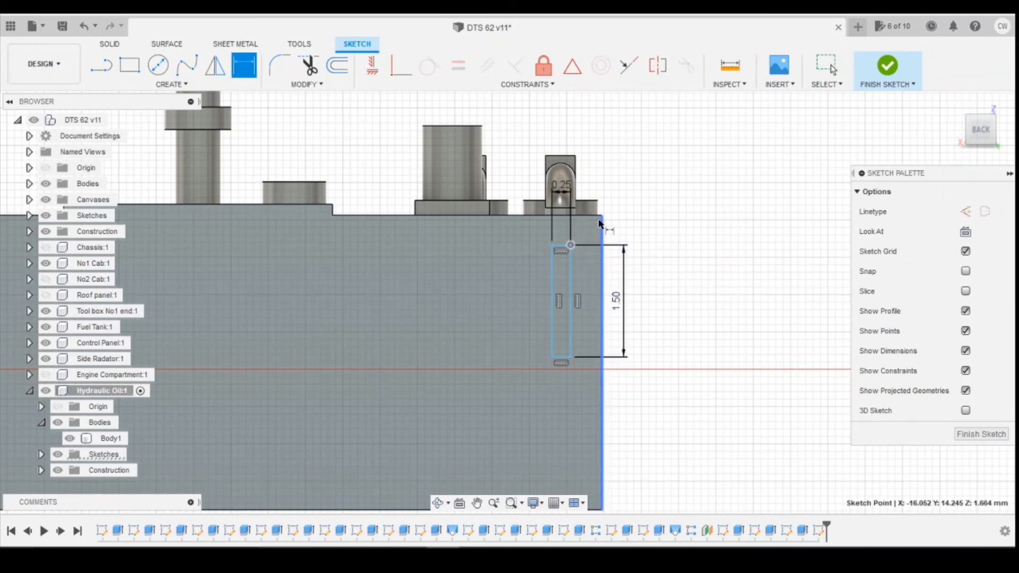
{"action": "left_click", "coordinate": [601, 216]}
{"action": "left_click", "coordinate": [677, 237]}
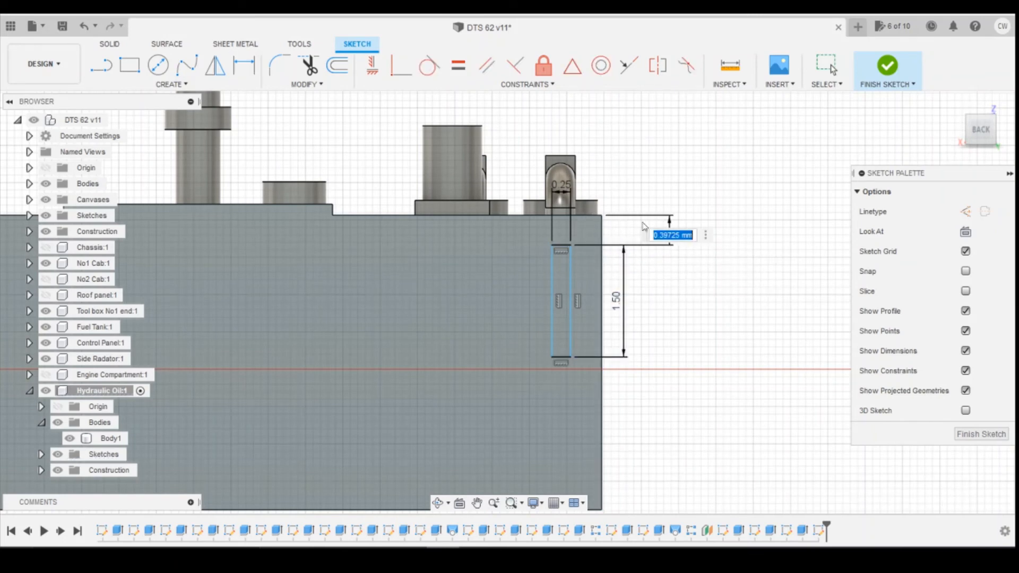
{"action": "type", "text": "0.4"}
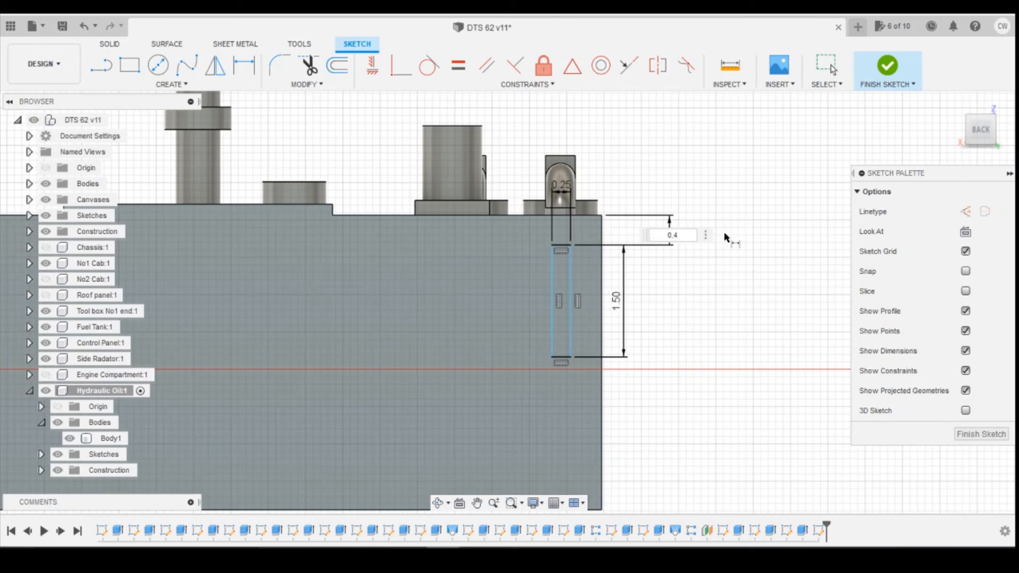
{"action": "key", "text": "Return"}
Dimension the narrow rectangle's upper corner 0.4 mm horizontally from the tank's nearest vertical edge.
{"action": "left_click", "coordinate": [570, 245]}
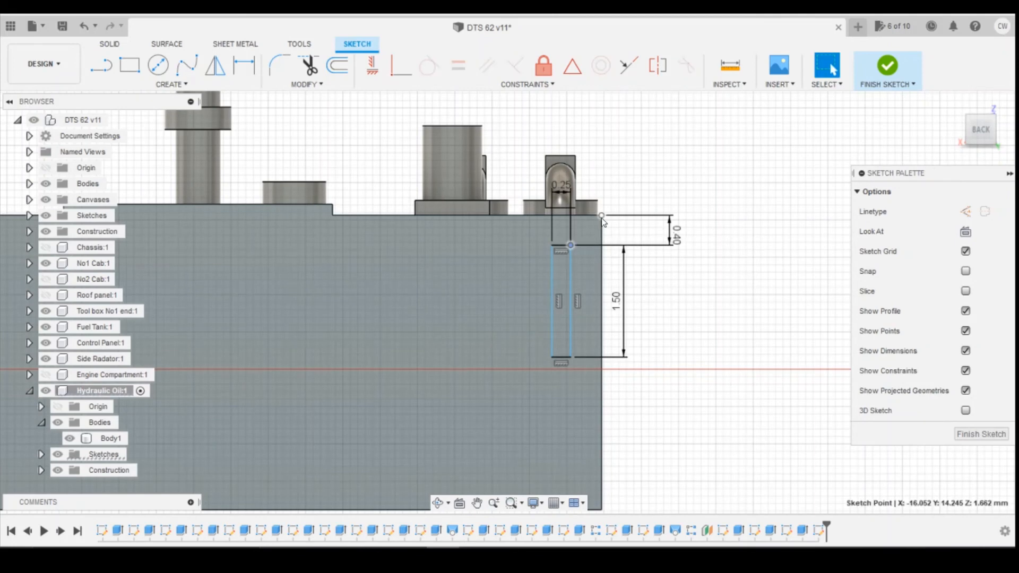
{"action": "key", "text": "ctrl+a"}
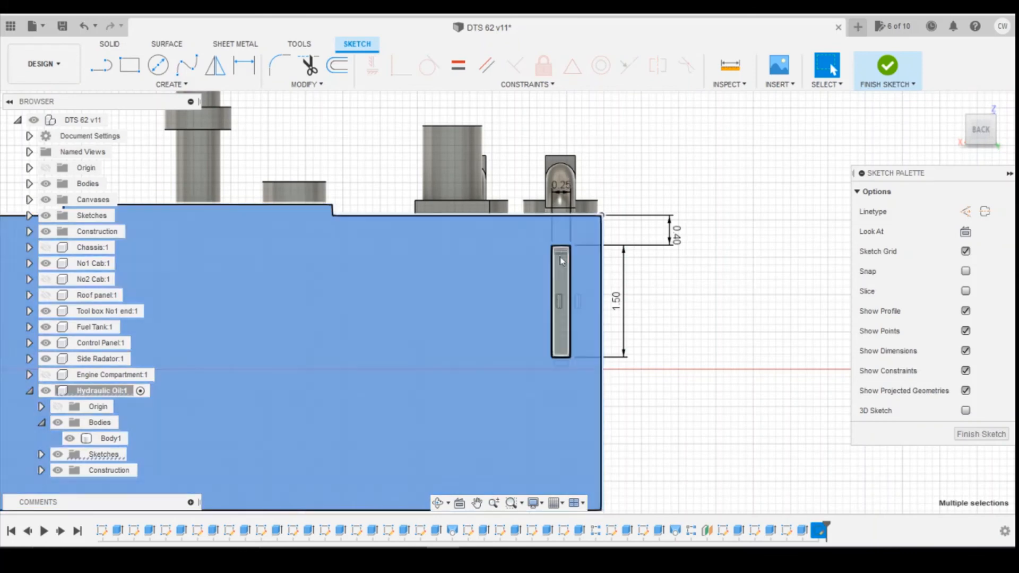
{"action": "key", "text": "d"}
{"action": "left_click", "coordinate": [603, 228]}
{"action": "left_click", "coordinate": [571, 245]}
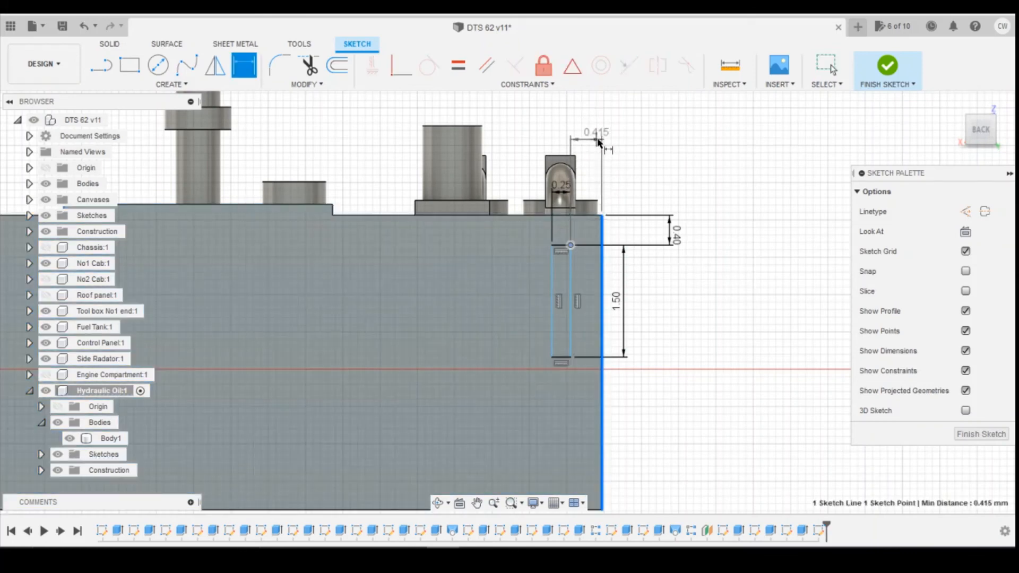
{"action": "left_click", "coordinate": [598, 140]}
{"action": "type", "text": "0.4"}
{"action": "key", "text": "Return"}
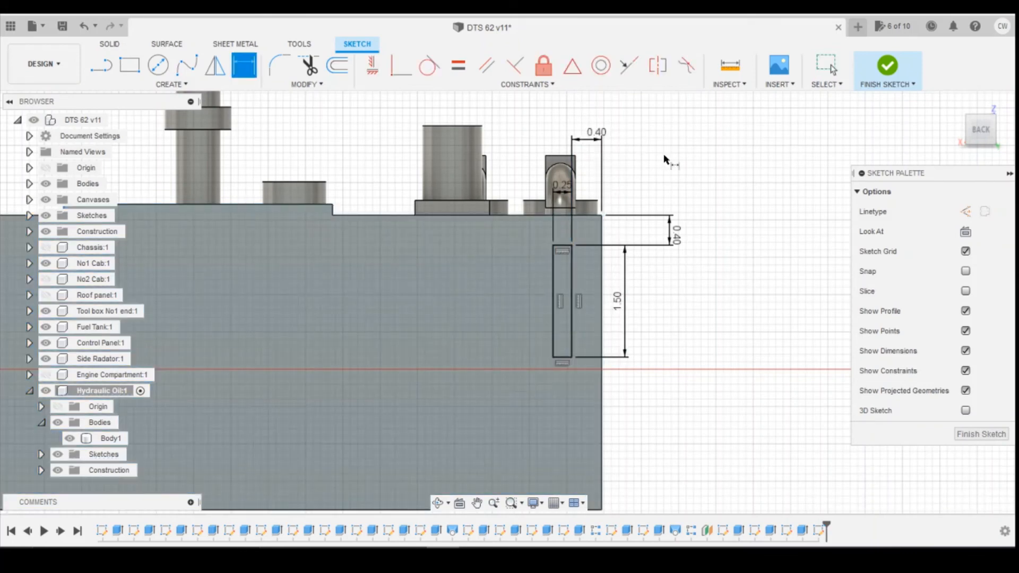
{"action": "key", "text": "Escape"}
Extrude the narrow rectangle 0.2 mm from the tank's back face.
{"action": "left_click", "coordinate": [564, 275]}
{"action": "right_click", "coordinate": [564, 275]}
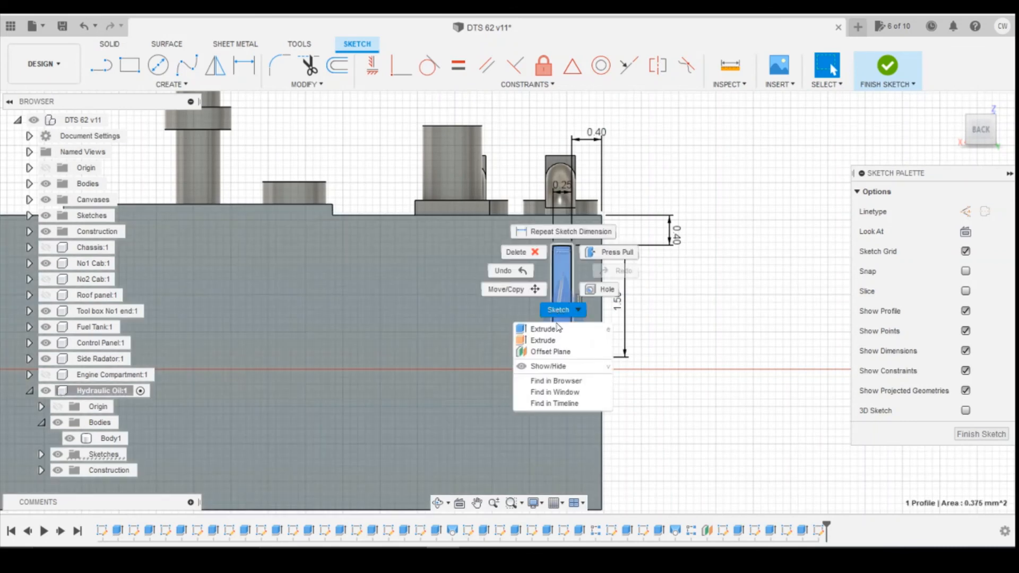
{"action": "left_click", "coordinate": [556, 325]}
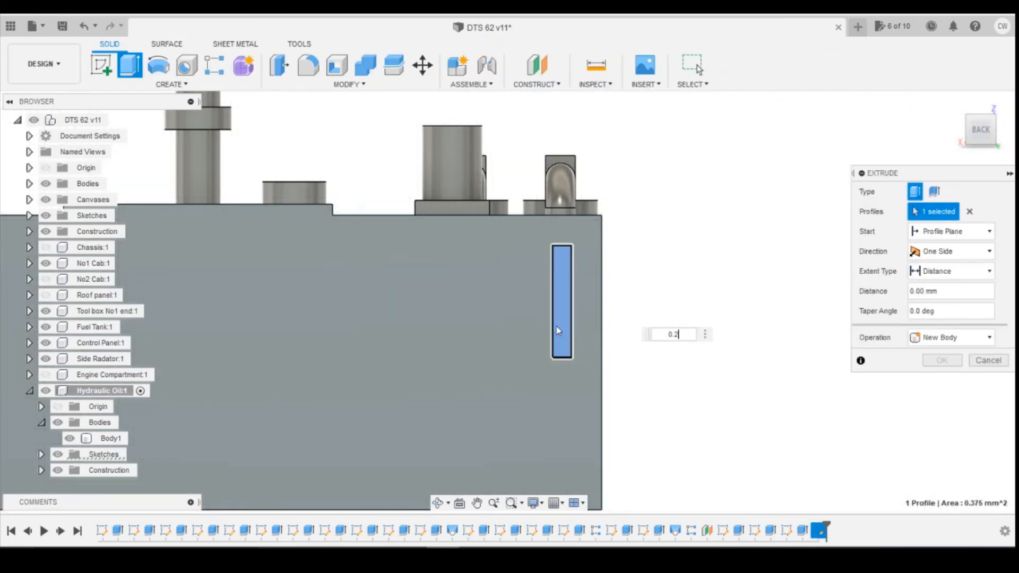
{"action": "key", "text": "Escape"}
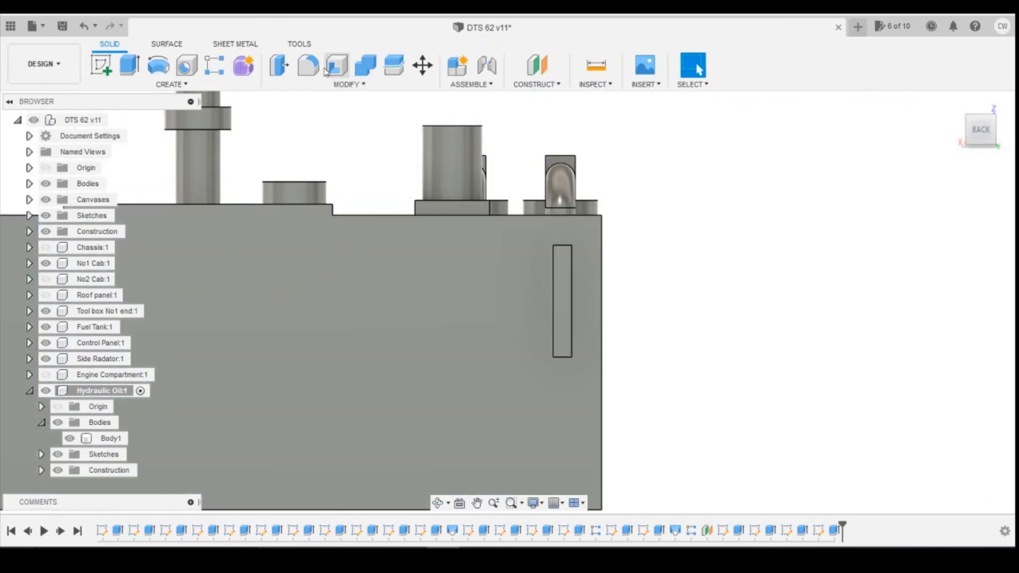
Pattern the extruded strip rectangularly along the tank's upper edge with a quantity of 2 and a distance of 0.50 mm, away from the near corner.
{"action": "left_click", "coordinate": [214, 65]}
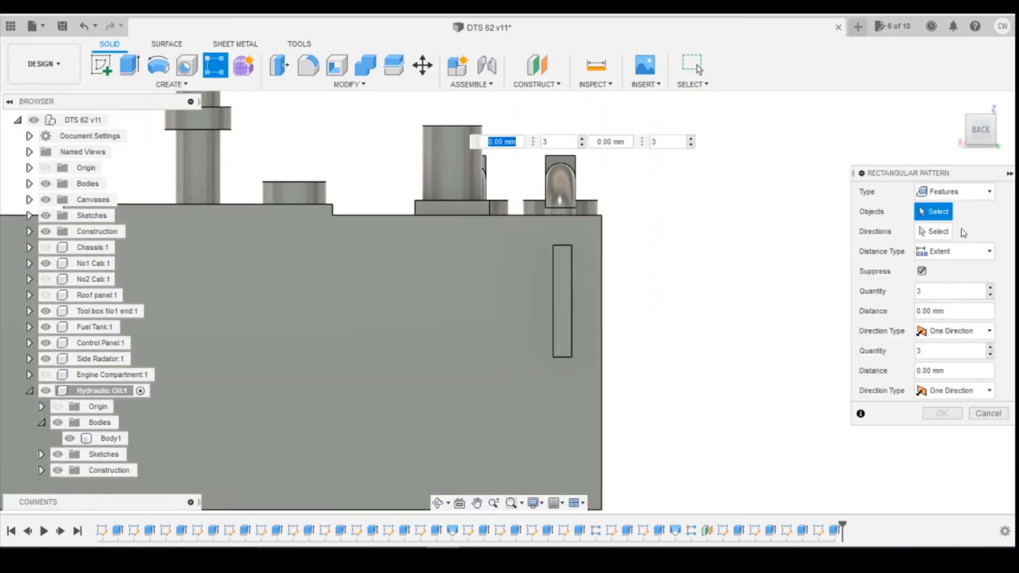
{"action": "left_click", "coordinate": [836, 531]}
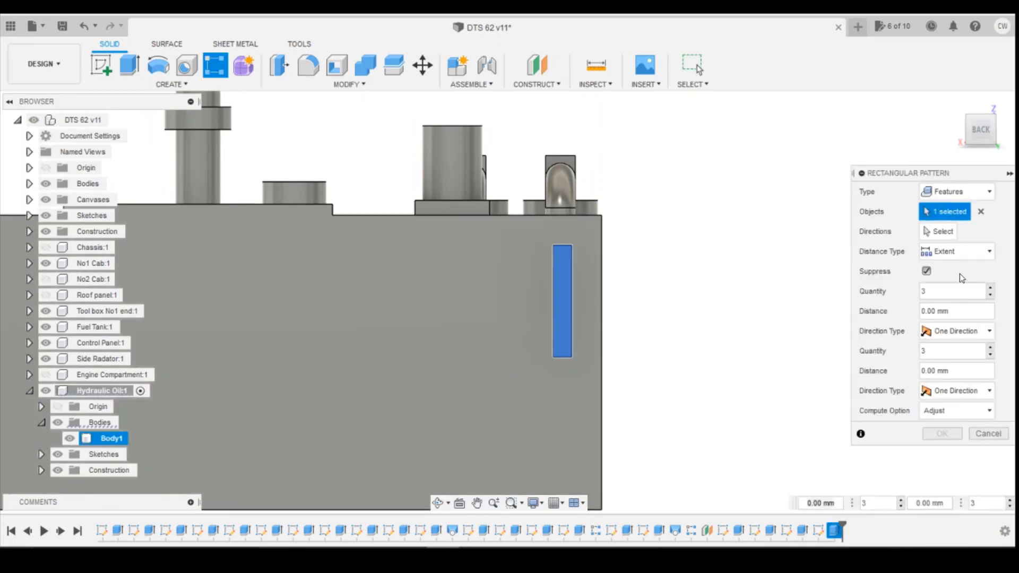
{"action": "left_click", "coordinate": [493, 215]}
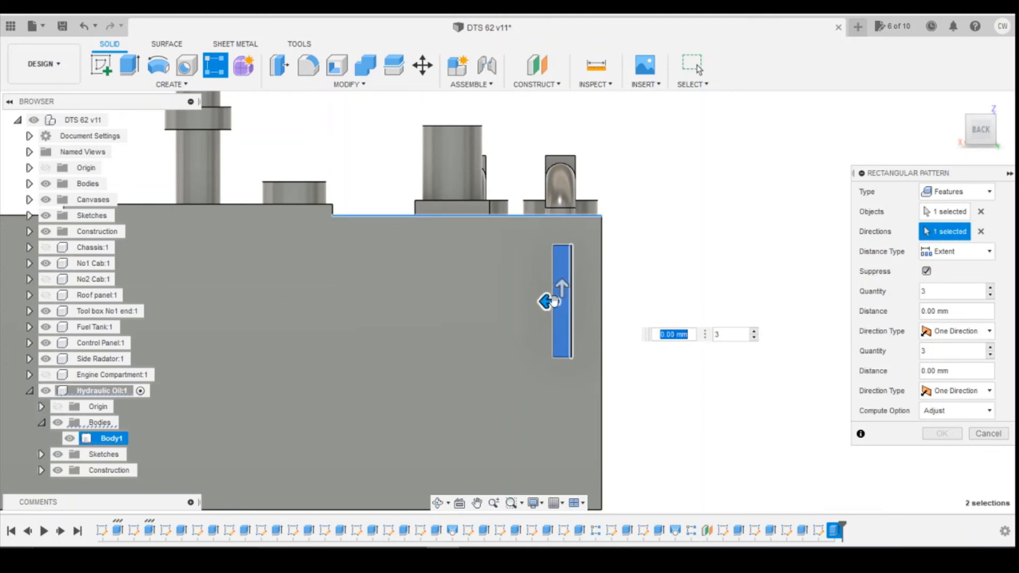
{"action": "left_click_drag", "start_coordinate": [548, 301], "coordinate": [511, 301]}
{"action": "left_click", "coordinate": [710, 338]}
{"action": "left_click", "coordinate": [943, 434]}
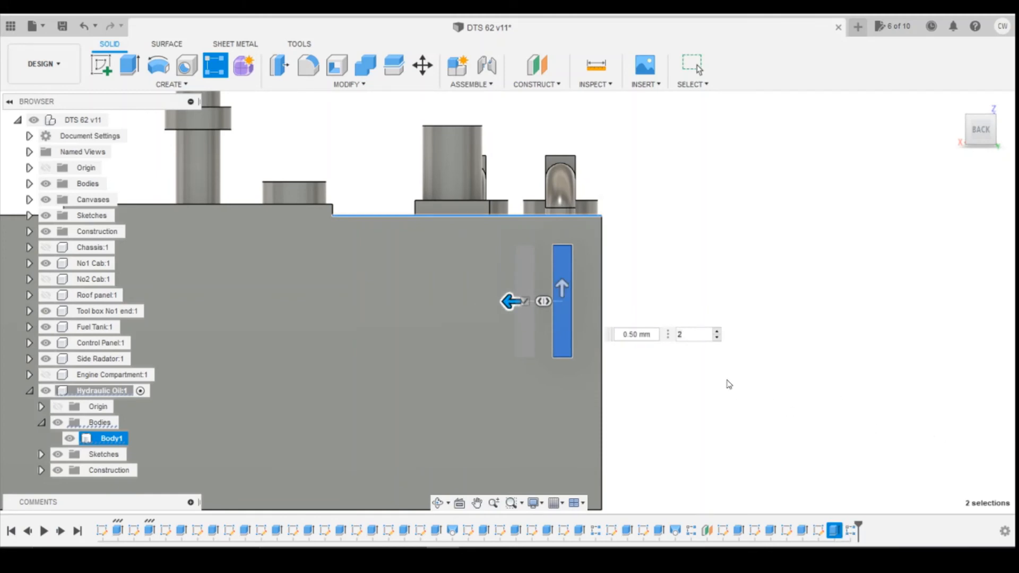
Check the two strips on the tank's back face against the vehicle's reference photo.
{"action": "left_click", "coordinate": [960, 131]}
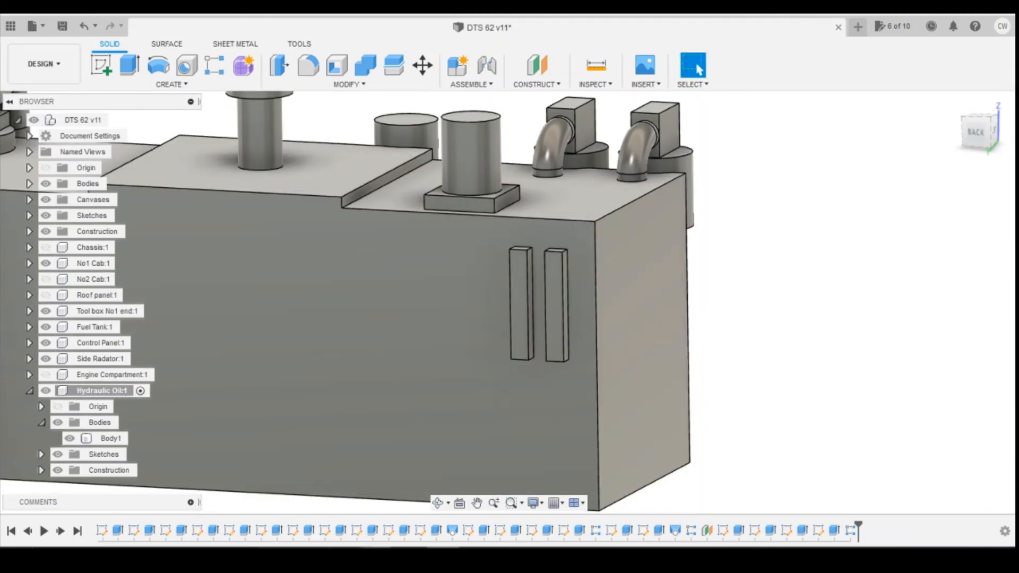
{"action": "left_click", "coordinate": [648, 483]}
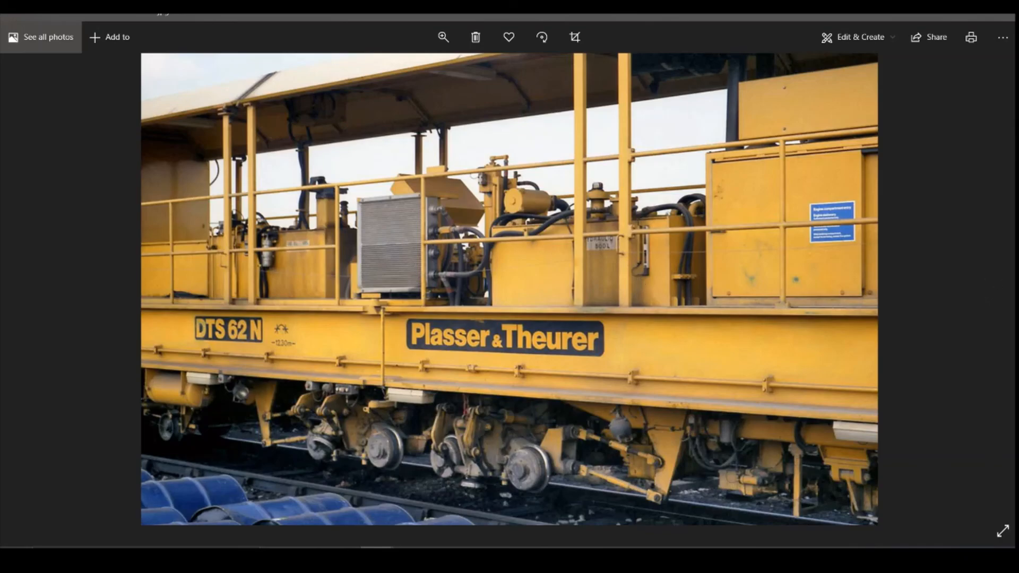
Cut 0.30 mm off the lower end of the strip farther from the near corner on the tank's back face.
{"action": "left_click", "coordinate": [939, 11]}
{"action": "left_click_drag", "start_coordinate": [975, 126], "coordinate": [976, 77]}
{"action": "scroll", "coordinate": [519, 337], "scroll_direction": "up", "scroll_amount": 5}
{"action": "left_click", "coordinate": [505, 331]}
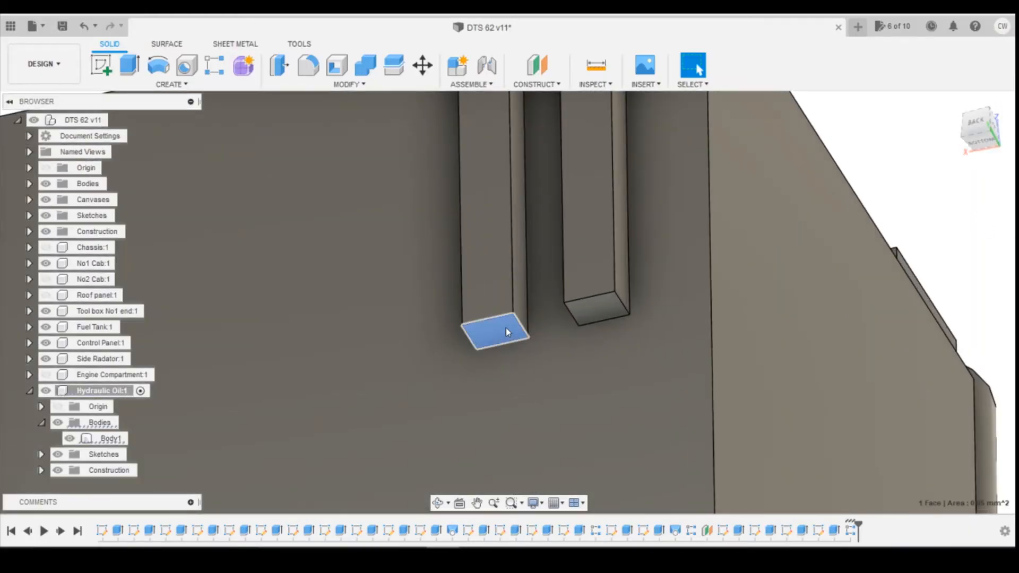
{"action": "right_click", "coordinate": [504, 333]}
{"action": "left_click", "coordinate": [484, 131]}
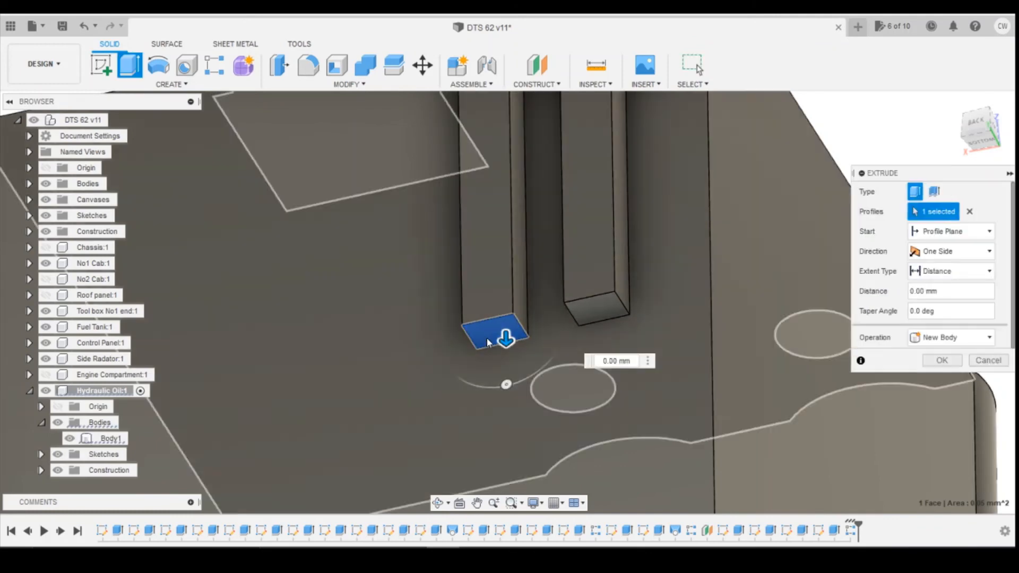
{"action": "left_click_drag", "start_coordinate": [506, 340], "coordinate": [505, 250]}
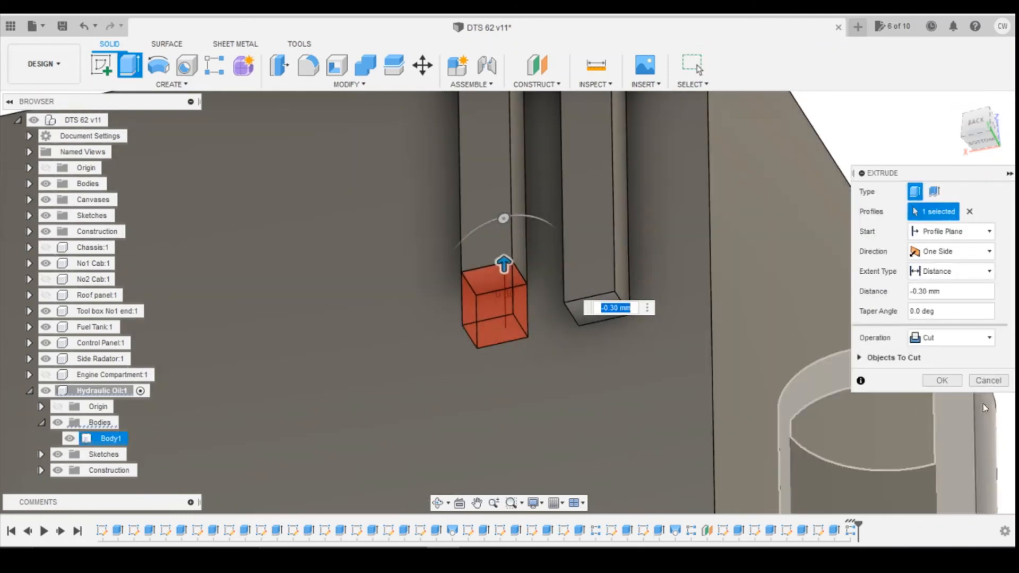
{"action": "left_click", "coordinate": [945, 384]}
{"action": "scroll", "coordinate": [896, 385], "scroll_direction": "down", "scroll_amount": 5}
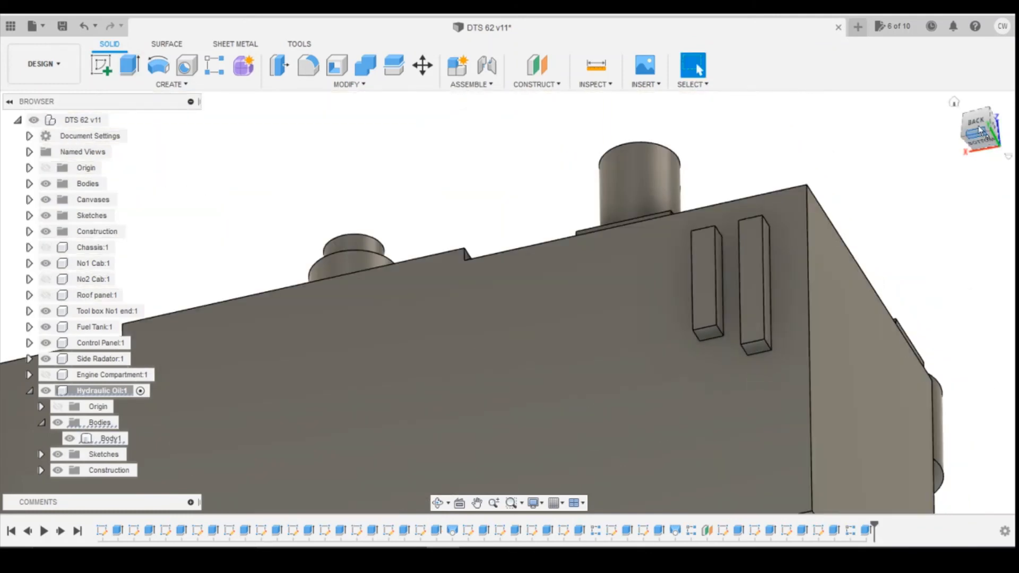
Compare the tank's back with the side and close-up reference photos of the vehicle to find missing details.
{"action": "left_click_drag", "start_coordinate": [978, 136], "coordinate": [952, 154]}
{"action": "left_click", "coordinate": [976, 141]}
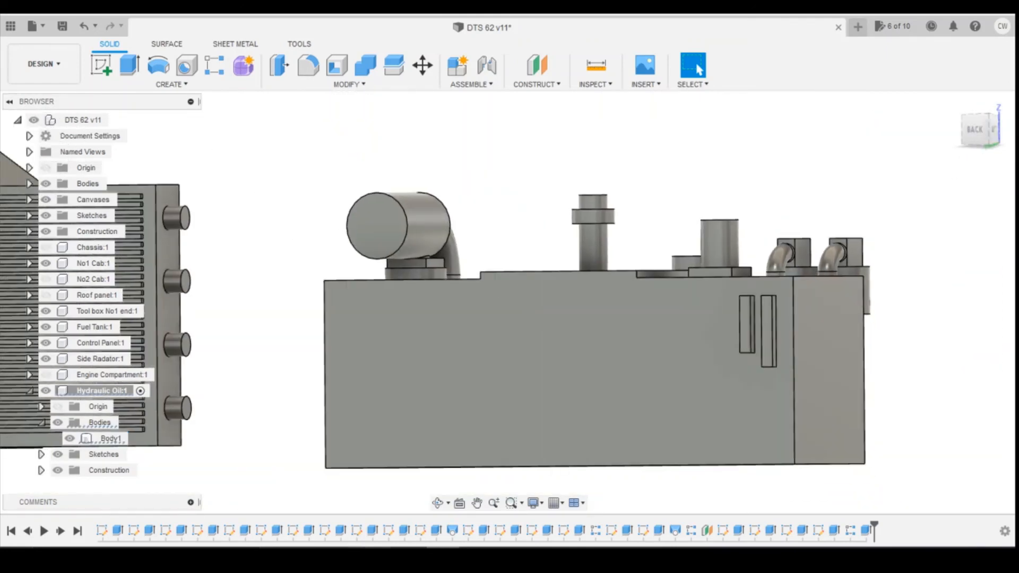
{"action": "left_click", "coordinate": [680, 512]}
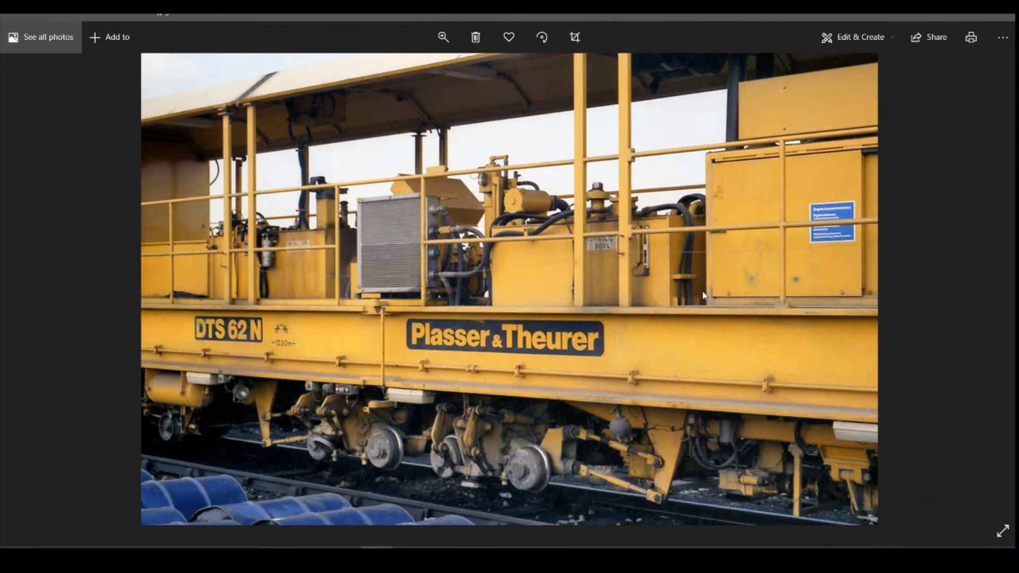
{"action": "left_click", "coordinate": [376, 559]}
{"action": "left_click", "coordinate": [709, 523]}
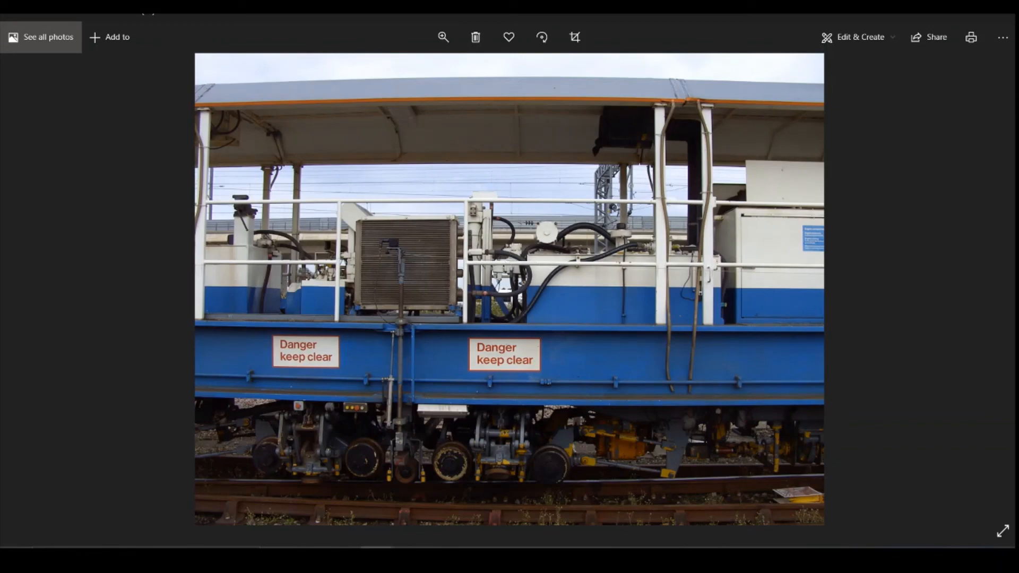
{"action": "mouse_move", "coordinate": [377, 559]}
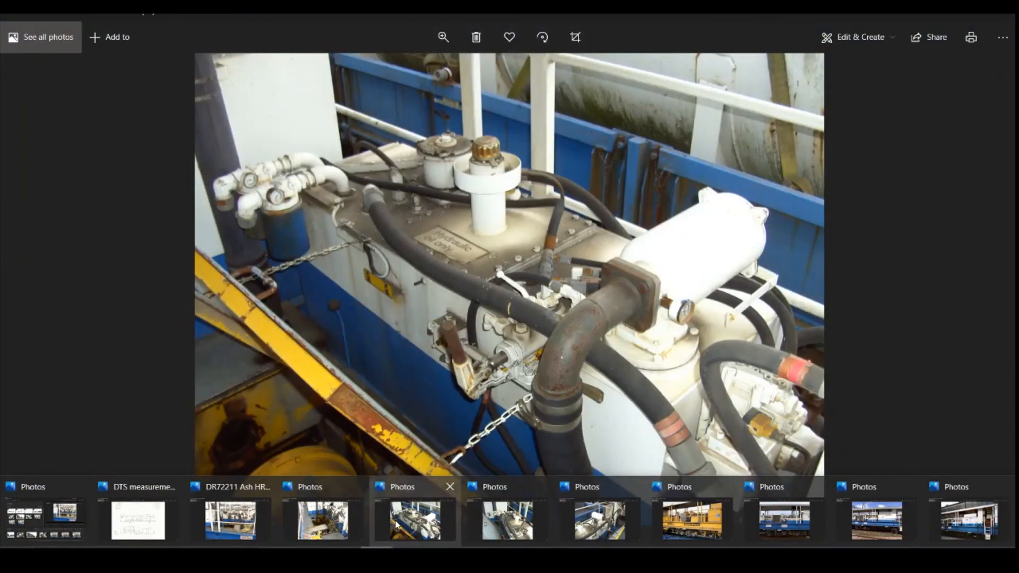
{"action": "left_click", "coordinate": [399, 525]}
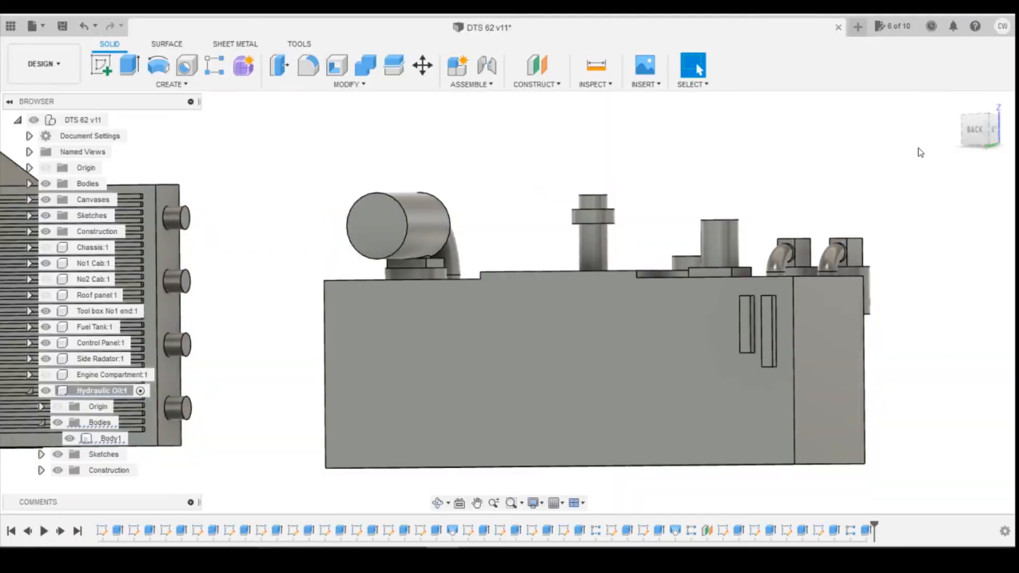
Start a sketch on the tank's right end face and hide No1 Cab, Tool box No1 end, Fuel Tank, Control Panel and Side Radator.
{"action": "left_click_drag", "start_coordinate": [982, 134], "coordinate": [1002, 136]}
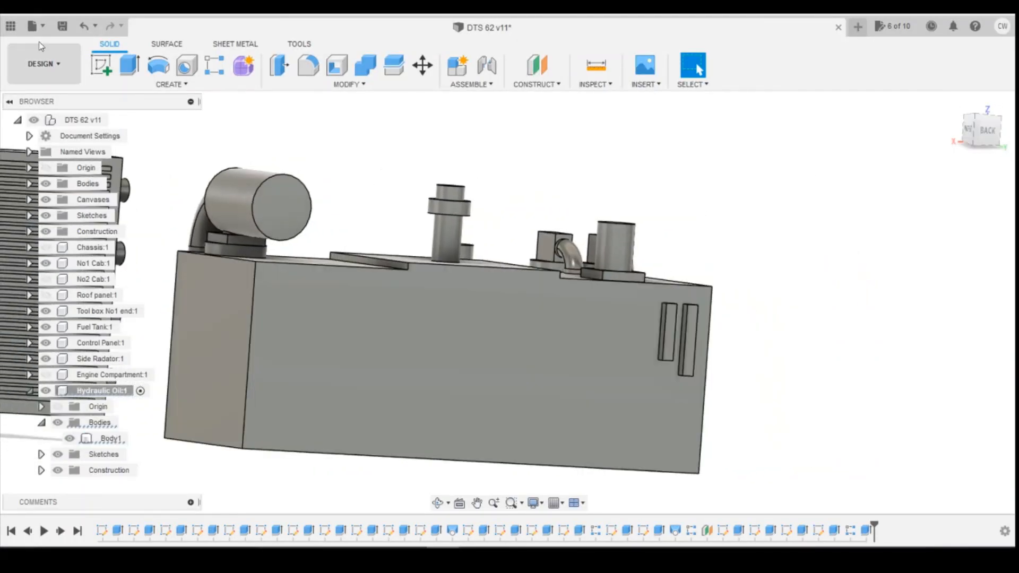
{"action": "left_click", "coordinate": [96, 69]}
{"action": "left_click", "coordinate": [209, 337]}
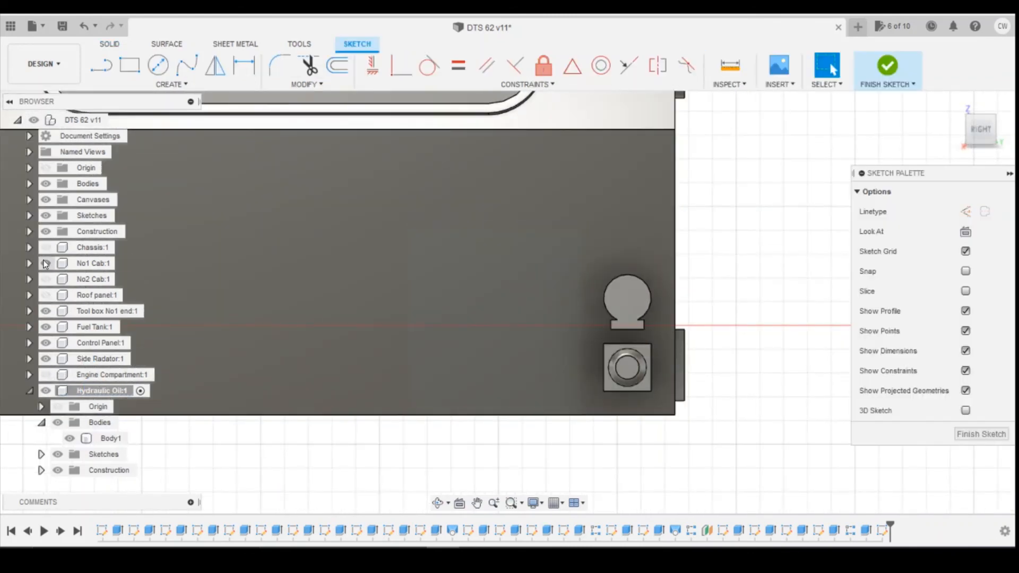
{"action": "left_click", "coordinate": [46, 264]}
{"action": "left_click", "coordinate": [46, 311]}
{"action": "left_click", "coordinate": [45, 327]}
{"action": "left_click", "coordinate": [45, 343]}
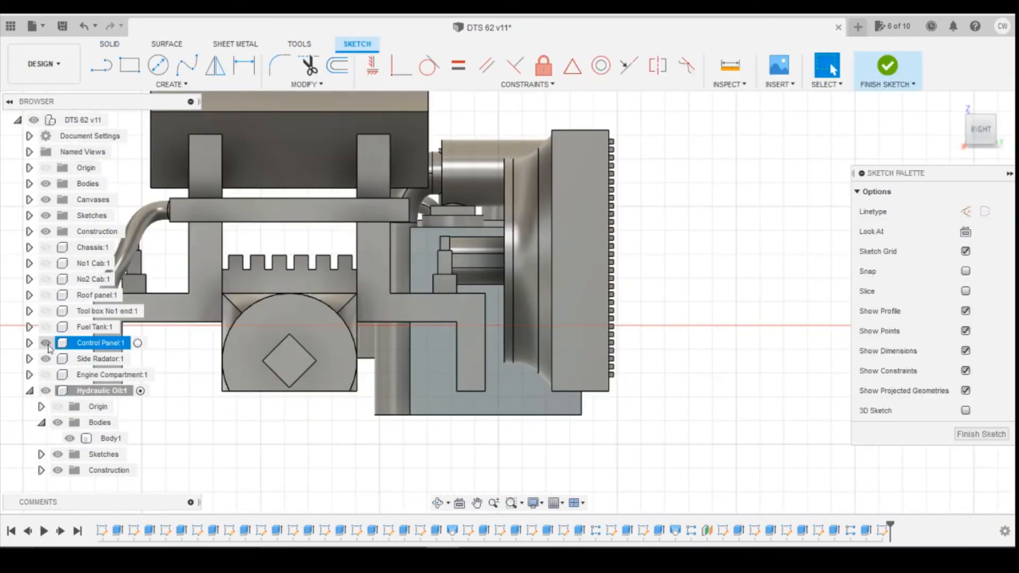
{"action": "left_click", "coordinate": [46, 359]}
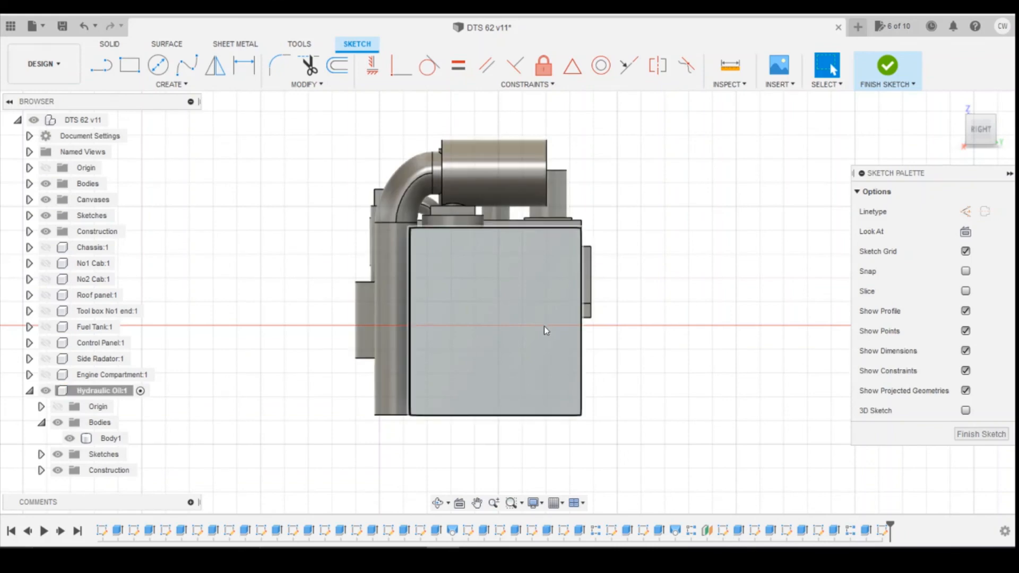
Sketch a rectangle about 1.31 mm wide and 1.15 mm high in the upper middle of the tank's right end face.
{"action": "scroll", "coordinate": [553, 318], "scroll_direction": "down", "scroll_amount": 2}
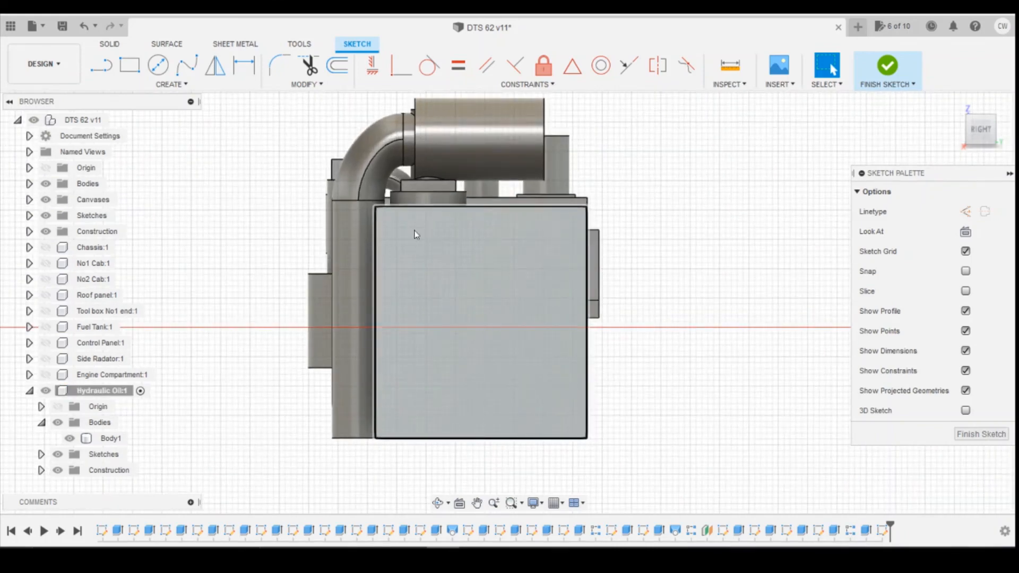
{"action": "key", "text": "r"}
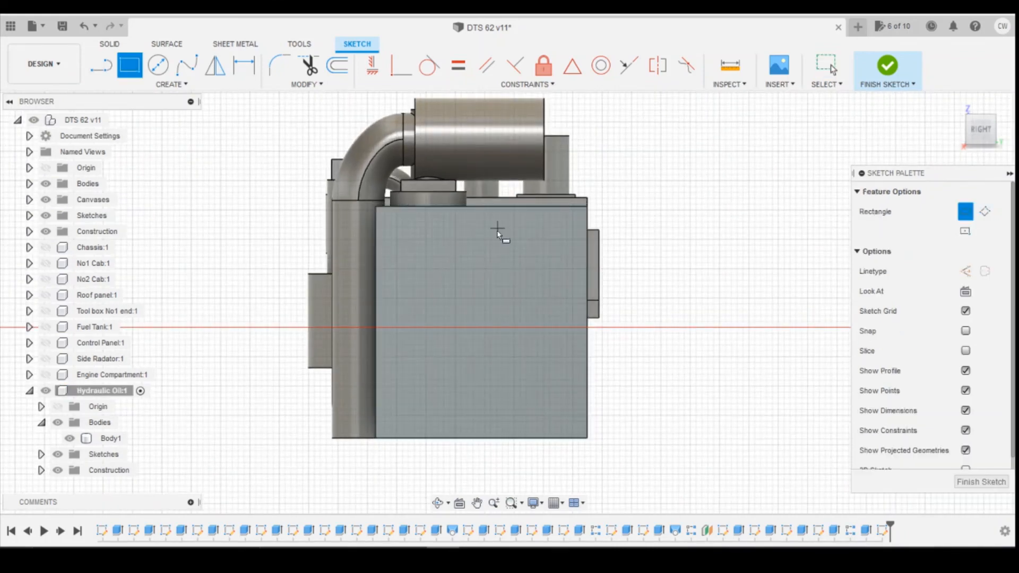
{"action": "left_click", "coordinate": [435, 236]}
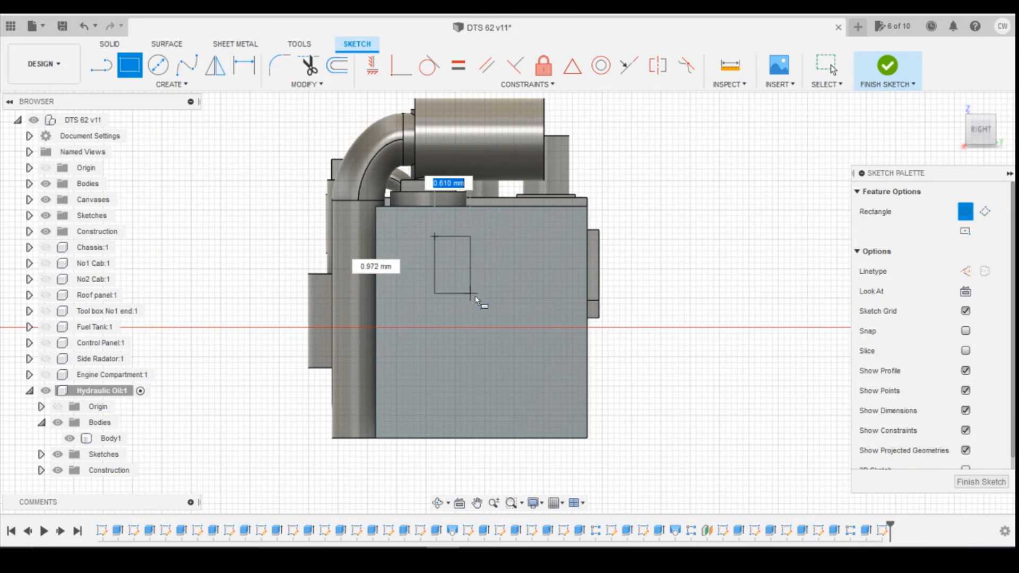
{"action": "left_click", "coordinate": [512, 305]}
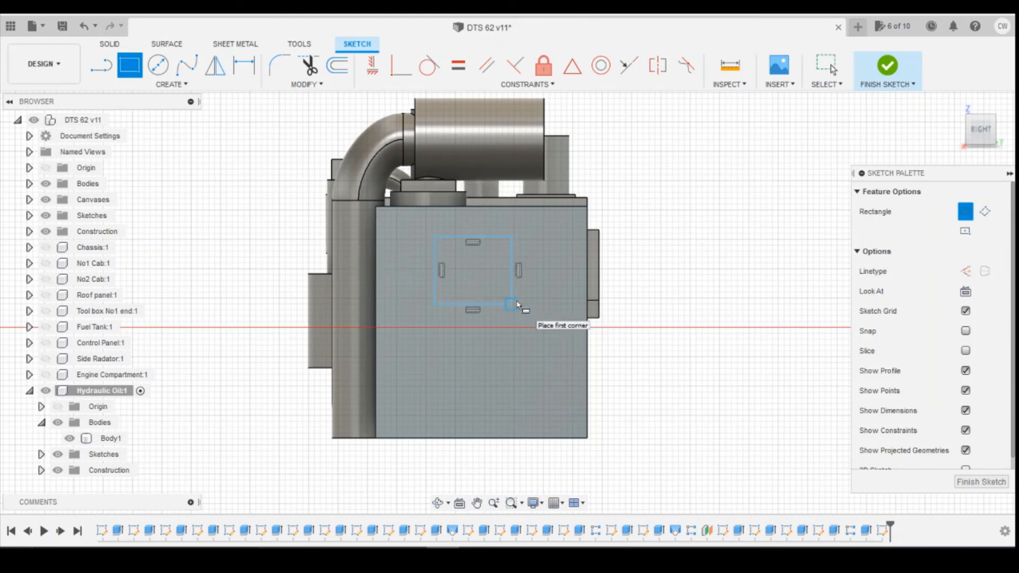
Dimension the rectangle's upper corner 0.5 mm below the end face's upper corner and set the rectangle's height to 1.2 mm.
{"action": "key", "text": "d"}
{"action": "left_click", "coordinate": [511, 236]}
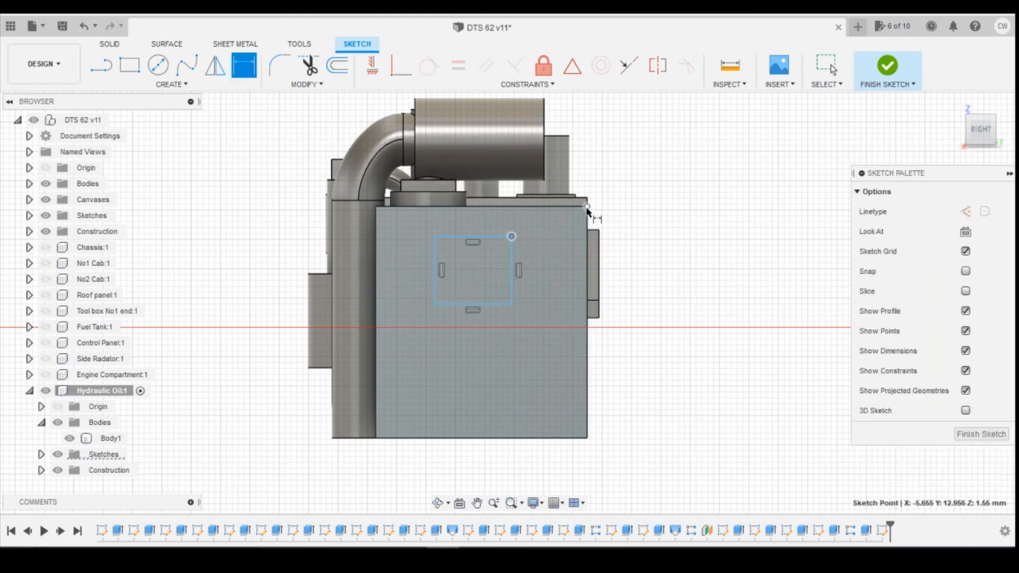
{"action": "left_click", "coordinate": [587, 206]}
{"action": "left_click", "coordinate": [705, 224]}
{"action": "type", "text": "0.5"}
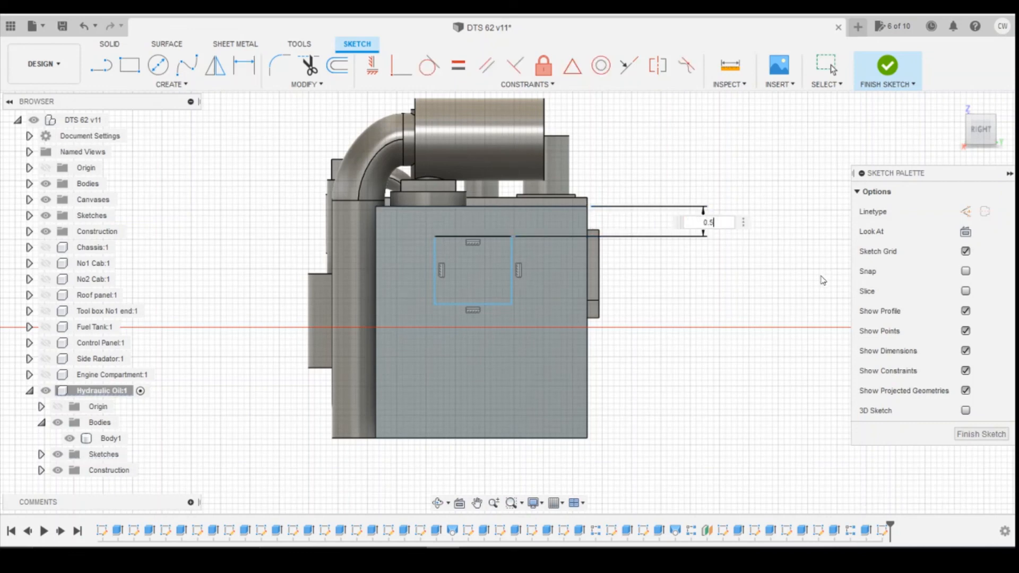
{"action": "key", "text": "Return"}
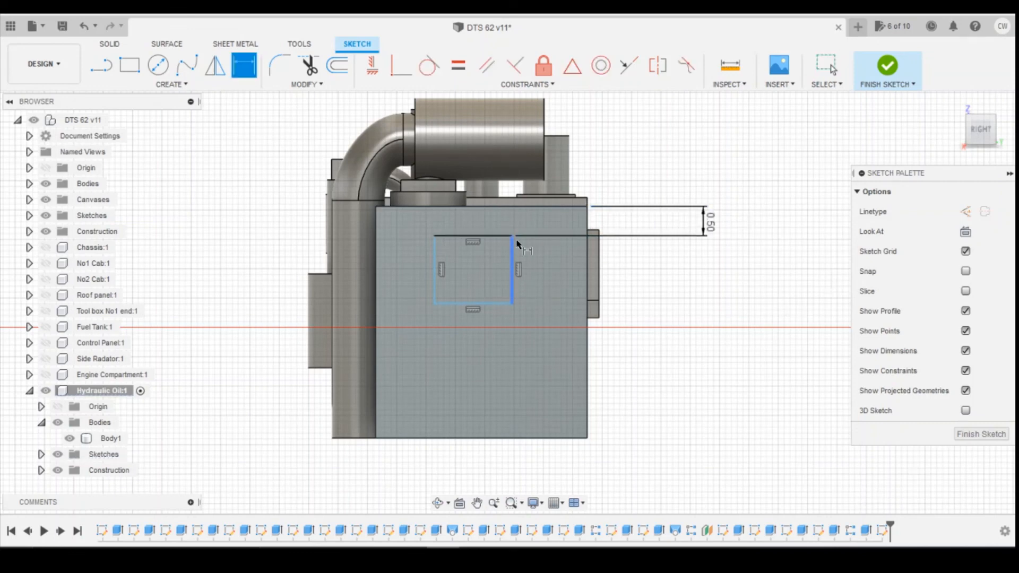
{"action": "left_click", "coordinate": [513, 263]}
{"action": "left_click", "coordinate": [690, 273]}
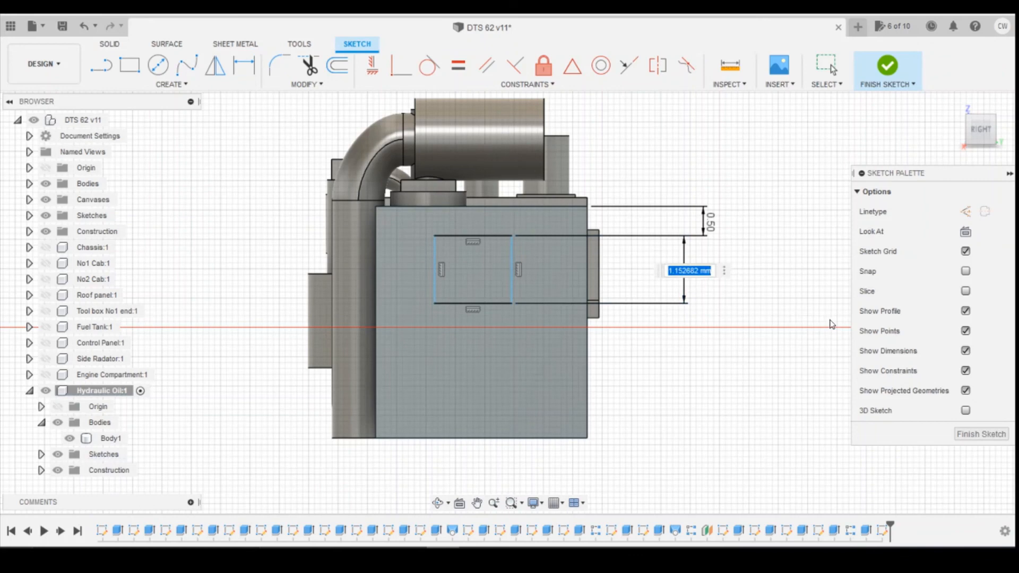
{"action": "type", "text": "1.2"}
{"action": "key", "text": "Return"}
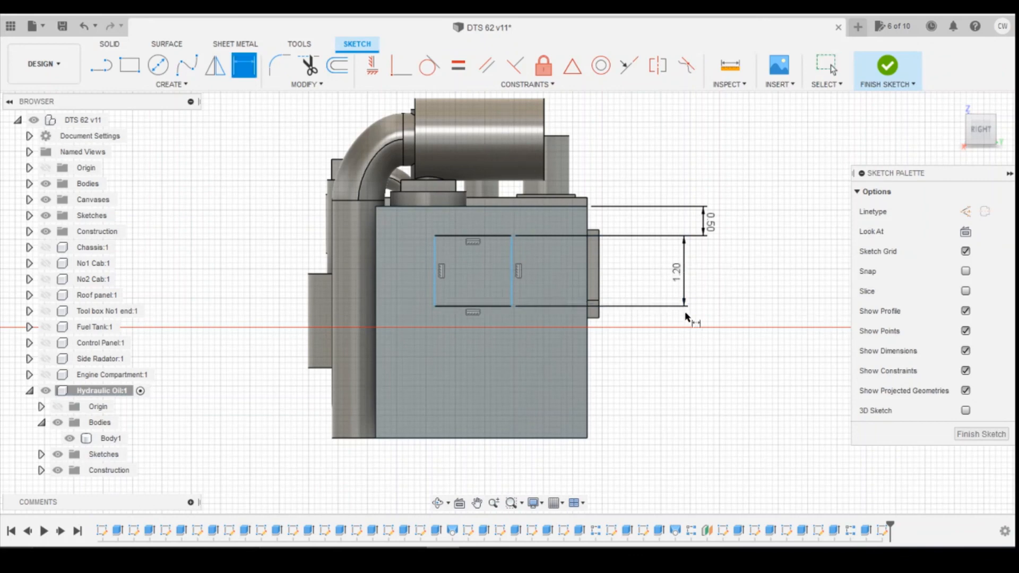
Dimension the rectangle 1.3 mm horizontally from the end face's back vertical edge and set its width to 1.3 mm.
{"action": "left_click", "coordinate": [511, 235]}
{"action": "left_click", "coordinate": [587, 206]}
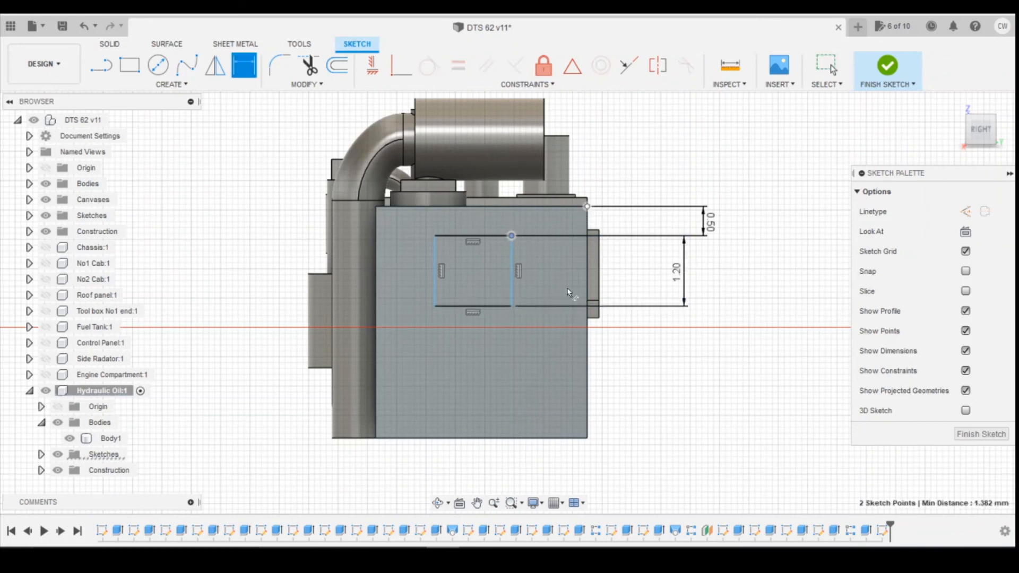
{"action": "left_click", "coordinate": [579, 373]}
{"action": "type", "text": "1.3"}
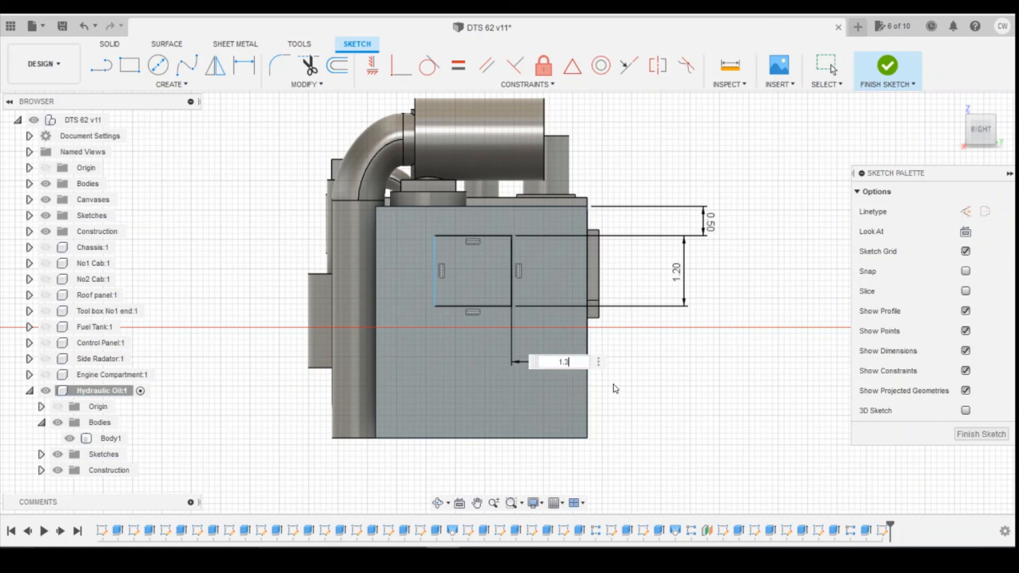
{"action": "key", "text": "Return"}
{"action": "left_click", "coordinate": [466, 307]}
{"action": "left_click", "coordinate": [467, 360]}
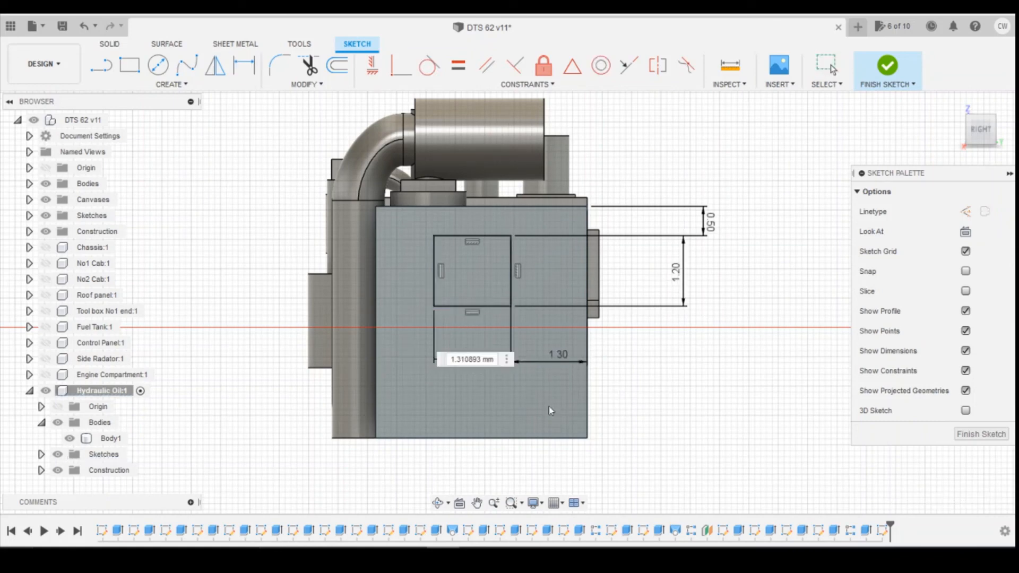
{"action": "type", "text": "1.3"}
{"action": "key", "text": "Return"}
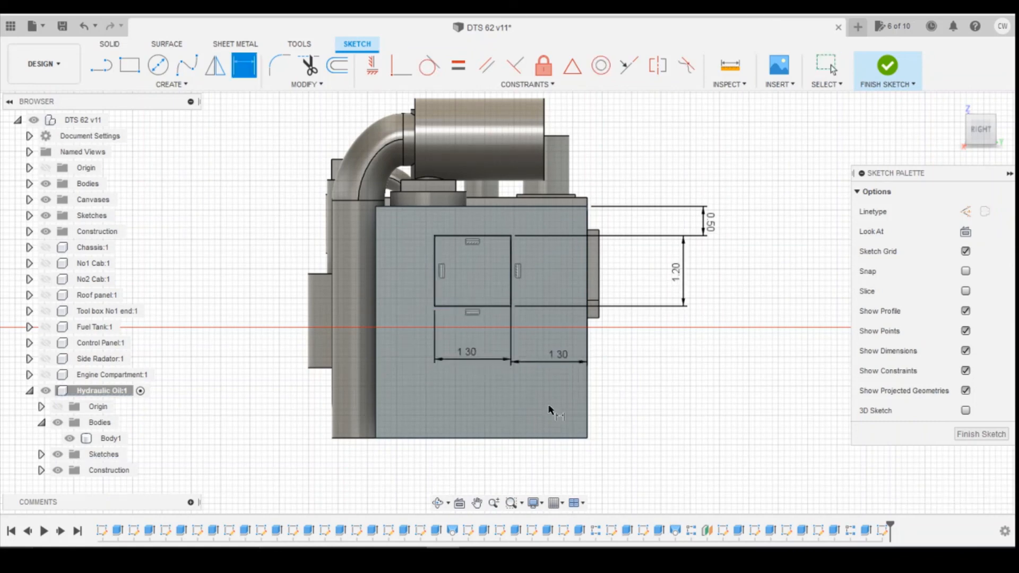
{"action": "key", "text": "Escape"}
Extrude the rectangle 1.00 mm outward from the tank's right end face, joined to the tank body.
{"action": "right_click", "coordinate": [494, 249]}
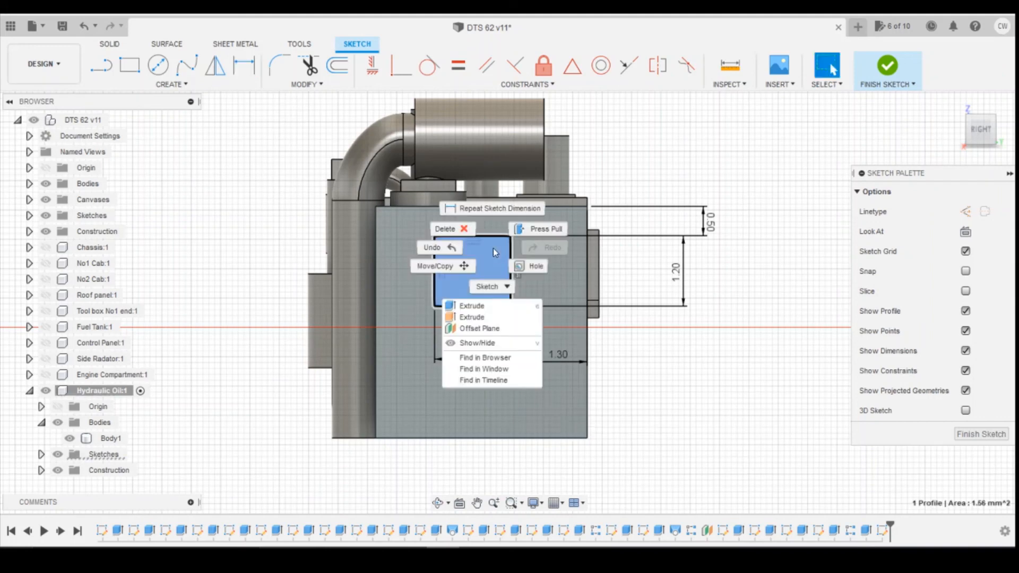
{"action": "left_click", "coordinate": [468, 315]}
{"action": "left_click_drag", "start_coordinate": [982, 136], "coordinate": [1004, 133]}
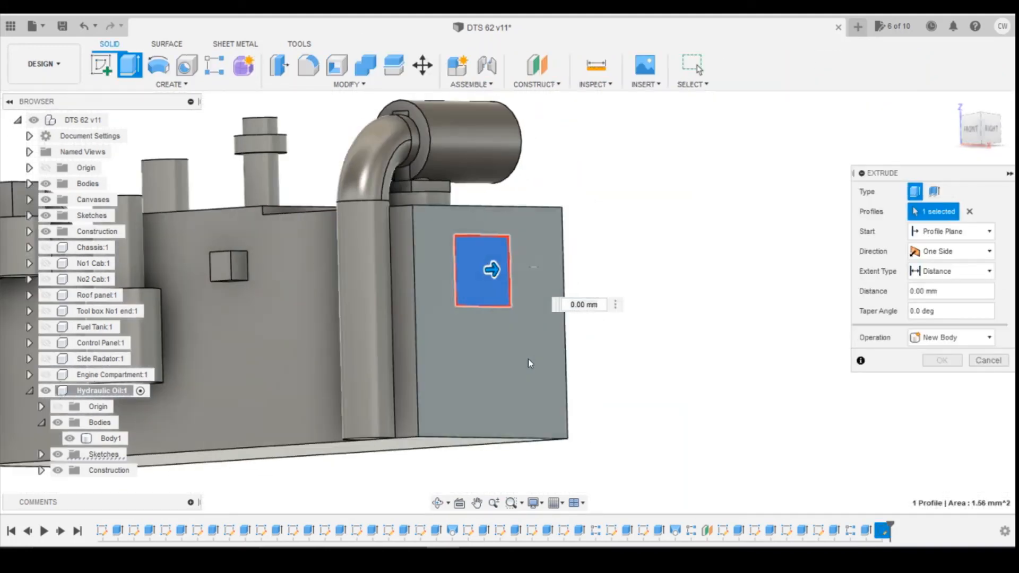
{"action": "left_click_drag", "start_coordinate": [493, 269], "coordinate": [534, 267]}
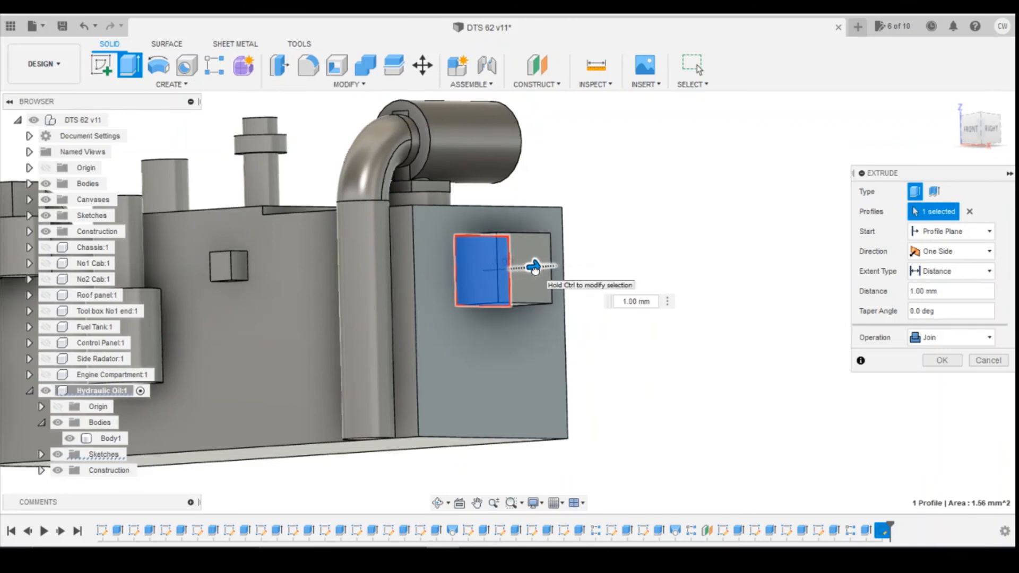
{"action": "left_click", "coordinate": [940, 366]}
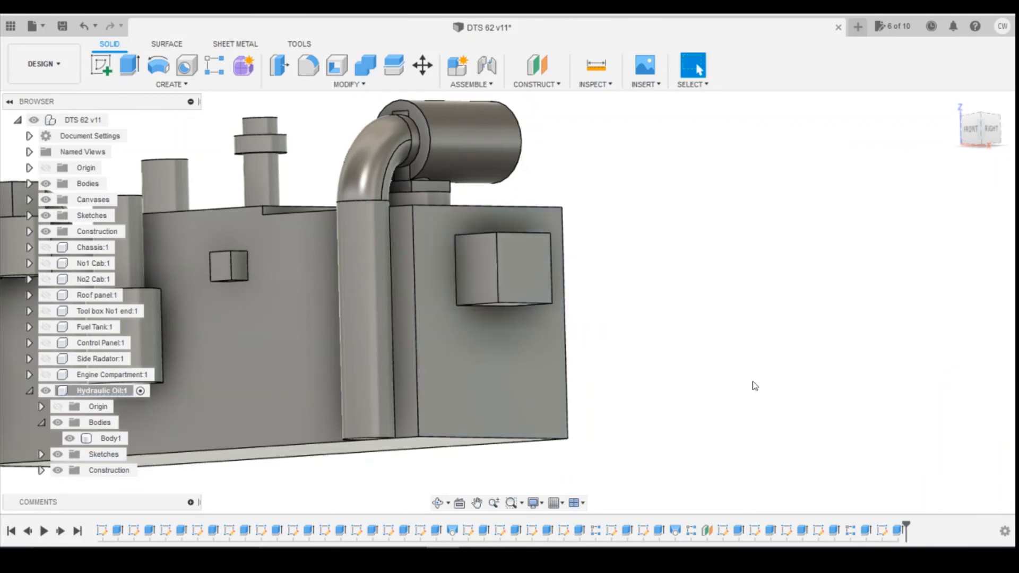
Check the new block on the tank's right end against the close-up reference photo of the hydraulic tank.
{"action": "scroll", "coordinate": [750, 380], "scroll_direction": "down", "scroll_amount": 3}
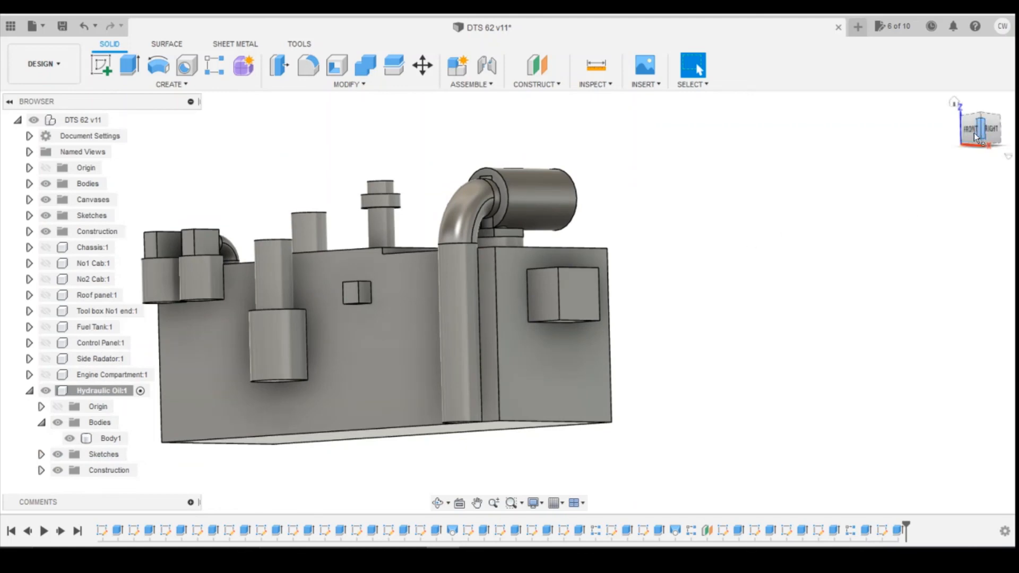
{"action": "left_click_drag", "start_coordinate": [981, 132], "coordinate": [977, 144]}
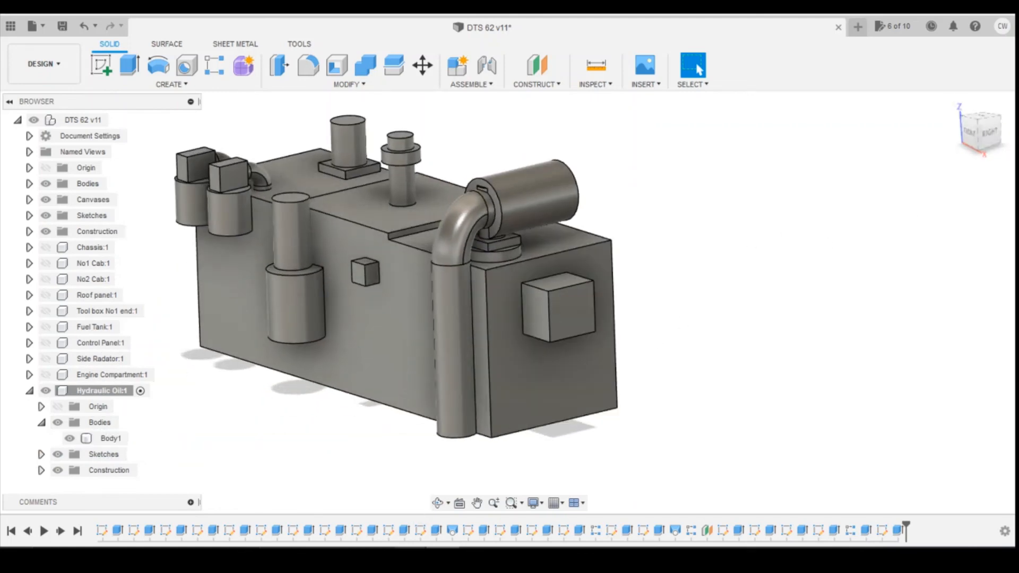
{"action": "left_click", "coordinate": [412, 535]}
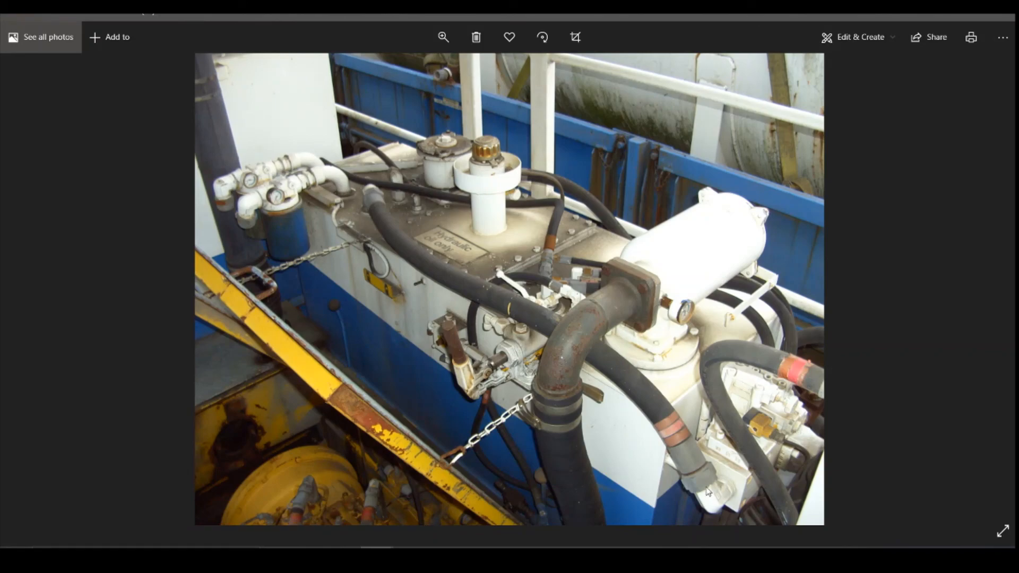
{"action": "left_click", "coordinate": [443, 557]}
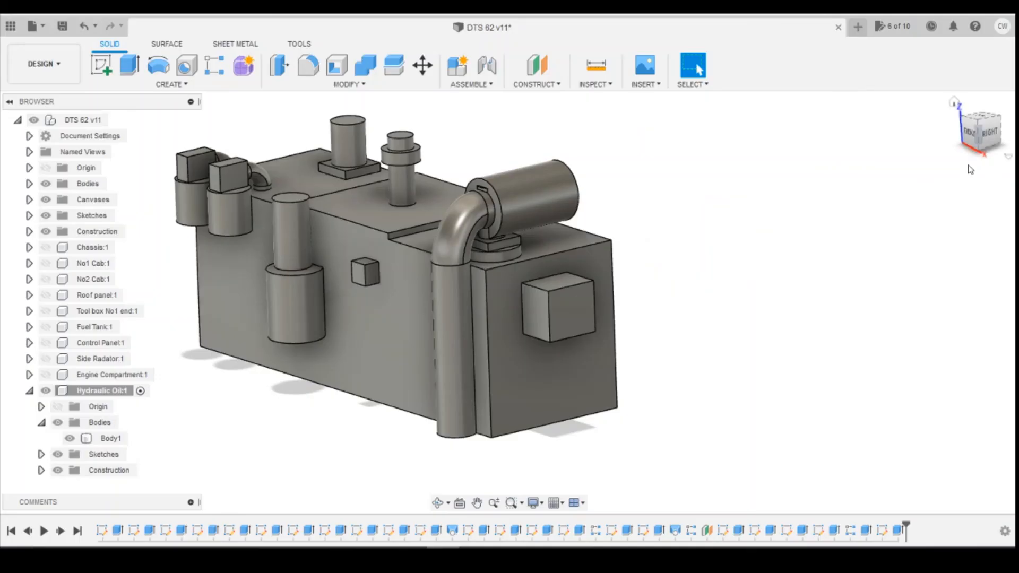
{"action": "left_click", "coordinate": [989, 135]}
{"action": "middle_click_drag", "start_coordinate": [425, 223], "coordinate": [472, 213], "text": "shift"}
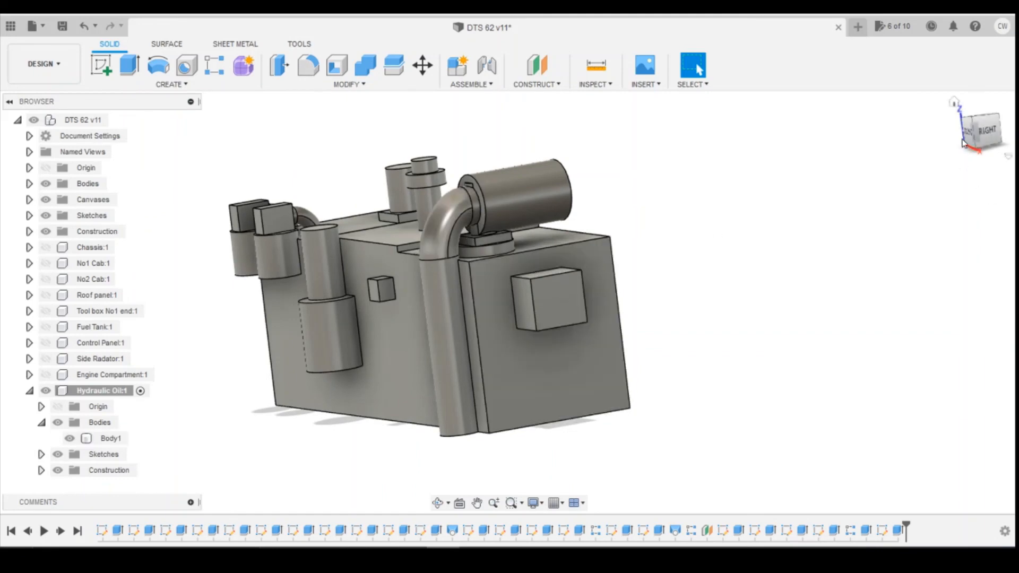
Inspect the hydraulic oil tank from several angles, covering its front fittings, top details, bent pipe and right-end block.
{"action": "middle_click_drag", "start_coordinate": [509, 303], "coordinate": [390, 324], "text": "shift"}
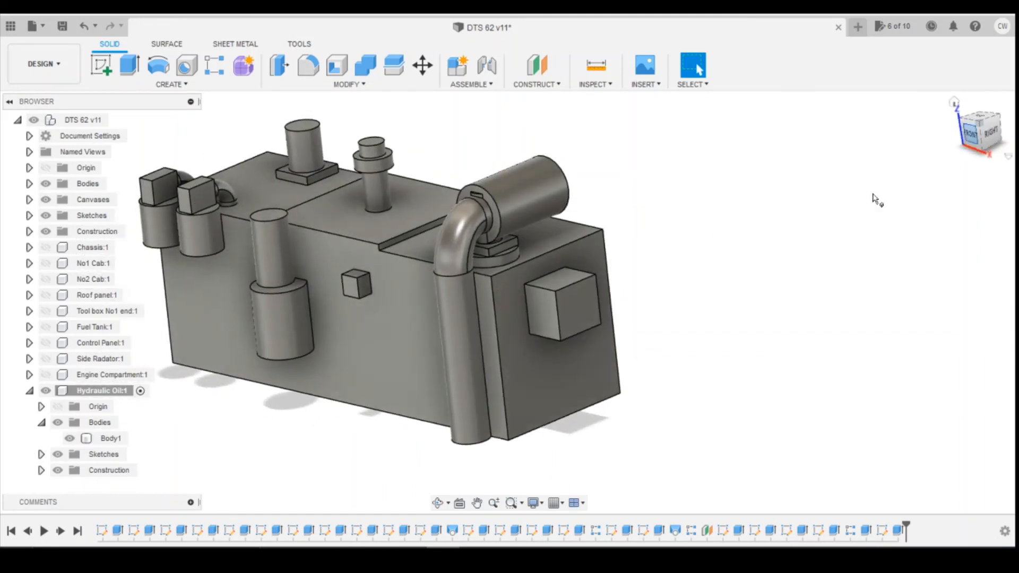
{"action": "left_click", "coordinate": [443, 556]}
{"action": "mouse_move", "coordinate": [981, 140]}
{"action": "left_mouse_down"}
{"action": "mouse_move", "coordinate": [968, 121]}
{"action": "mouse_move", "coordinate": [944, 119]}
{"action": "mouse_move", "coordinate": [1005, 141]}
{"action": "mouse_move", "coordinate": [977, 134]}
{"action": "mouse_move", "coordinate": [988, 139]}
{"action": "left_mouse_up"}
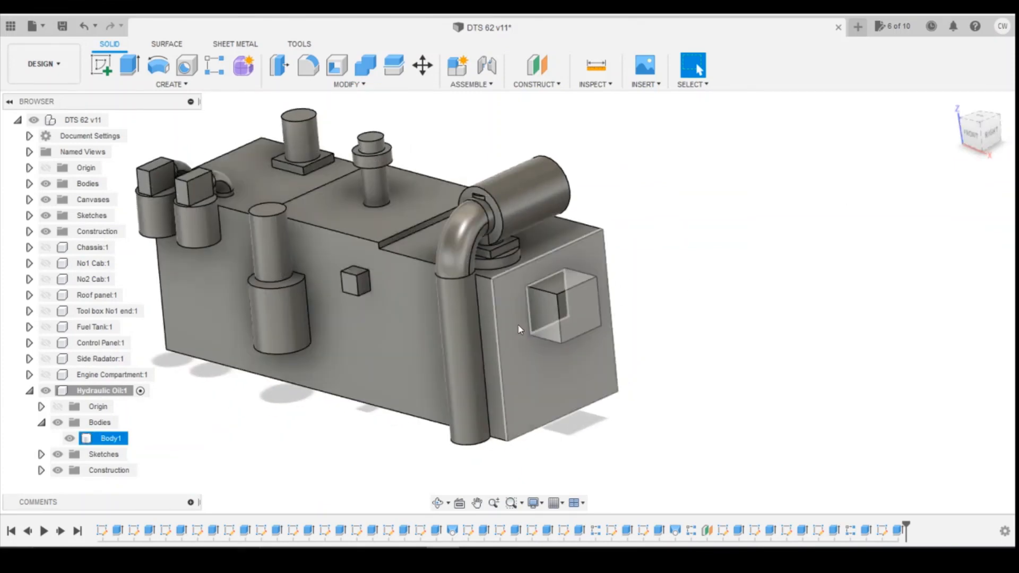
{"action": "mouse_move", "coordinate": [982, 136]}
{"action": "left_mouse_down"}
{"action": "mouse_move", "coordinate": [968, 122]}
{"action": "mouse_move", "coordinate": [986, 130]}
{"action": "left_mouse_up"}
{"action": "mouse_move", "coordinate": [510, 302]}
{"action": "middle_mouse_down", "text": "shift"}
{"action": "mouse_move", "coordinate": [491, 340]}
{"action": "mouse_move", "coordinate": [409, 313]}
{"action": "mouse_move", "coordinate": [340, 335]}
{"action": "mouse_move", "coordinate": [319, 329]}
{"action": "mouse_move", "coordinate": [329, 366]}
{"action": "mouse_move", "coordinate": [452, 393]}
{"action": "mouse_move", "coordinate": [542, 377]}
{"action": "mouse_move", "coordinate": [732, 244]}
{"action": "mouse_move", "coordinate": [819, 216]}
{"action": "middle_mouse_up", "text": "shift"}
{"action": "scroll", "coordinate": [819, 216], "scroll_direction": "down", "scroll_amount": 3}
{"action": "scroll", "coordinate": [496, 243], "scroll_direction": "up", "scroll_amount": 1}
{"action": "left_click_drag", "start_coordinate": [977, 125], "coordinate": [941, 173]}
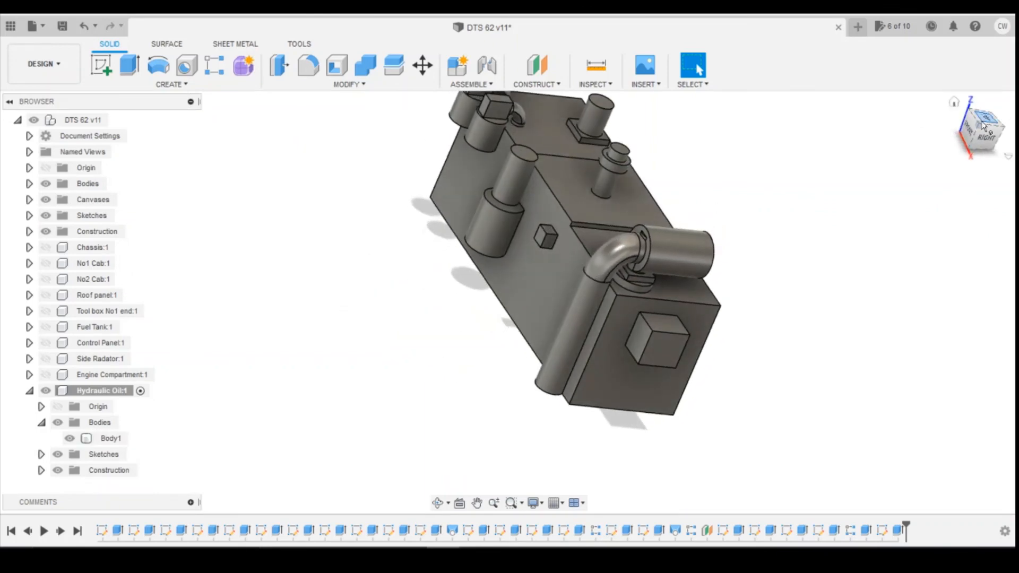
{"action": "scroll", "coordinate": [598, 408], "scroll_direction": "up", "scroll_amount": 3}
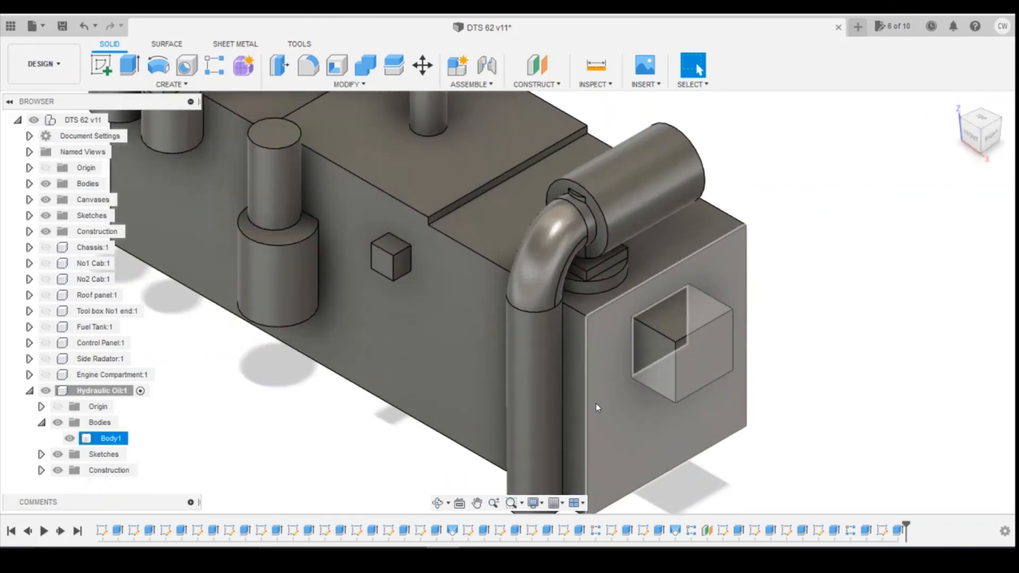
{"action": "scroll", "coordinate": [603, 406], "scroll_direction": "down", "scroll_amount": 2}
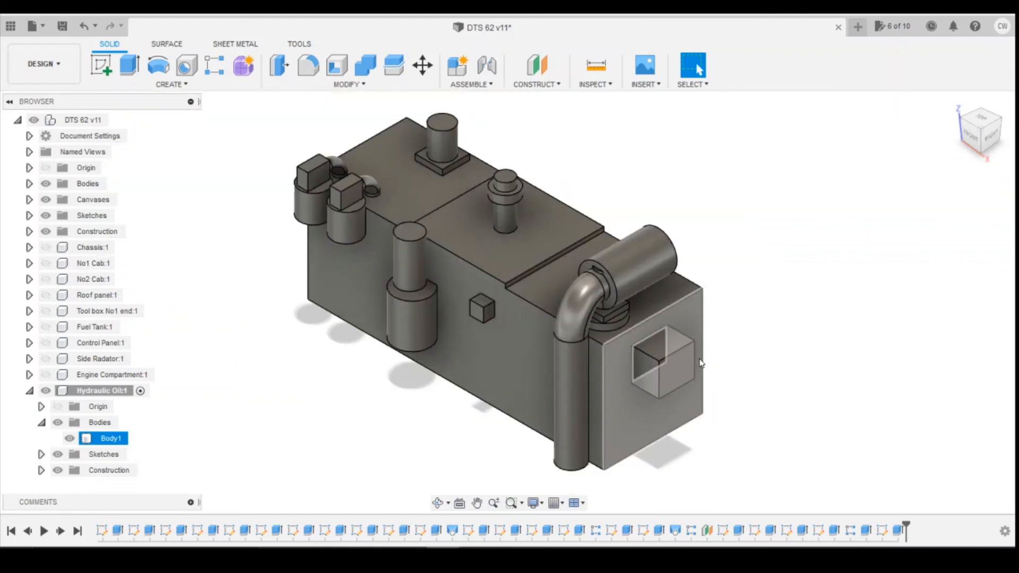
{"action": "left_click", "coordinate": [1006, 206]}
{"action": "left_click_drag", "start_coordinate": [986, 142], "coordinate": [988, 125]}
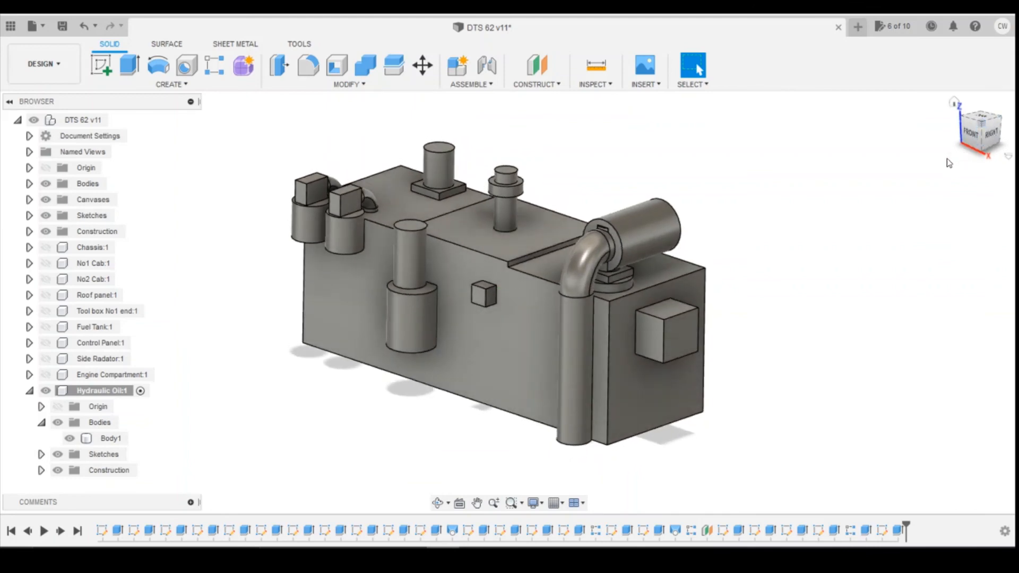
{"action": "scroll", "coordinate": [796, 371], "scroll_direction": "down", "scroll_amount": 2}
{"action": "scroll", "coordinate": [476, 264], "scroll_direction": "up", "scroll_amount": 2}
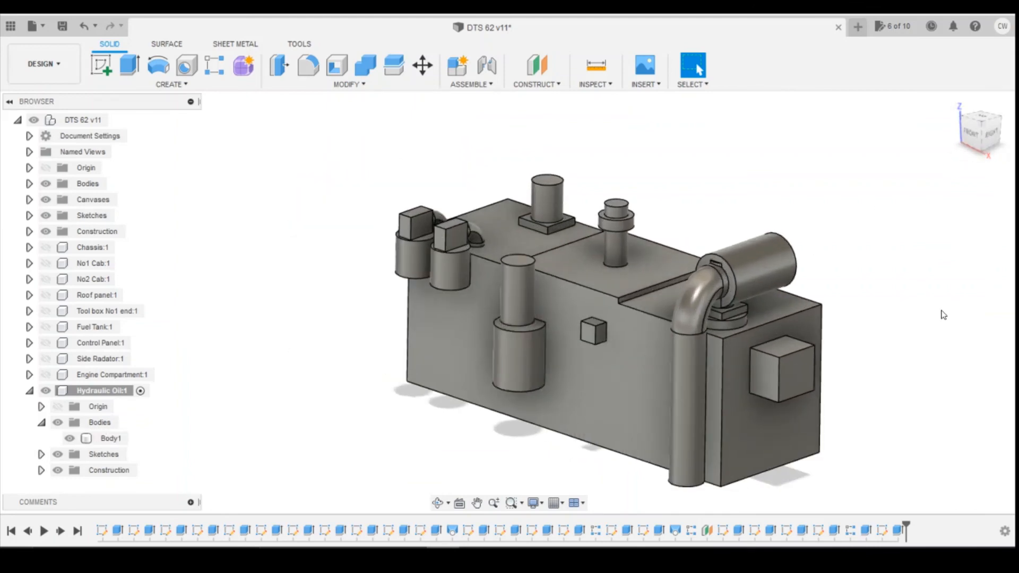
{"action": "scroll", "coordinate": [930, 326], "scroll_direction": "up", "scroll_amount": 1}
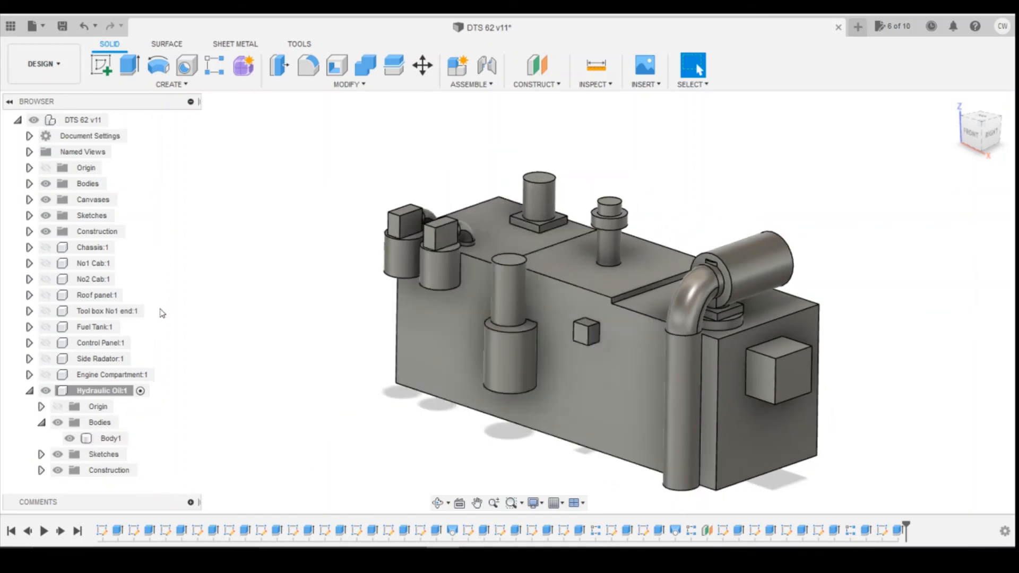
Show all hidden components, from the engine compartment, side radiator and control panel to the cabs and chassis, and view the complete vehicle around the tank.
{"action": "left_click", "coordinate": [46, 374]}
{"action": "left_click", "coordinate": [45, 358]}
{"action": "left_click", "coordinate": [46, 342]}
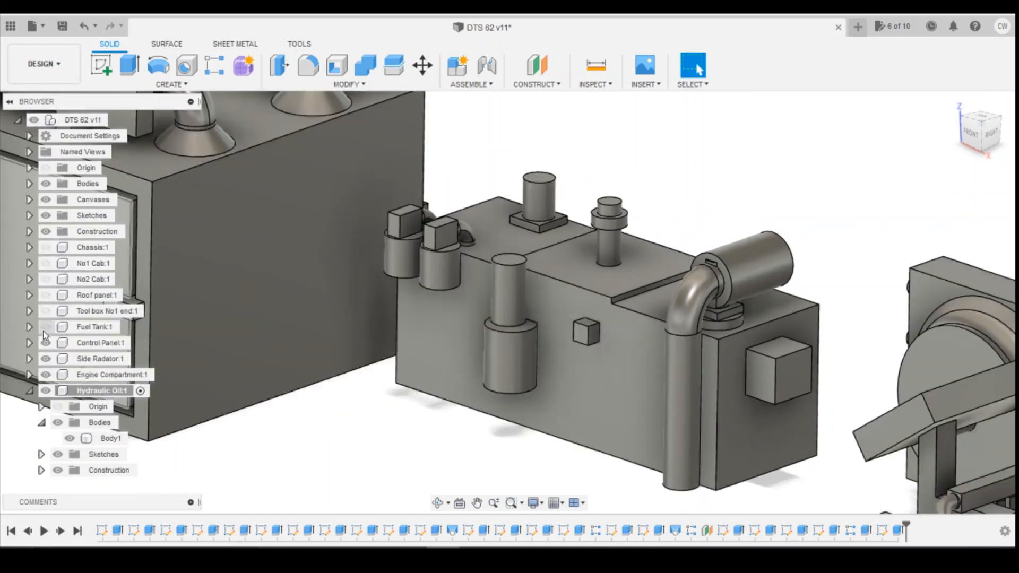
{"action": "left_click", "coordinate": [46, 326]}
{"action": "left_click", "coordinate": [46, 311]}
{"action": "left_click", "coordinate": [46, 295]}
{"action": "left_click", "coordinate": [46, 279]}
{"action": "left_click", "coordinate": [45, 263]}
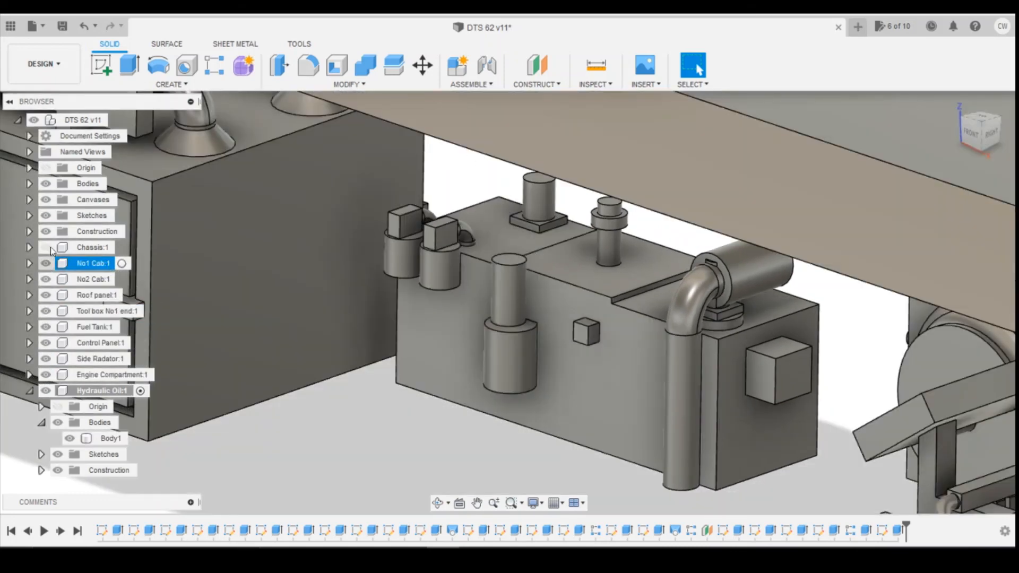
{"action": "left_click", "coordinate": [45, 247]}
{"action": "left_click", "coordinate": [484, 288]}
{"action": "scroll", "coordinate": [483, 279], "scroll_direction": "down", "scroll_amount": 10}
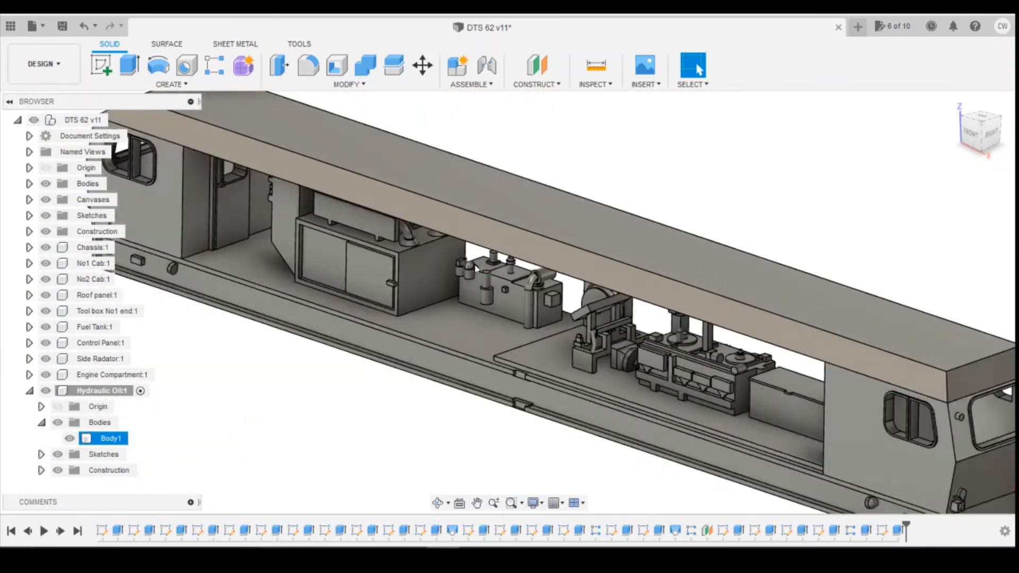
{"action": "left_click", "coordinate": [995, 207]}
{"action": "left_click", "coordinate": [972, 151]}
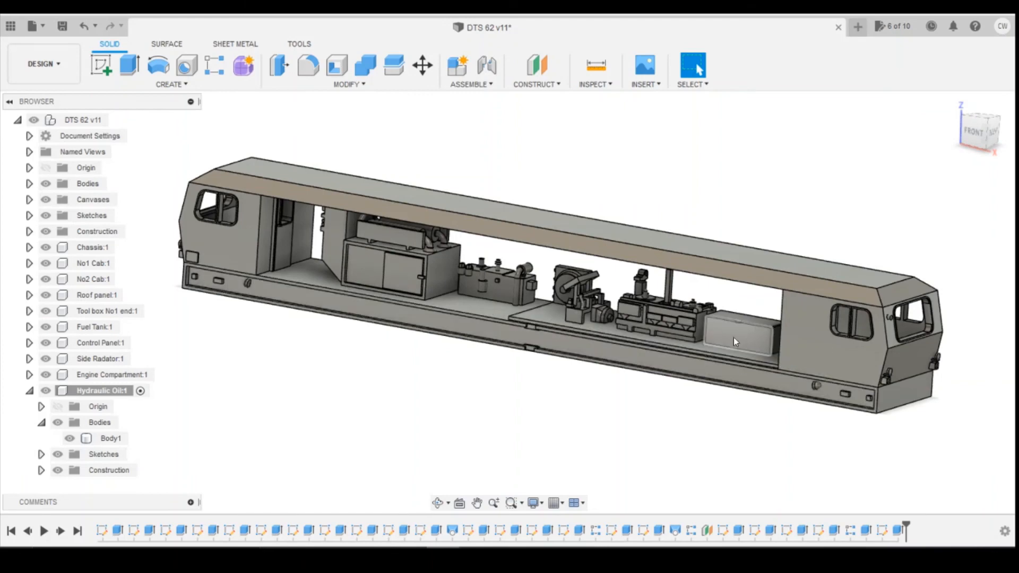
{"action": "mouse_move", "coordinate": [975, 133]}
{"action": "left_mouse_down"}
{"action": "mouse_move", "coordinate": [999, 133]}
{"action": "mouse_move", "coordinate": [976, 131]}
{"action": "left_mouse_up"}
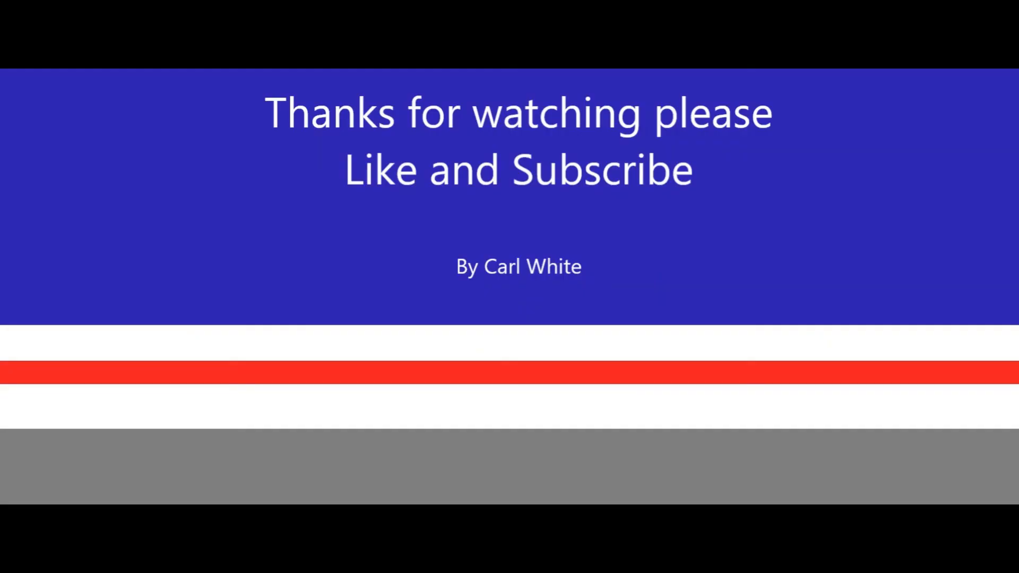